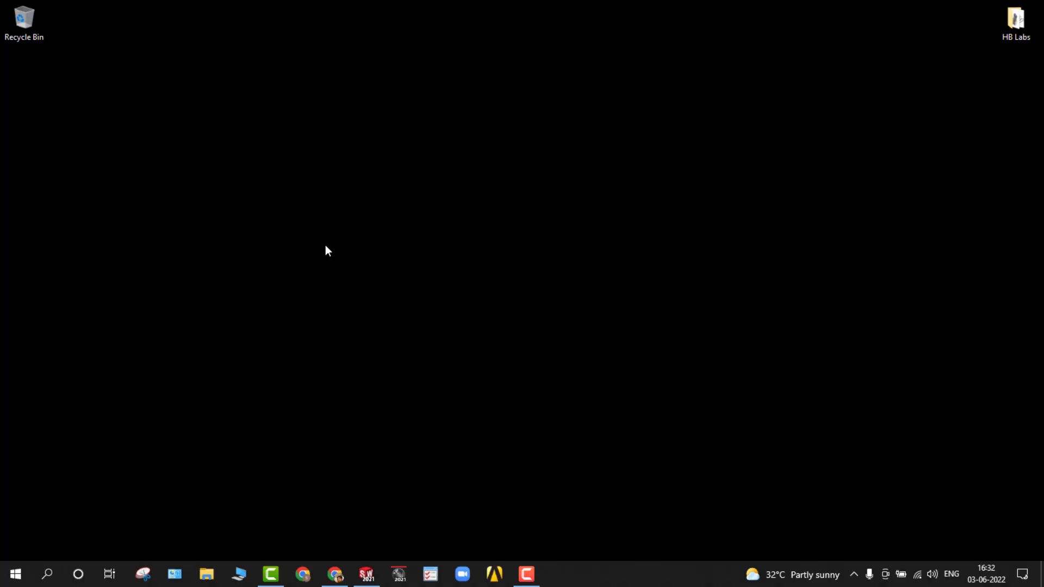
- Search Windows for ANSYS and open the file location of ANSYS AIM 18.1
{"action": "right_click", "coordinate": [236, 264]}
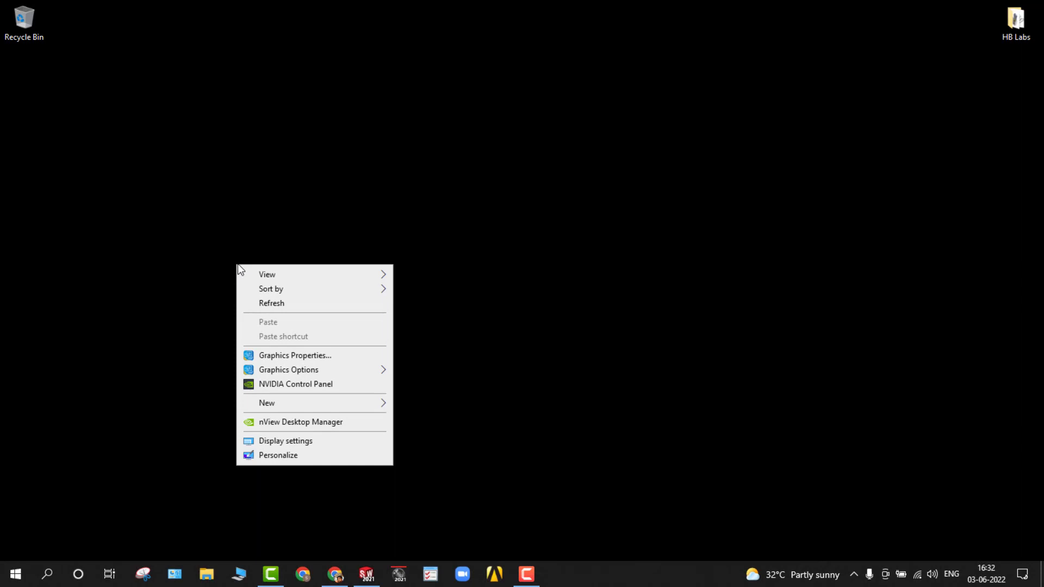
{"action": "left_click", "coordinate": [252, 306]}
{"action": "left_click", "coordinate": [46, 582]}
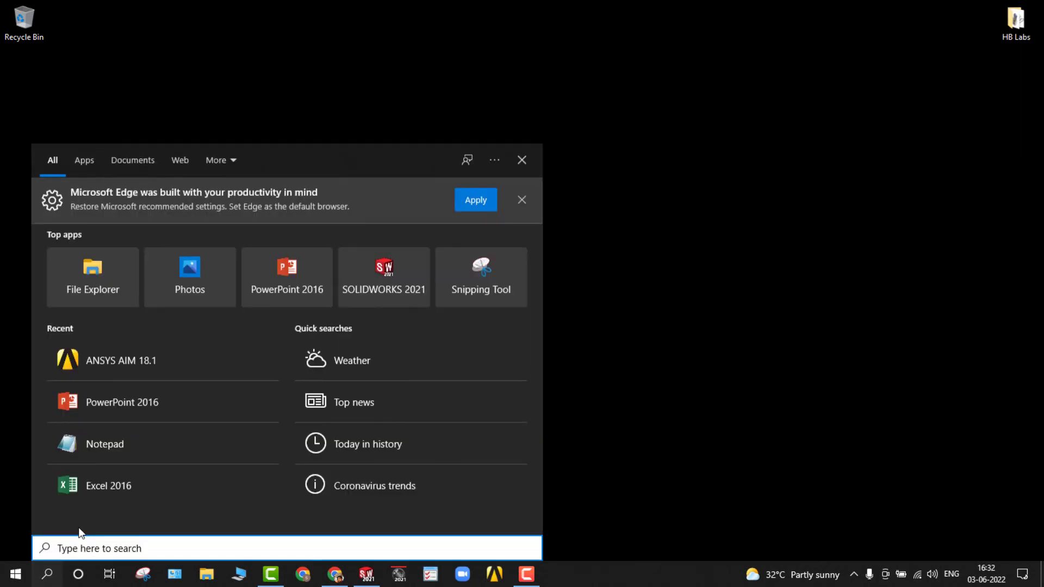
{"action": "type", "text": "an"}
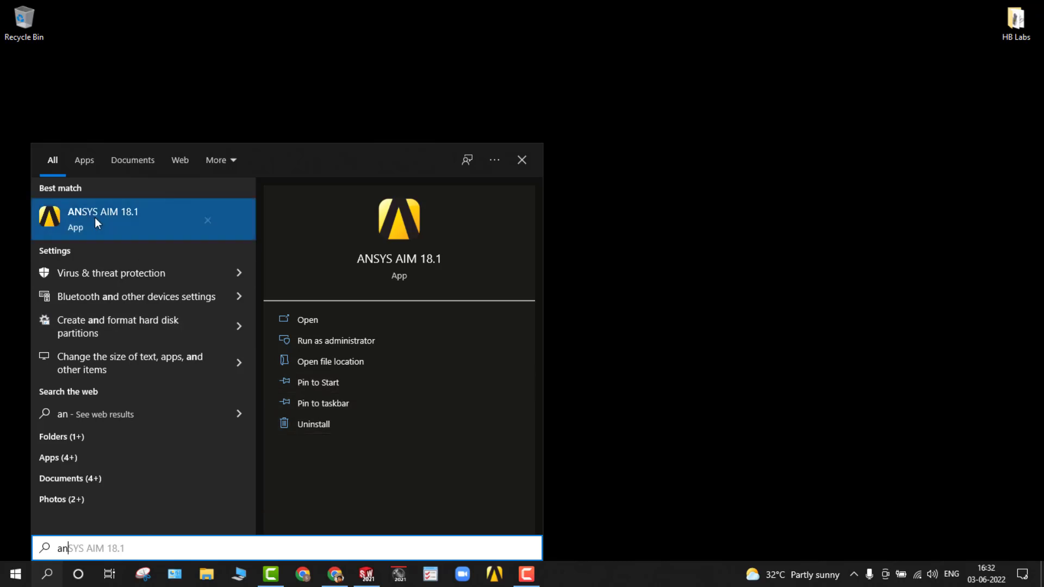
{"action": "left_click", "coordinate": [314, 367]}
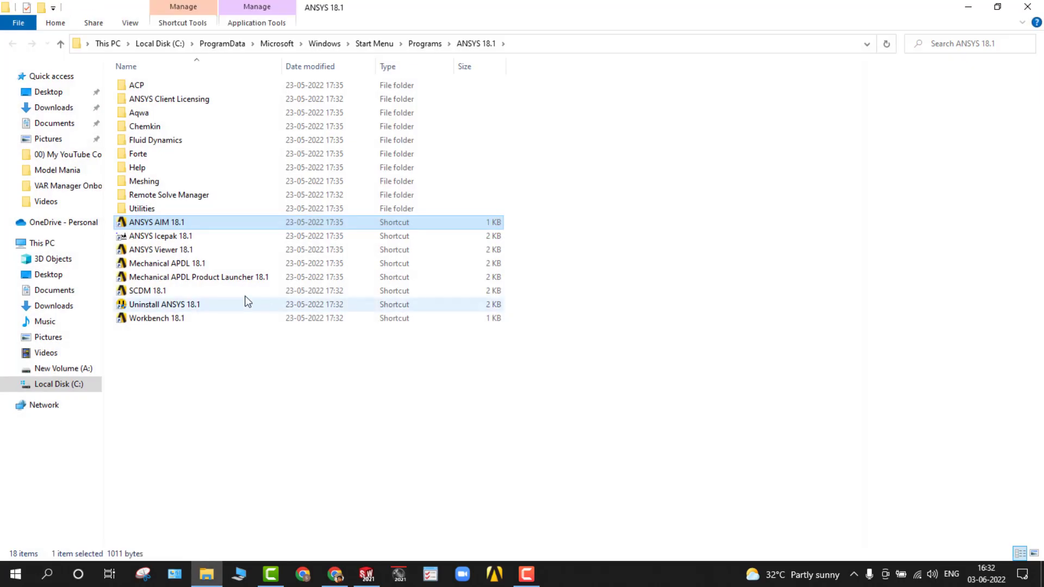
- Unpin the Workbench 18.1 shortcut from the taskbar and pin it there again
{"action": "left_click", "coordinate": [163, 320]}
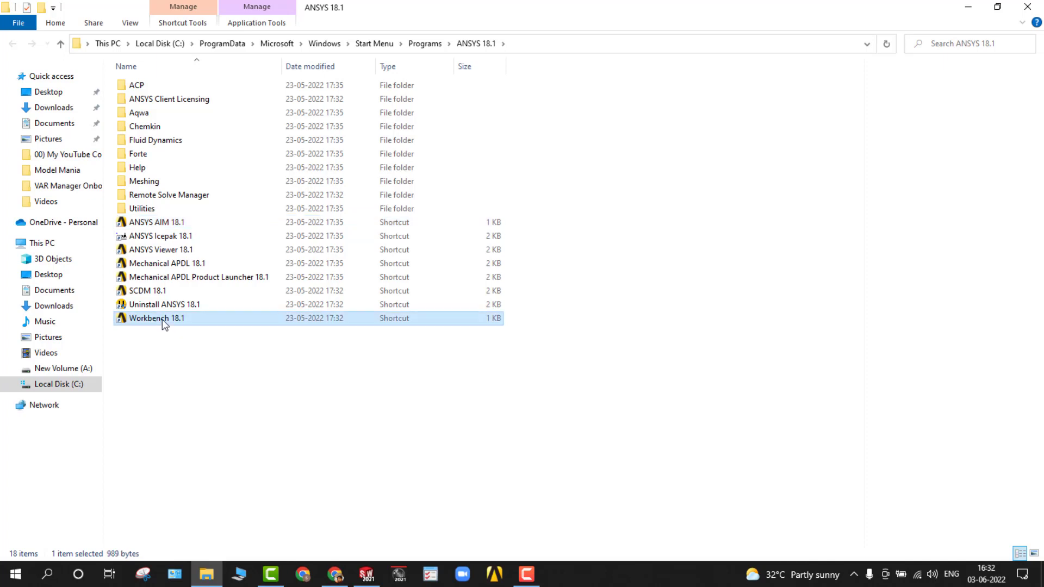
{"action": "right_click", "coordinate": [165, 324]}
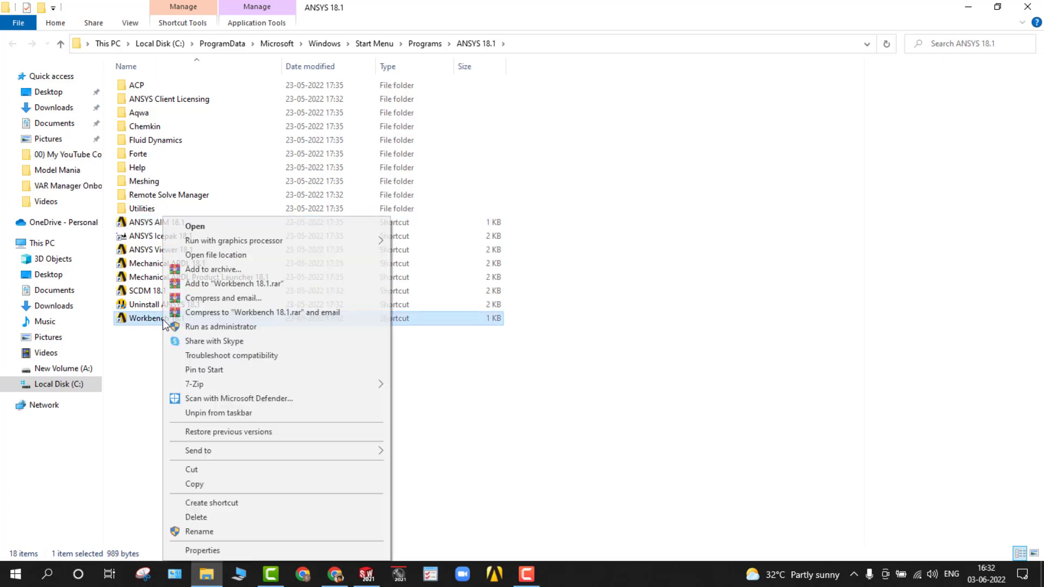
{"action": "left_click", "coordinate": [226, 413]}
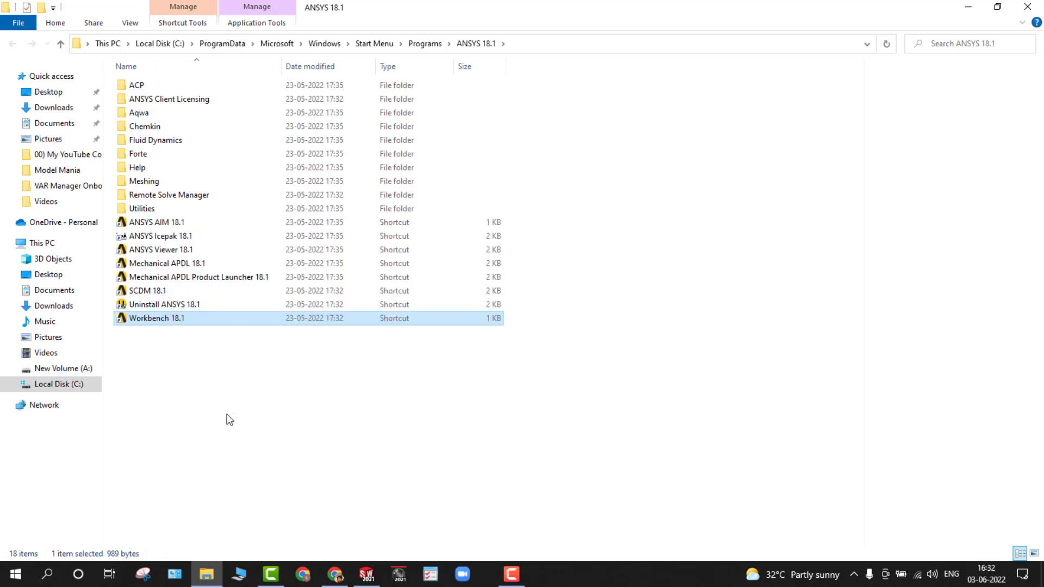
{"action": "right_click", "coordinate": [166, 324]}
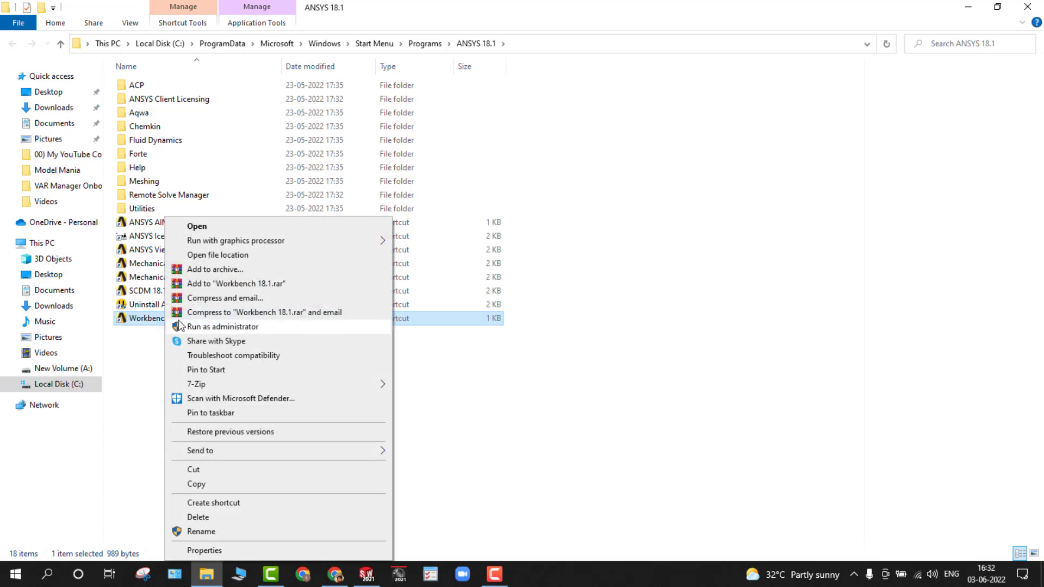
{"action": "left_click", "coordinate": [209, 418]}
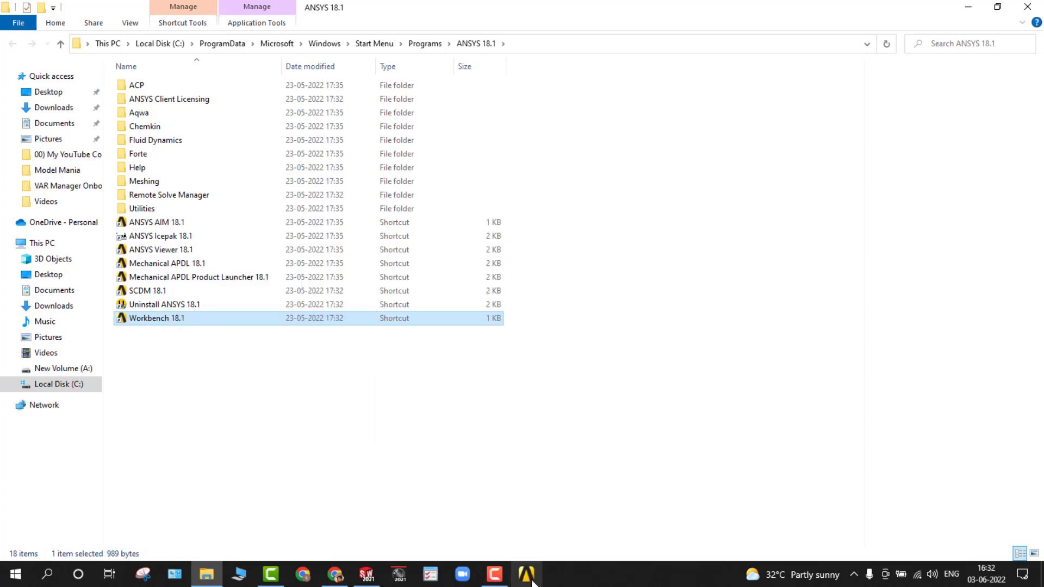
- Launch Workbench 18.1 and close the ANSYS 18.1 folder window
{"action": "left_click", "coordinate": [162, 319]}
{"action": "left_click", "coordinate": [180, 332]}
{"action": "left_click", "coordinate": [182, 316]}
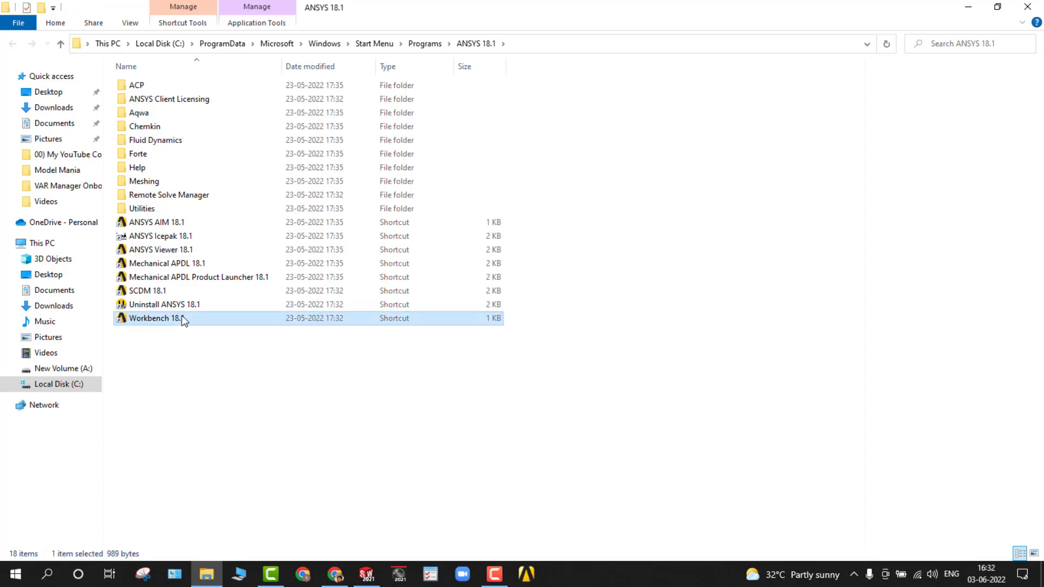
{"action": "left_click", "coordinate": [207, 356]}
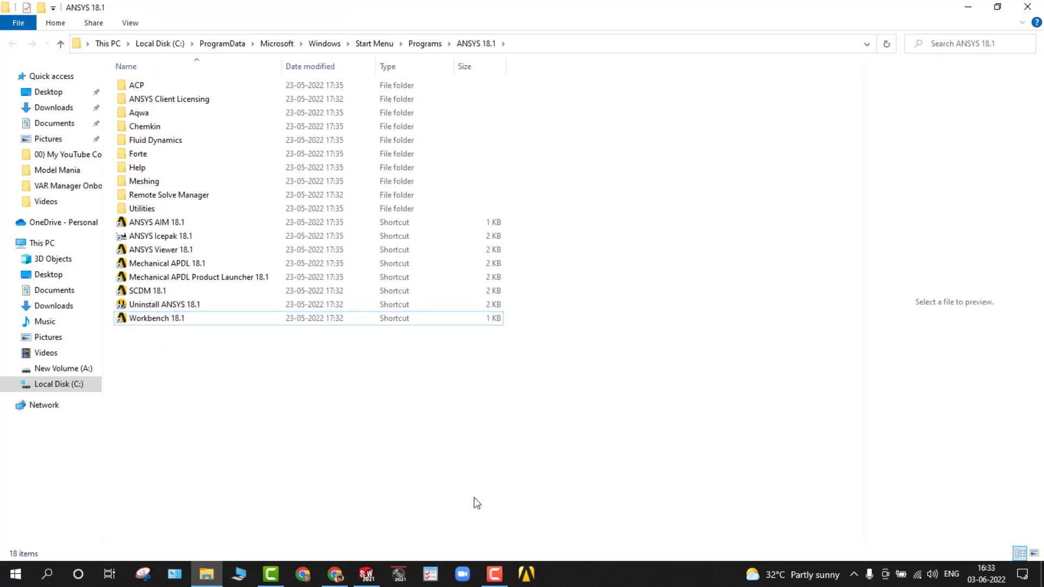
{"action": "left_click", "coordinate": [528, 575]}
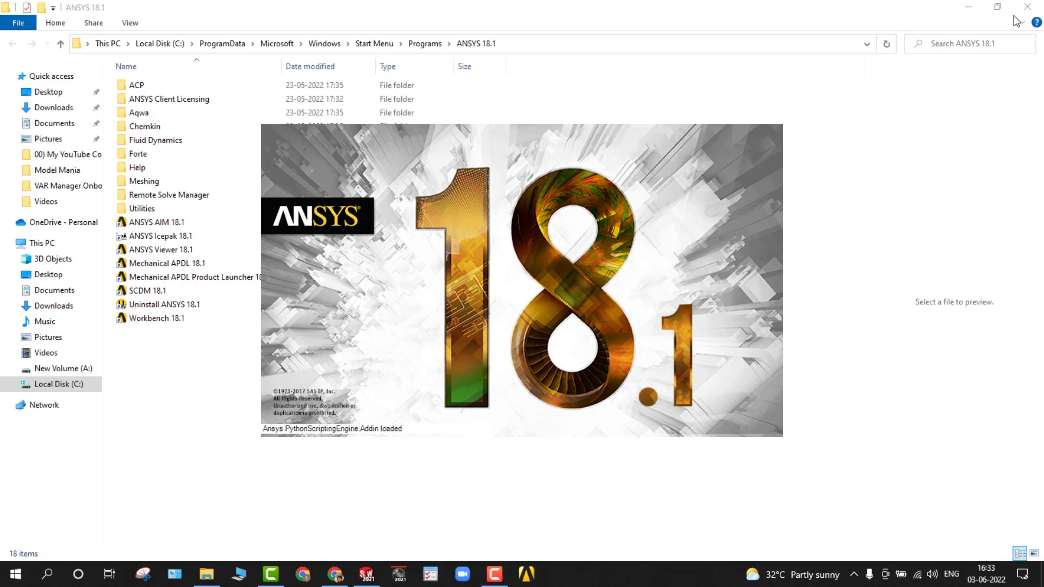
{"action": "left_click", "coordinate": [1033, 6]}
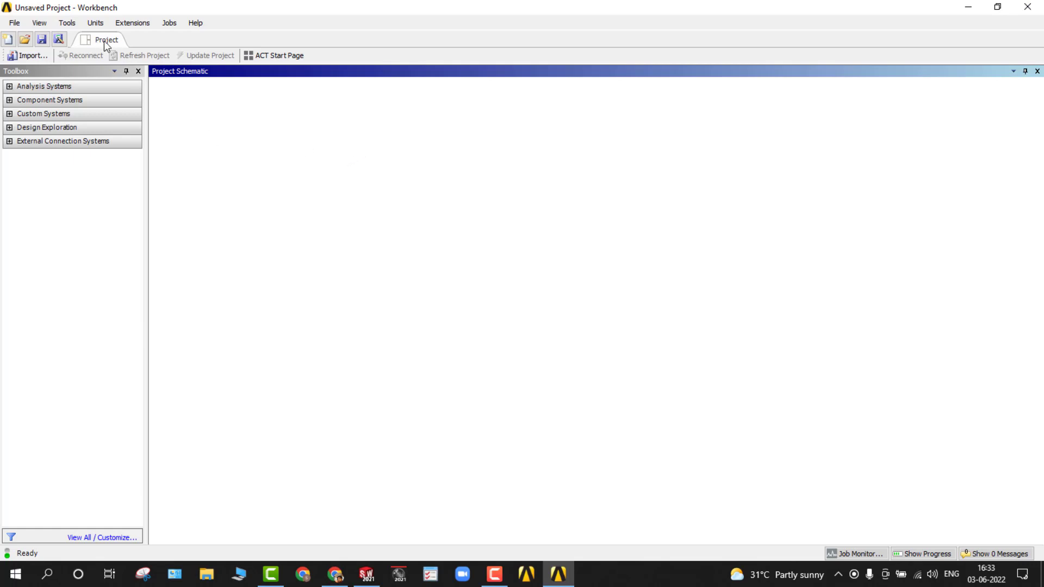
- Examine the toolbox's analysis, component, custom, design exploration and external connection systems, and the available file commands and unit systems
{"action": "left_click", "coordinate": [10, 86]}
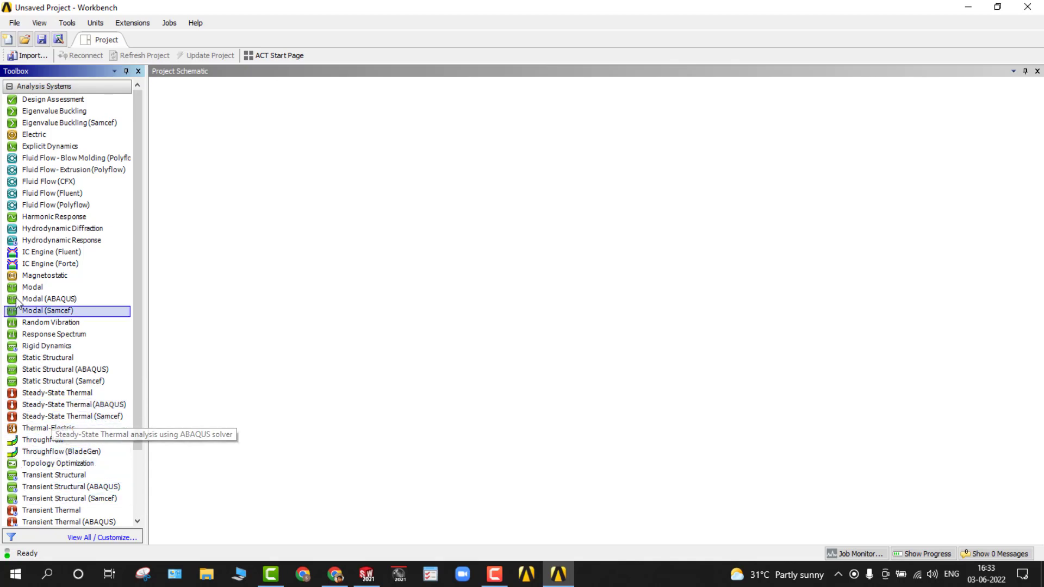
{"action": "left_click", "coordinate": [9, 87]}
{"action": "left_click", "coordinate": [9, 100]}
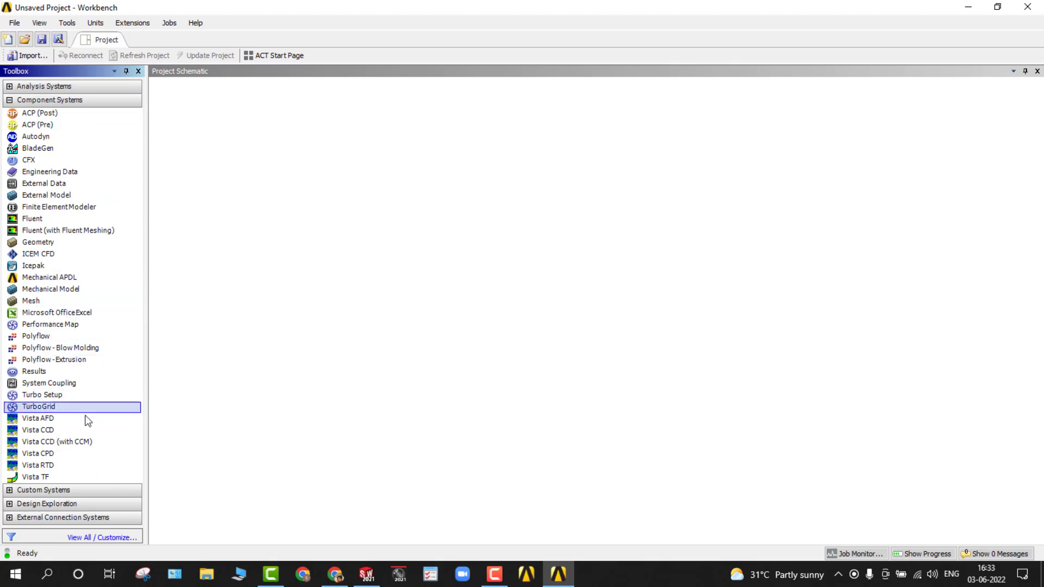
{"action": "left_click", "coordinate": [9, 100]}
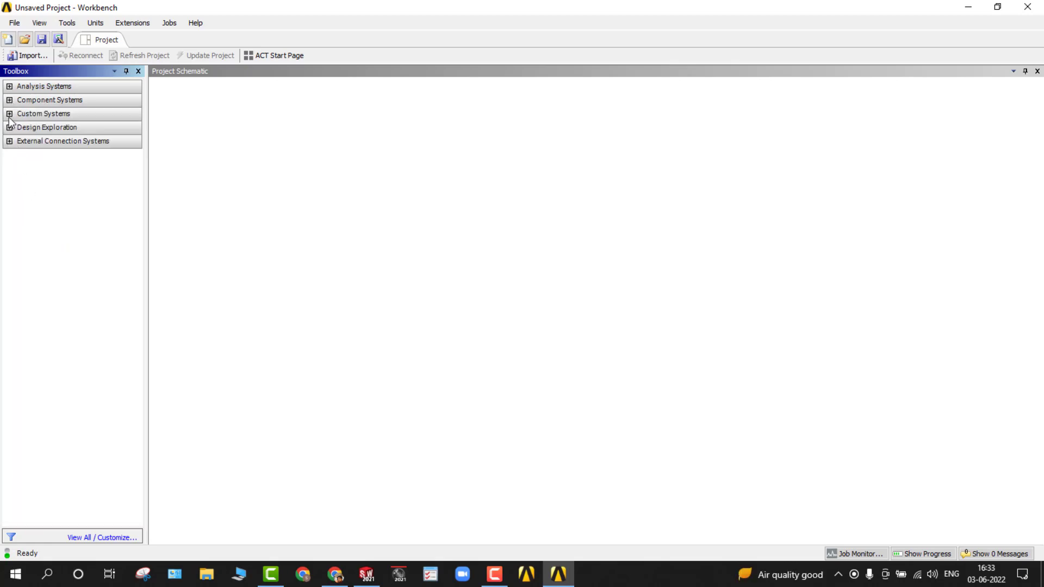
{"action": "left_click", "coordinate": [10, 113]}
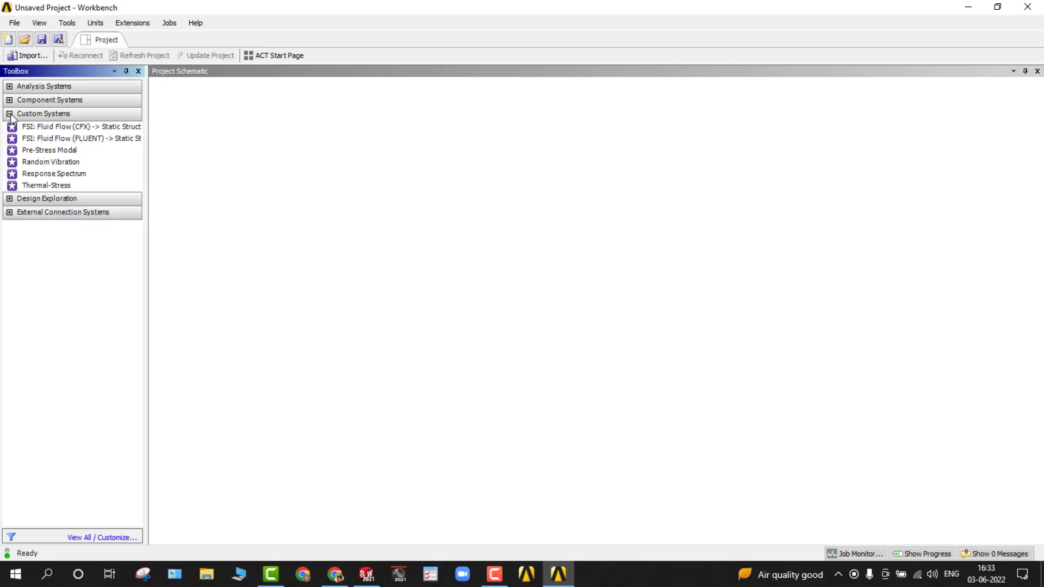
{"action": "left_click", "coordinate": [9, 198]}
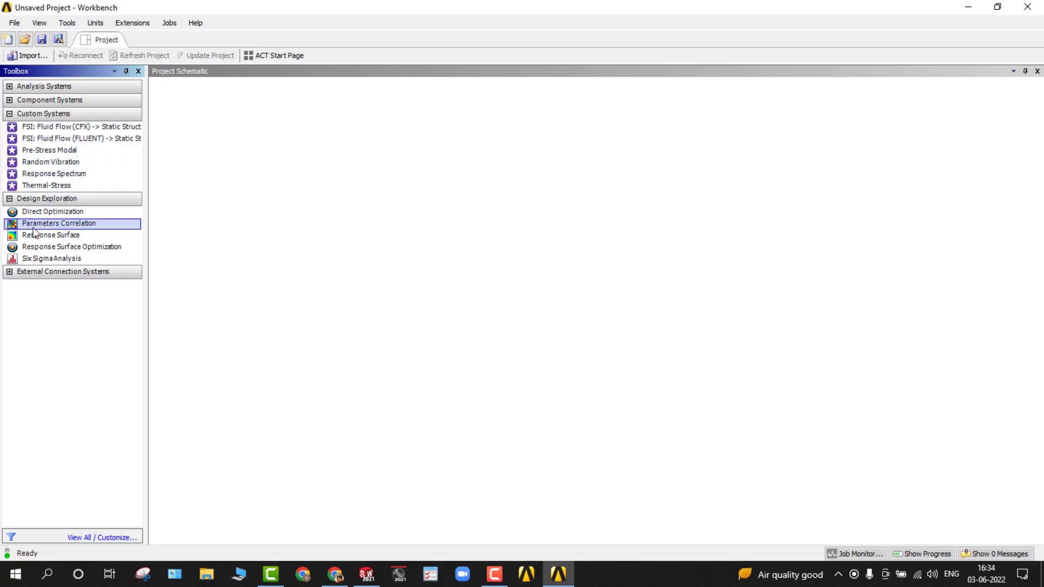
{"action": "left_click", "coordinate": [9, 272]}
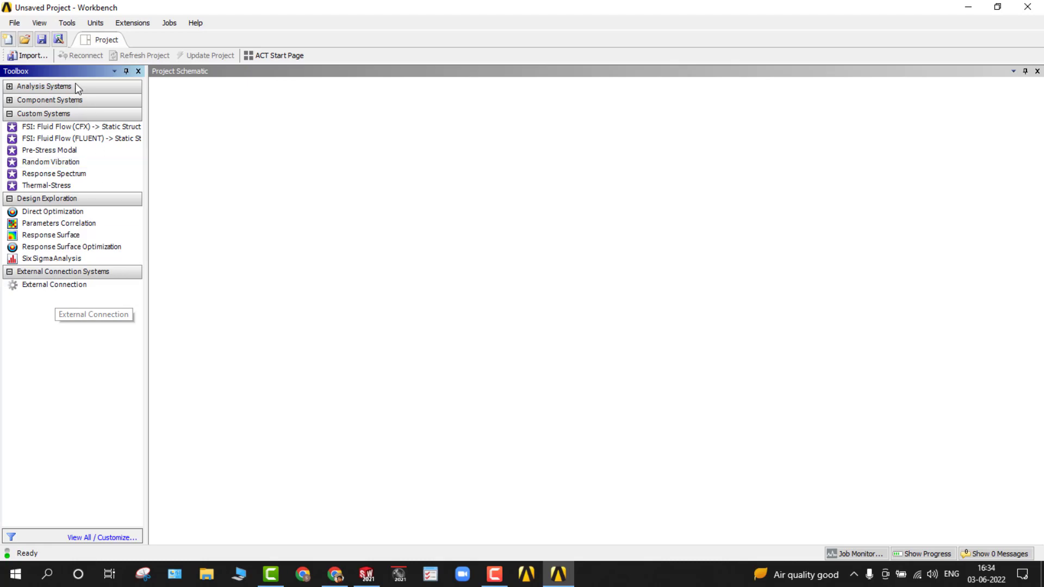
{"action": "left_click", "coordinate": [13, 22]}
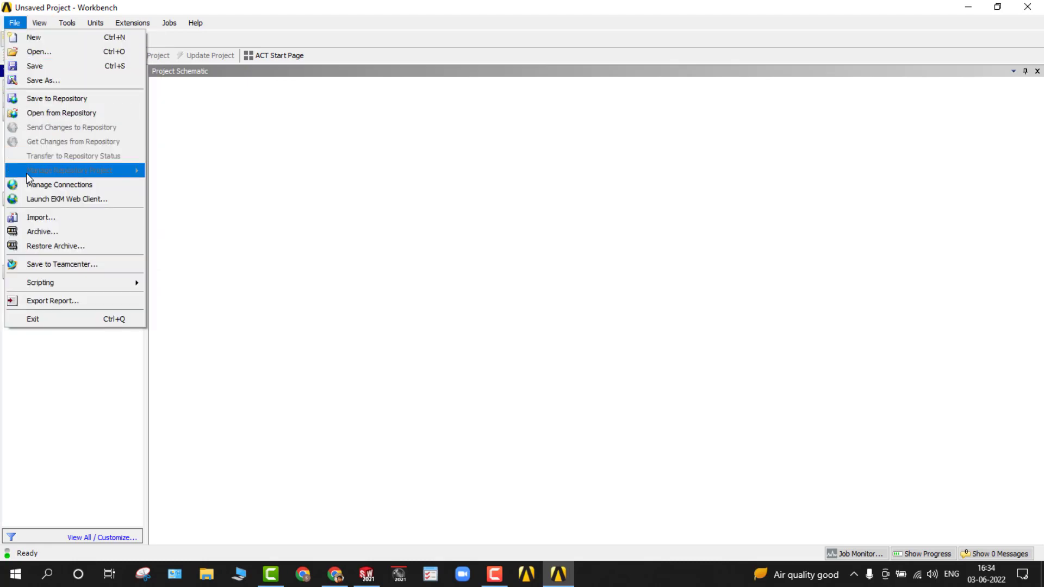
{"action": "mouse_move", "coordinate": [38, 23]}
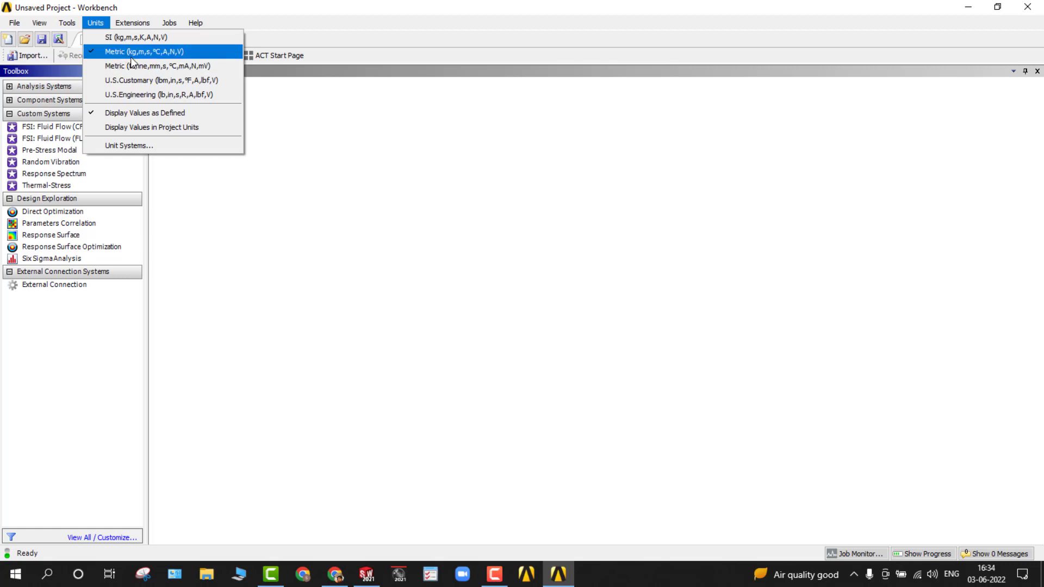
{"action": "left_click", "coordinate": [316, 158]}
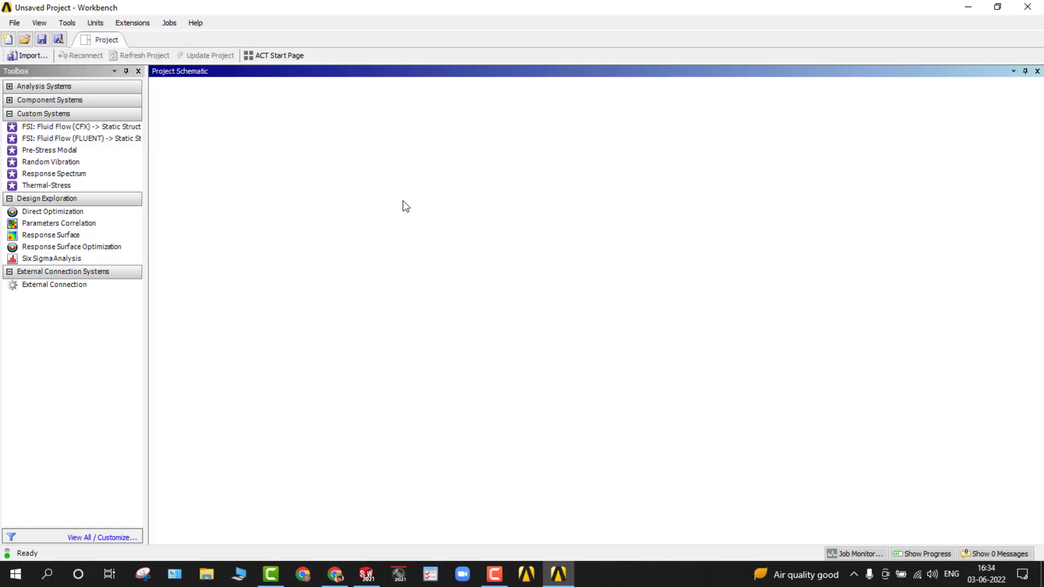
- Collapse the expanded toolbox groups and add a Static Structural analysis system to the Project Schematic, keeping its default name
{"action": "left_click", "coordinate": [9, 114]}
{"action": "left_click", "coordinate": [9, 127]}
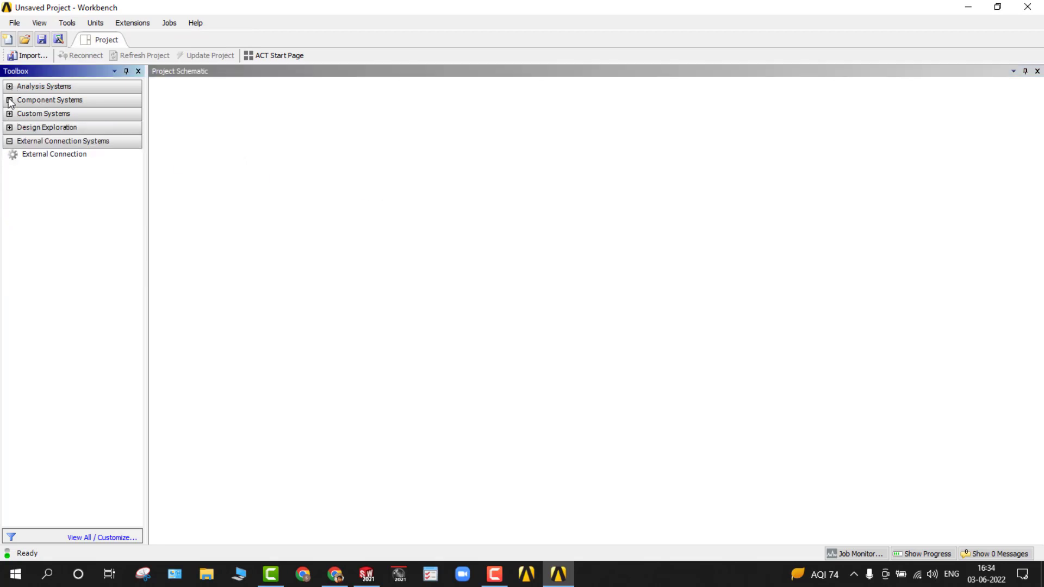
{"action": "left_click", "coordinate": [9, 141]}
{"action": "left_click", "coordinate": [9, 87]}
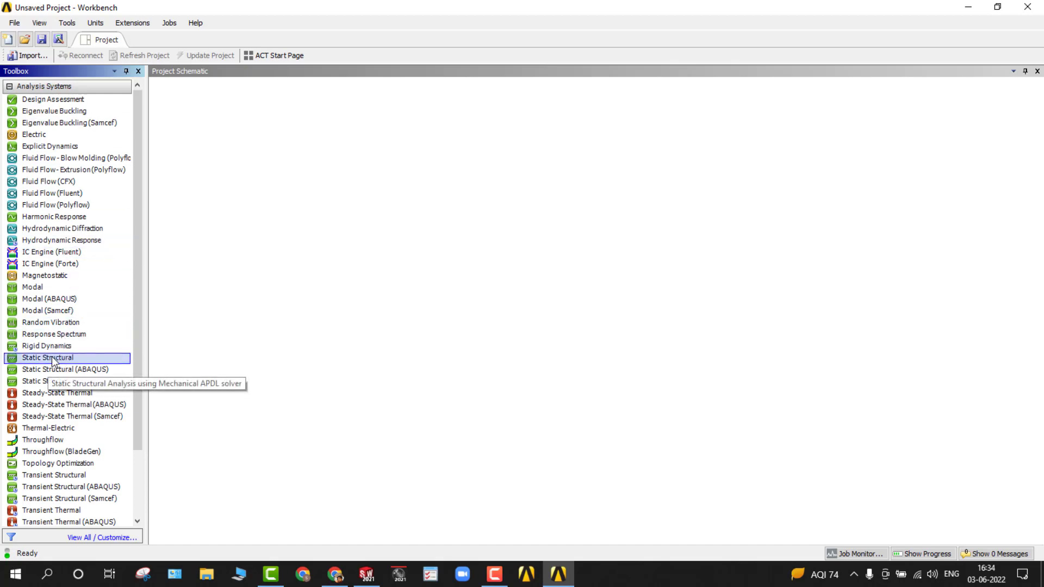
{"action": "left_click_drag", "start_coordinate": [50, 358], "coordinate": [208, 140]}
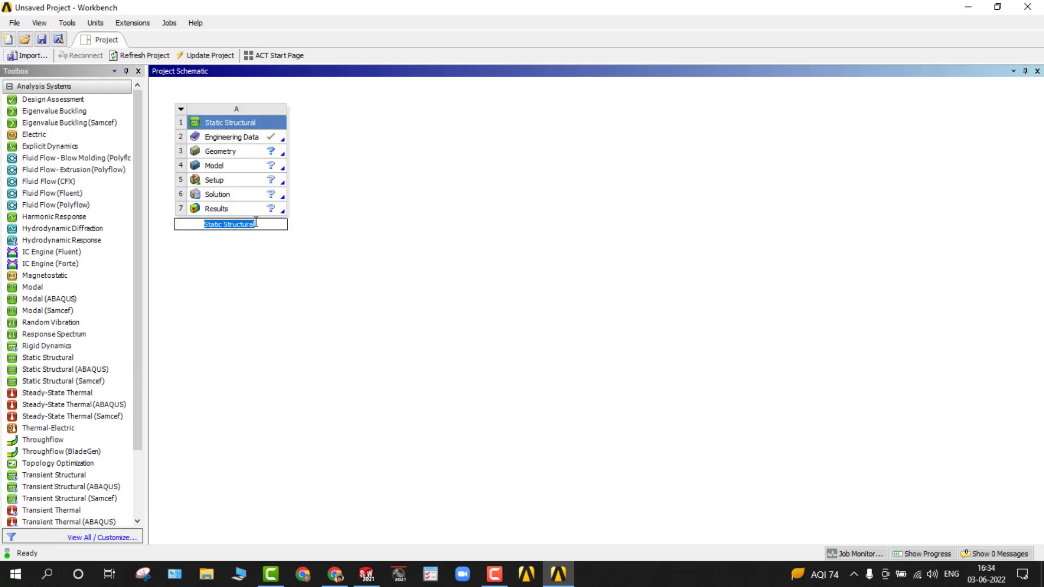
{"action": "left_click", "coordinate": [257, 247]}
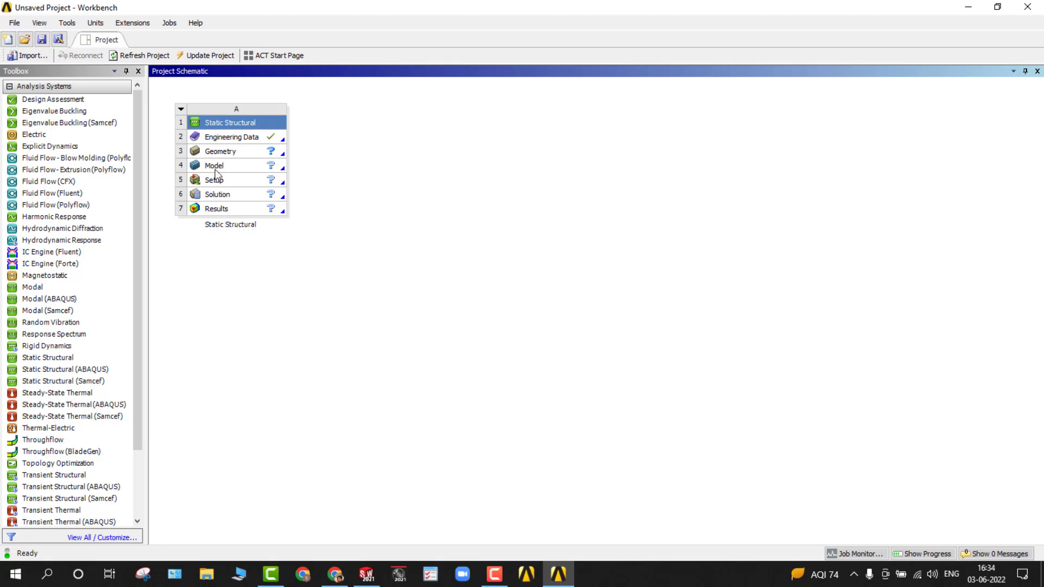
- Rename the Static Structural system to "Introduction to ANSYS"
{"action": "left_click", "coordinate": [213, 125]}
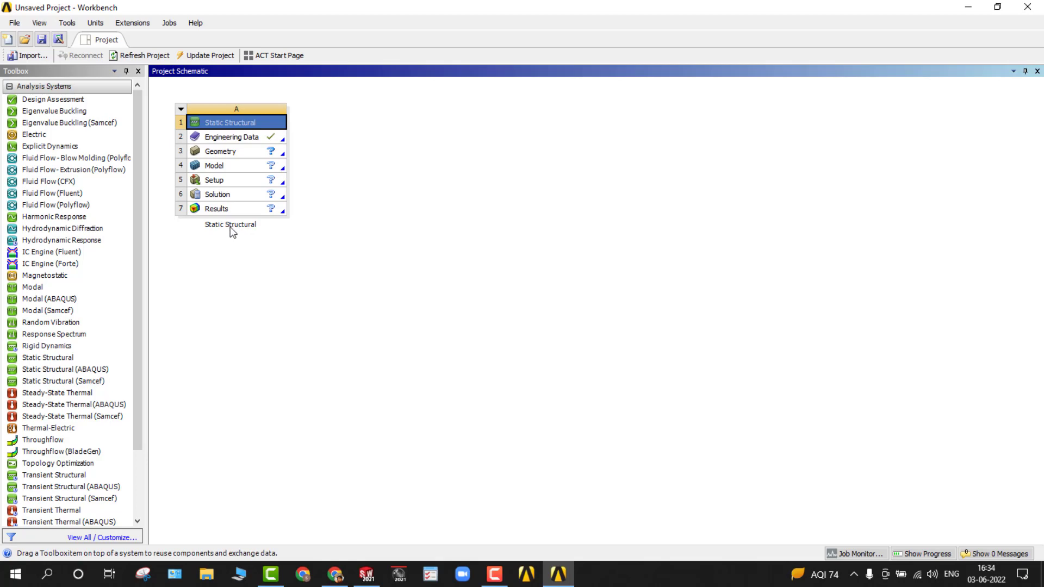
{"action": "left_click", "coordinate": [181, 111]}
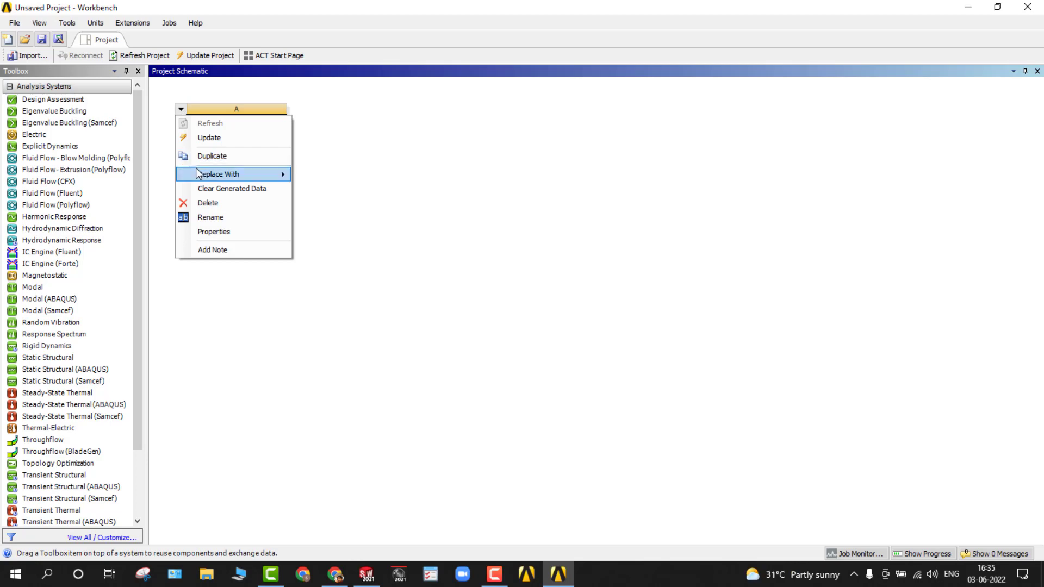
{"action": "left_click", "coordinate": [208, 217]}
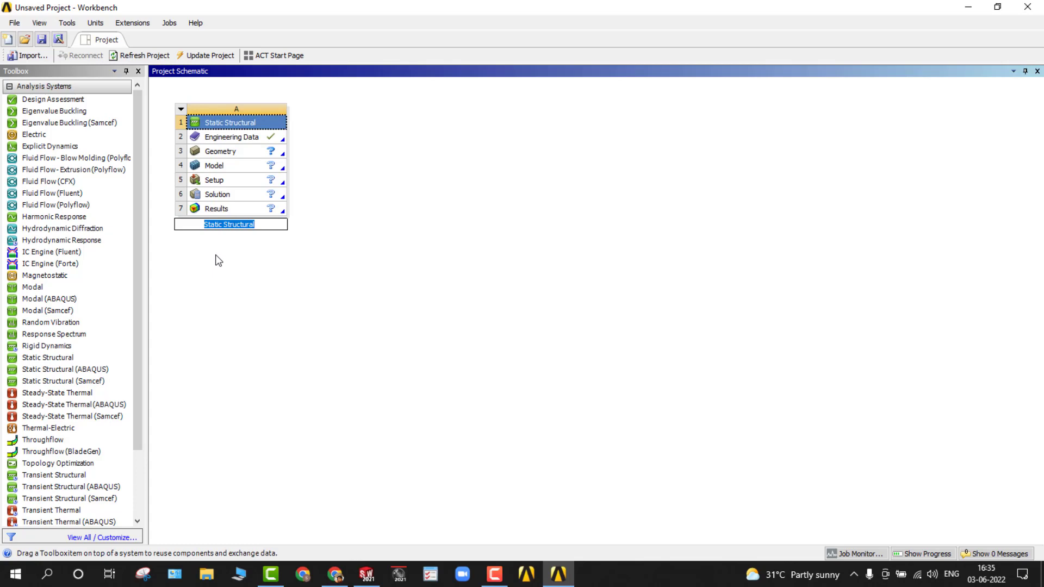
{"action": "type", "text": "Introduction to ANSYS"}
{"action": "key", "text": "Return"}
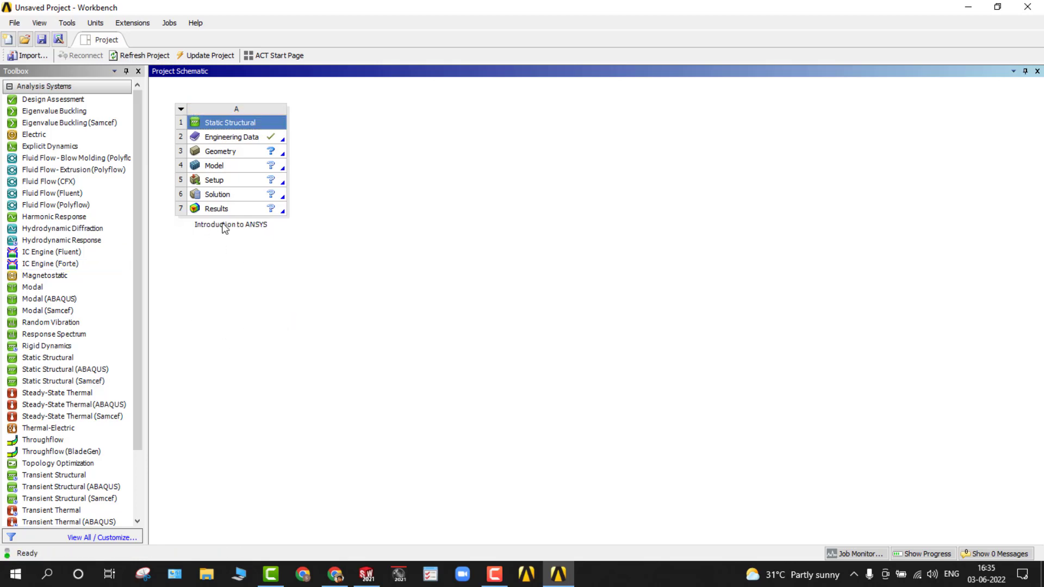
- Open the system's Engineering Data for editing, widen the material outline and properties area, and display Structural Steel's density data
{"action": "left_click", "coordinate": [240, 138]}
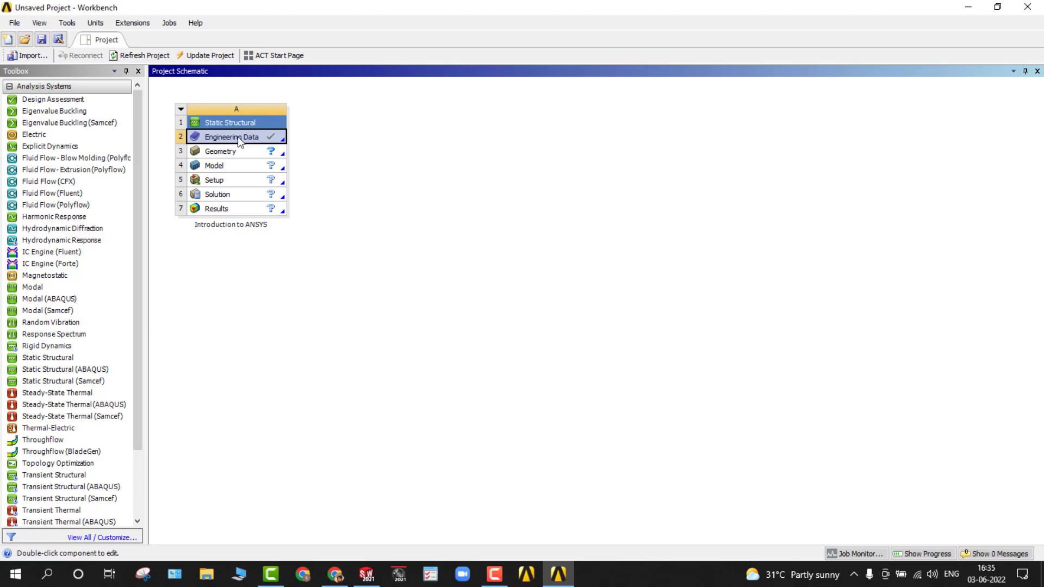
{"action": "right_click", "coordinate": [240, 138]}
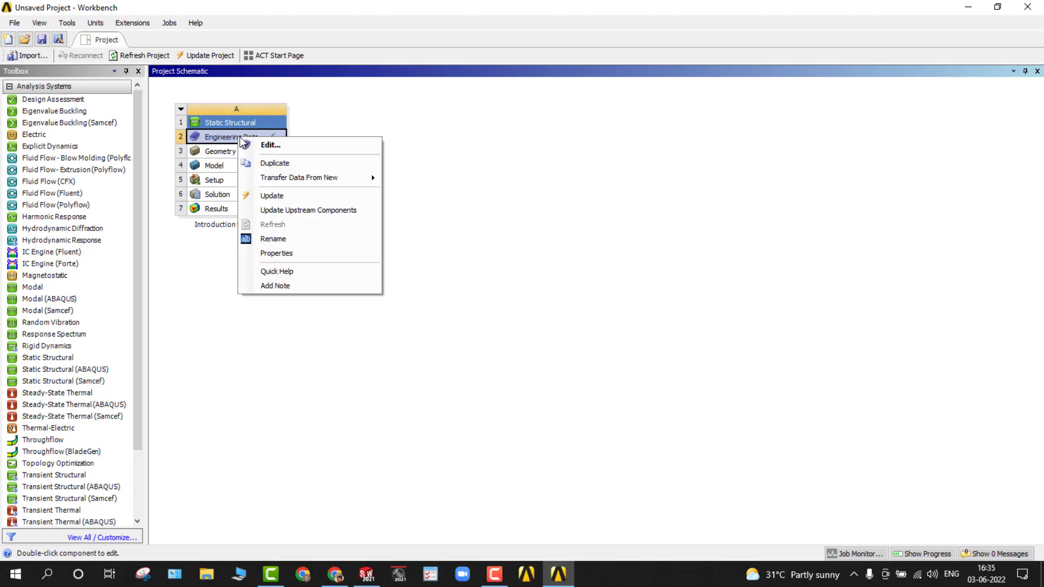
{"action": "left_click", "coordinate": [263, 144]}
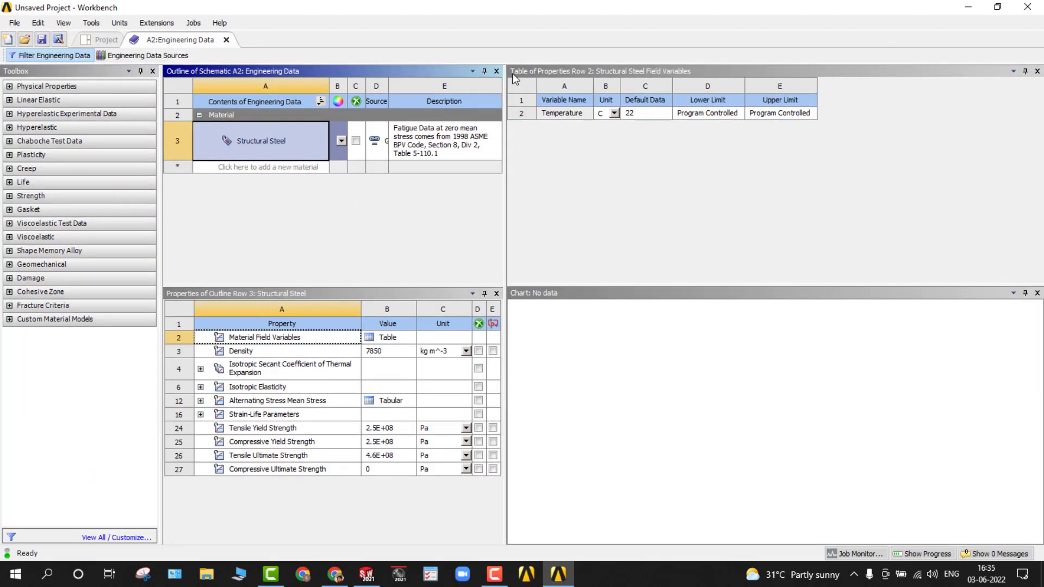
{"action": "left_click_drag", "start_coordinate": [504, 71], "coordinate": [794, 71]}
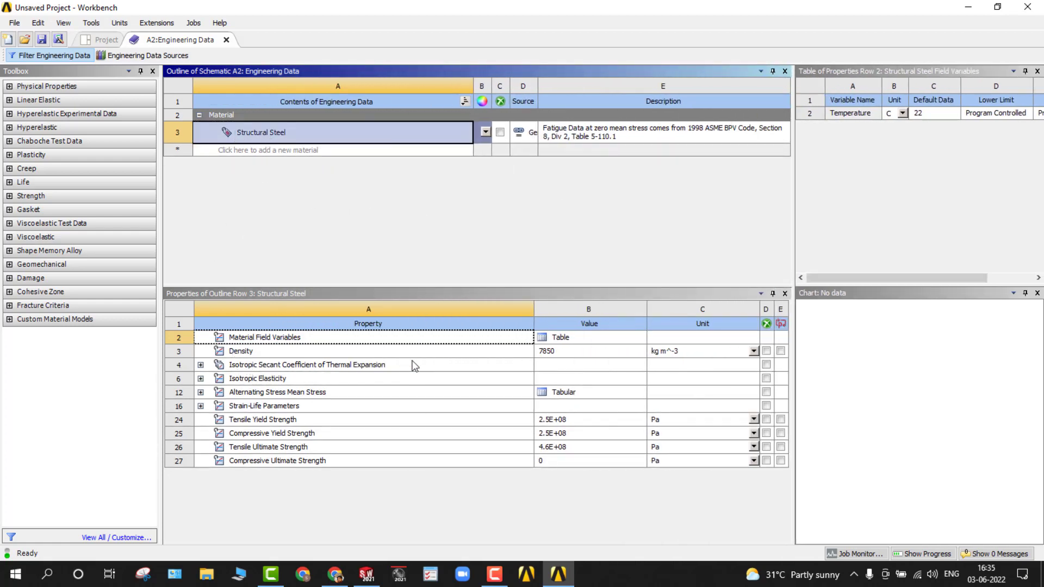
{"action": "left_click", "coordinate": [381, 351]}
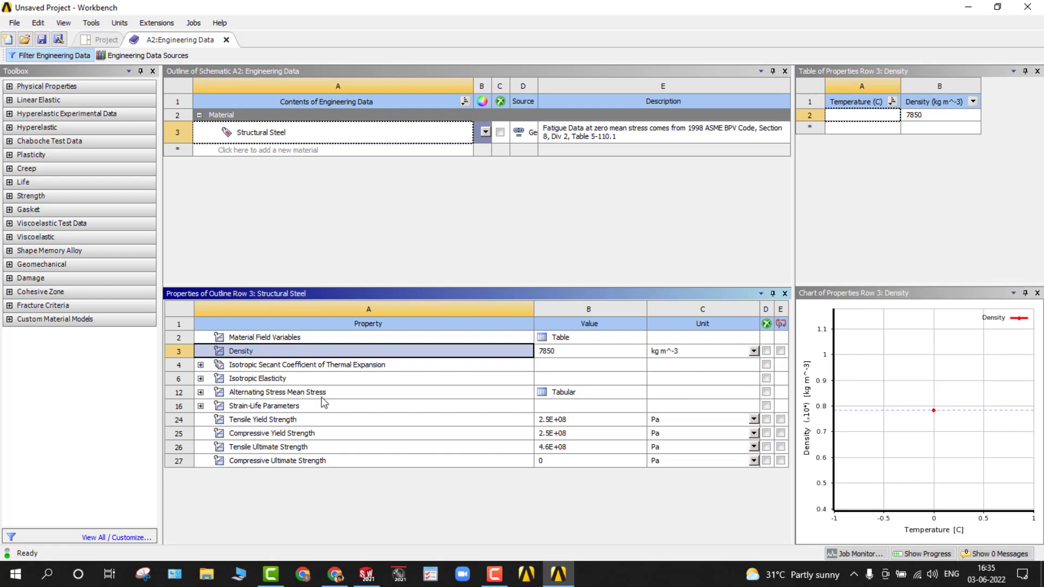
- Examine Structural Steel's isotropic elasticity, including Young's modulus and Poisson's ratio, and its yield and tensile ultimate strength properties
{"action": "left_click", "coordinate": [204, 421]}
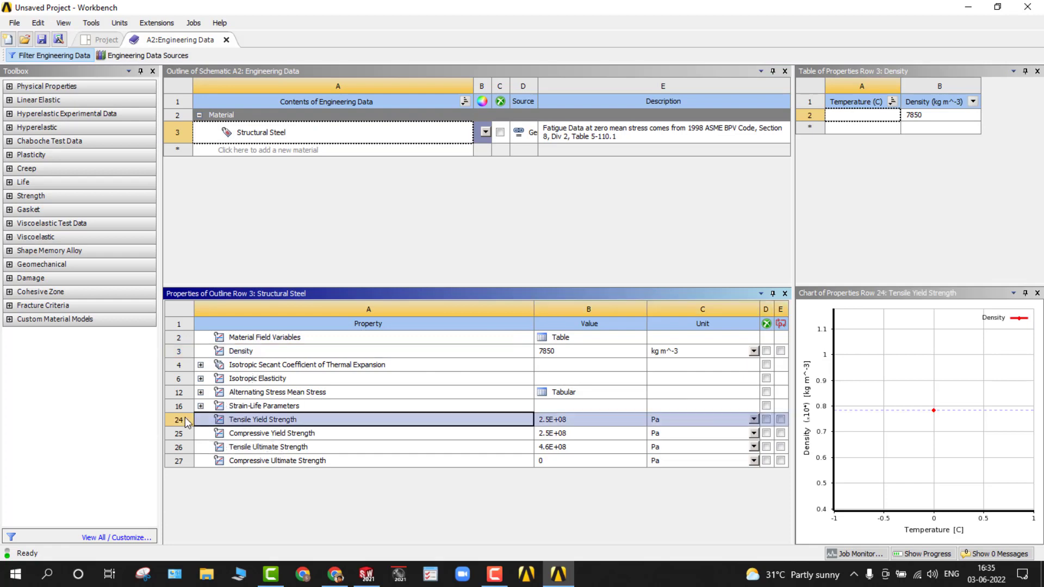
{"action": "left_click", "coordinate": [201, 378]}
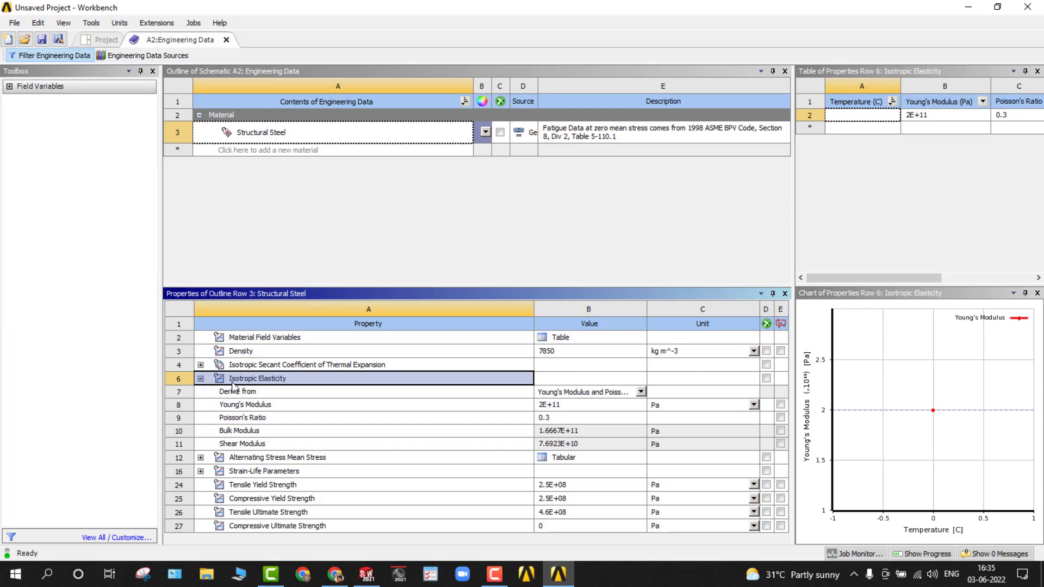
{"action": "left_click", "coordinate": [181, 403]}
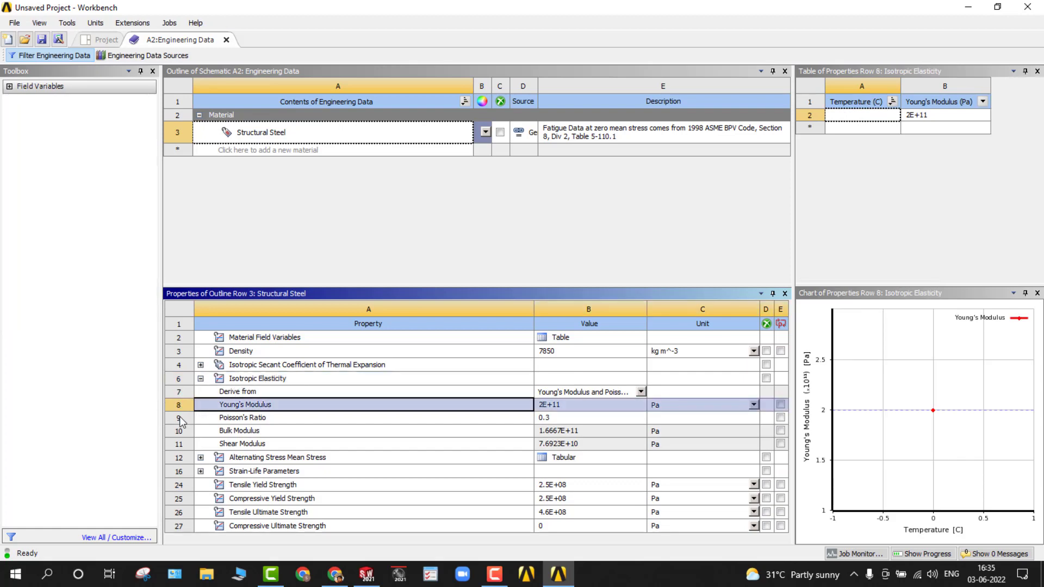
{"action": "left_click", "coordinate": [180, 420]}
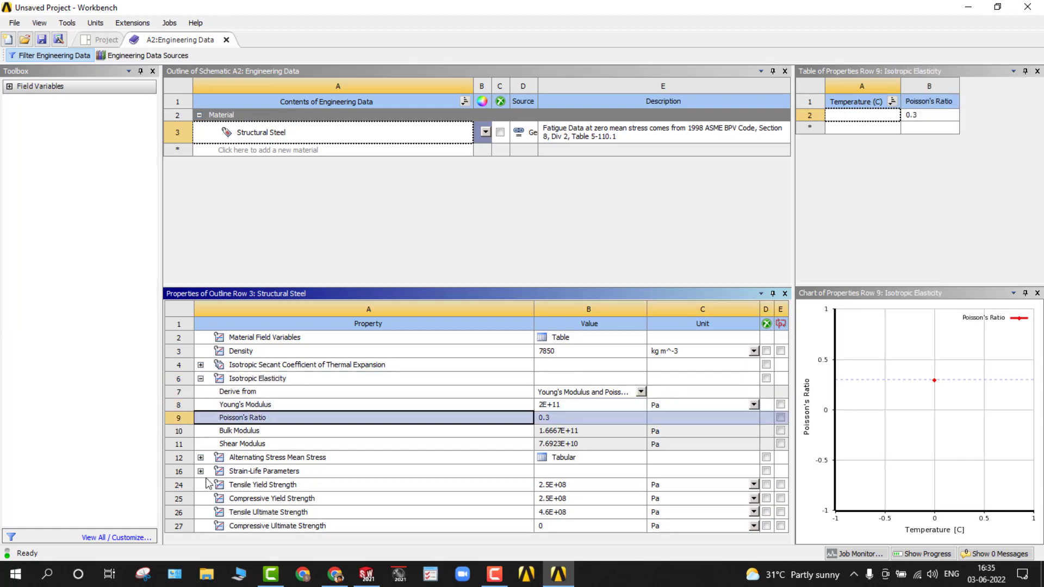
{"action": "left_click", "coordinate": [178, 486]}
{"action": "left_click", "coordinate": [178, 498]}
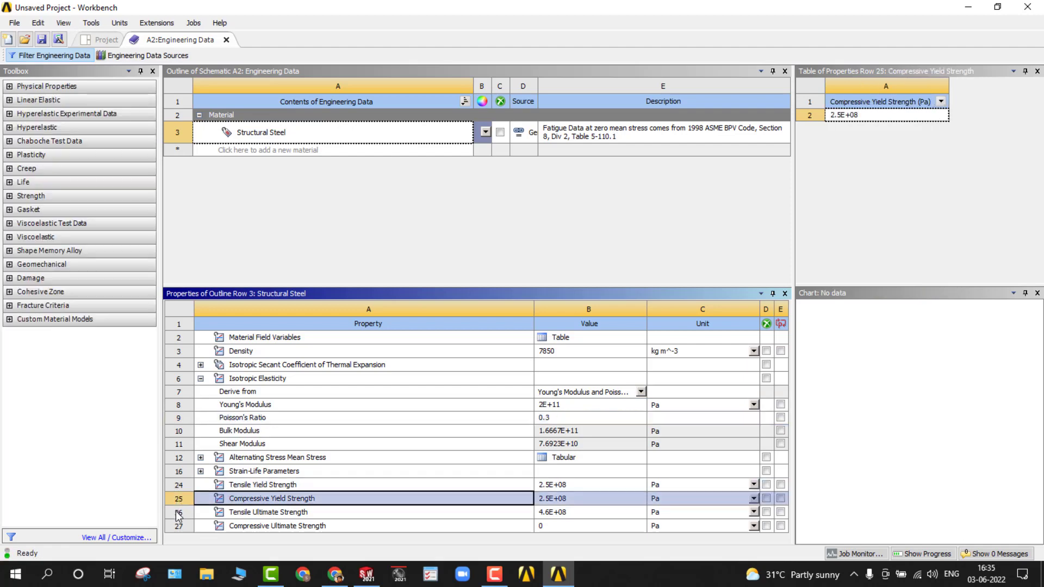
{"action": "left_click", "coordinate": [179, 512]}
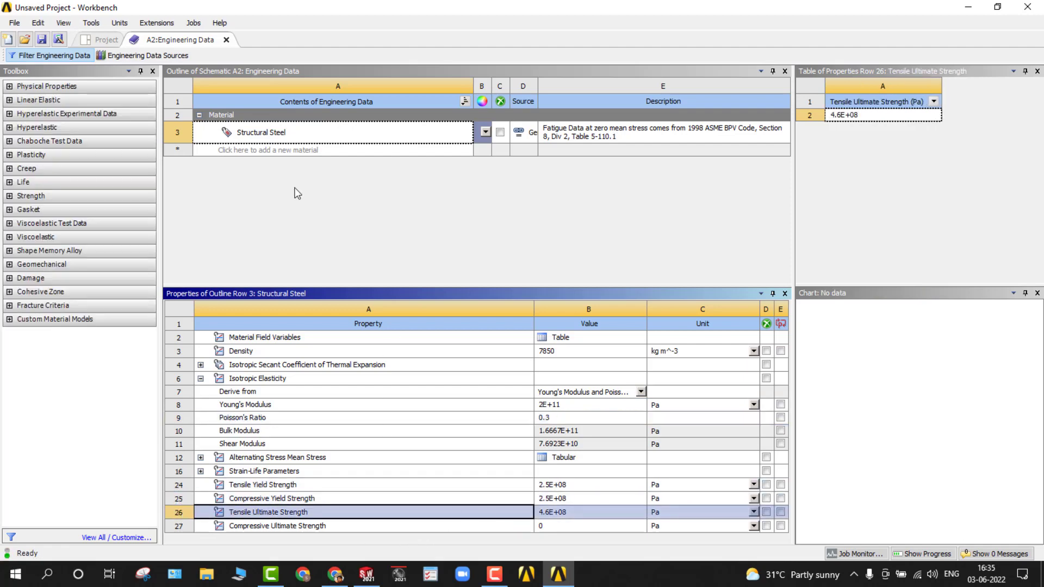
{"action": "left_click", "coordinate": [268, 280]}
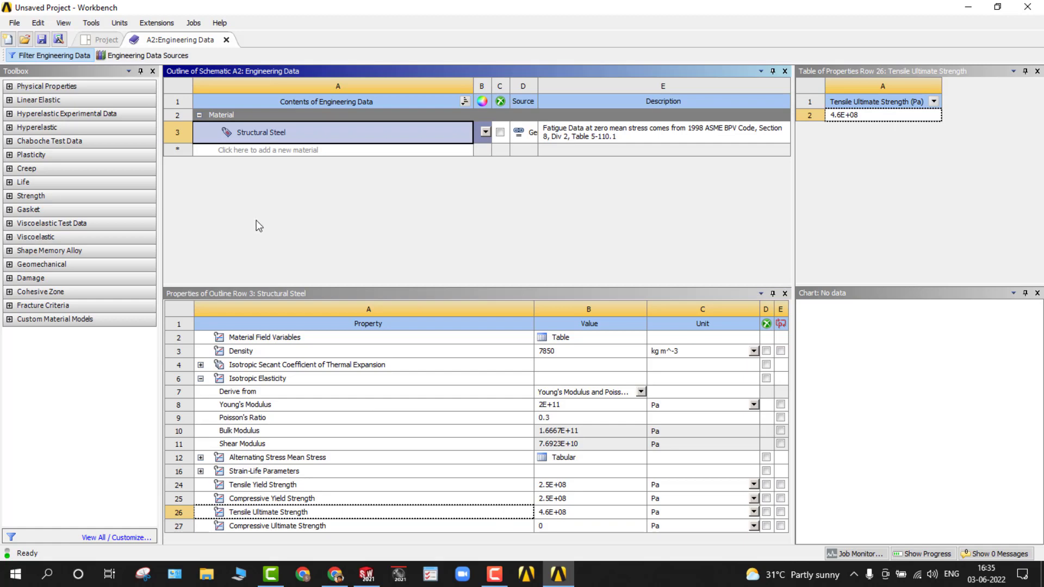
- Open the Engineering Data Sources and examine the materials offered in the General, General Non-linear and Explicit Materials libraries
{"action": "left_click", "coordinate": [137, 56]}
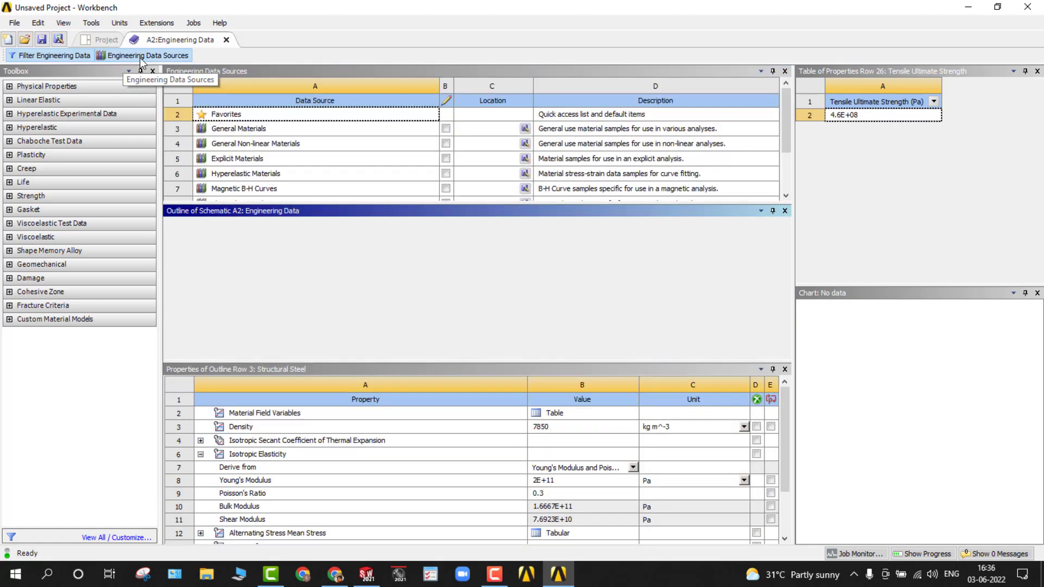
{"action": "left_click", "coordinate": [232, 129]}
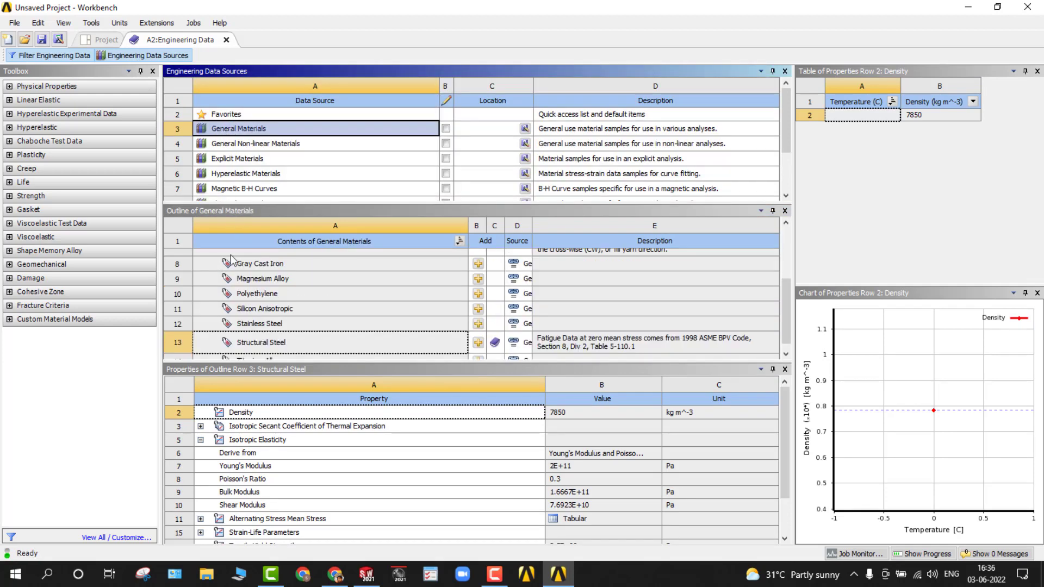
{"action": "scroll", "coordinate": [301, 344], "scroll_direction": "down", "scroll_amount": 1}
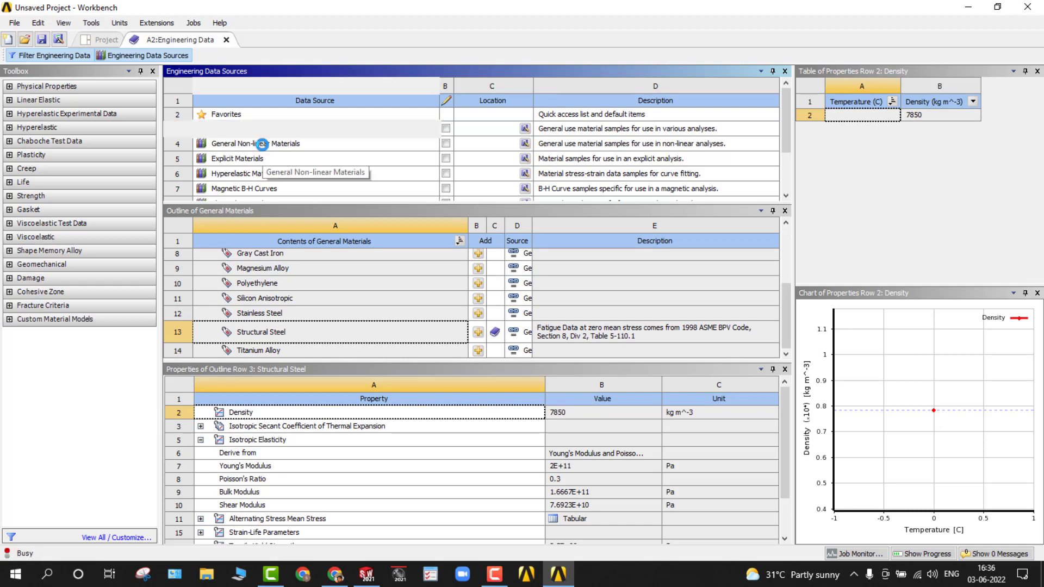
{"action": "left_click", "coordinate": [263, 144]}
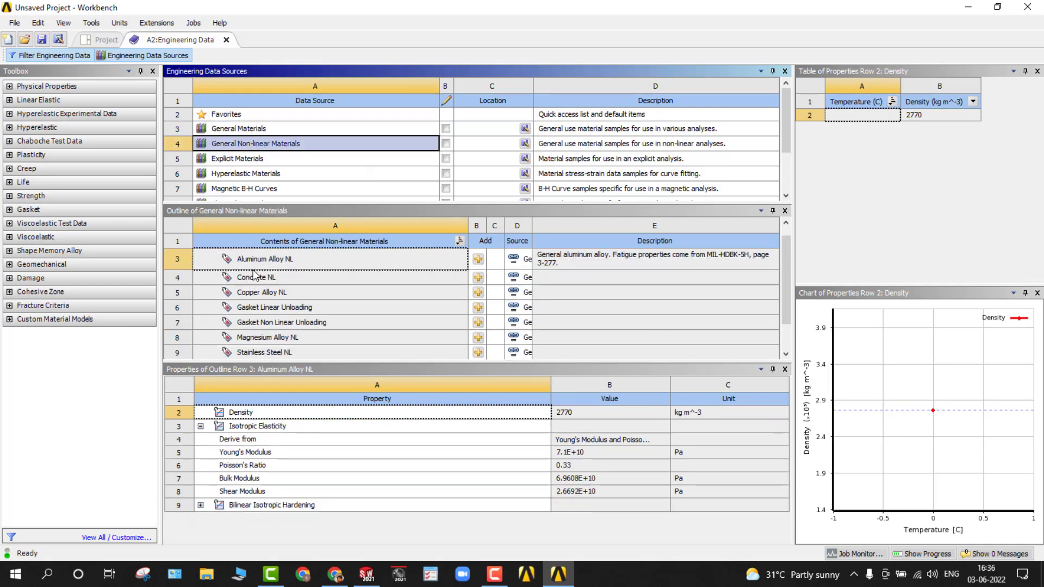
{"action": "scroll", "coordinate": [256, 294], "scroll_direction": "down", "scroll_amount": 1}
{"action": "scroll", "coordinate": [270, 317], "scroll_direction": "up", "scroll_amount": 2}
{"action": "left_click", "coordinate": [233, 163]}
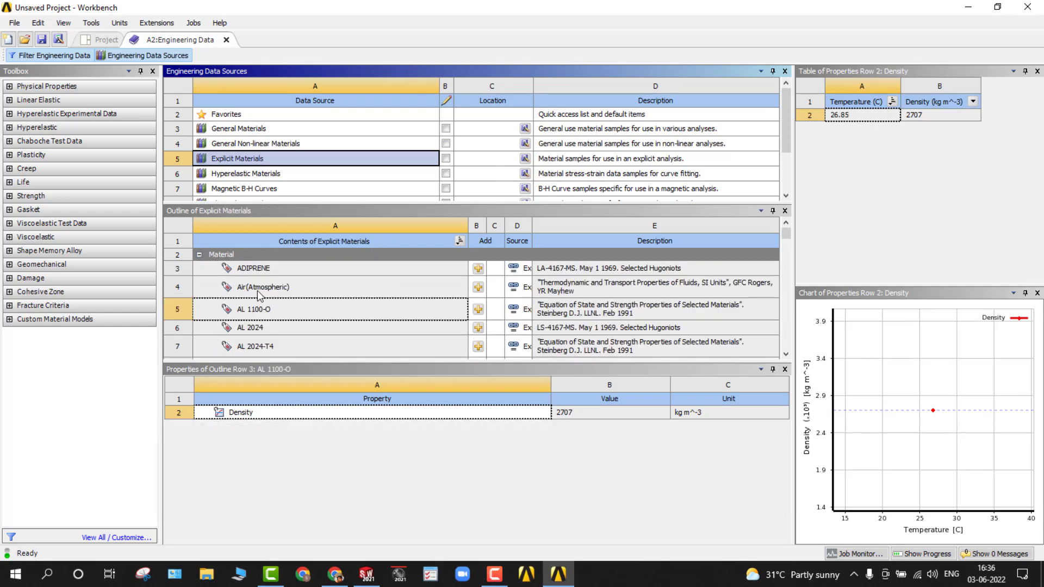
{"action": "scroll", "coordinate": [261, 302], "scroll_direction": "down", "scroll_amount": 6}
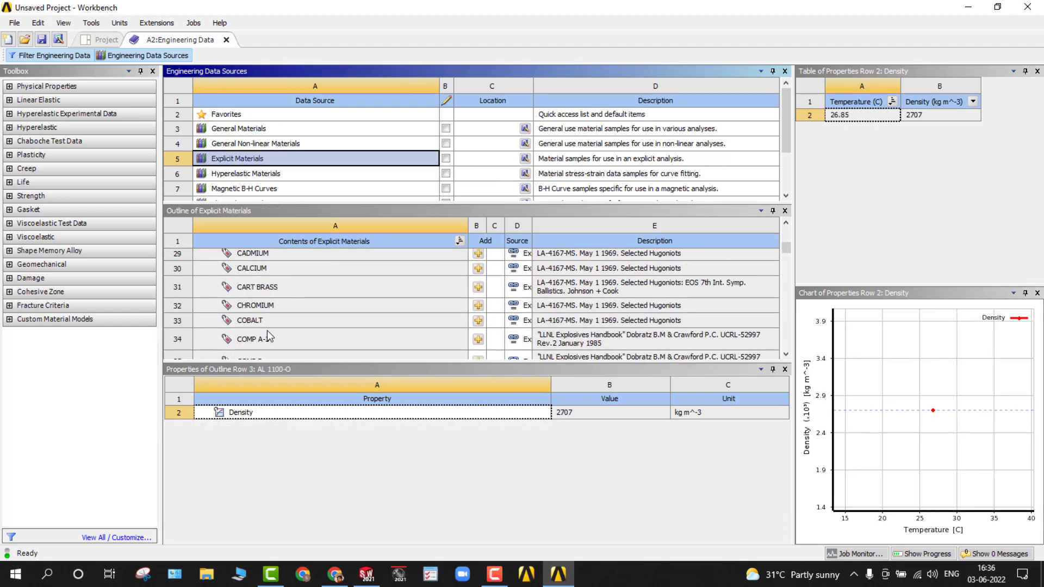
{"action": "scroll", "coordinate": [266, 330], "scroll_direction": "down", "scroll_amount": 13}
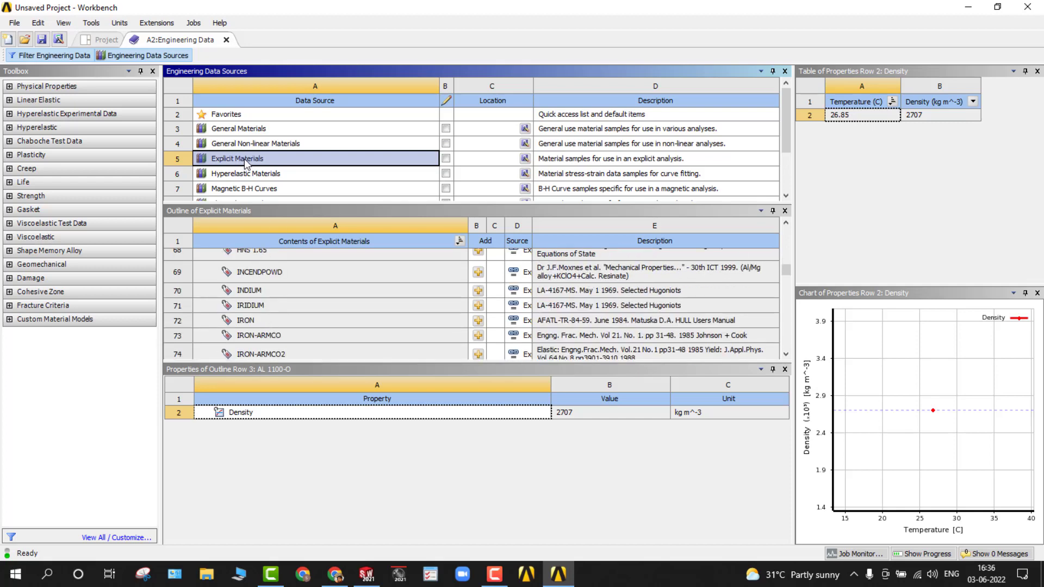
{"action": "scroll", "coordinate": [264, 322], "scroll_direction": "down", "scroll_amount": 5}
{"action": "scroll", "coordinate": [264, 322], "scroll_direction": "up", "scroll_amount": 5}
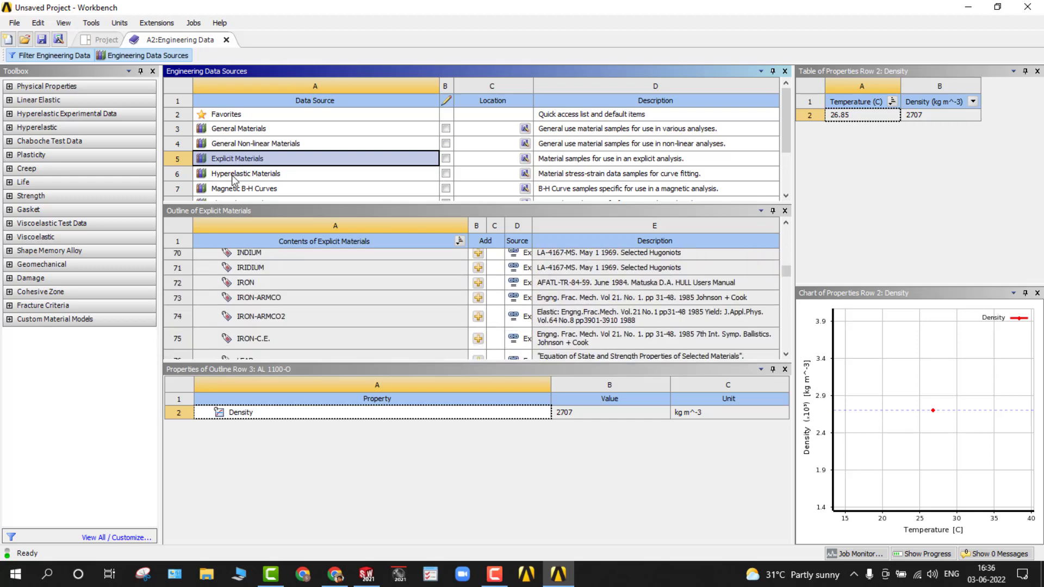
- Review Stainless Steel, Polyethylene and Titanium Alloy in the General Materials library, and add Aluminum Alloy to the system's engineering data
{"action": "left_click", "coordinate": [237, 130]}
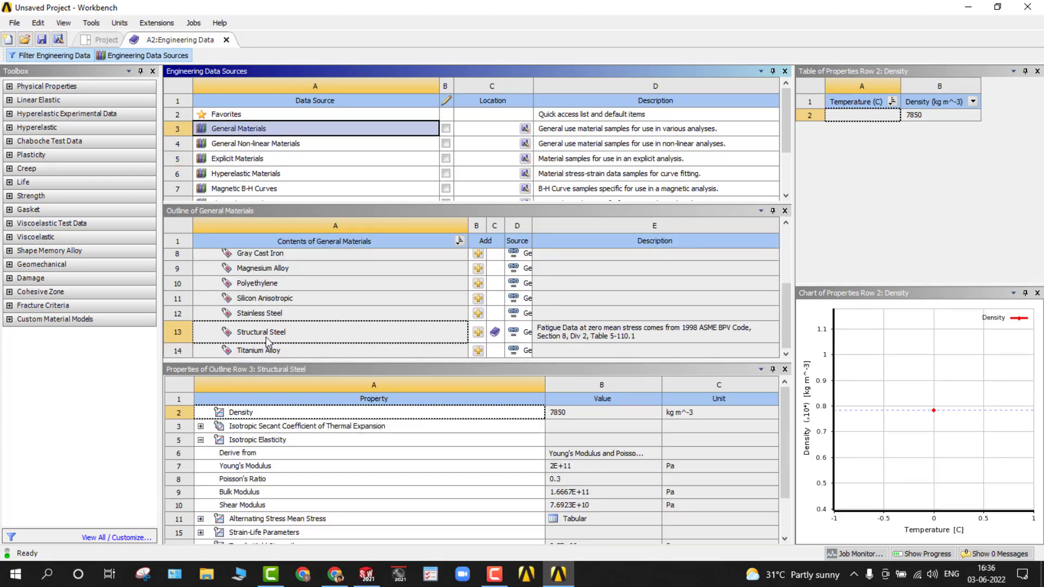
{"action": "left_click", "coordinate": [252, 316]}
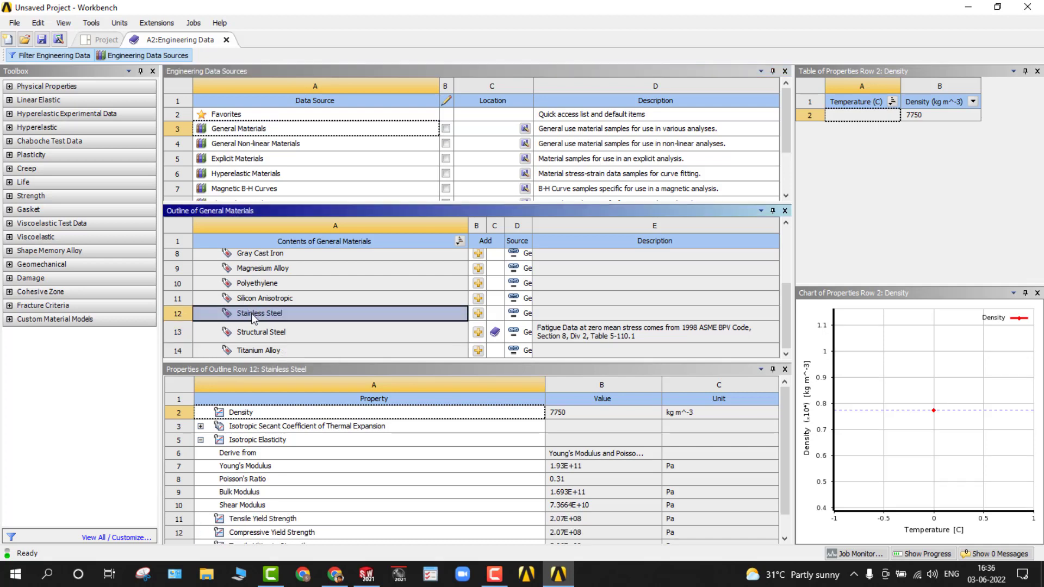
{"action": "left_click", "coordinate": [259, 284]}
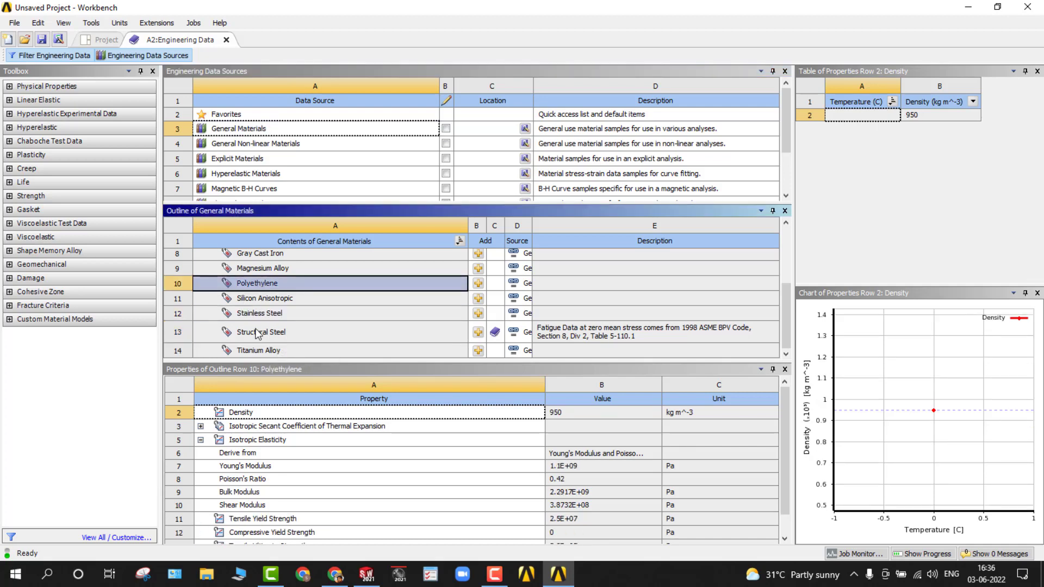
{"action": "left_click", "coordinate": [263, 348]}
{"action": "scroll", "coordinate": [280, 348], "scroll_direction": "up", "scroll_amount": 3}
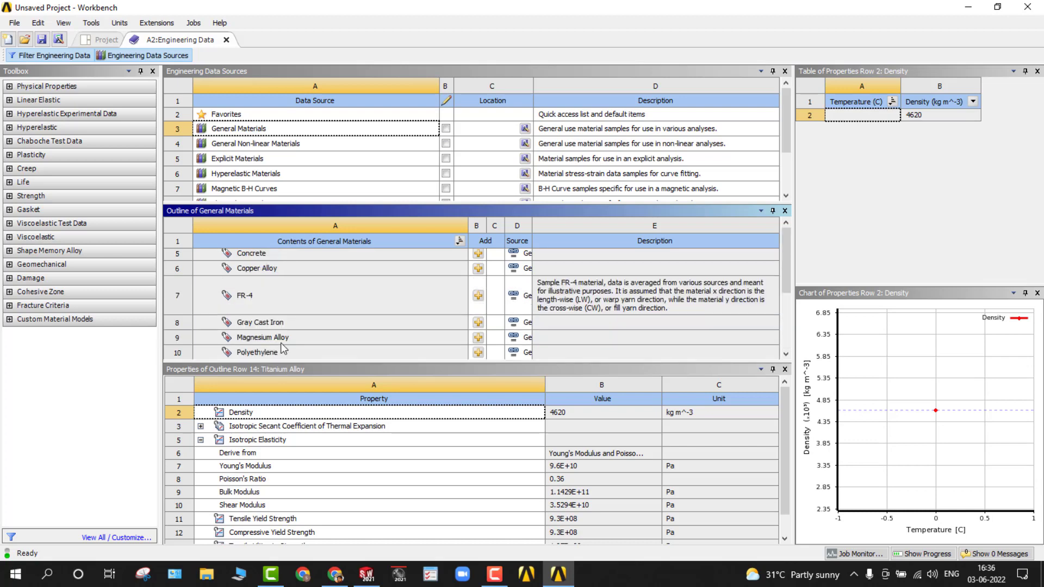
{"action": "left_click", "coordinate": [247, 290]}
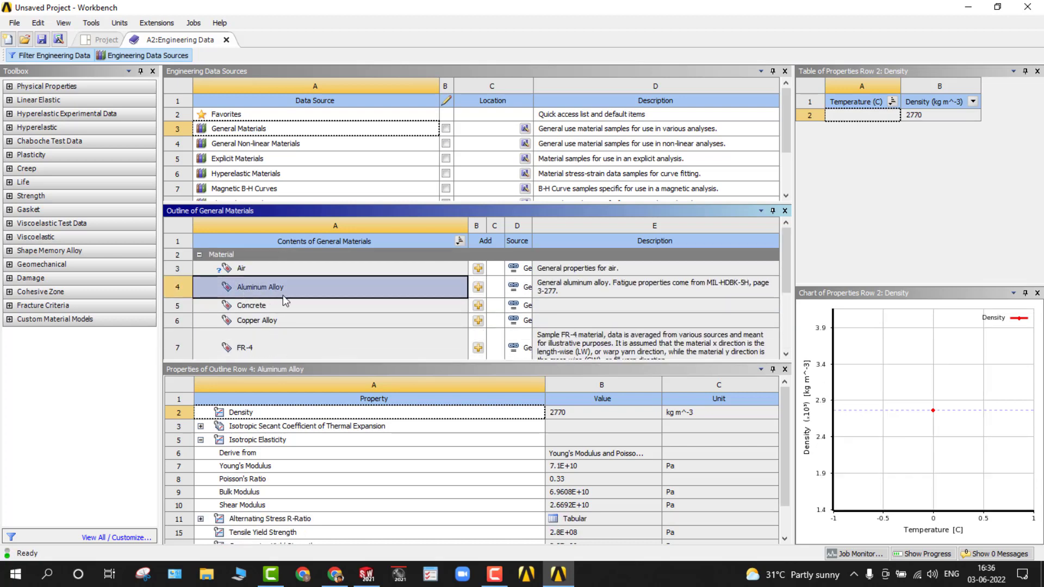
{"action": "left_click", "coordinate": [478, 286]}
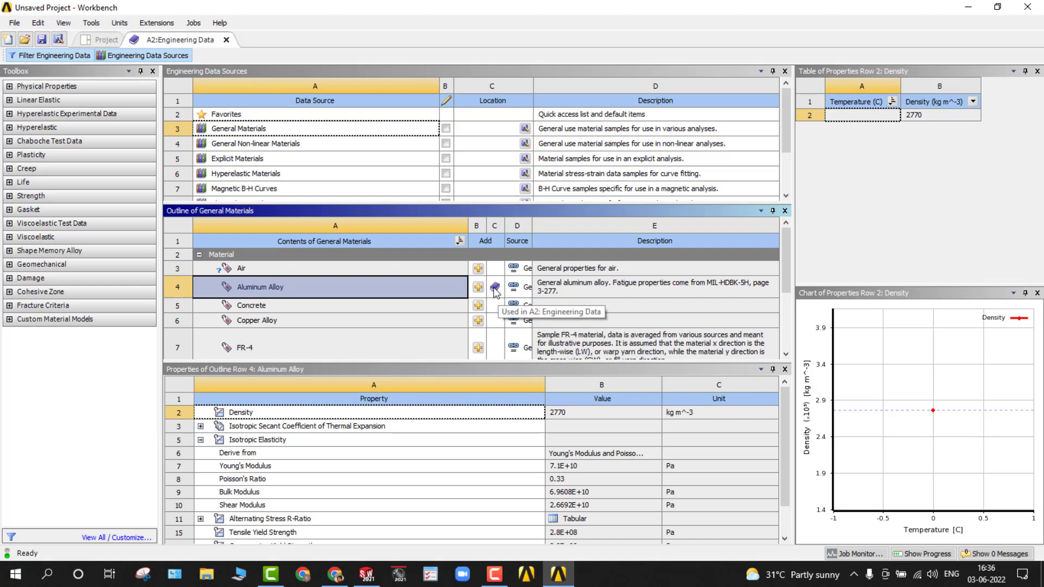
- Return to the project schematic and view the available options for creating or importing the Static Structural system's geometry
{"action": "left_click", "coordinate": [192, 38]}
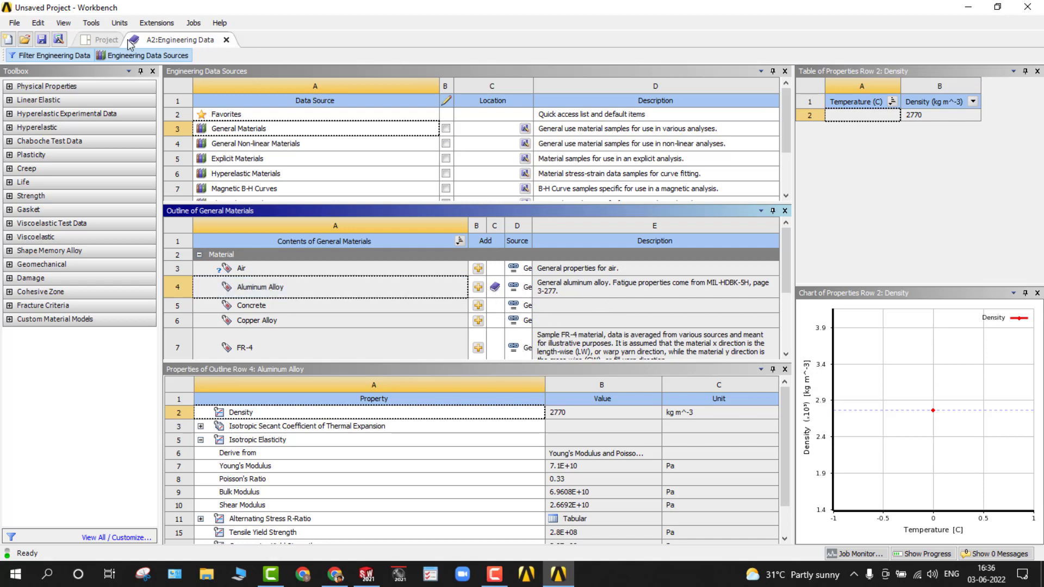
{"action": "left_click", "coordinate": [105, 40]}
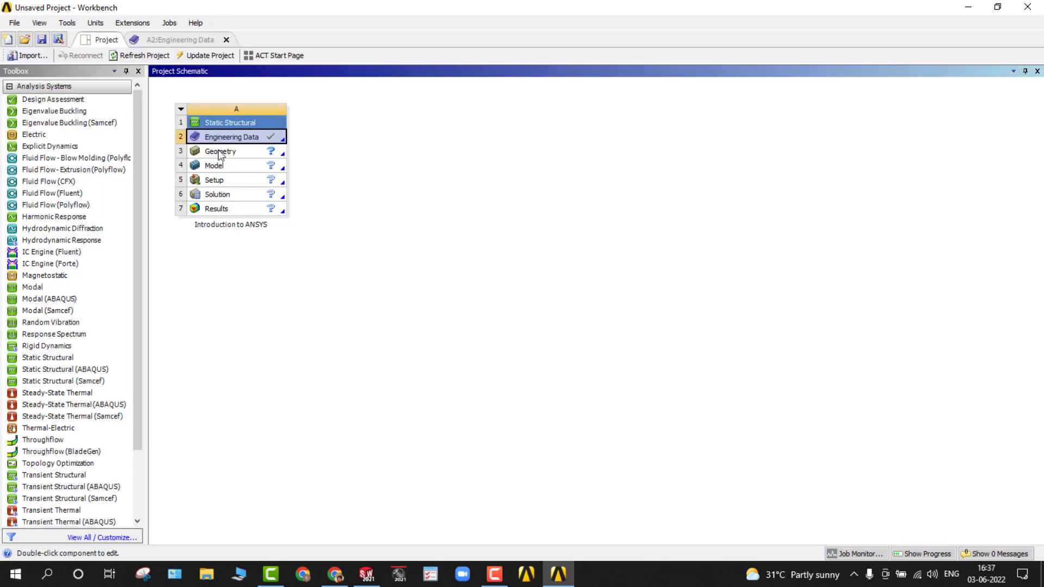
{"action": "left_click", "coordinate": [237, 154]}
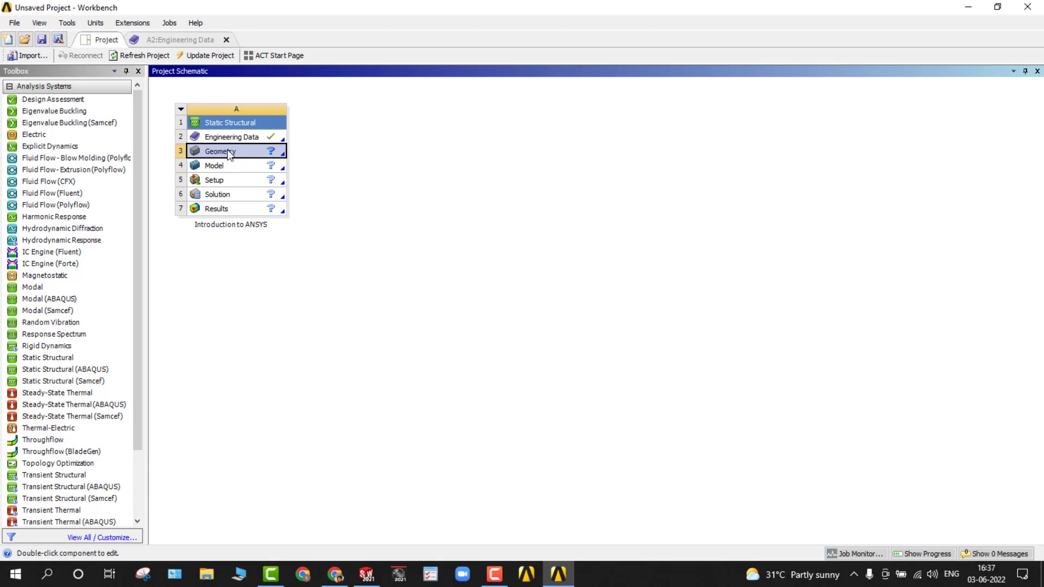
{"action": "right_click", "coordinate": [229, 155]}
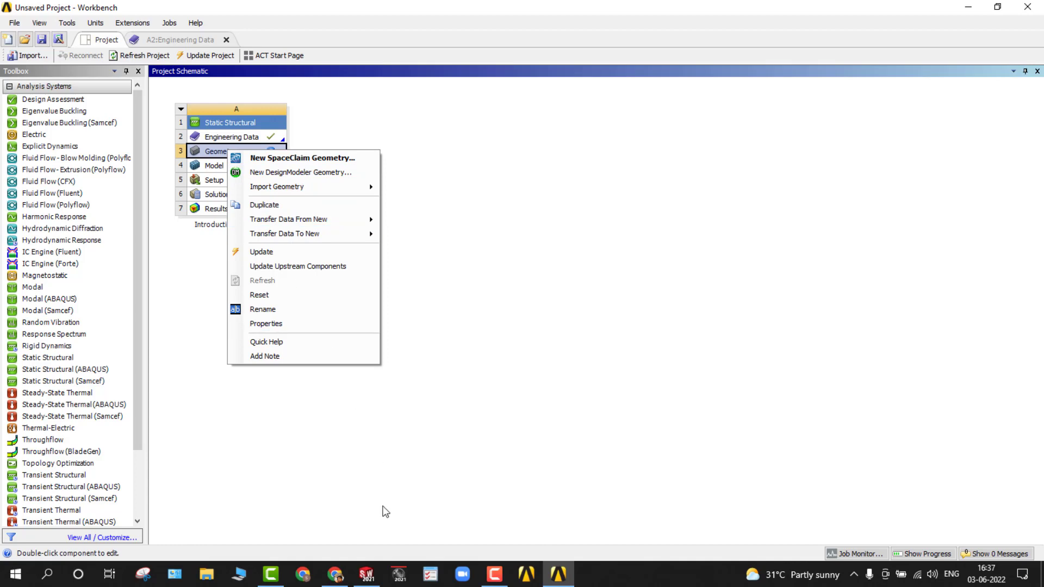
{"action": "left_click", "coordinate": [366, 475]}
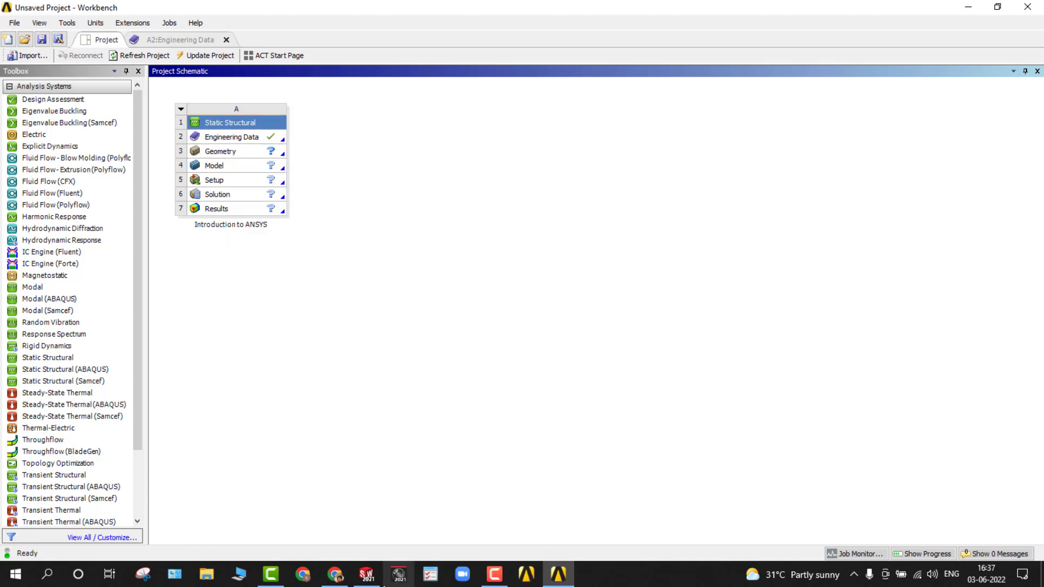
- Switch to SOLIDWORKS and create a new part document
{"action": "left_click", "coordinate": [365, 574]}
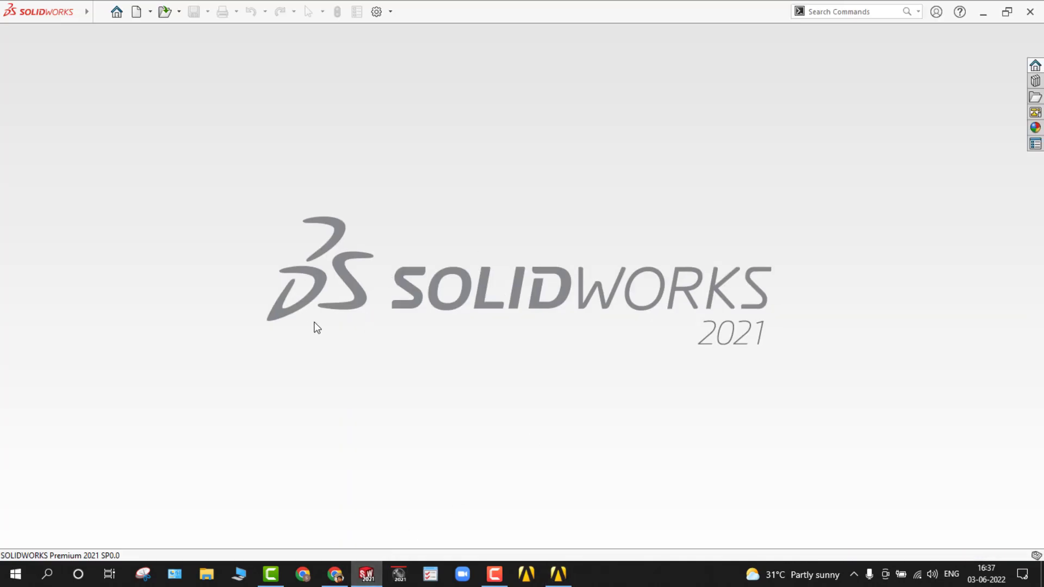
{"action": "key", "text": "ctrl+n"}
{"action": "key", "text": "Return"}
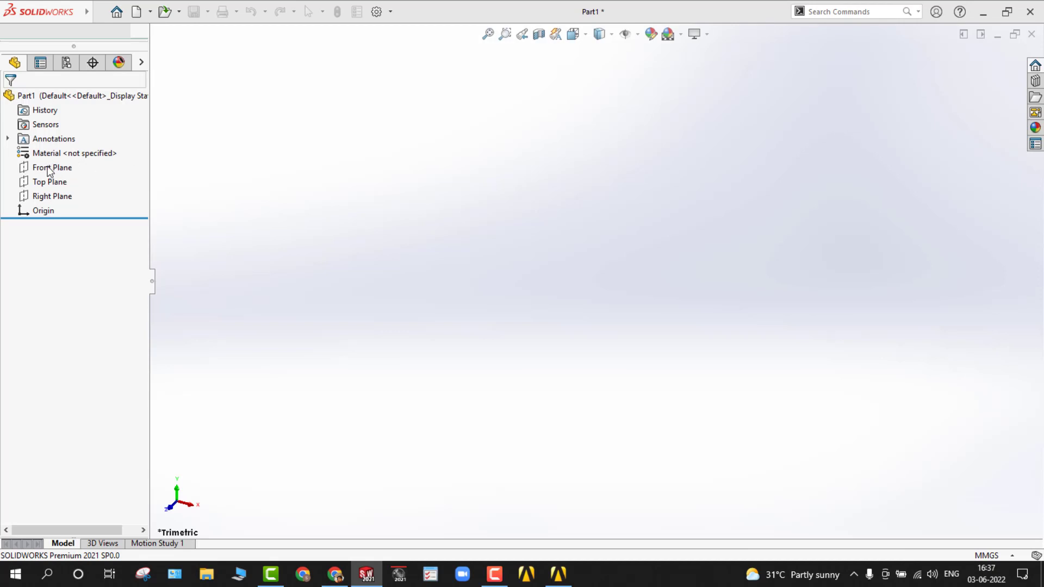
- Sketch a center rectangle about 242 mm wide on the Front Plane, centred on the origin
{"action": "left_click", "coordinate": [48, 220]}
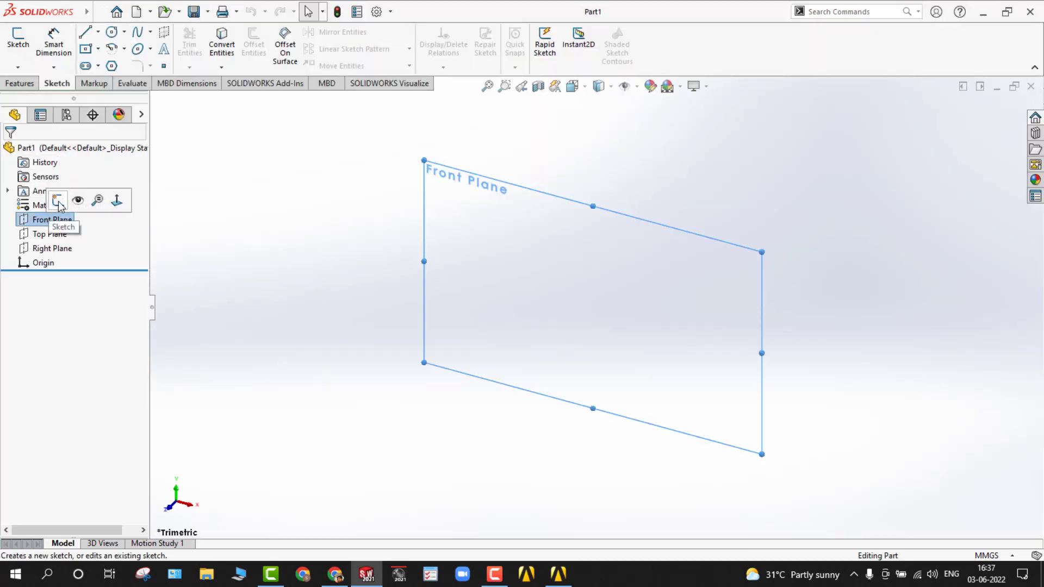
{"action": "left_click", "coordinate": [59, 205]}
{"action": "left_click", "coordinate": [85, 49]}
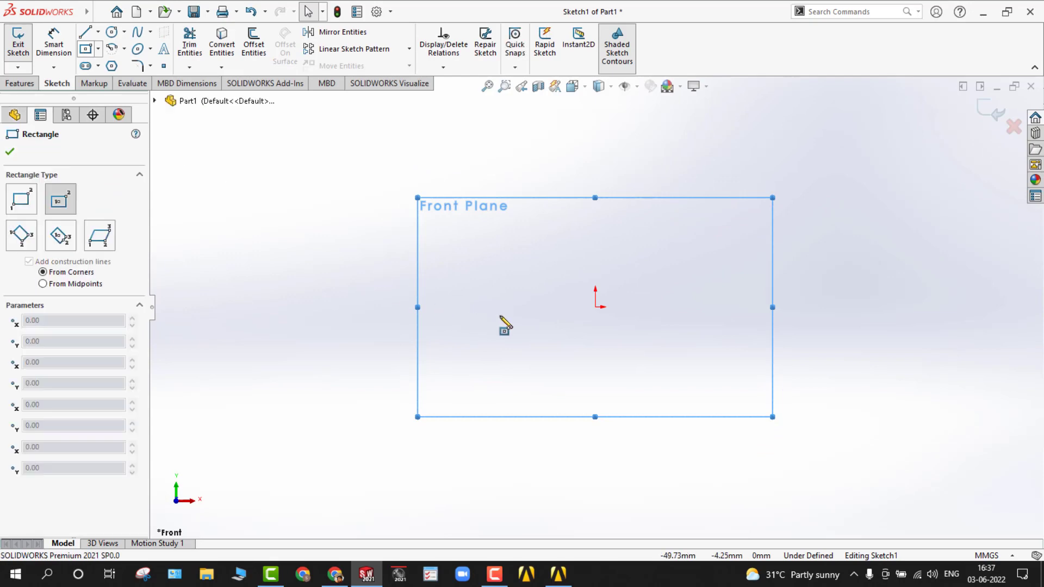
{"action": "left_click", "coordinate": [595, 306]}
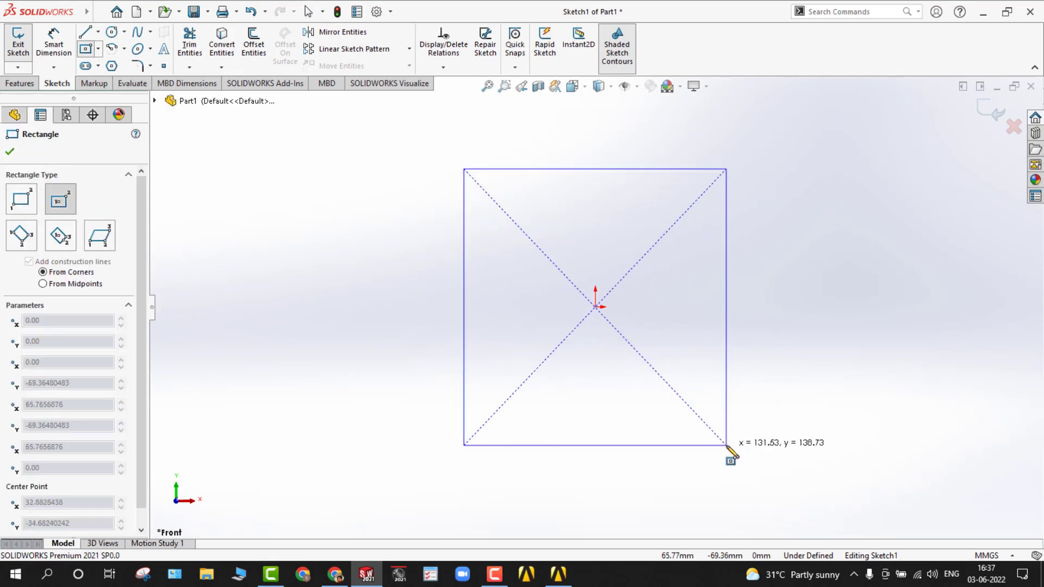
{"action": "left_click", "coordinate": [836, 413]}
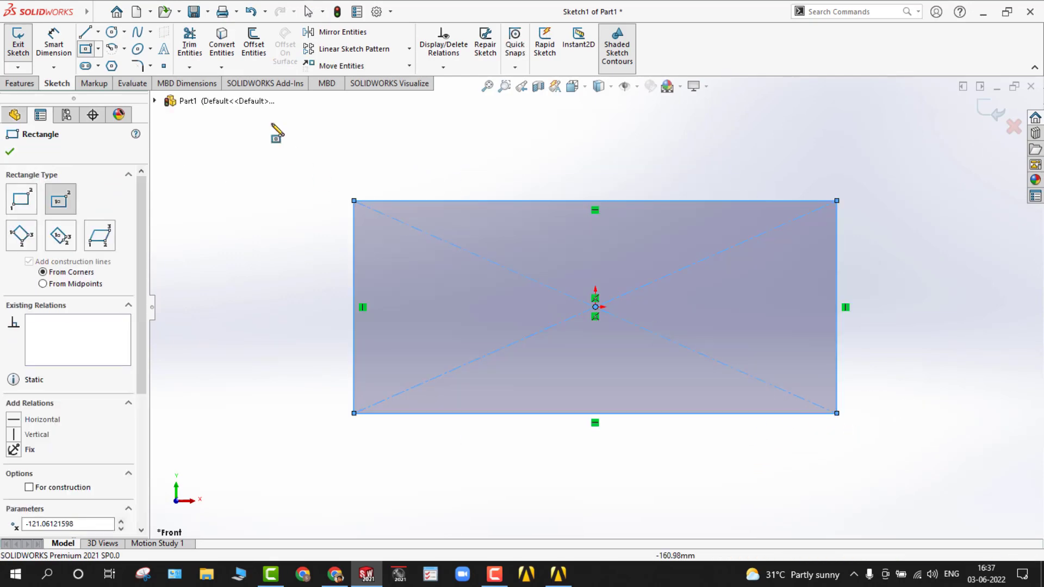
- Dimension the rectangle's horizontal edge and set its length to 250 mm
{"action": "left_click", "coordinate": [53, 45]}
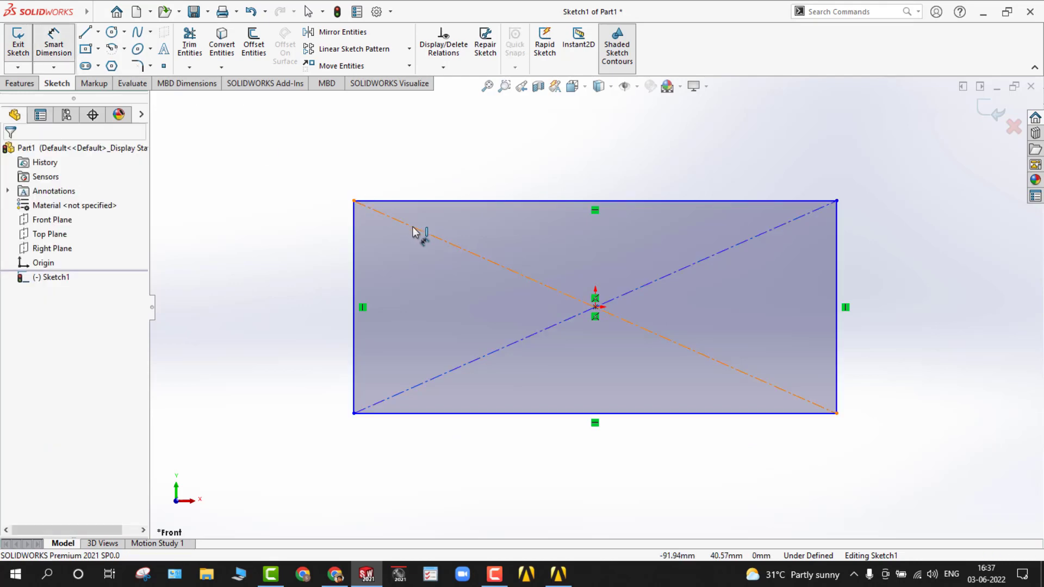
{"action": "left_click", "coordinate": [425, 202]}
{"action": "left_click", "coordinate": [455, 173]}
{"action": "type", "text": "25"}
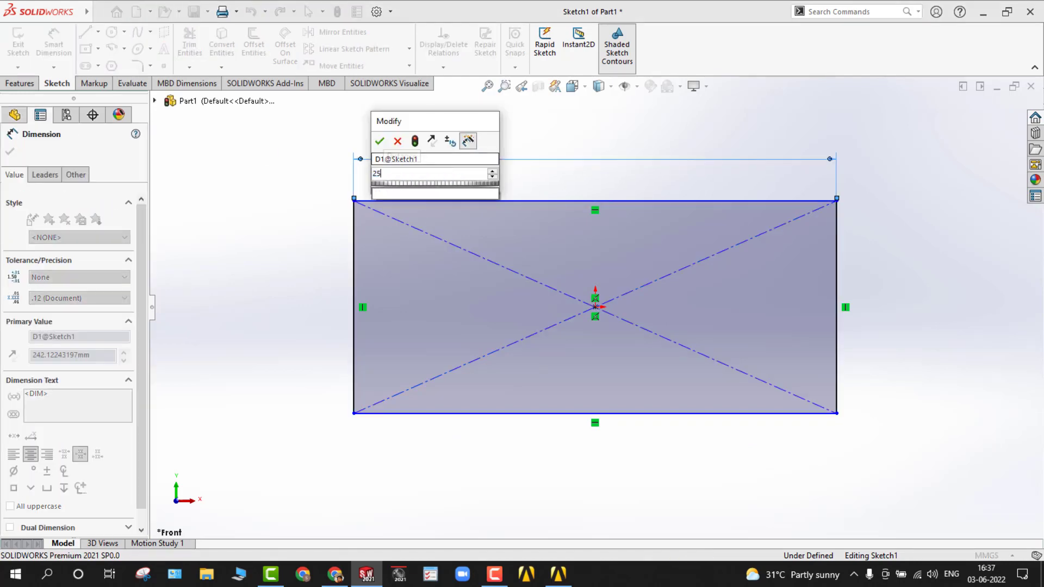
{"action": "type", "text": "0"}
{"action": "key", "text": "Return"}
- Dimension the rectangle's vertical edge and set its height to 100 mm
{"action": "left_click", "coordinate": [354, 262]}
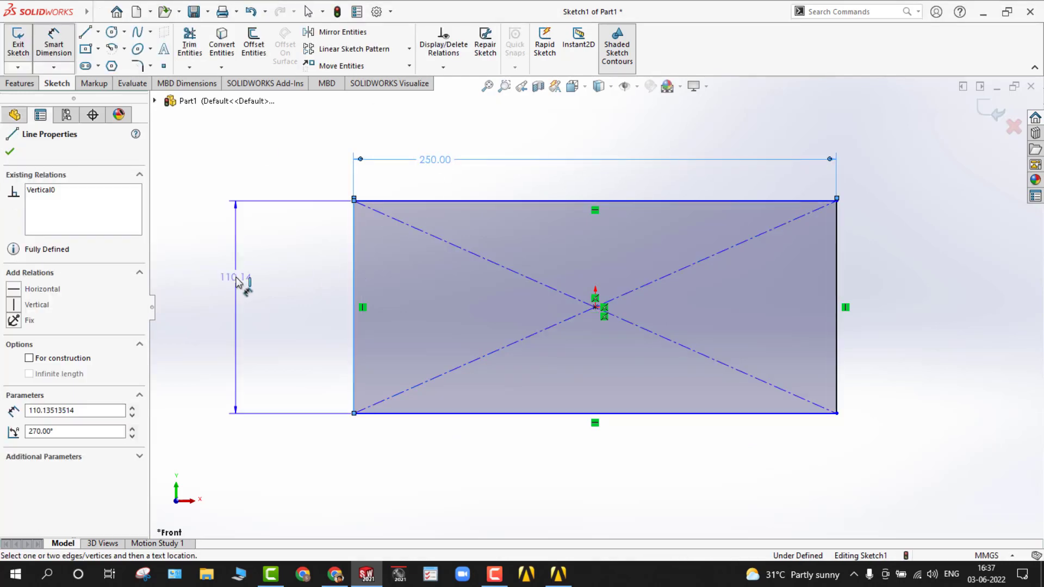
{"action": "left_click", "coordinate": [238, 281]}
{"action": "key", "text": "Return"}
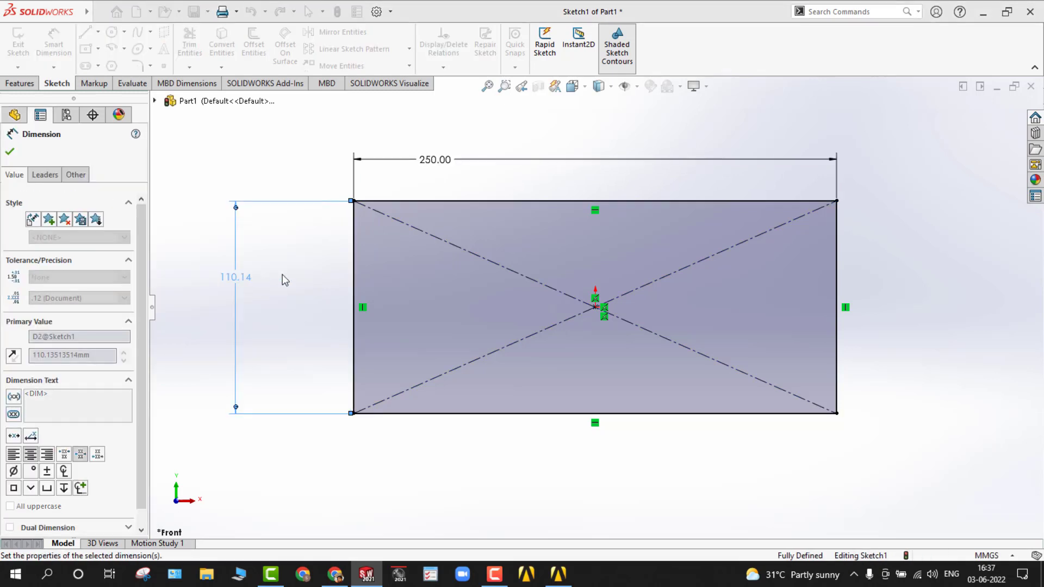
- Sketch a circle about 54 mm in diameter centred on the origin inside the rectangle
{"action": "left_click", "coordinate": [112, 32]}
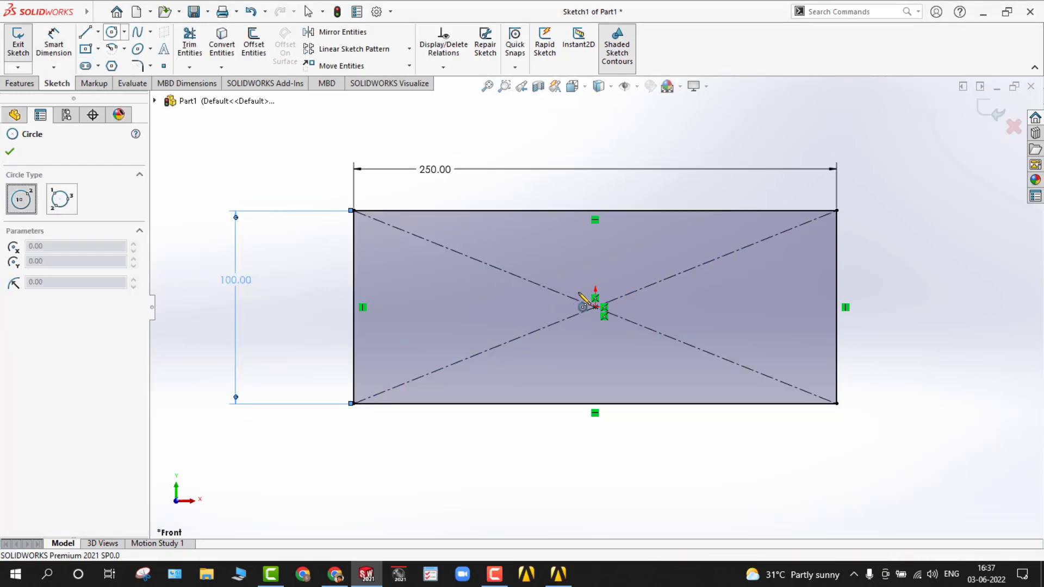
{"action": "left_click", "coordinate": [594, 307]}
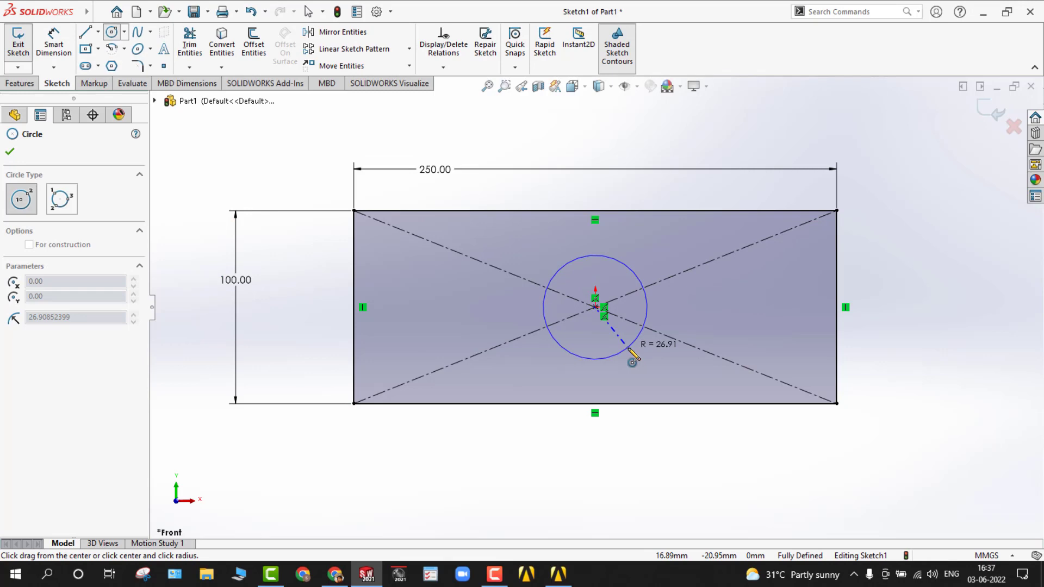
{"action": "left_click", "coordinate": [632, 362]}
- Dimension the central circle and set its diameter to 26 mm
{"action": "left_click", "coordinate": [53, 43]}
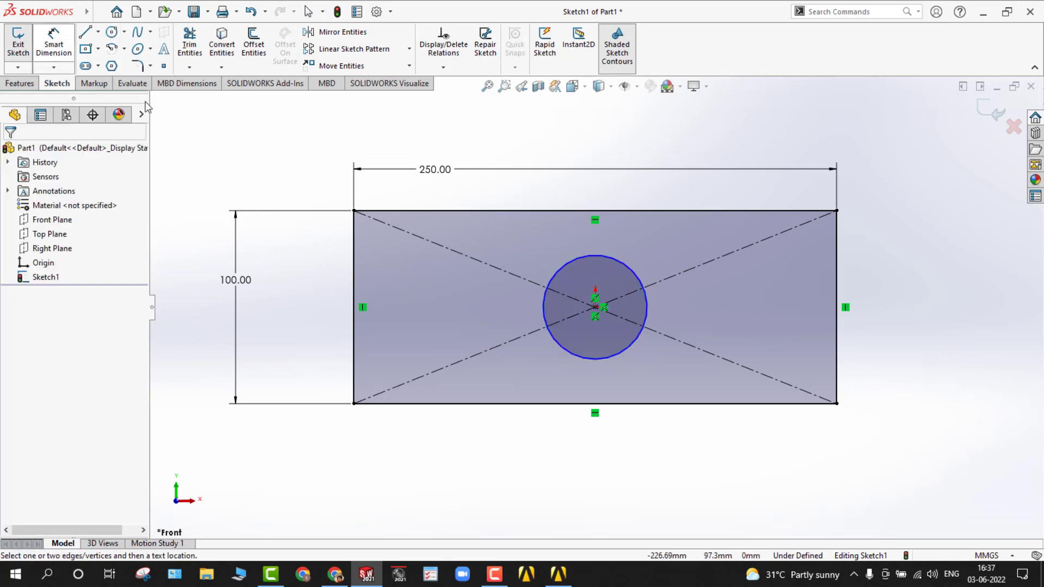
{"action": "left_click", "coordinate": [637, 275]}
{"action": "left_click", "coordinate": [683, 198]}
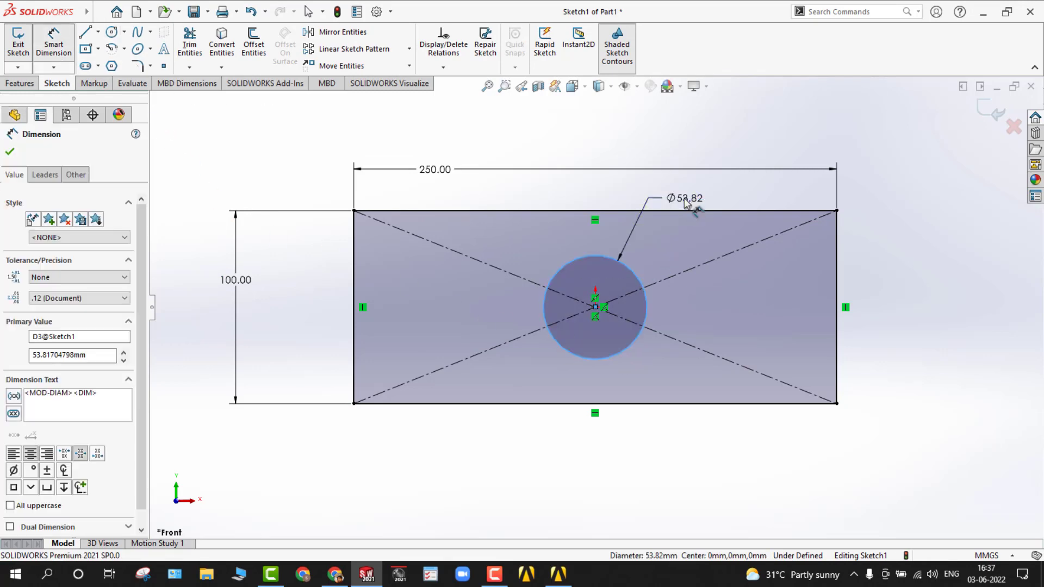
{"action": "type", "text": "26"}
{"action": "key", "text": "Return"}
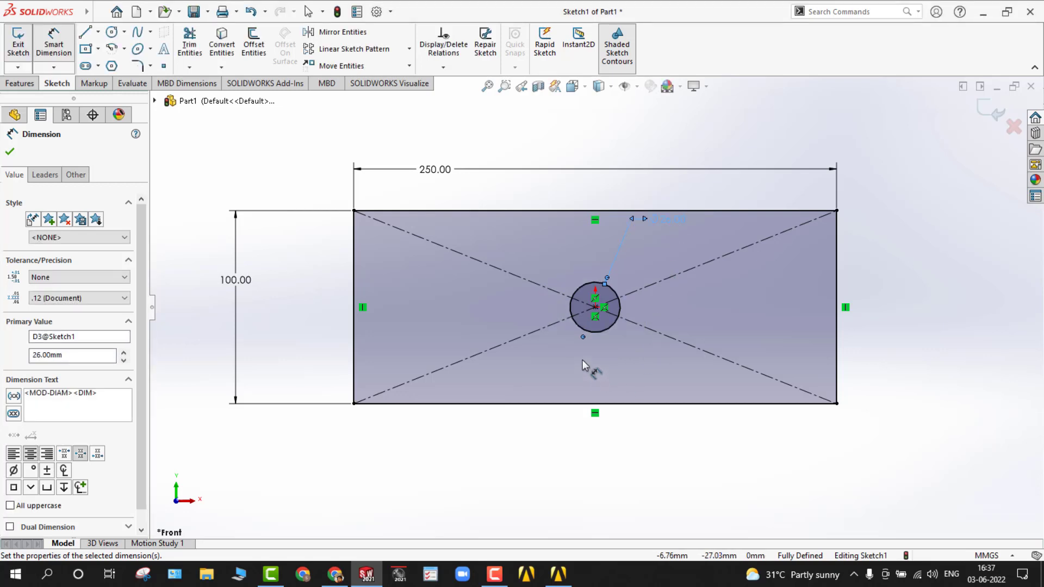
{"action": "key", "text": "Escape"}
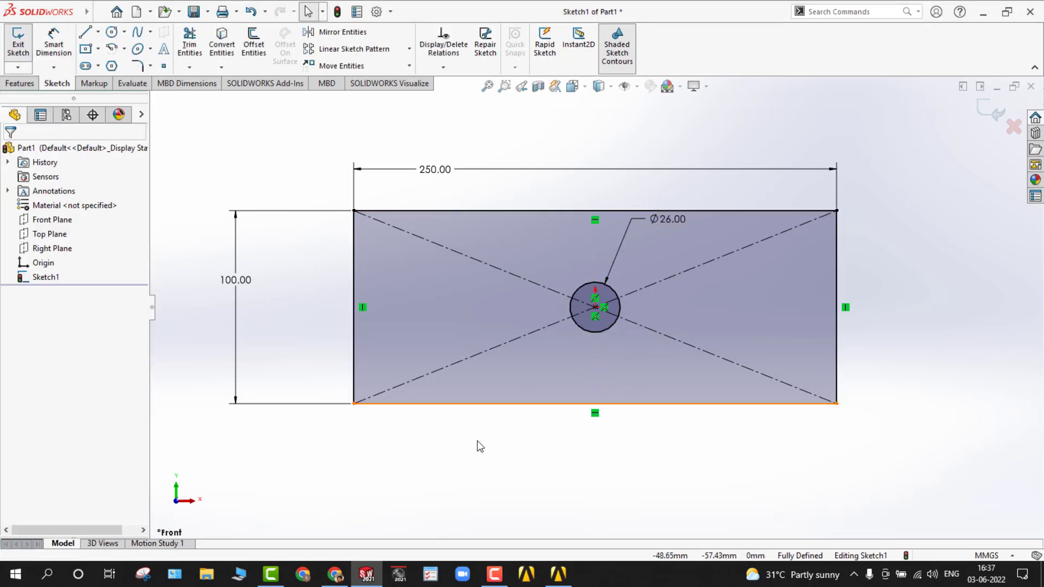
- Finish the sketch and extrude it as a solid boss using the Mid Plane end condition with a 25 mm depth
{"action": "left_click", "coordinate": [997, 111]}
{"action": "mouse_move", "coordinate": [351, 146]}
{"action": "middle_mouse_down"}
{"action": "mouse_move", "coordinate": [298, 158]}
{"action": "mouse_move", "coordinate": [308, 215]}
{"action": "mouse_move", "coordinate": [240, 193]}
{"action": "middle_mouse_up"}
{"action": "left_click", "coordinate": [20, 83]}
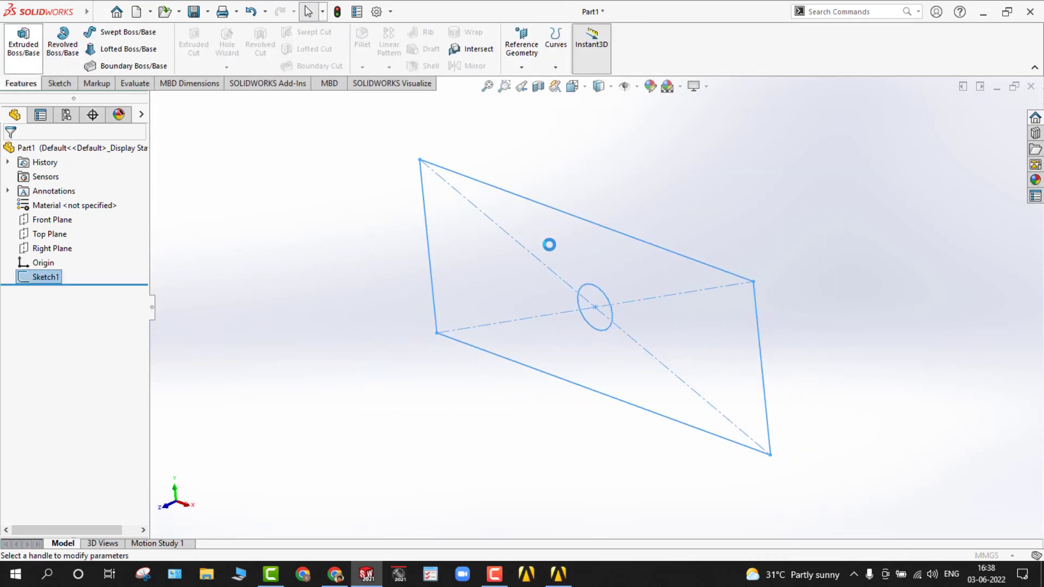
{"action": "left_click", "coordinate": [90, 230]}
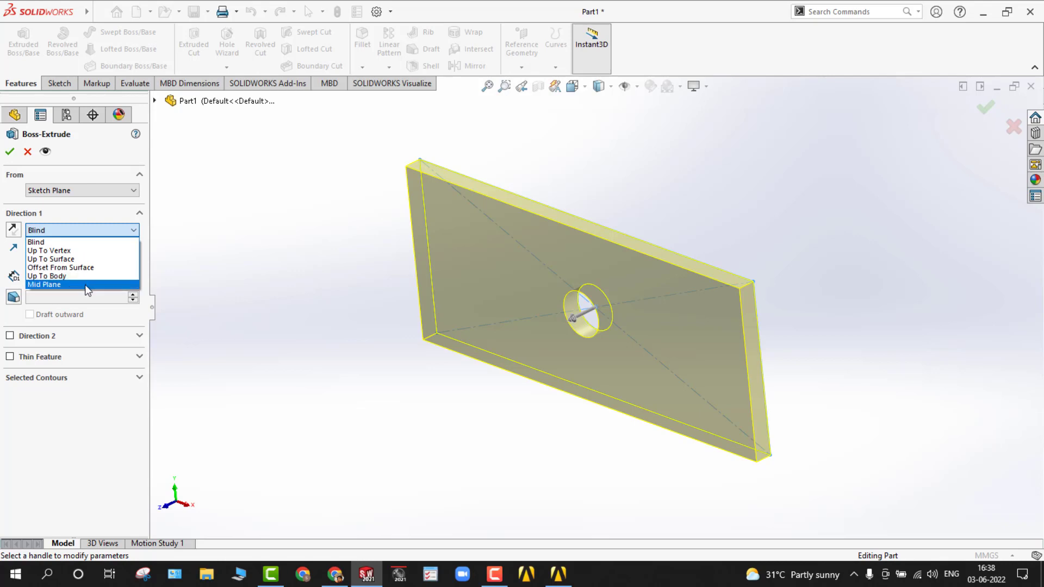
{"action": "left_click", "coordinate": [85, 285]}
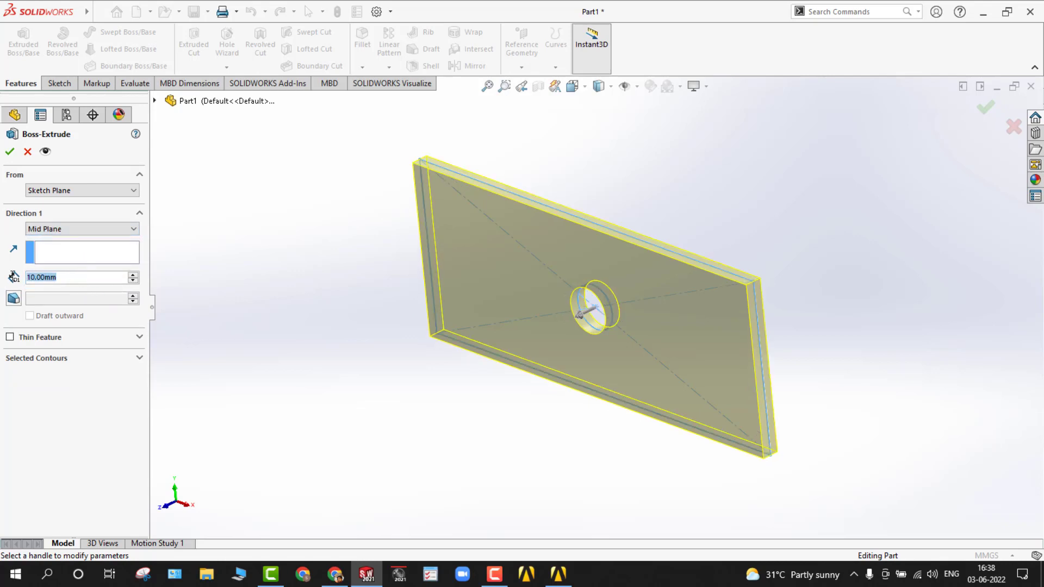
{"action": "type", "text": "25"}
{"action": "key", "text": "Return"}
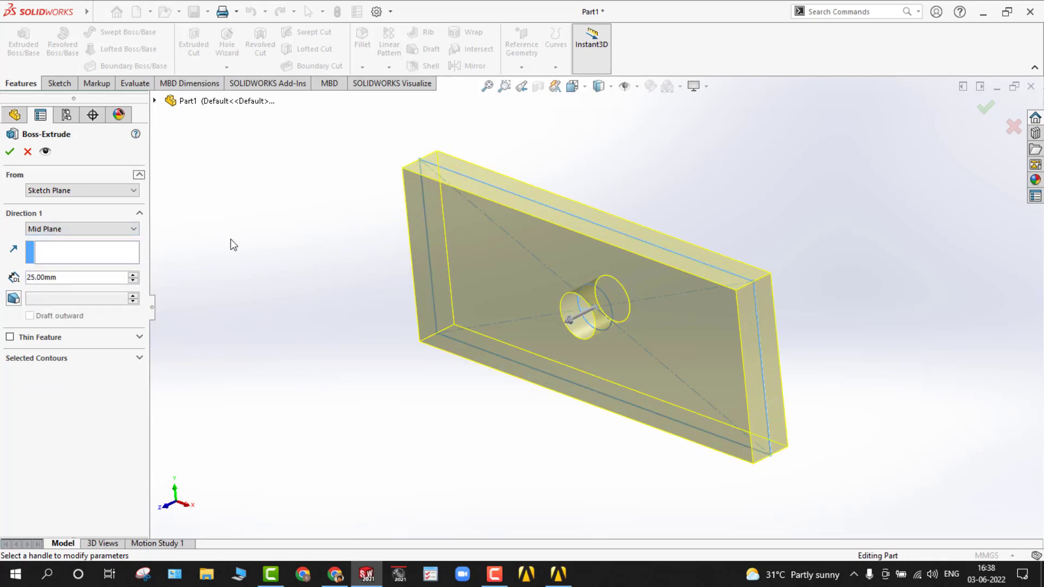
{"action": "left_click", "coordinate": [9, 152]}
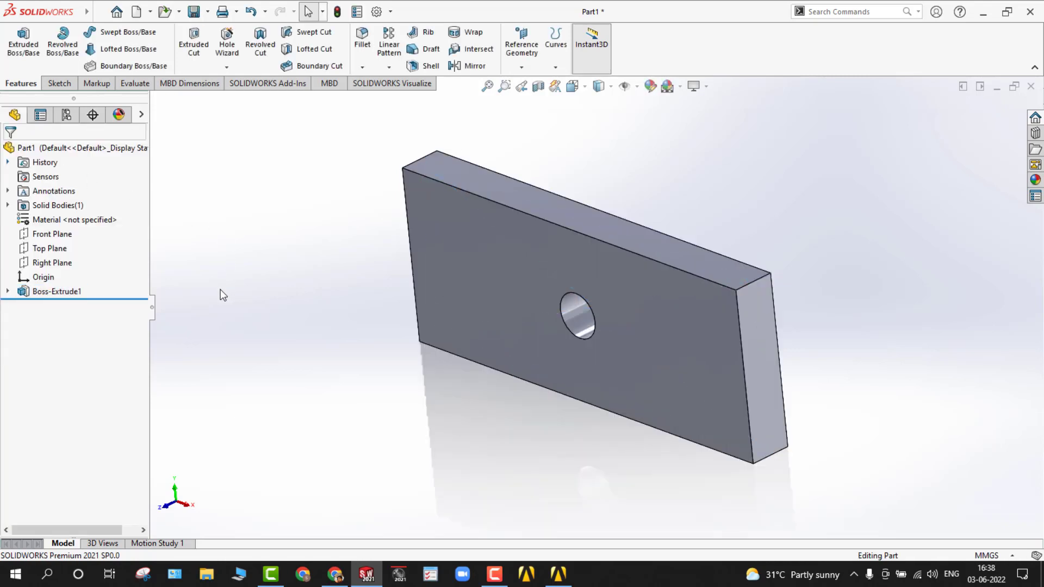
- Save the part to the Desktop as a STEP AP214 file named "introduction to ANSYS"
{"action": "middle_click_drag", "start_coordinate": [263, 293], "coordinate": [234, 300]}
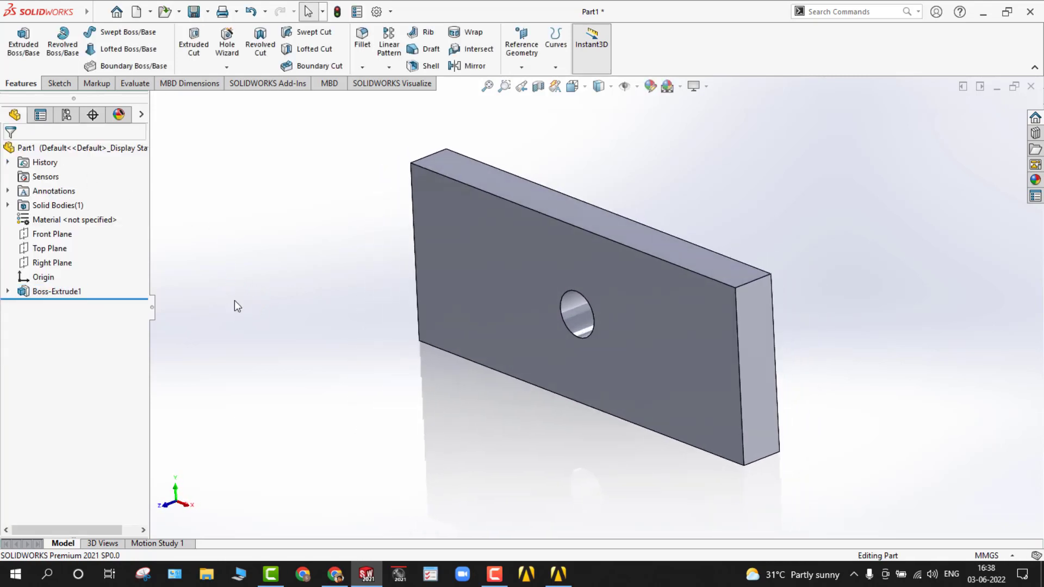
{"action": "key", "text": "f"}
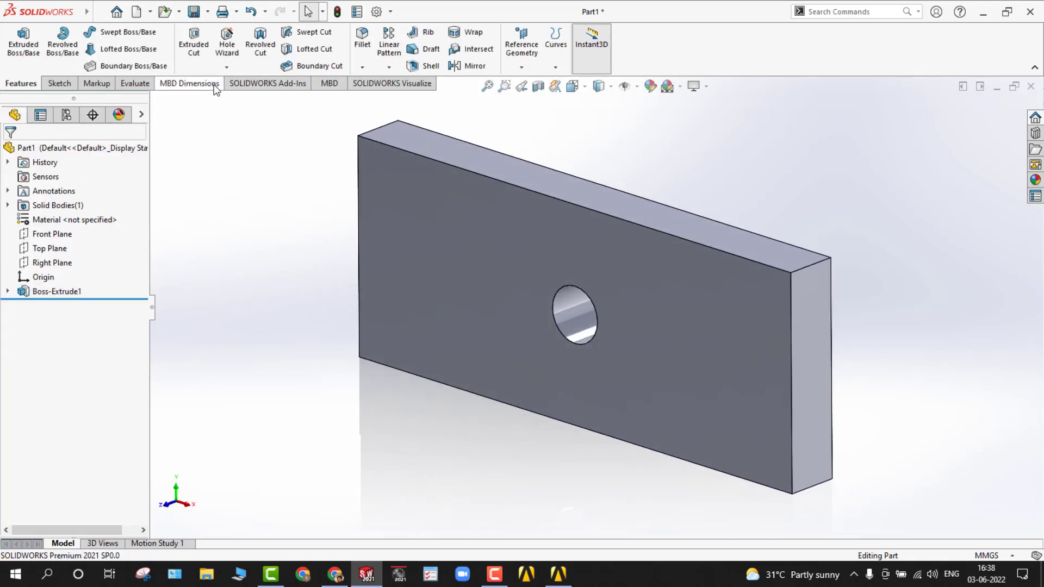
{"action": "left_click", "coordinate": [208, 13]}
{"action": "left_click", "coordinate": [217, 44]}
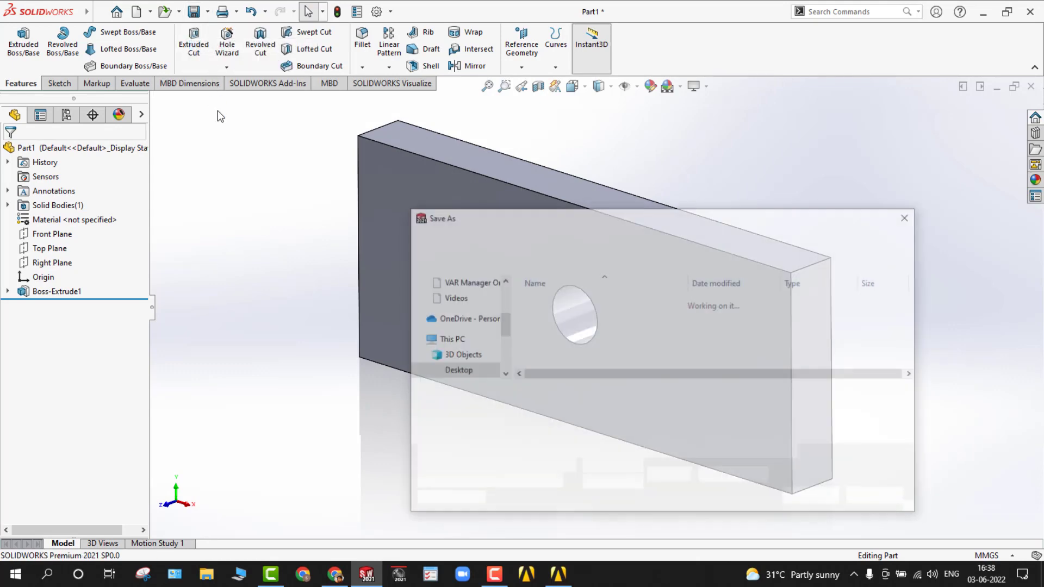
{"action": "scroll", "coordinate": [452, 304], "scroll_direction": "up", "scroll_amount": 5}
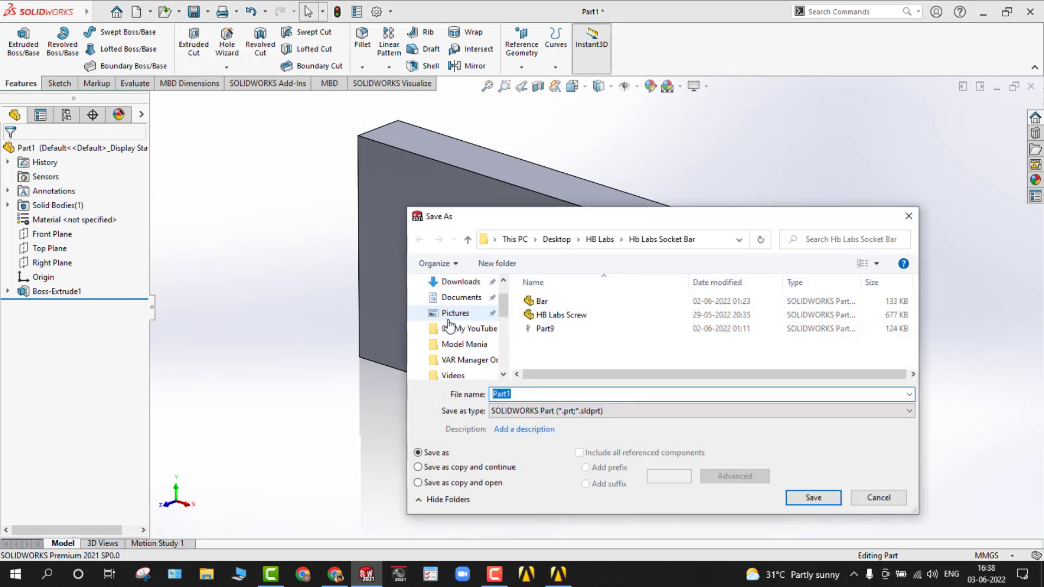
{"action": "left_click", "coordinate": [454, 309]}
{"action": "left_click", "coordinate": [517, 411]}
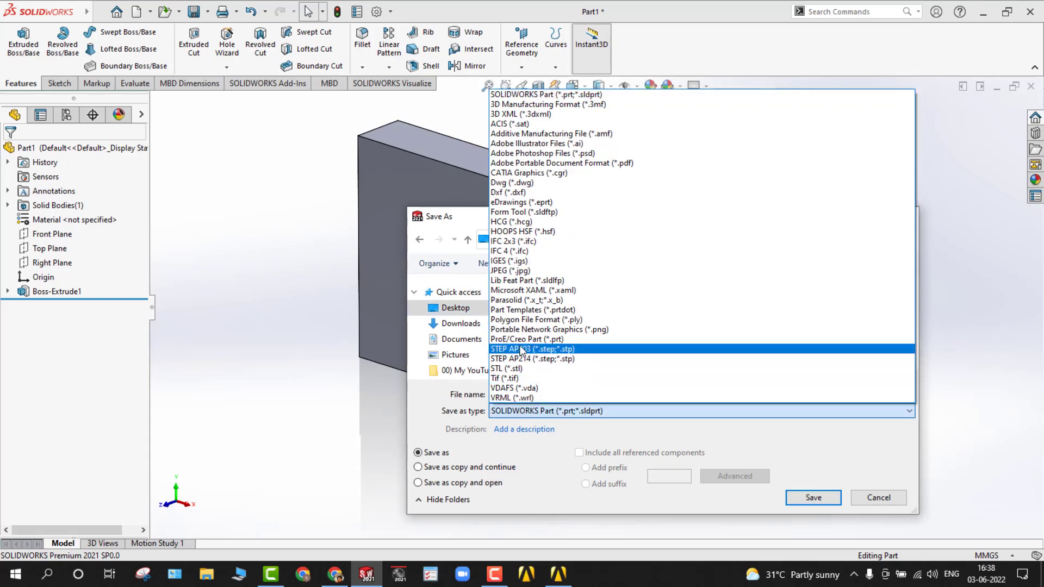
{"action": "left_click", "coordinate": [514, 359]}
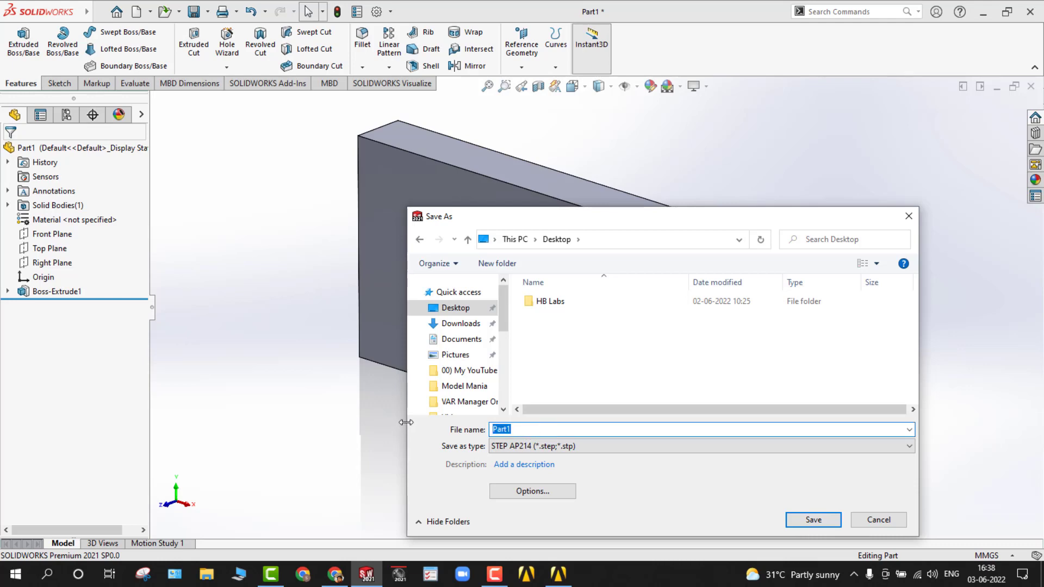
{"action": "type", "text": "introduction to n"}
{"action": "key", "text": "BackSpace"}
{"action": "type", "text": "ANSYS"}
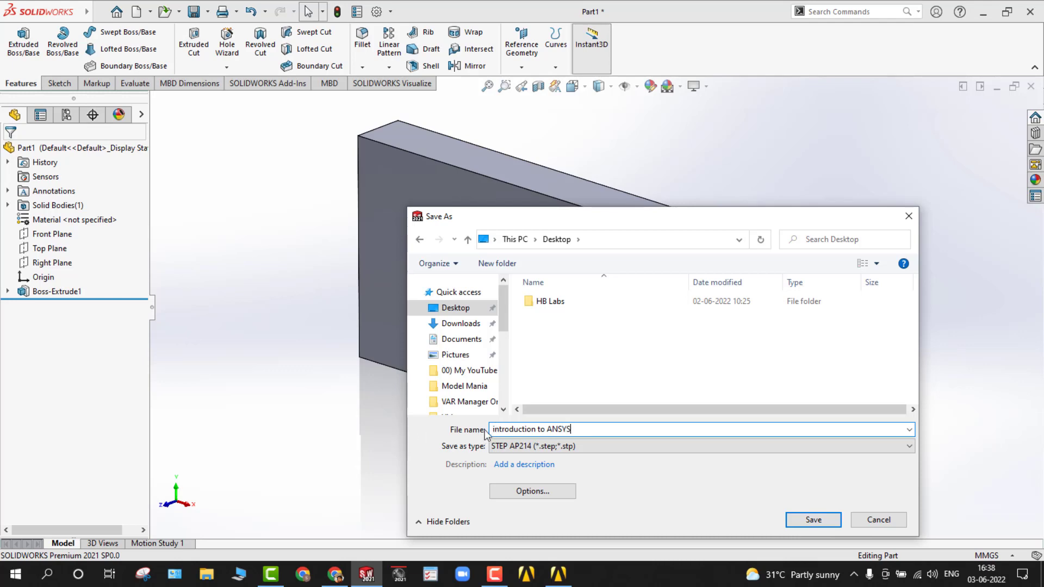
{"action": "left_click", "coordinate": [804, 520]}
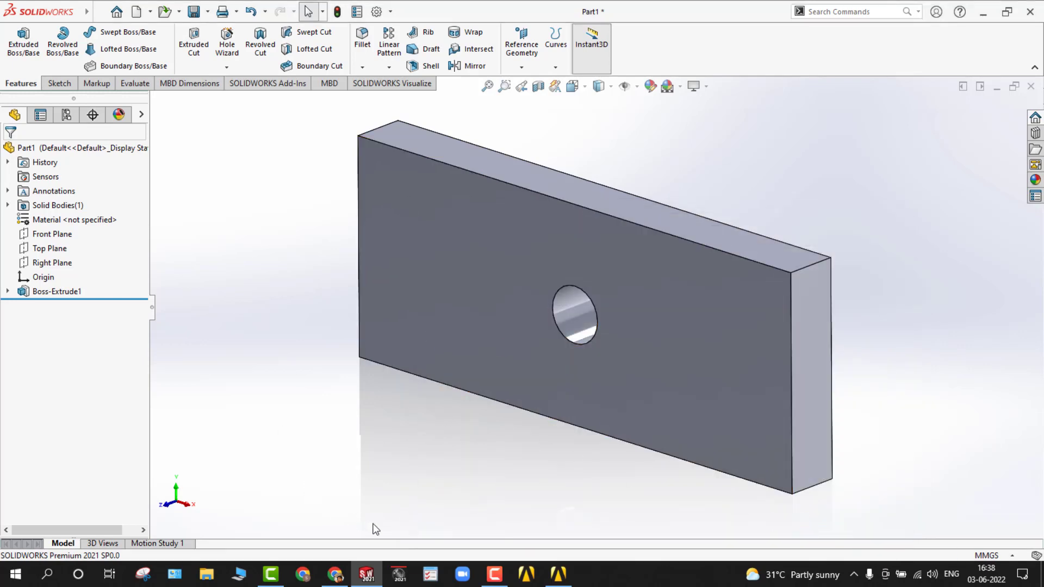
- Switch to ANSYS Workbench and import the "introduction to ANSYS" file from the Desktop as the Static Structural system's geometry
{"action": "left_click", "coordinate": [551, 580]}
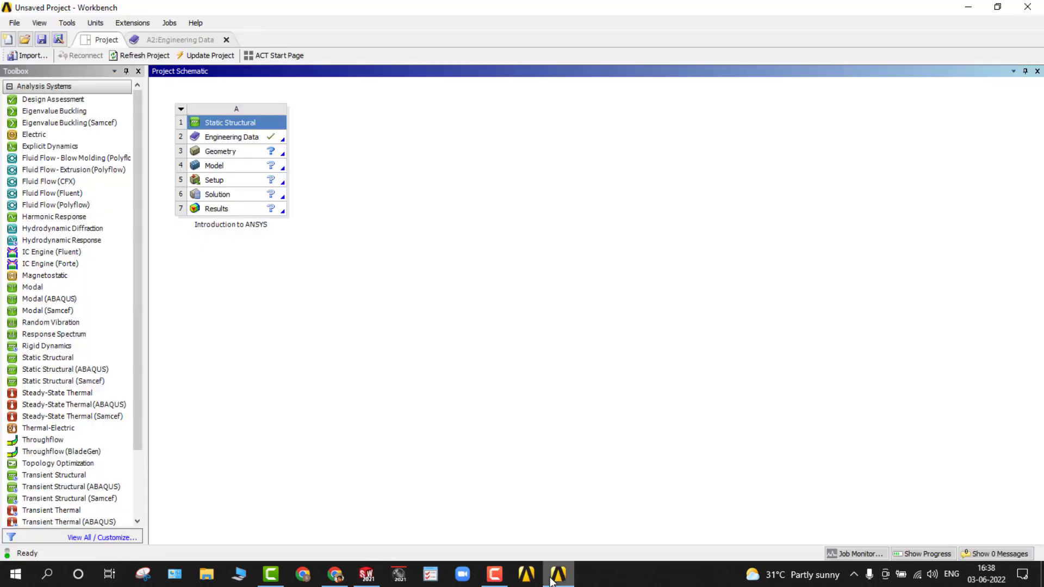
{"action": "left_click", "coordinate": [552, 580]}
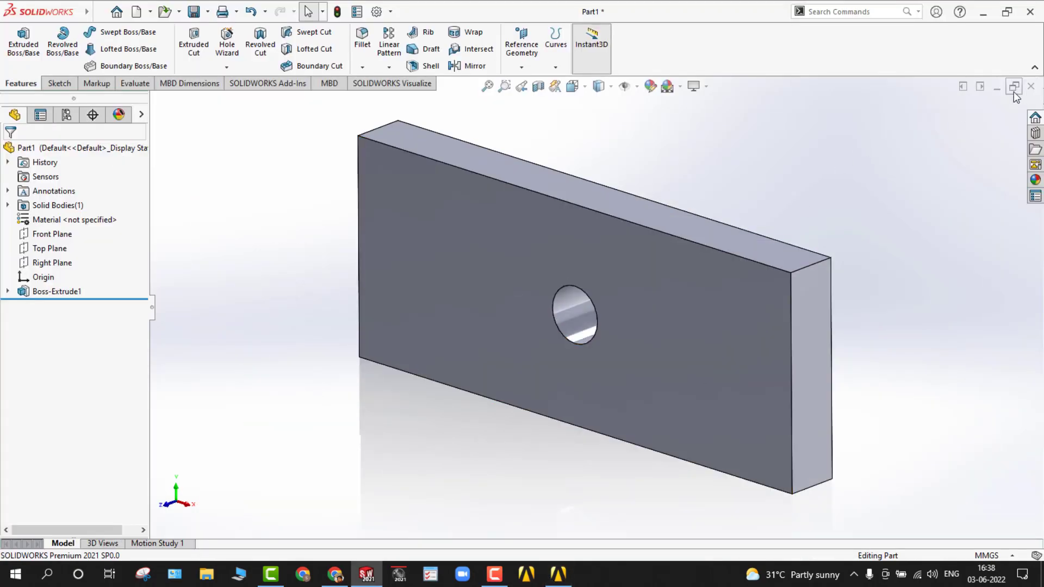
{"action": "left_click", "coordinate": [557, 573]}
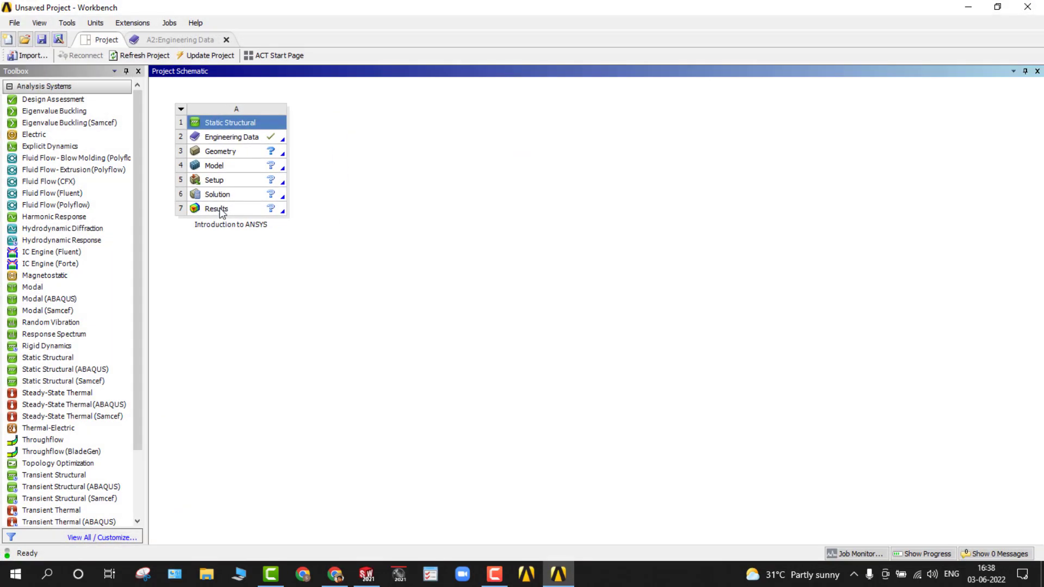
{"action": "left_click", "coordinate": [232, 158]}
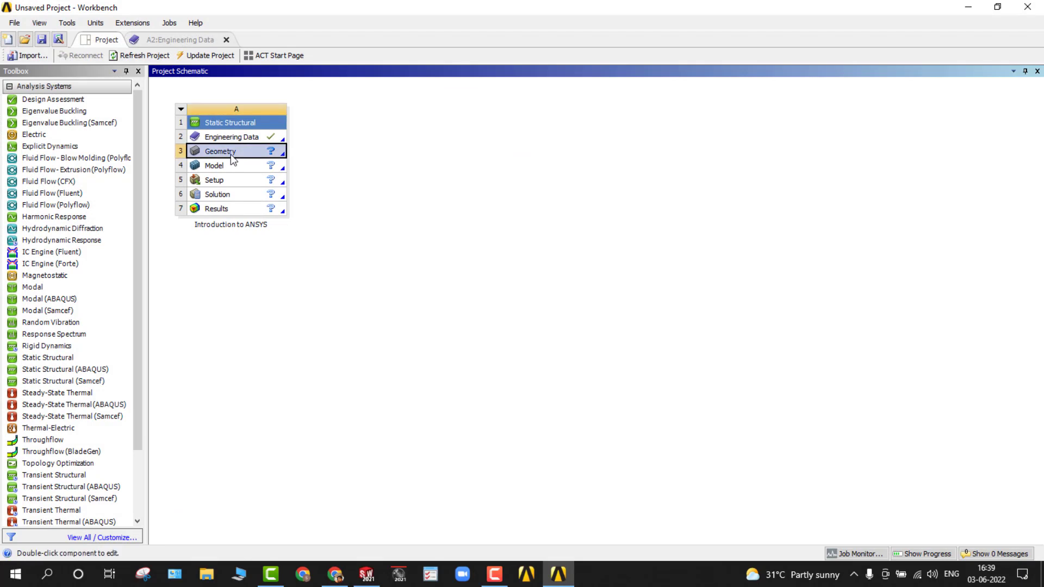
{"action": "right_click", "coordinate": [232, 158]}
{"action": "mouse_move", "coordinate": [286, 197]}
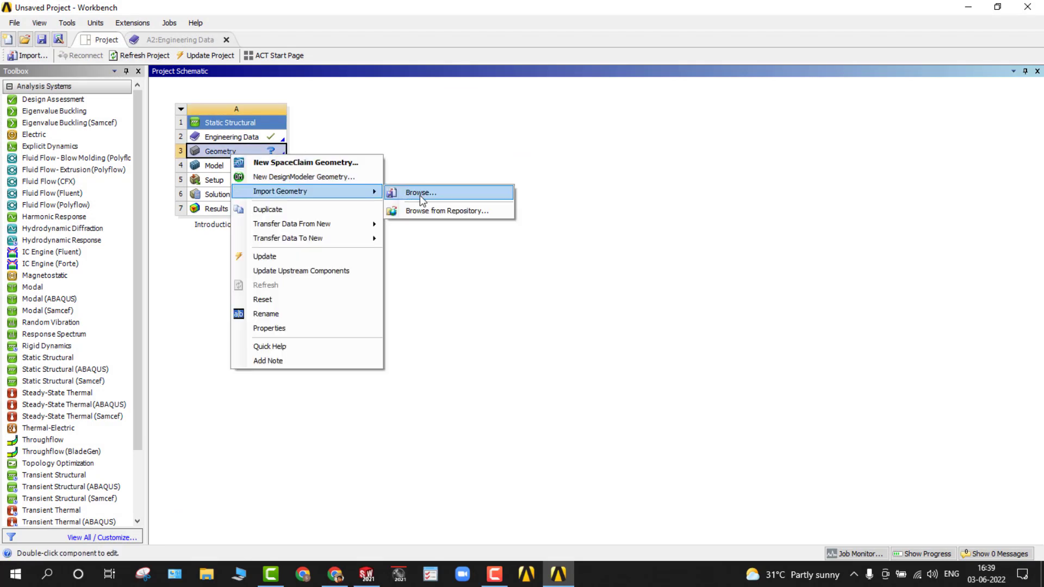
{"action": "left_click", "coordinate": [419, 193]}
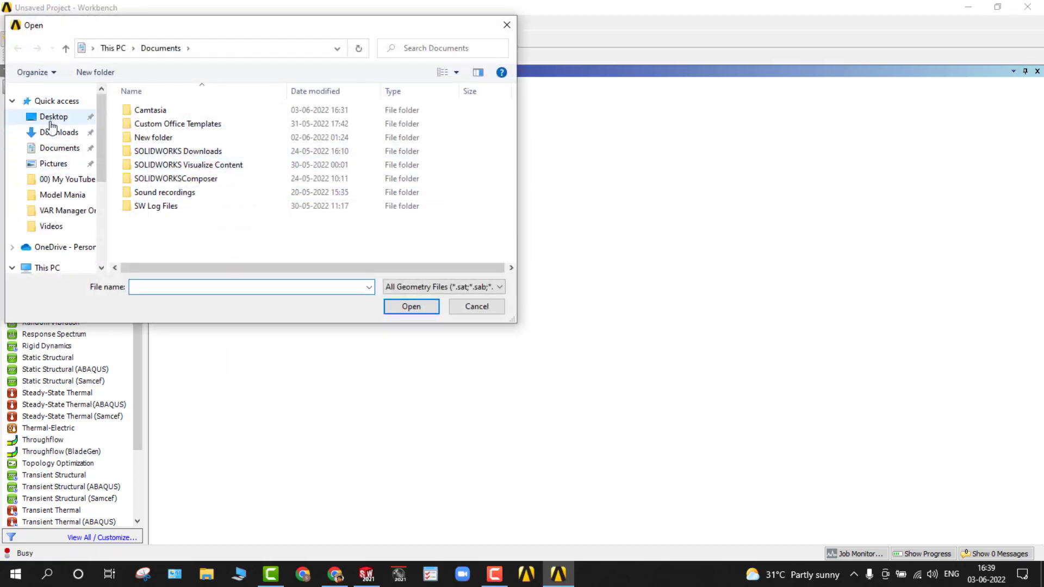
{"action": "left_click", "coordinate": [51, 122]}
{"action": "left_click", "coordinate": [179, 121]}
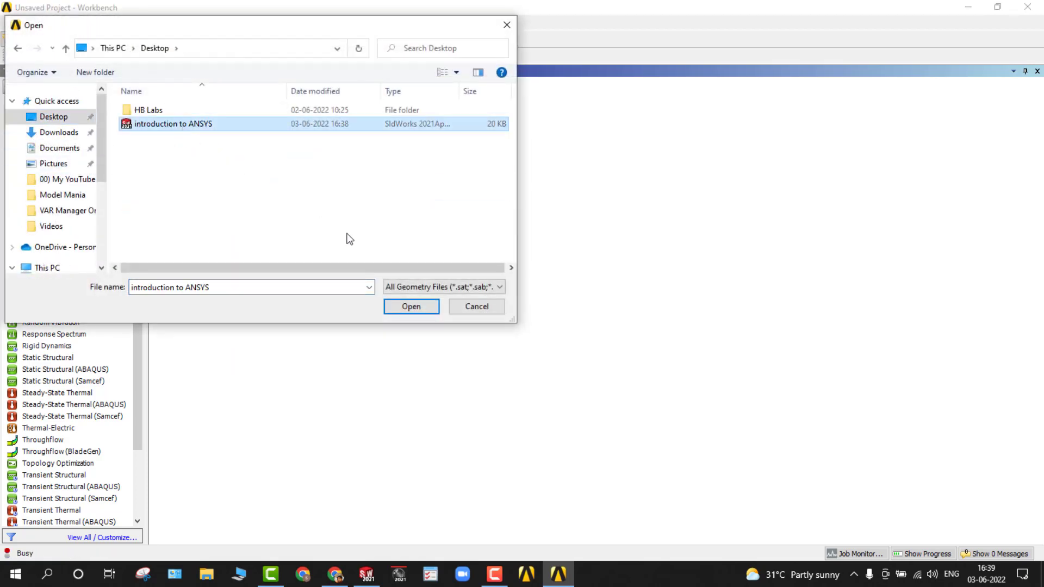
{"action": "left_click", "coordinate": [409, 306]}
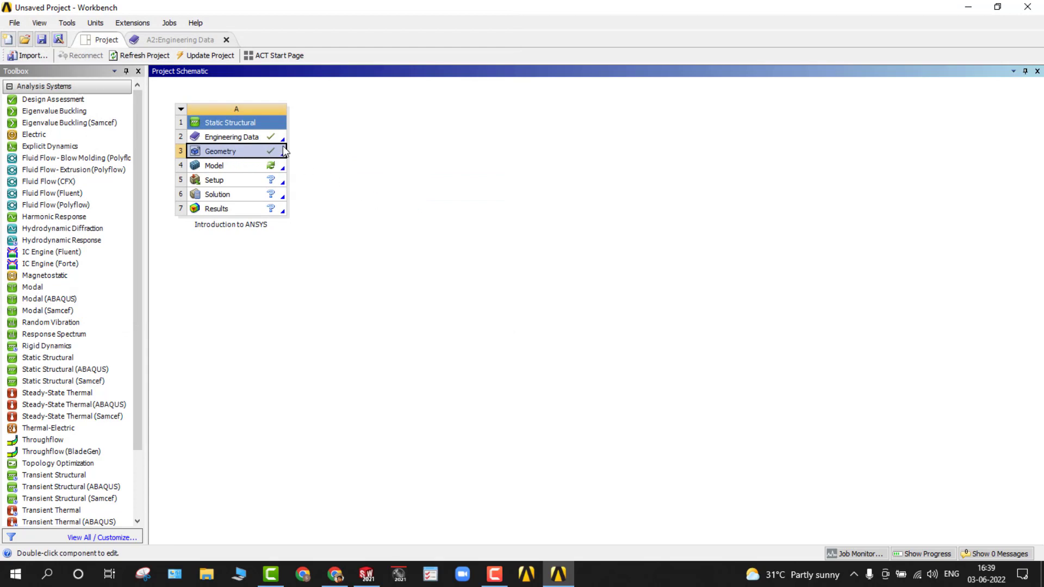
- Open the Static Structural system's Model component for editing in Mechanical
{"action": "left_click", "coordinate": [209, 169]}
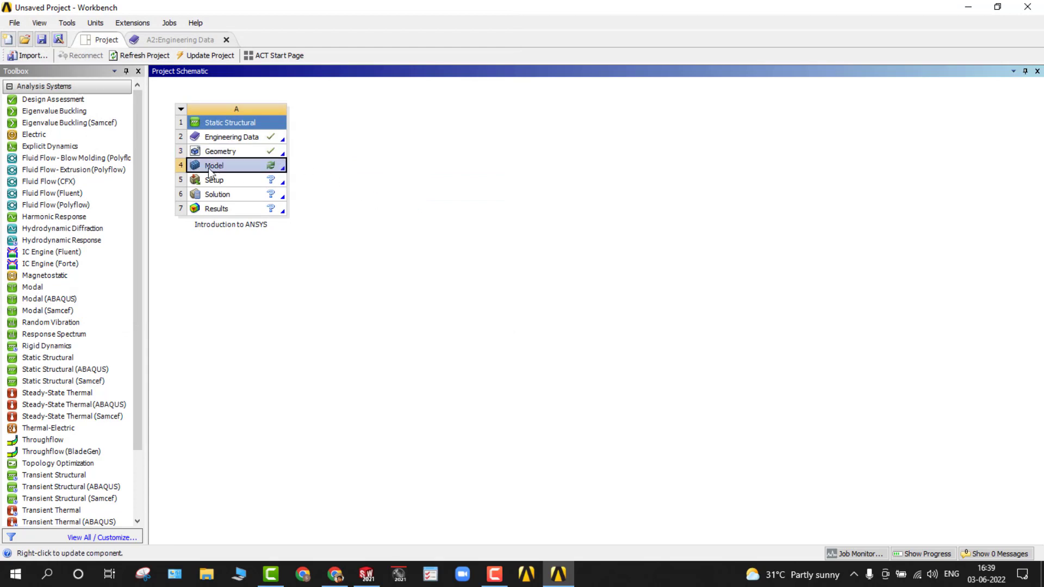
{"action": "right_click", "coordinate": [248, 171]}
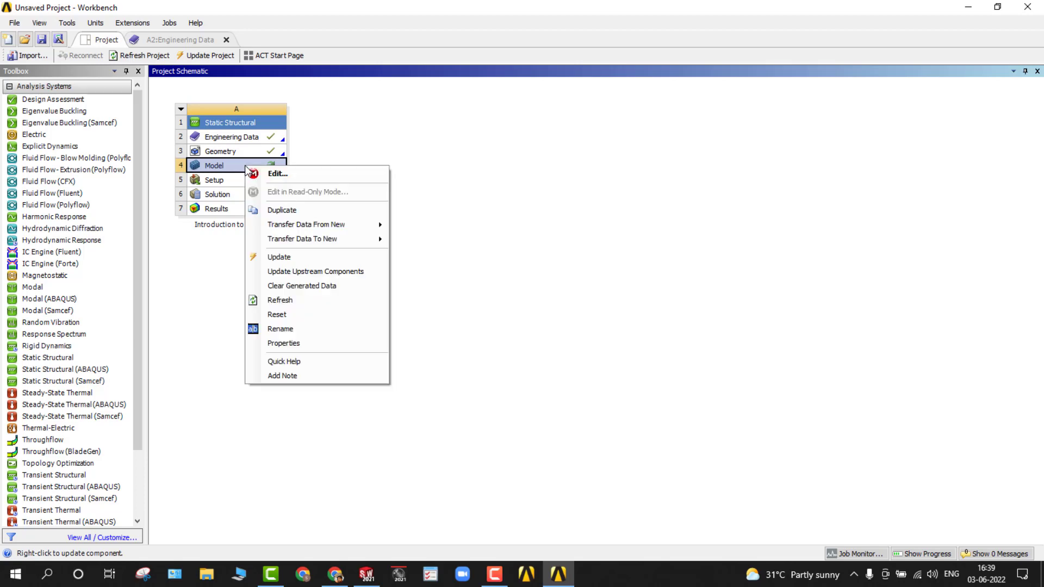
{"action": "left_click", "coordinate": [268, 174]}
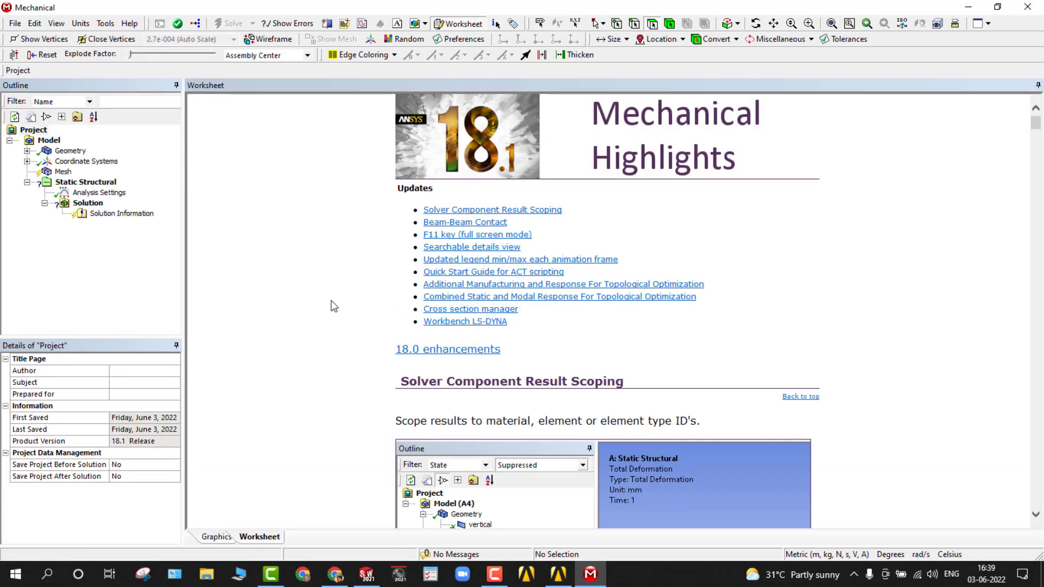
- Show the graphics view and select the Geometry branch to inspect the imported plate with its central hole
{"action": "left_click", "coordinate": [216, 537]}
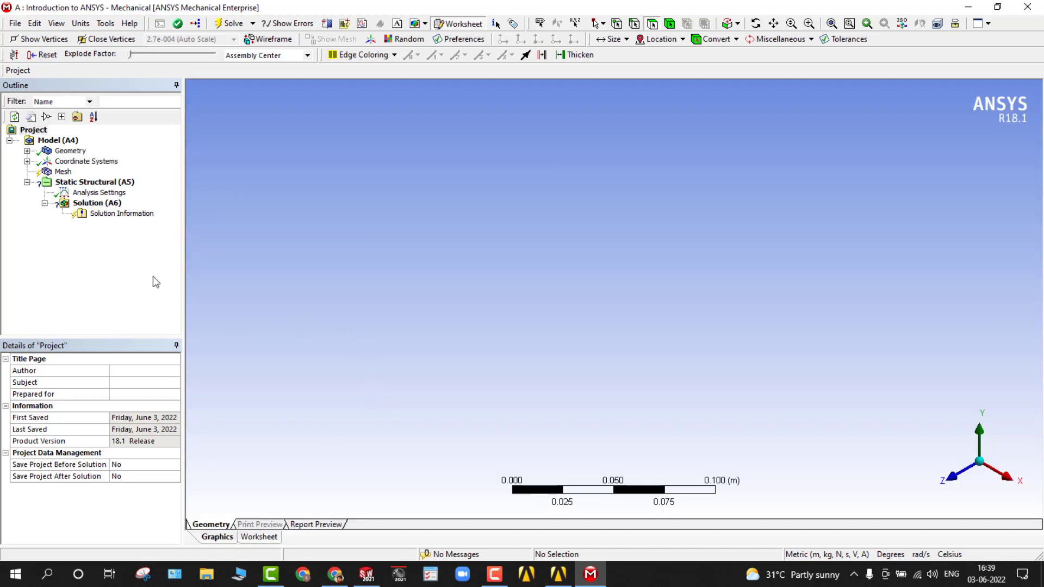
{"action": "left_click", "coordinate": [71, 152]}
{"action": "scroll", "coordinate": [338, 250], "scroll_direction": "up", "scroll_amount": 2}
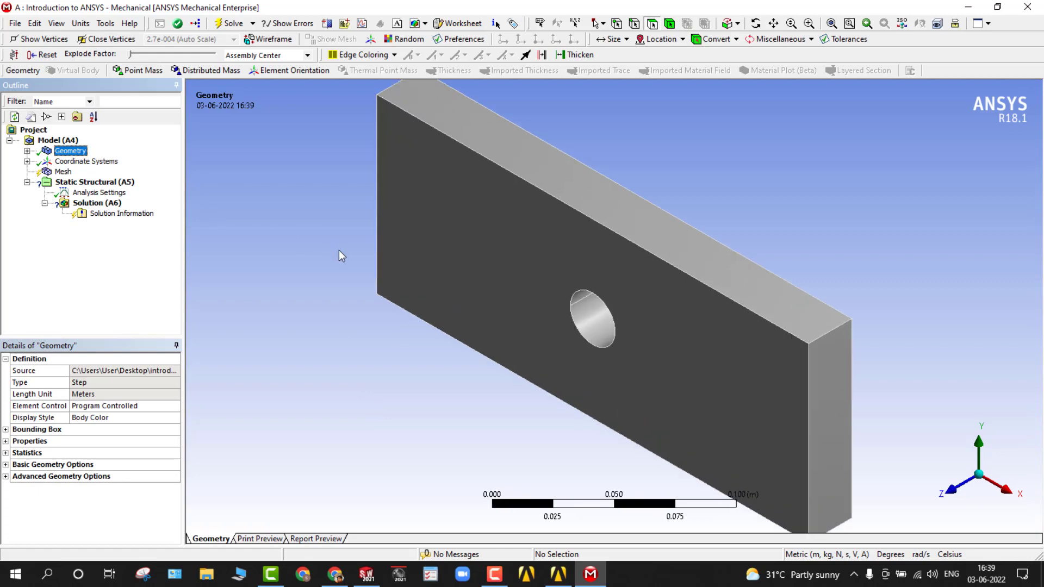
{"action": "scroll", "coordinate": [338, 250], "scroll_direction": "down", "scroll_amount": 4}
{"action": "scroll", "coordinate": [338, 250], "scroll_direction": "down", "scroll_amount": 1}
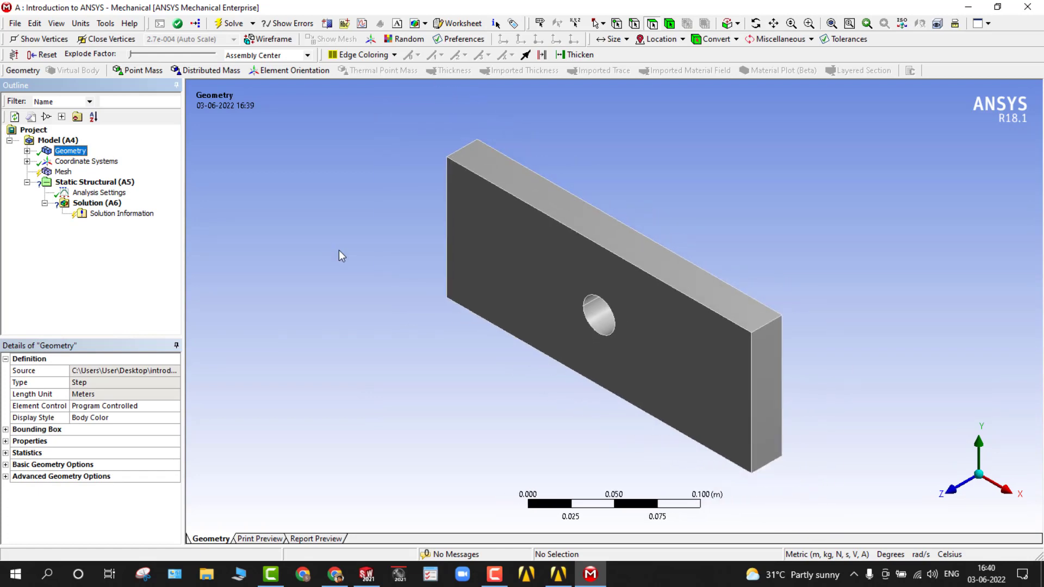
- Switch to SOLIDWORKS, close it without saving the modified part, and return to the plate in ANSYS Mechanical
{"action": "middle_click_drag", "start_coordinate": [424, 363], "coordinate": [456, 362]}
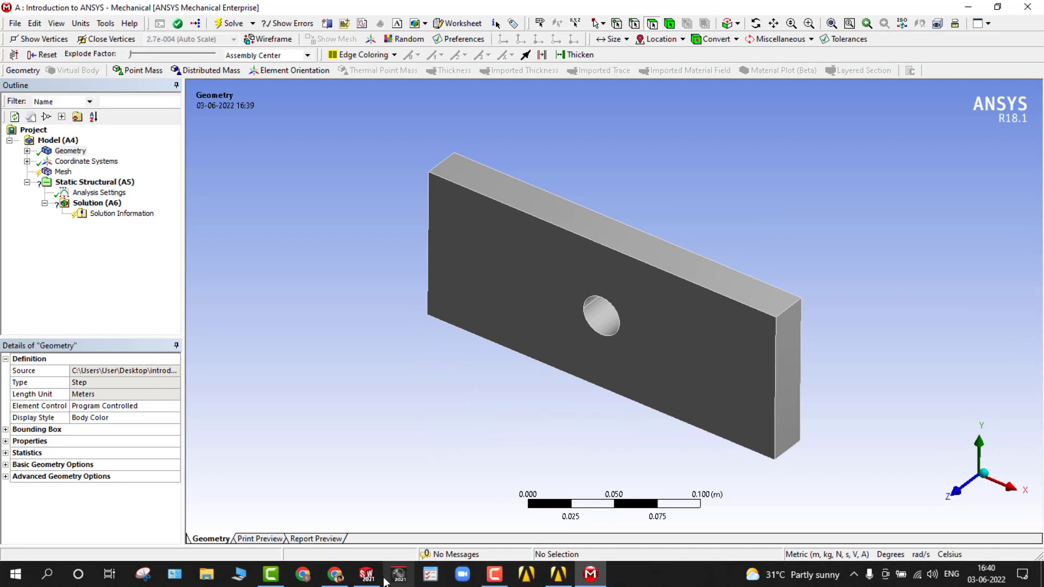
{"action": "left_click", "coordinate": [362, 575]}
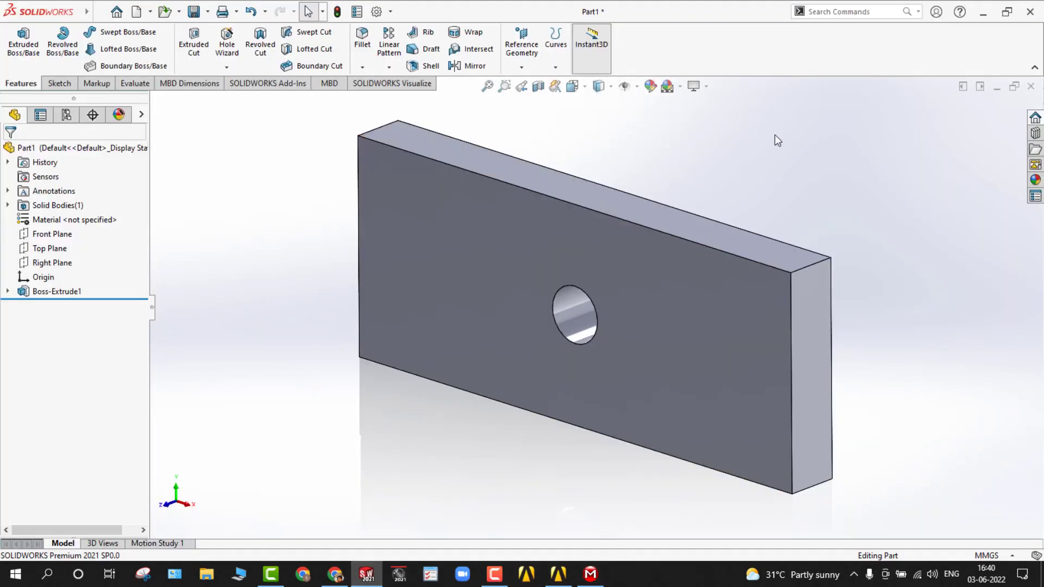
{"action": "left_click", "coordinate": [1029, 15]}
{"action": "left_click", "coordinate": [478, 299]}
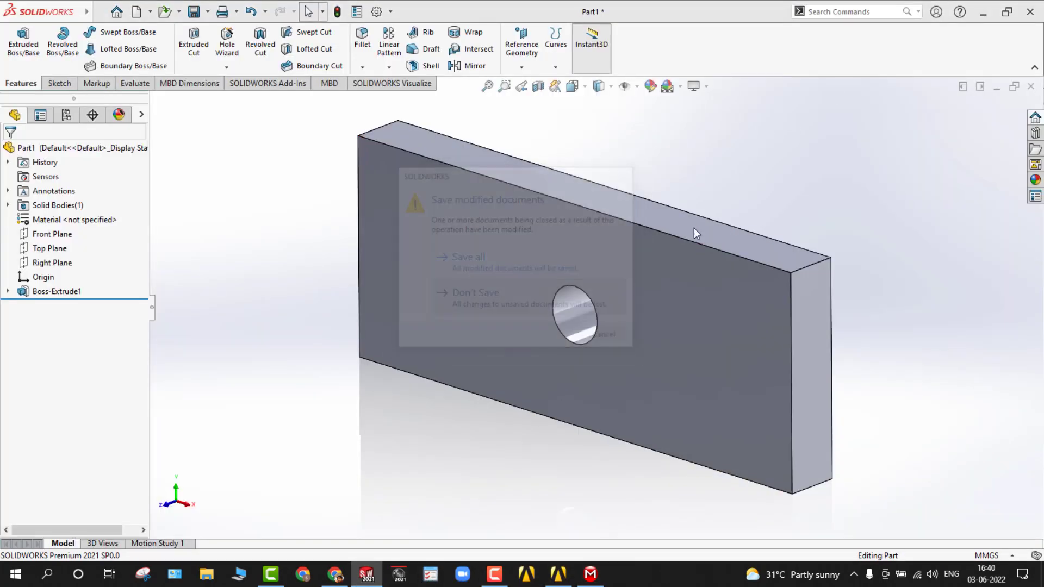
{"action": "mouse_move", "coordinate": [416, 288]}
{"action": "middle_mouse_down"}
{"action": "mouse_move", "coordinate": [514, 235]}
{"action": "mouse_move", "coordinate": [415, 293]}
{"action": "mouse_move", "coordinate": [409, 282]}
{"action": "middle_mouse_up"}
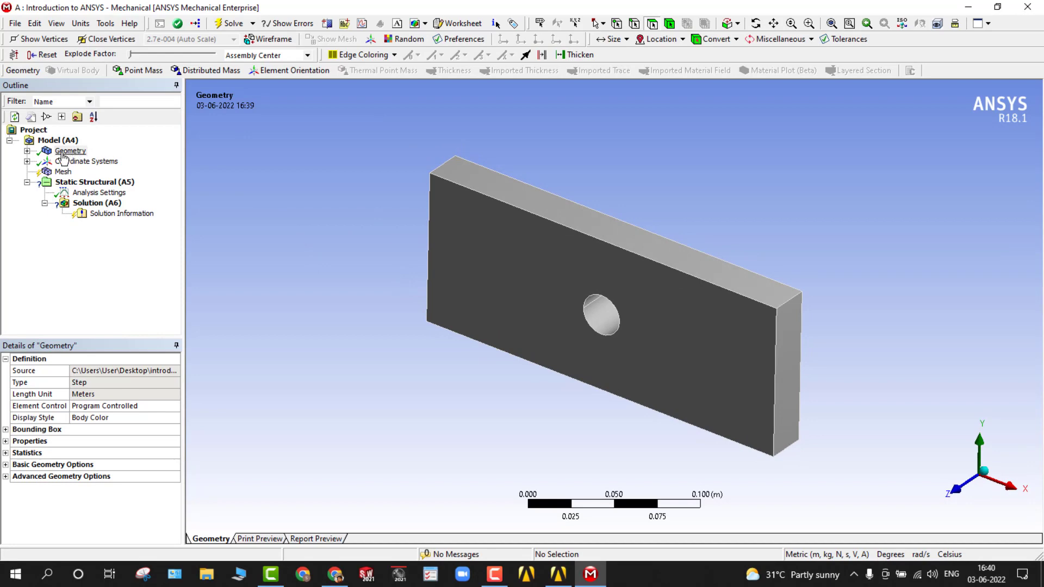
- Assign Aluminum Alloy as the material of the "introduction to ANSYS" body under Geometry
{"action": "left_click", "coordinate": [27, 151]}
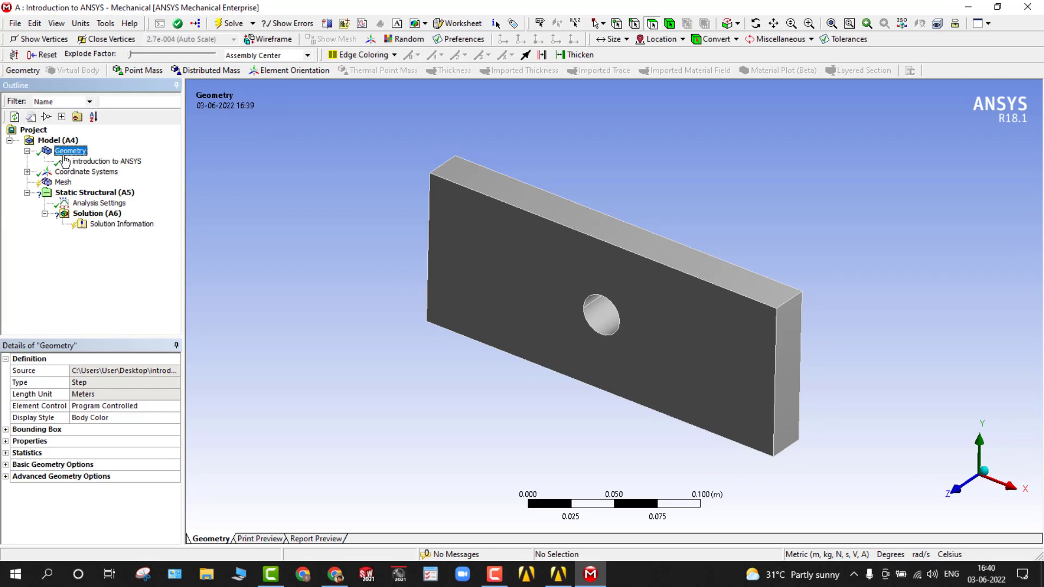
{"action": "left_click", "coordinate": [119, 163]}
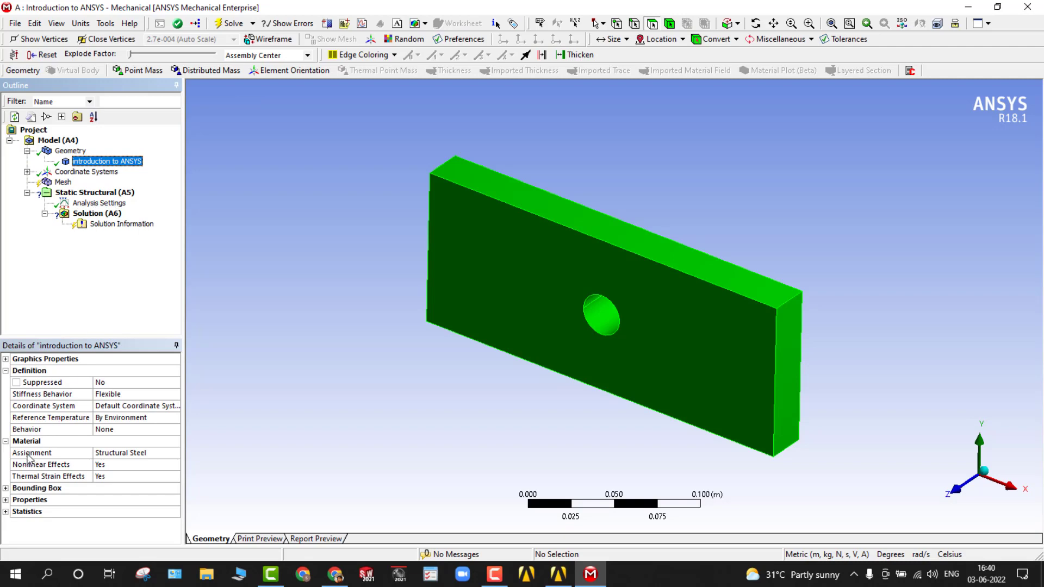
{"action": "left_click", "coordinate": [116, 455]}
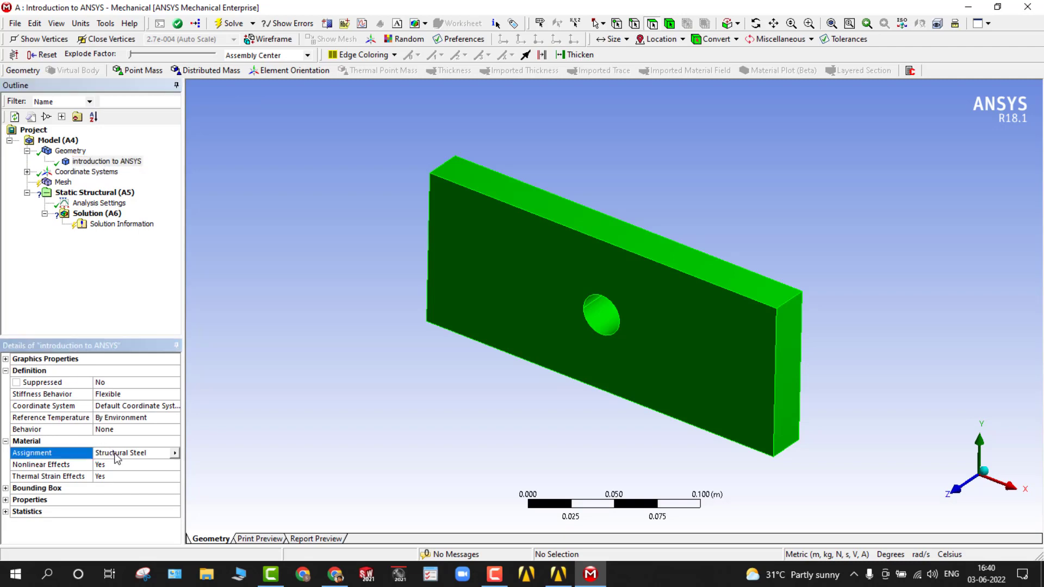
{"action": "left_click", "coordinate": [174, 454]}
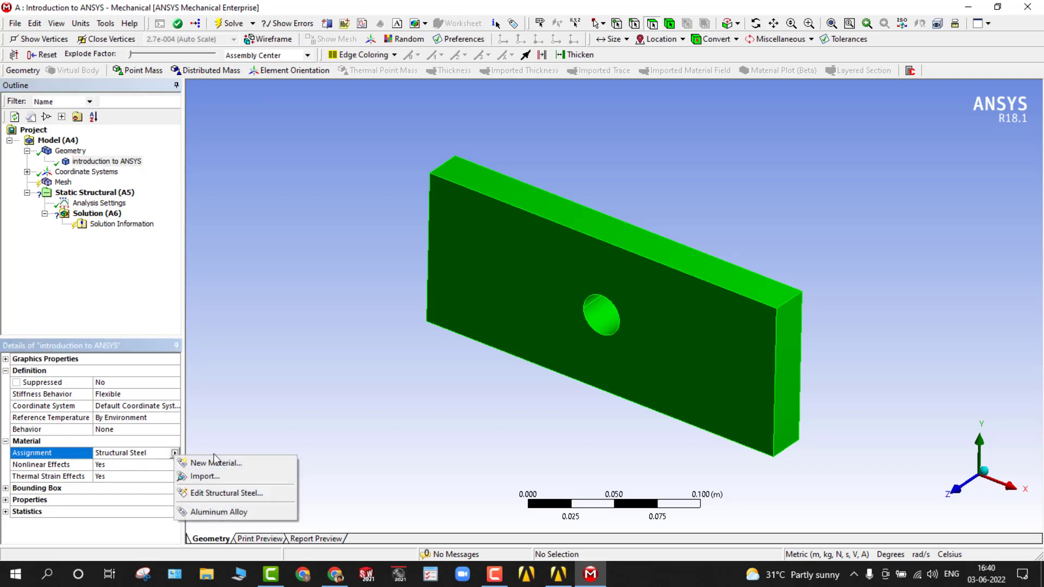
{"action": "left_click", "coordinate": [218, 515]}
- Change the plate body's material assignment back to Structural Steel and collapse the Geometry branch
{"action": "left_click", "coordinate": [155, 456]}
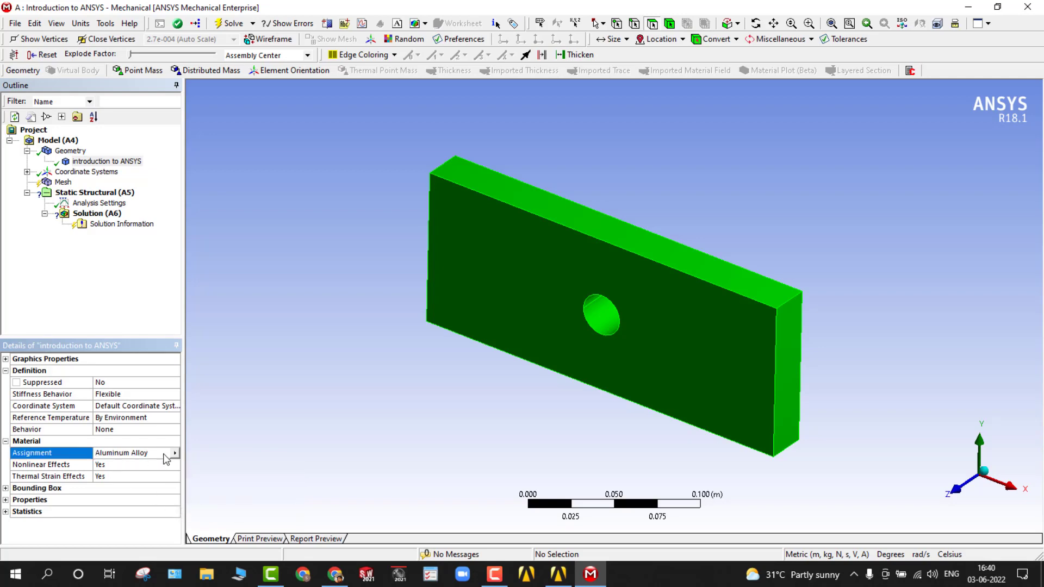
{"action": "left_click", "coordinate": [175, 453]}
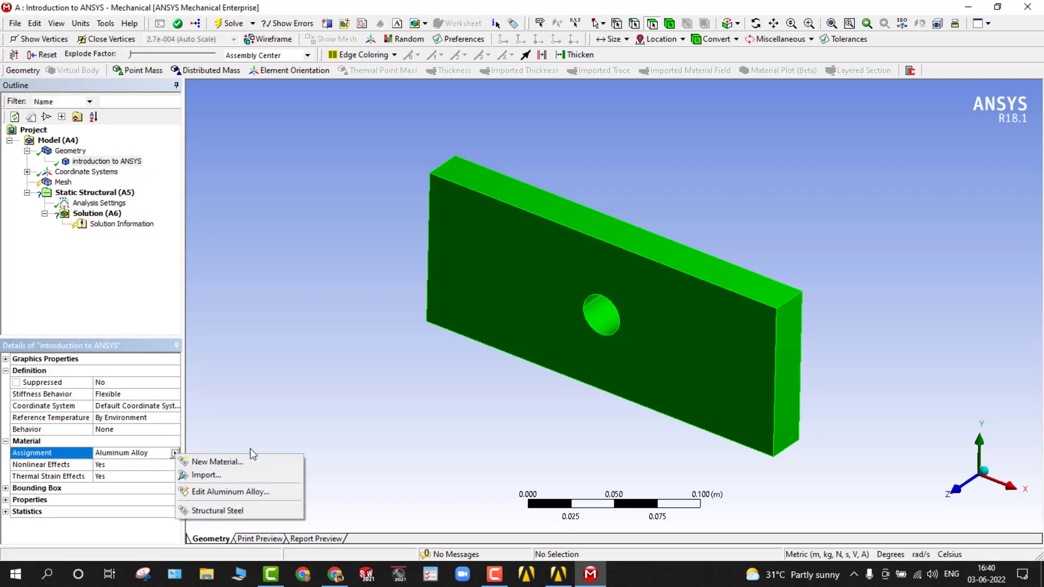
{"action": "left_click", "coordinate": [215, 513]}
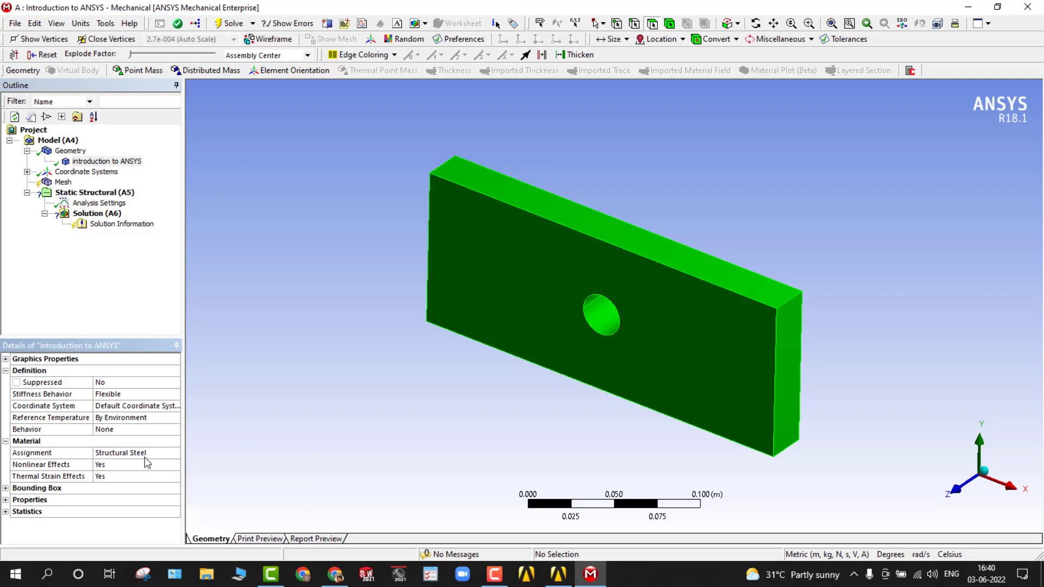
{"action": "left_click", "coordinate": [95, 291]}
{"action": "left_click", "coordinate": [61, 153]}
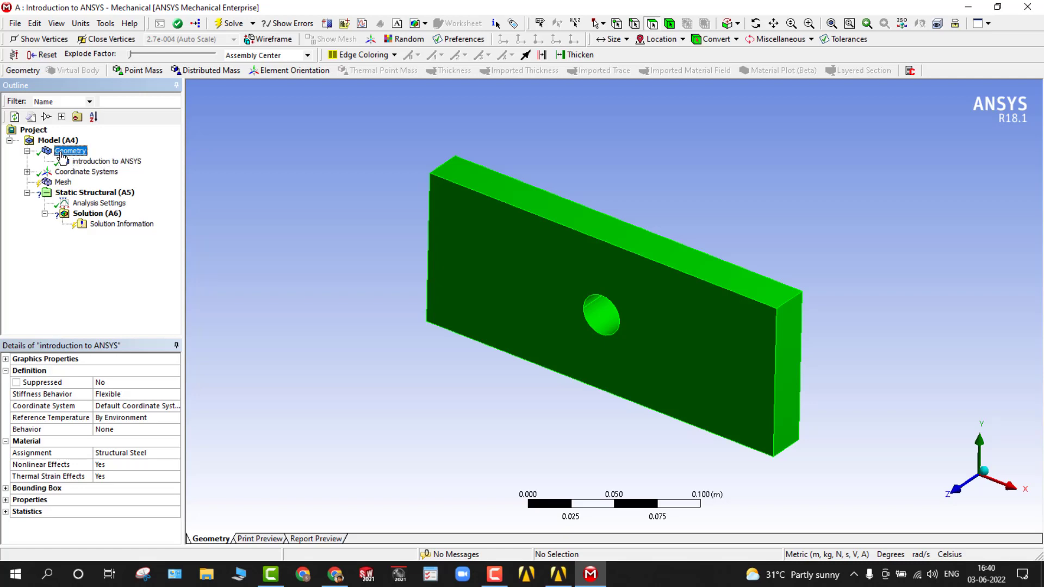
{"action": "left_click", "coordinate": [27, 151]}
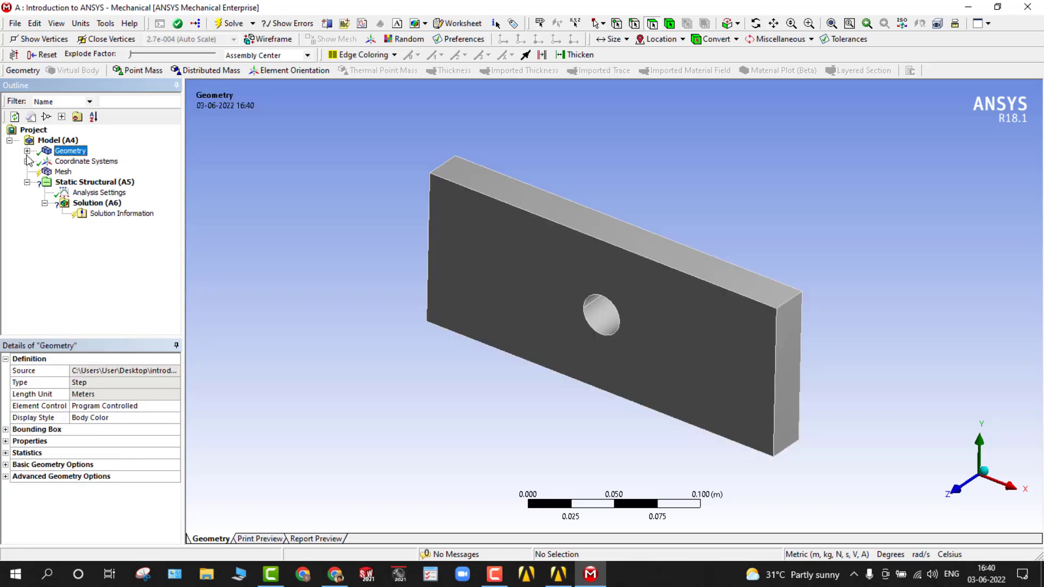
- Set the mesh's element order to Linear and generate the mesh on the plate
{"action": "left_click", "coordinate": [53, 172]}
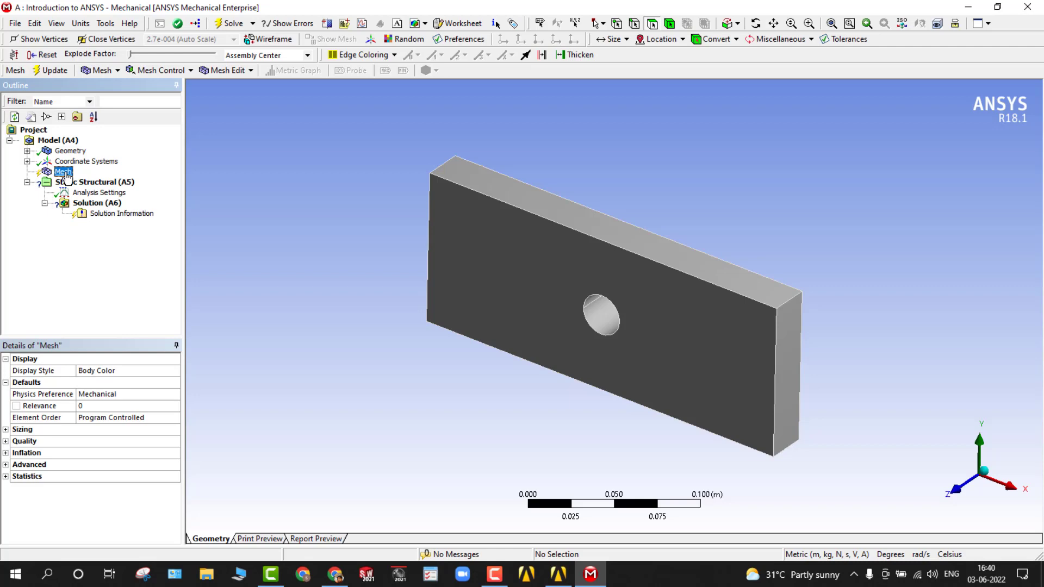
{"action": "left_click", "coordinate": [116, 418]}
{"action": "left_click", "coordinate": [174, 418]}
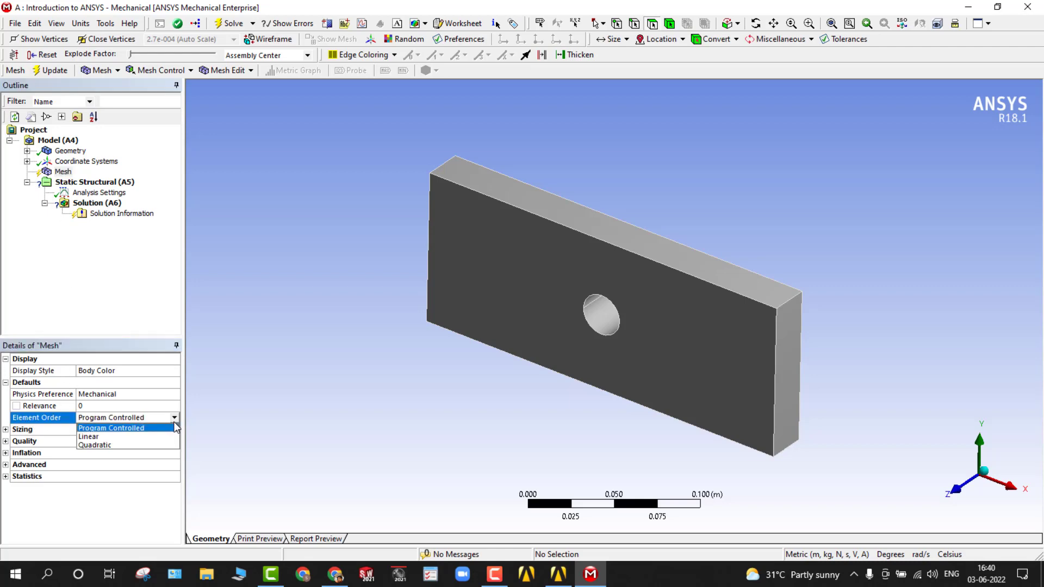
{"action": "left_click", "coordinate": [120, 437]}
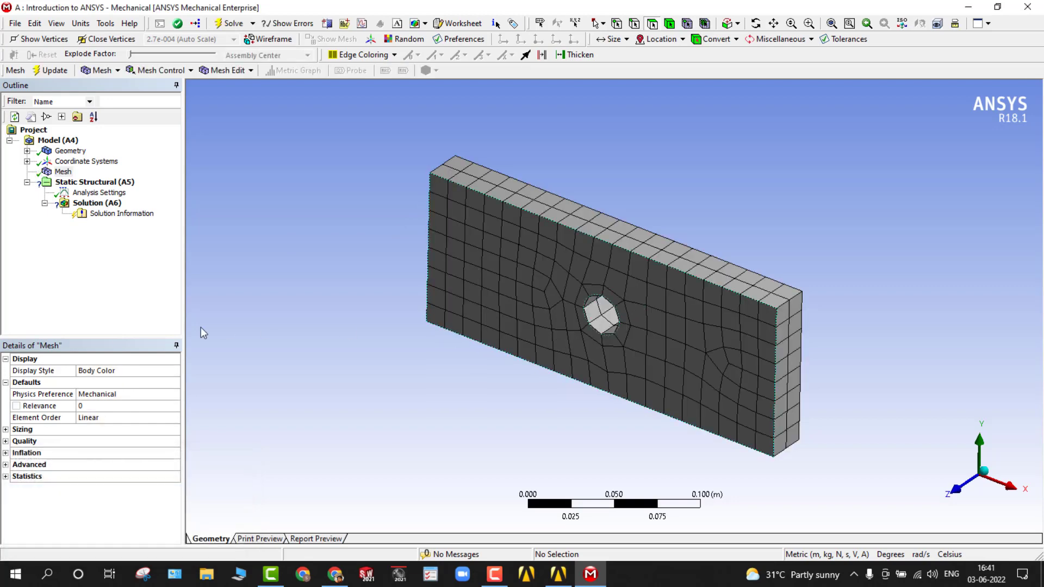
- Set the mesh's element order to Quadratic, update the mesh and inspect the elements around the hole
{"action": "left_click", "coordinate": [63, 173]}
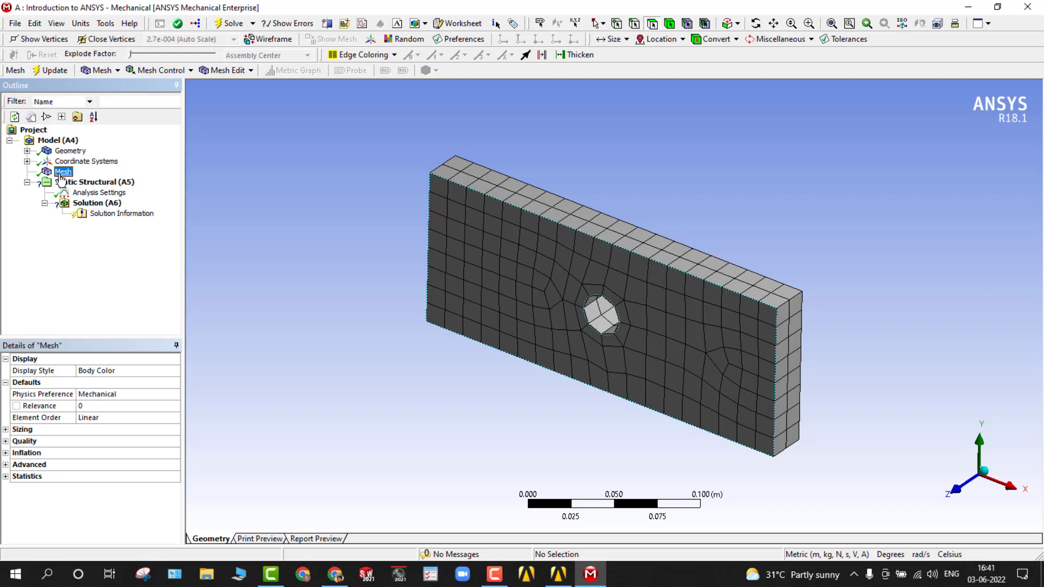
{"action": "left_click", "coordinate": [156, 417]}
{"action": "left_click", "coordinate": [174, 417]}
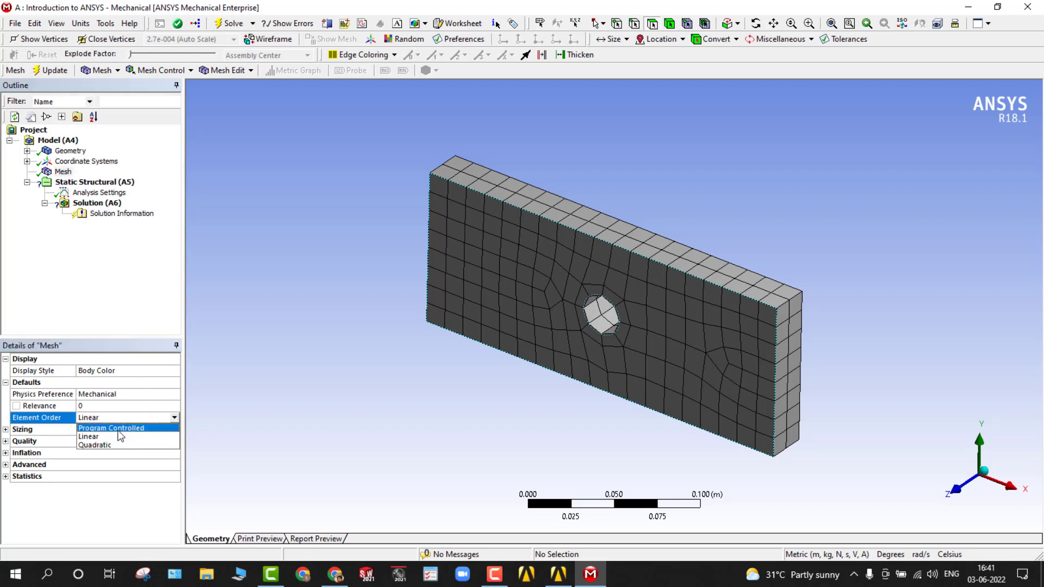
{"action": "left_click", "coordinate": [109, 446]}
{"action": "left_click", "coordinate": [67, 315]}
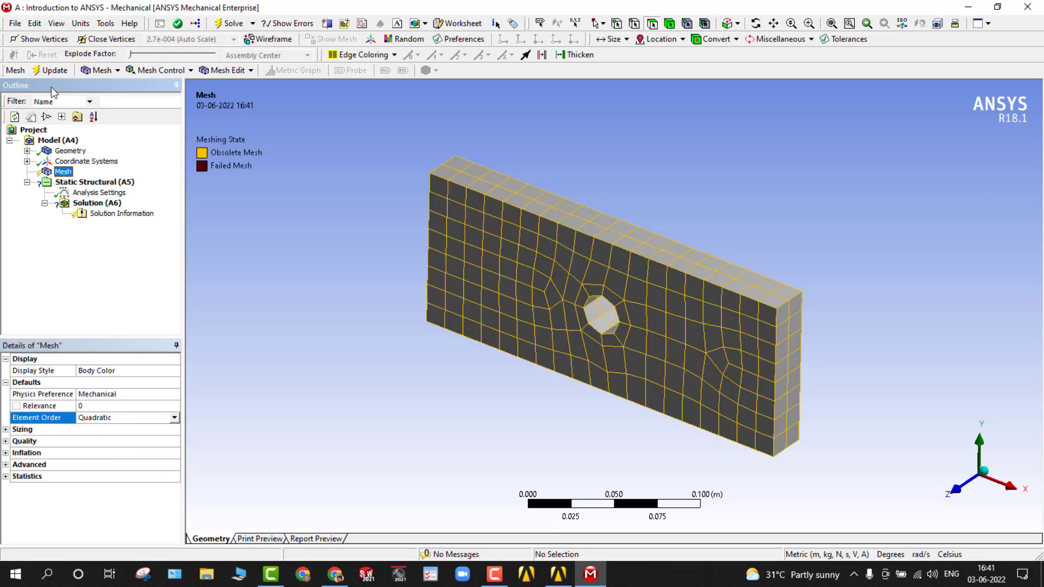
{"action": "left_click", "coordinate": [52, 71]}
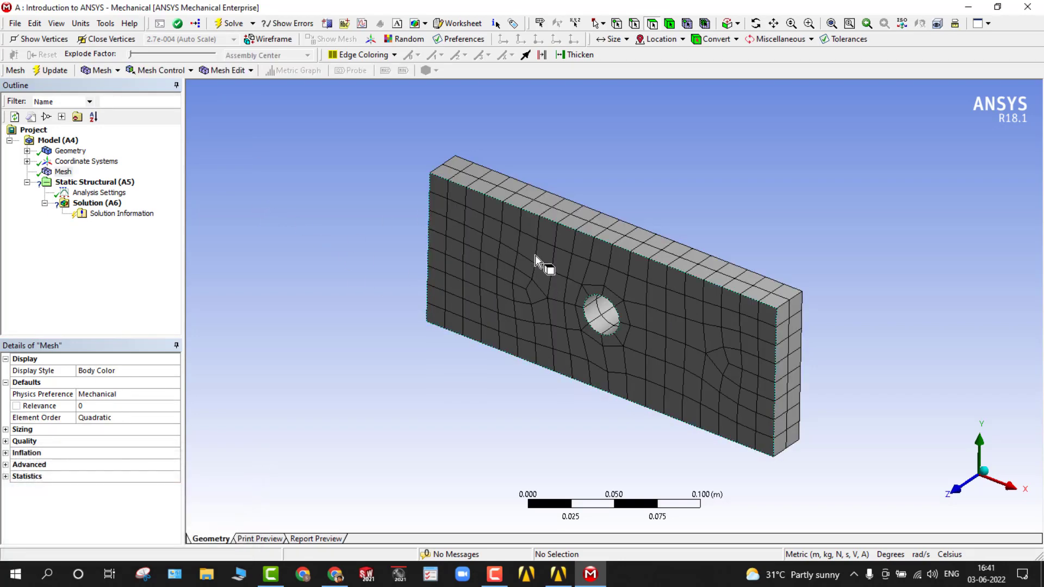
{"action": "middle_click_drag", "start_coordinate": [599, 373], "coordinate": [511, 356]}
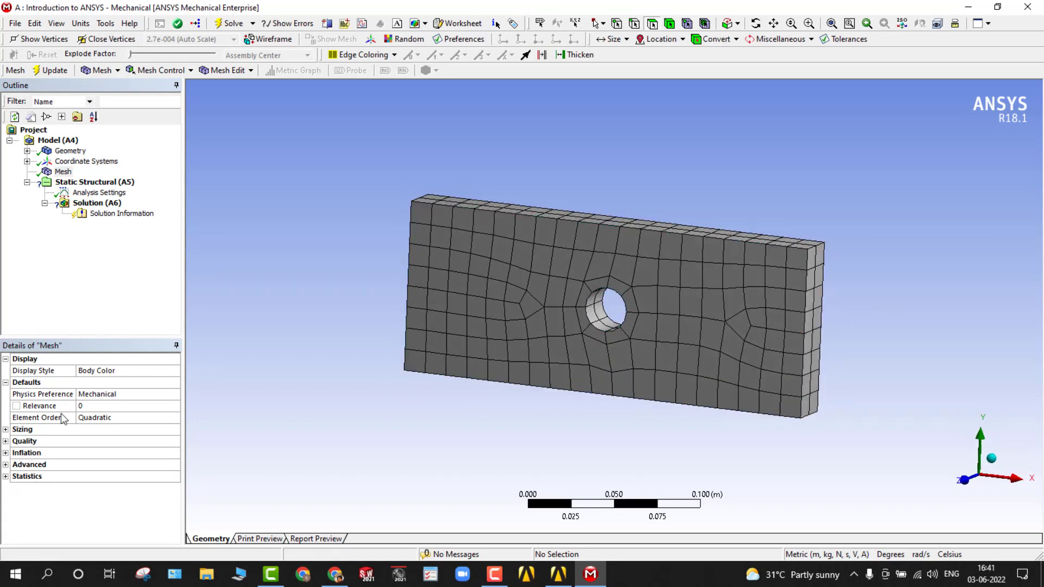
- Set the mesh's element order to Program Controlled and update the mesh
{"action": "left_click", "coordinate": [120, 417]}
{"action": "left_click", "coordinate": [174, 417]}
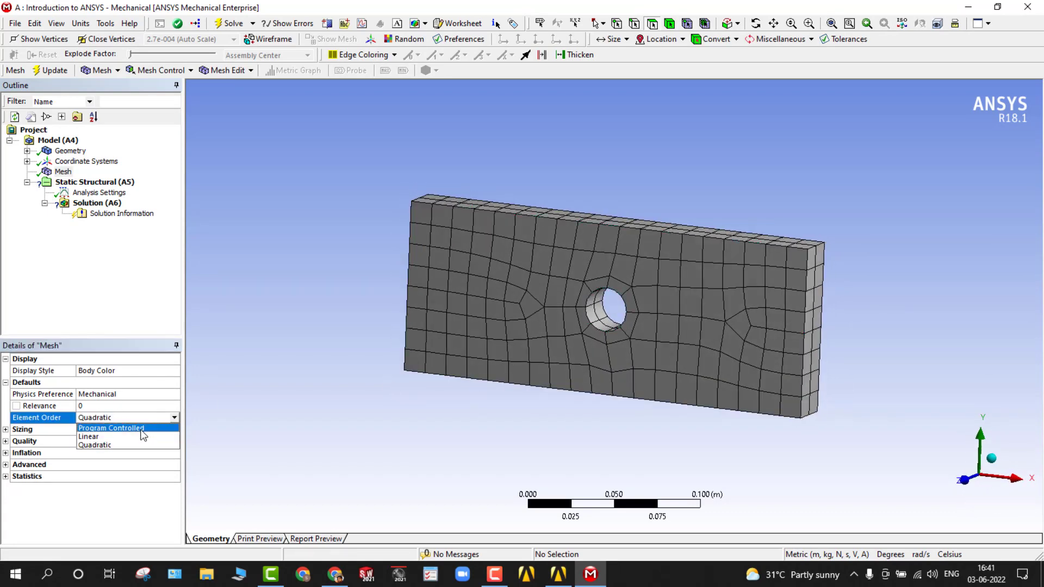
{"action": "left_click", "coordinate": [144, 429]}
{"action": "left_click", "coordinate": [368, 219]}
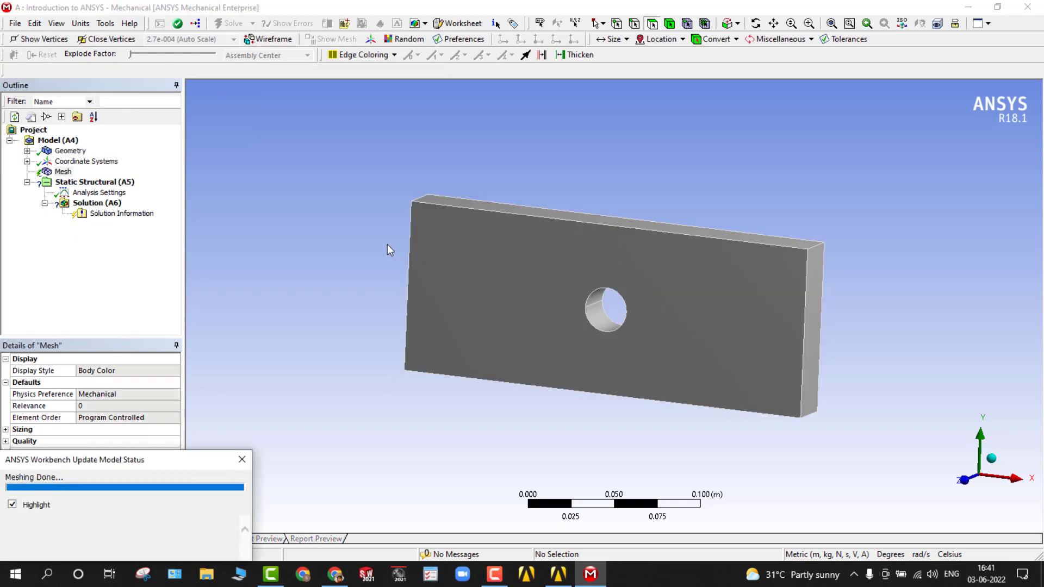
{"action": "middle_click_drag", "start_coordinate": [387, 243], "coordinate": [359, 348]}
{"action": "left_click", "coordinate": [132, 313]}
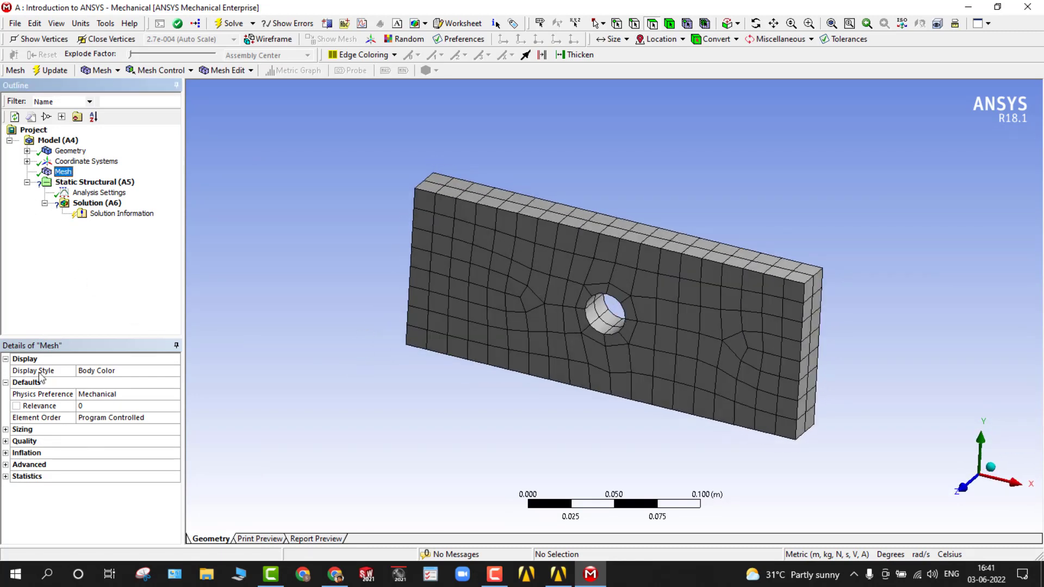
- Expand the mesh's Sizing settings and widen the details area so their full names and values can be read
{"action": "left_click", "coordinate": [6, 429]}
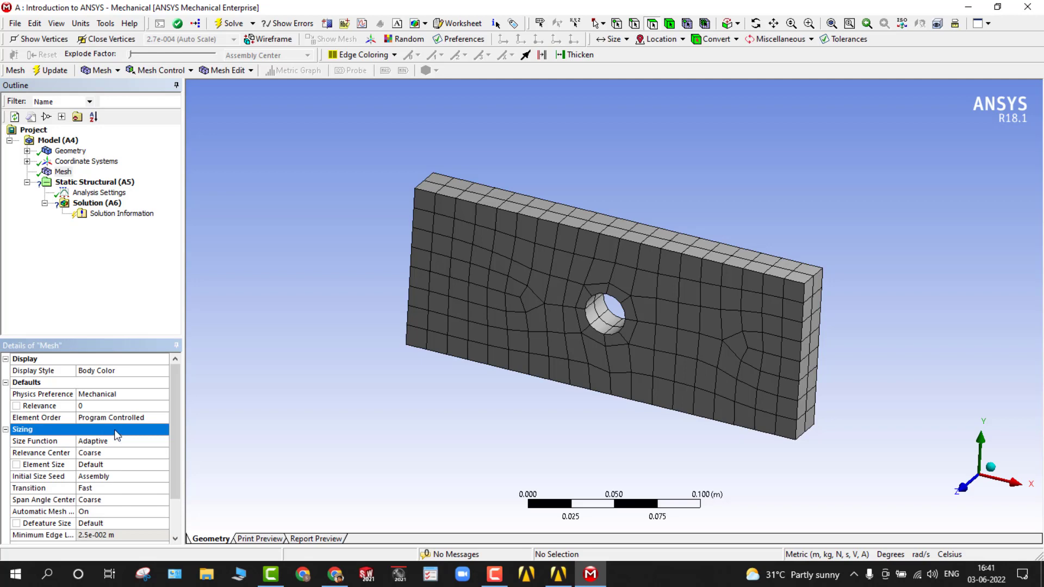
{"action": "left_click", "coordinate": [116, 286]}
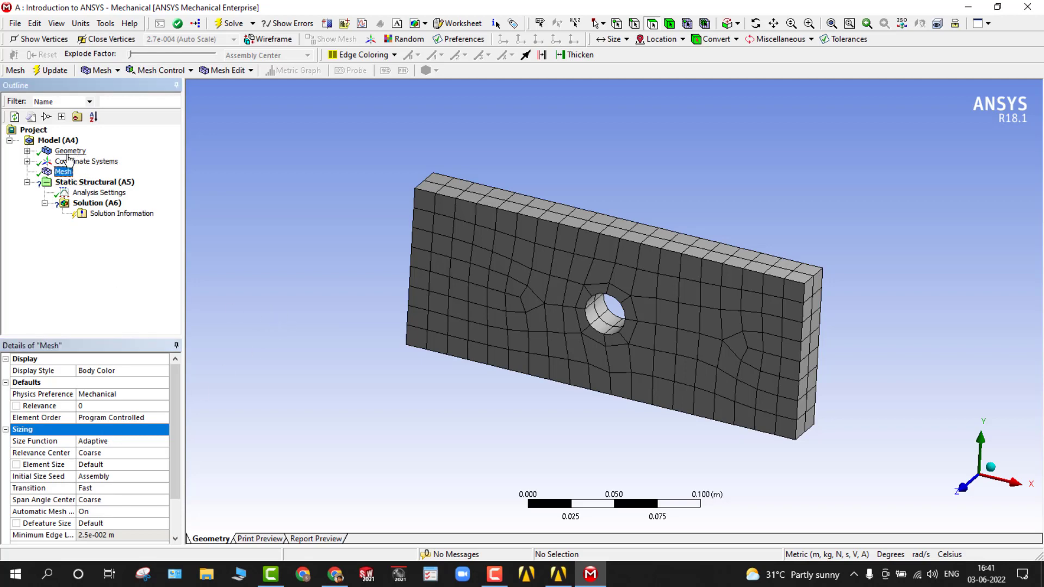
{"action": "left_click", "coordinate": [27, 152]}
{"action": "left_click", "coordinate": [78, 163]}
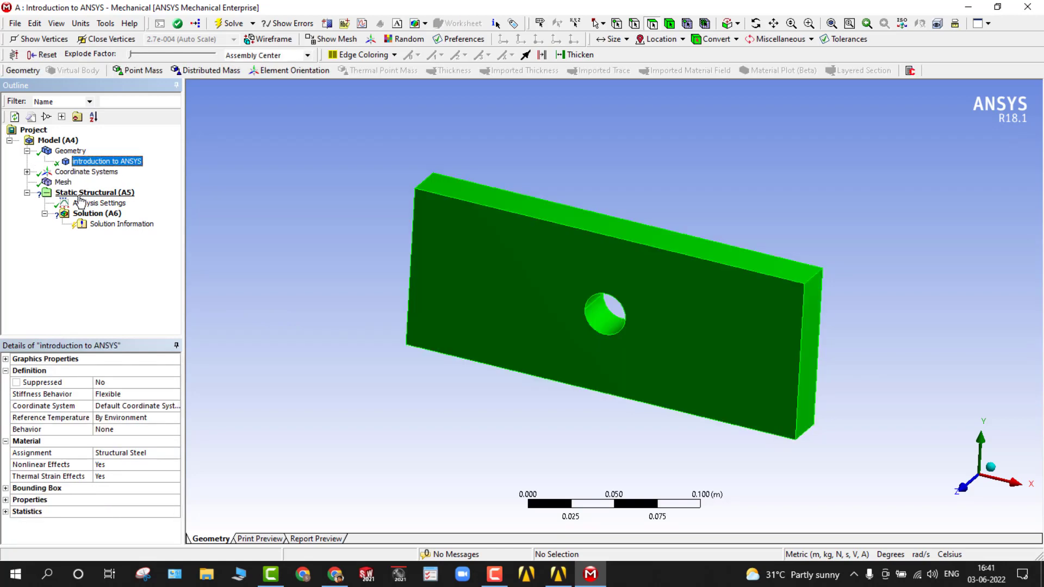
{"action": "left_click", "coordinate": [64, 182]}
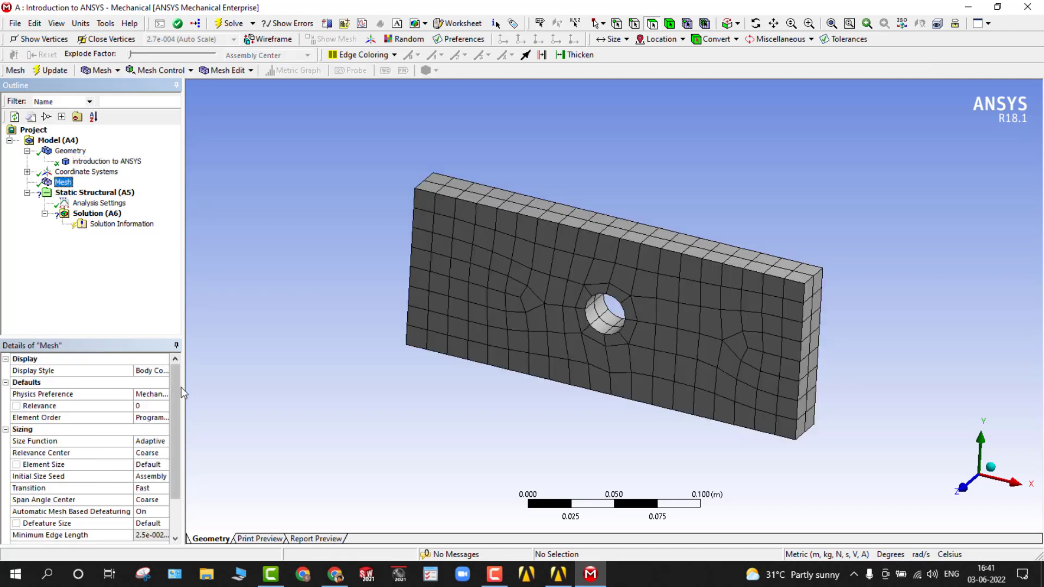
{"action": "left_click_drag", "start_coordinate": [183, 389], "coordinate": [255, 392]}
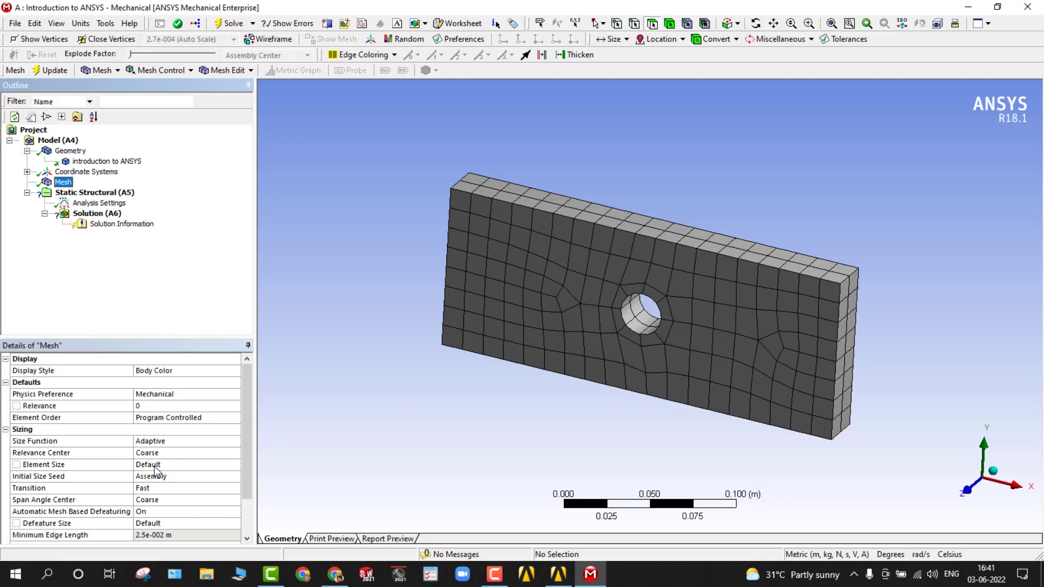
- Switch the unit system to Metric (mm, kg, N, s, mV, mA) and set the mesh's element size to 5 mm
{"action": "left_click", "coordinate": [32, 465]}
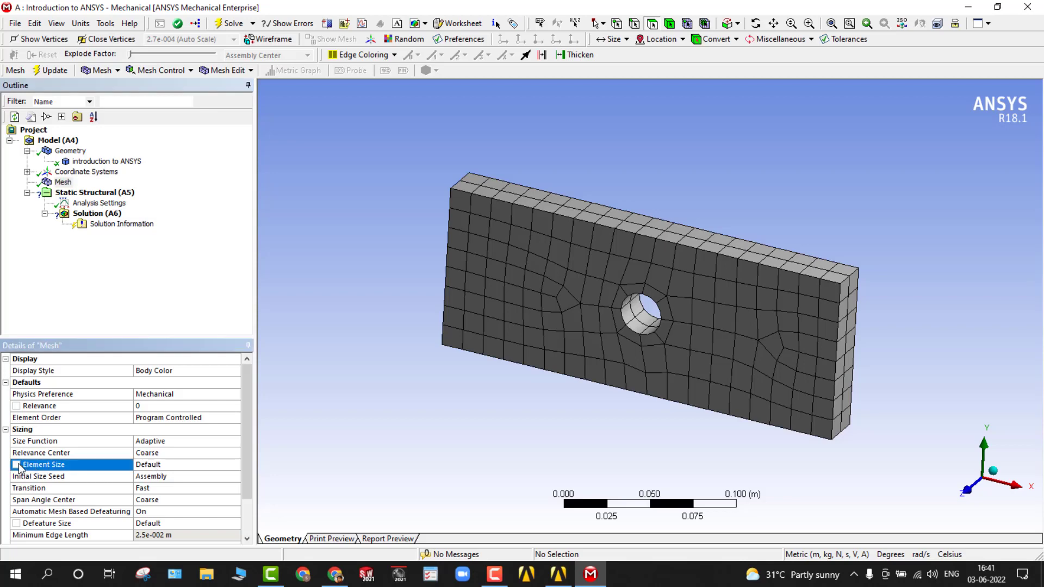
{"action": "left_click", "coordinate": [149, 463]}
{"action": "left_click", "coordinate": [873, 556]}
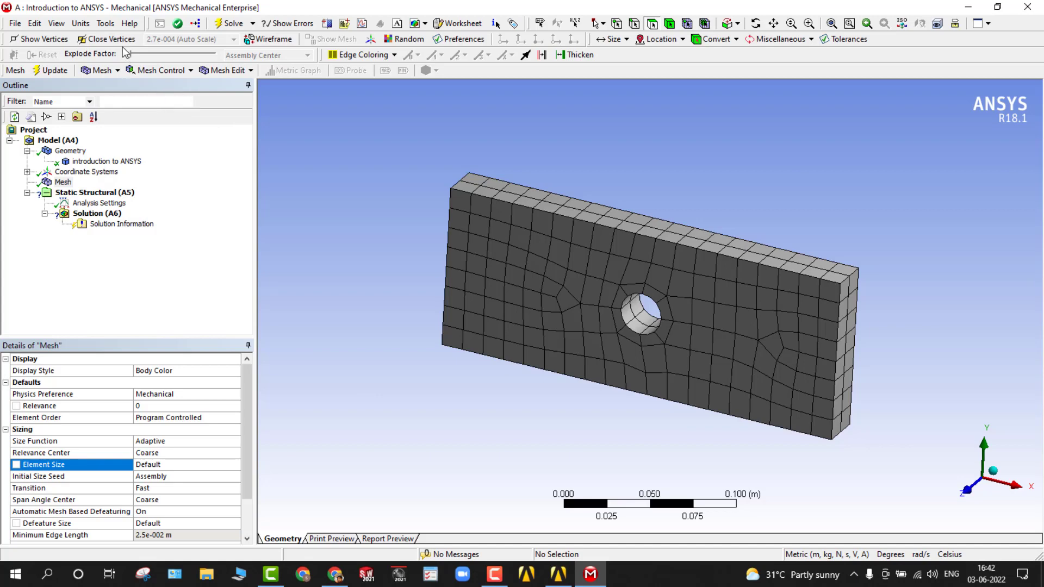
{"action": "left_click", "coordinate": [106, 24]}
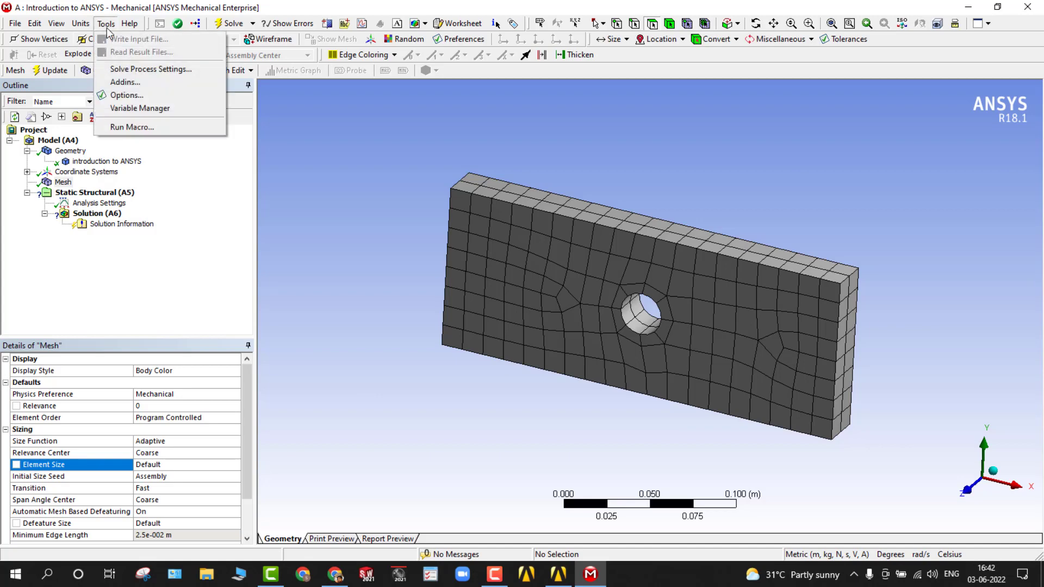
{"action": "left_click", "coordinate": [106, 24]}
{"action": "left_click", "coordinate": [81, 24]}
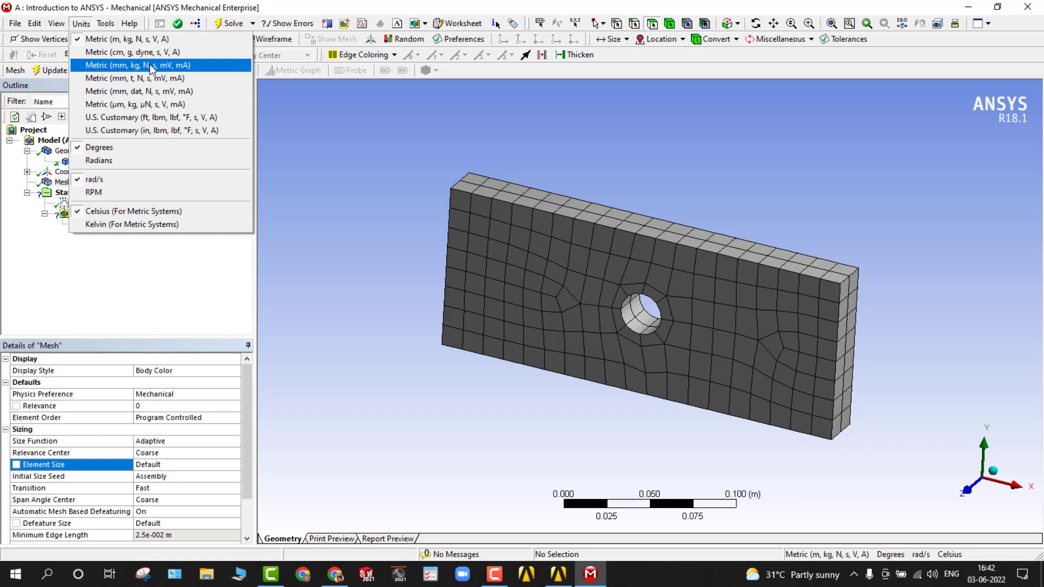
{"action": "left_click", "coordinate": [167, 65]}
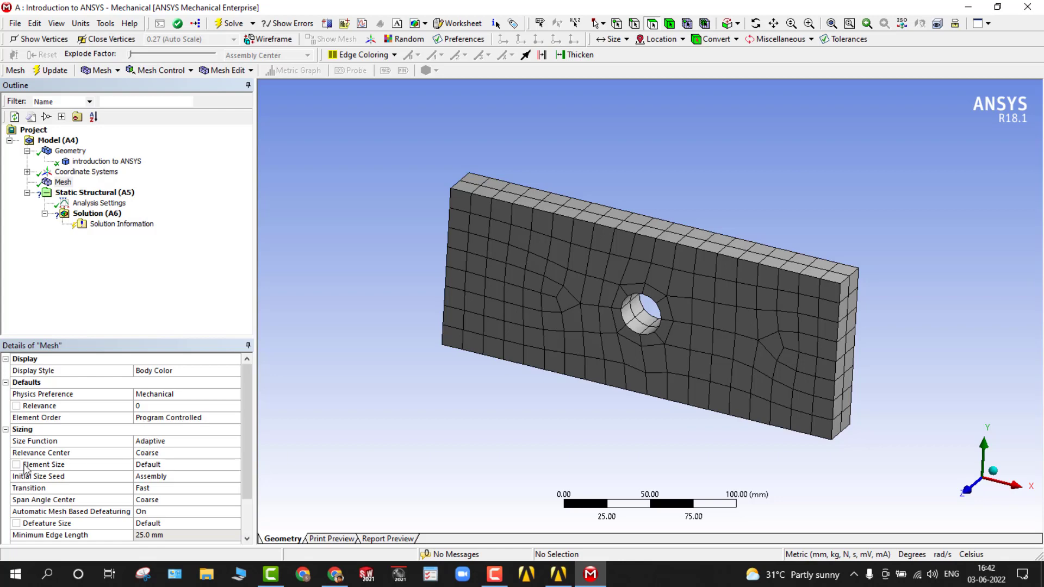
{"action": "left_click", "coordinate": [159, 465]}
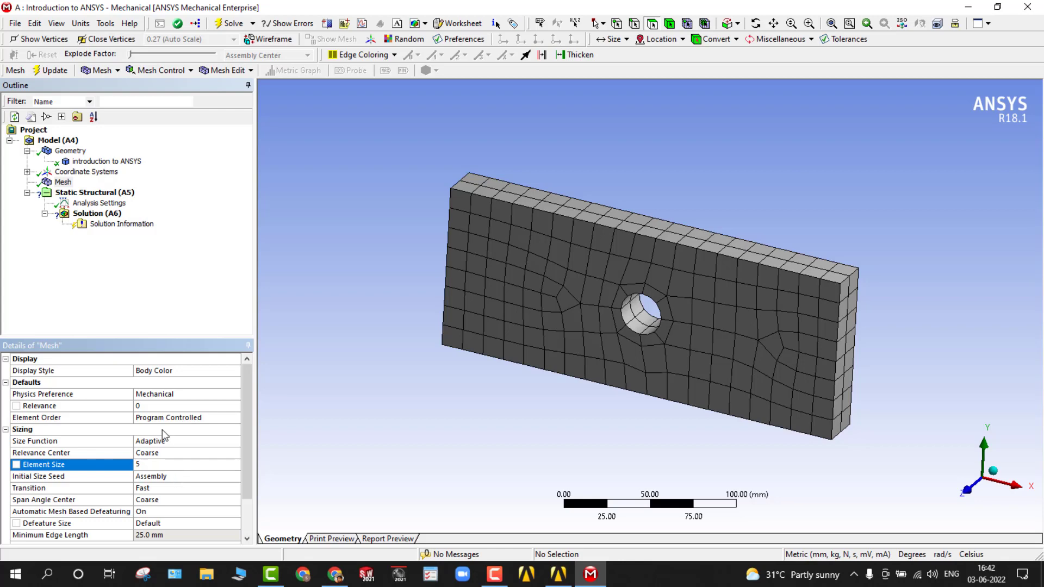
- Set the mesh's Size Function to Curvature, update the mesh and inspect the refined elements on the plate
{"action": "scroll", "coordinate": [250, 454], "scroll_direction": "down", "scroll_amount": 1}
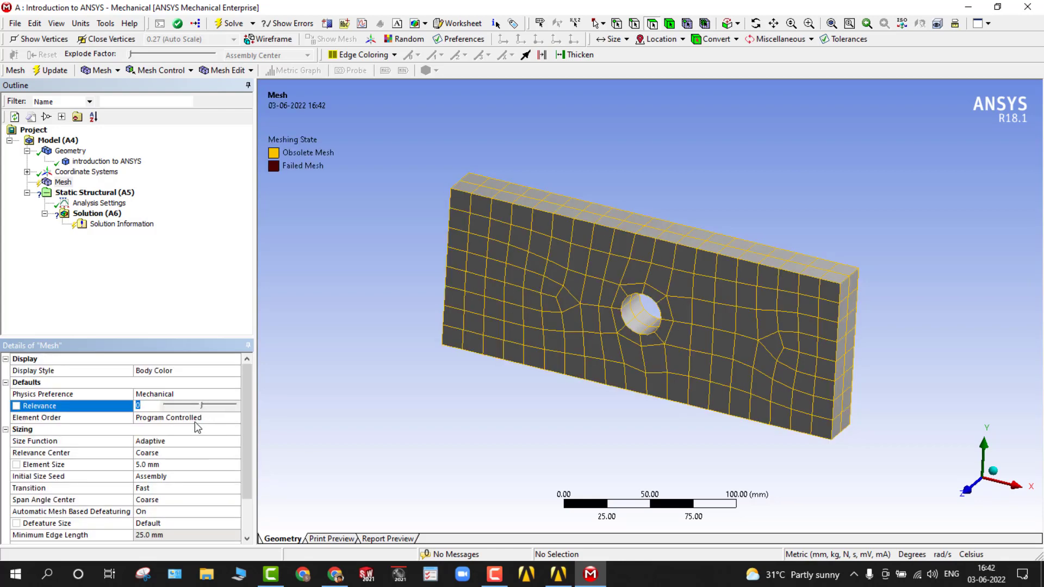
{"action": "left_click", "coordinate": [162, 441]}
{"action": "left_click", "coordinate": [235, 440]}
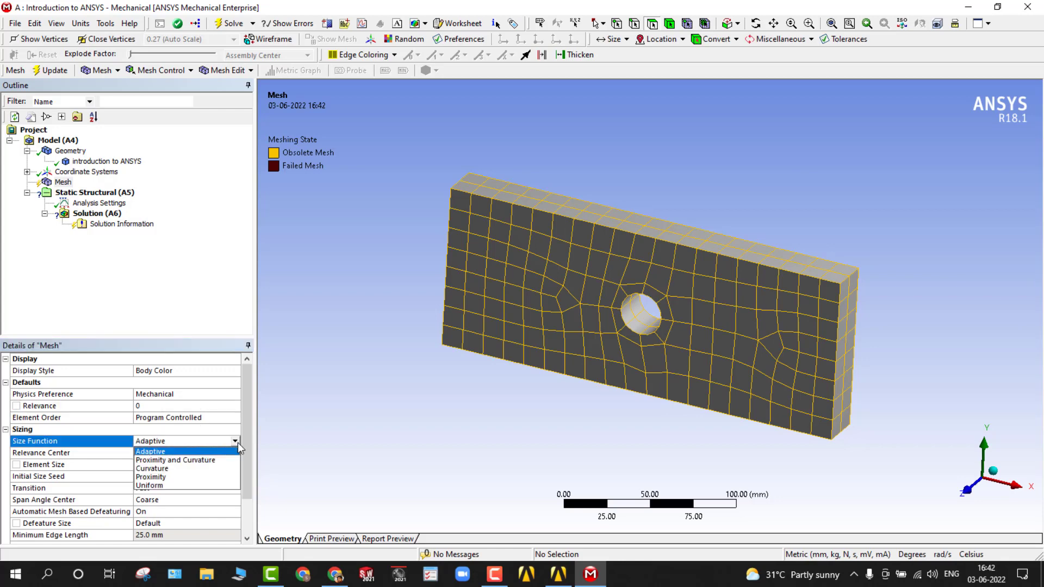
{"action": "left_click", "coordinate": [180, 467]}
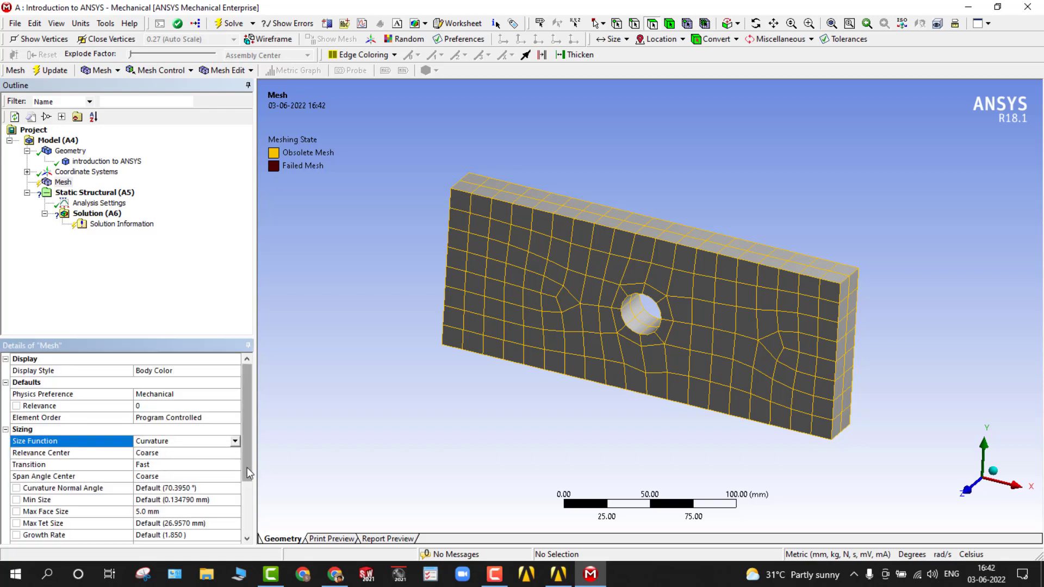
{"action": "left_click_drag", "start_coordinate": [244, 469], "coordinate": [247, 491]}
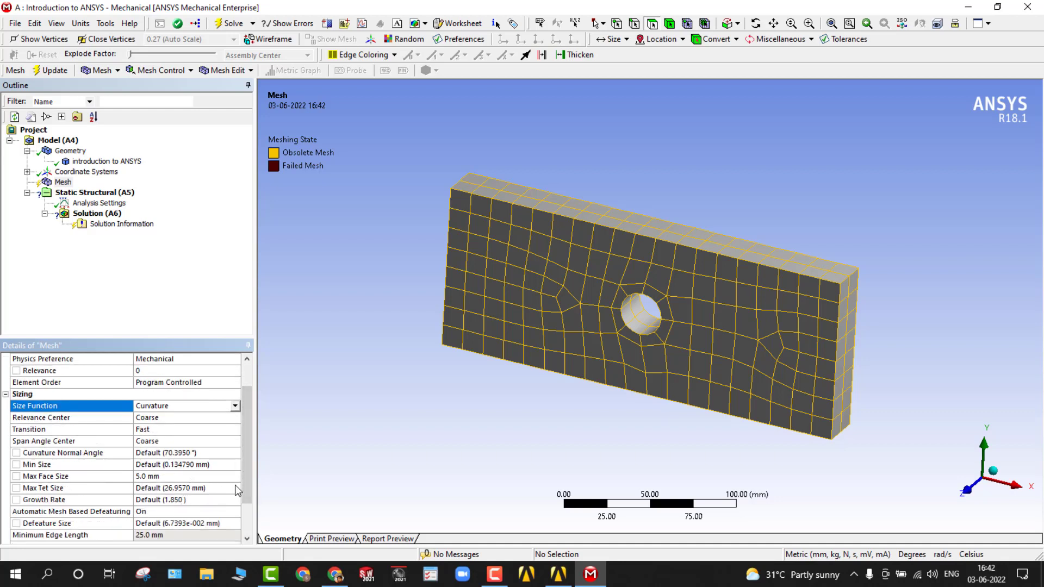
{"action": "left_click_drag", "start_coordinate": [246, 489], "coordinate": [248, 520]}
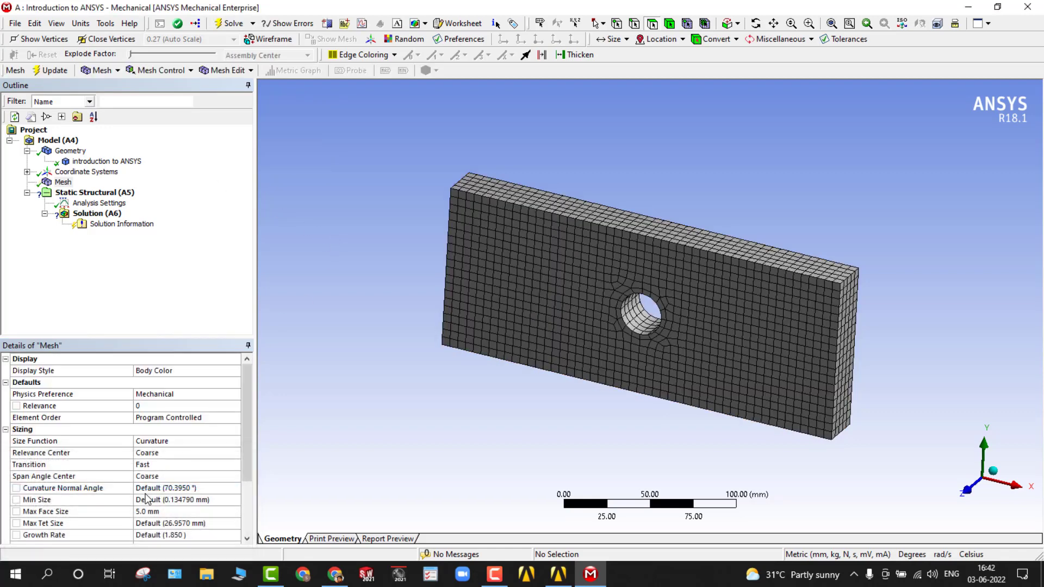
{"action": "middle_click_drag", "start_coordinate": [329, 477], "coordinate": [417, 380]}
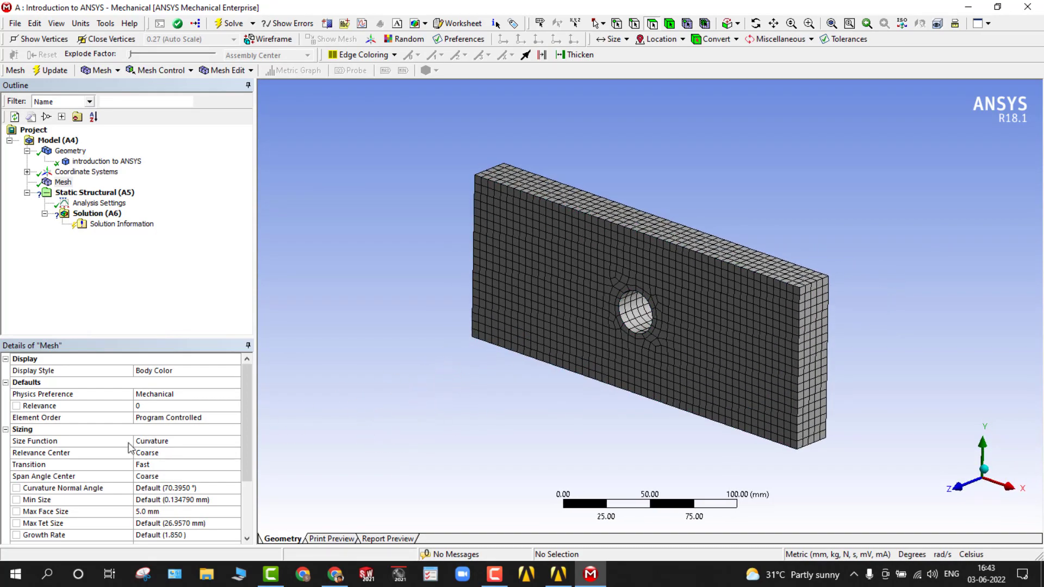
- Review the options for Relevance Center and Span Angle Center and the available mesh generation and mesh editing commands
{"action": "left_click", "coordinate": [179, 454]}
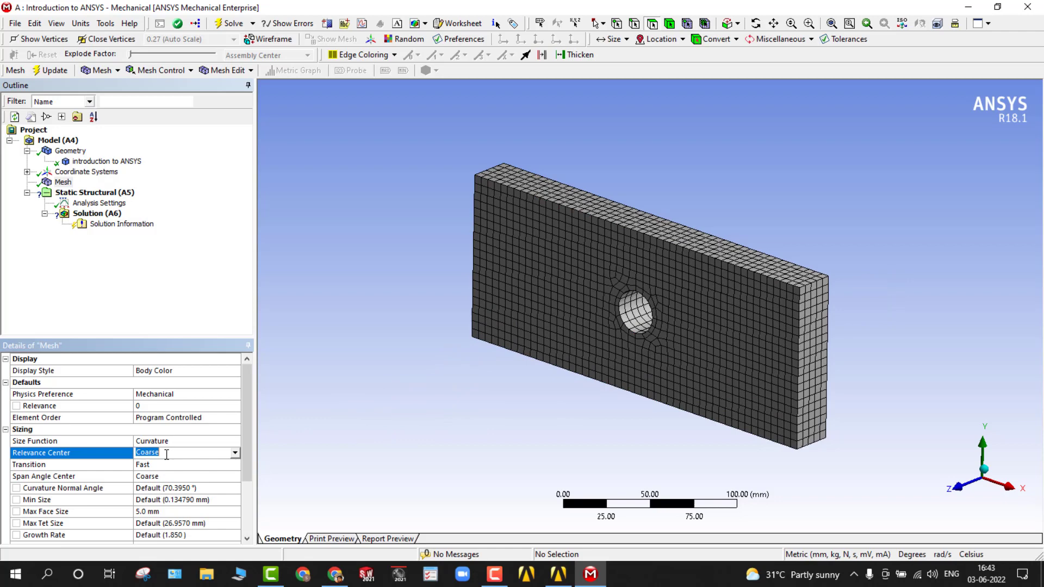
{"action": "left_click", "coordinate": [235, 454]}
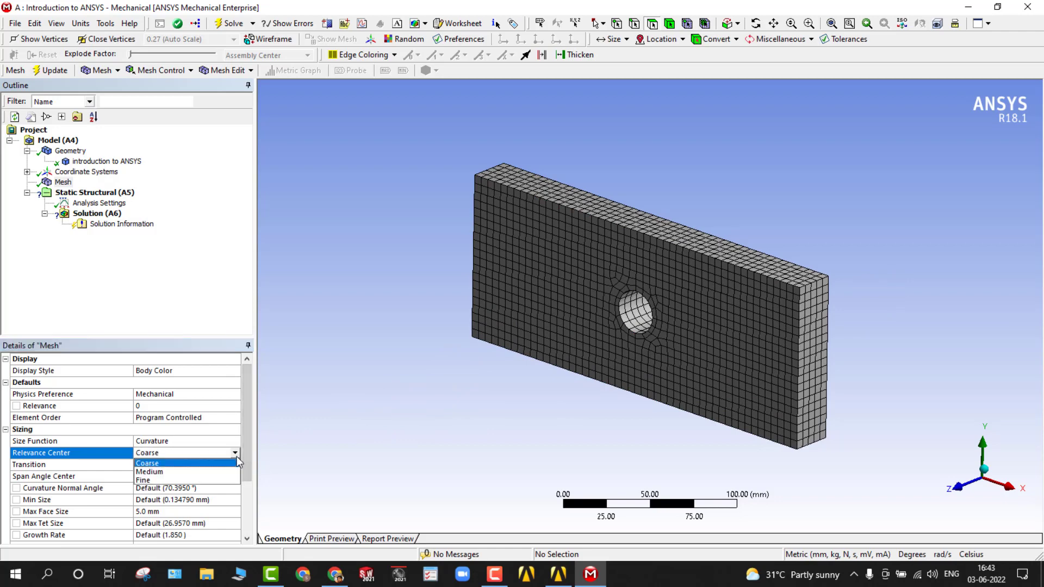
{"action": "left_click", "coordinate": [360, 452]}
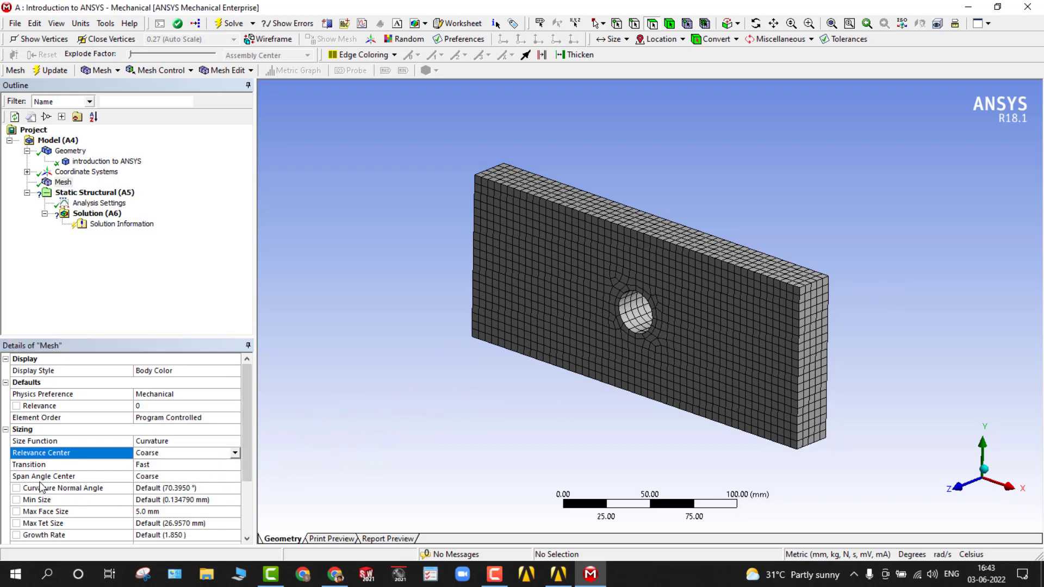
{"action": "left_click", "coordinate": [195, 477]}
{"action": "left_click", "coordinate": [235, 476]}
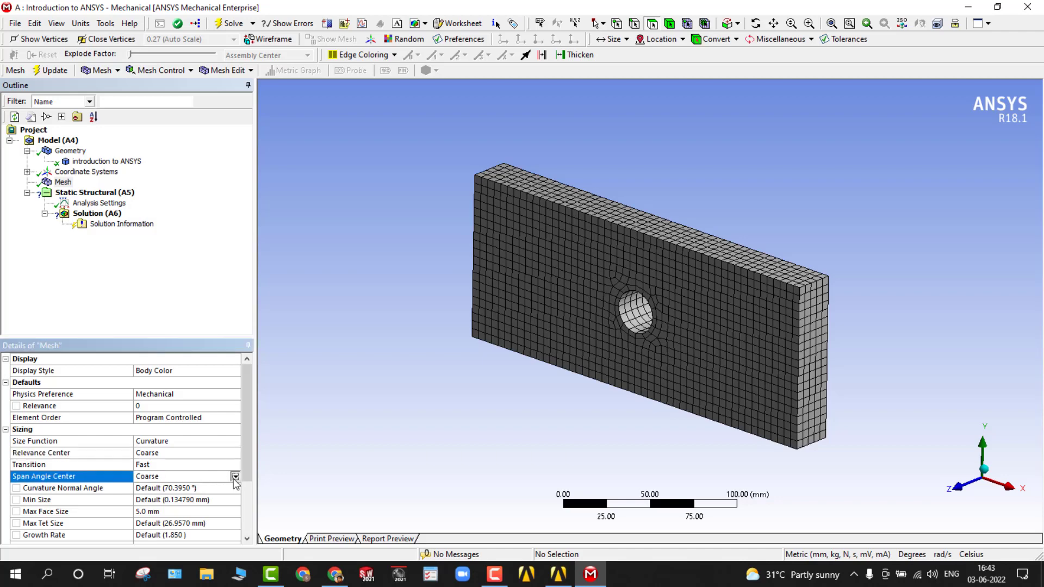
{"action": "left_click", "coordinate": [435, 405]}
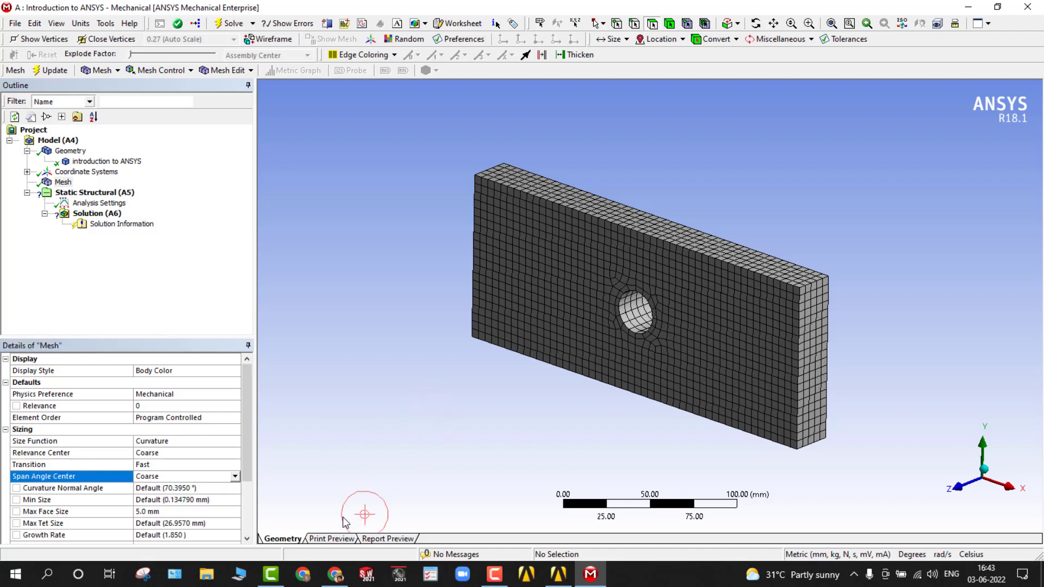
{"action": "left_click", "coordinate": [115, 72]}
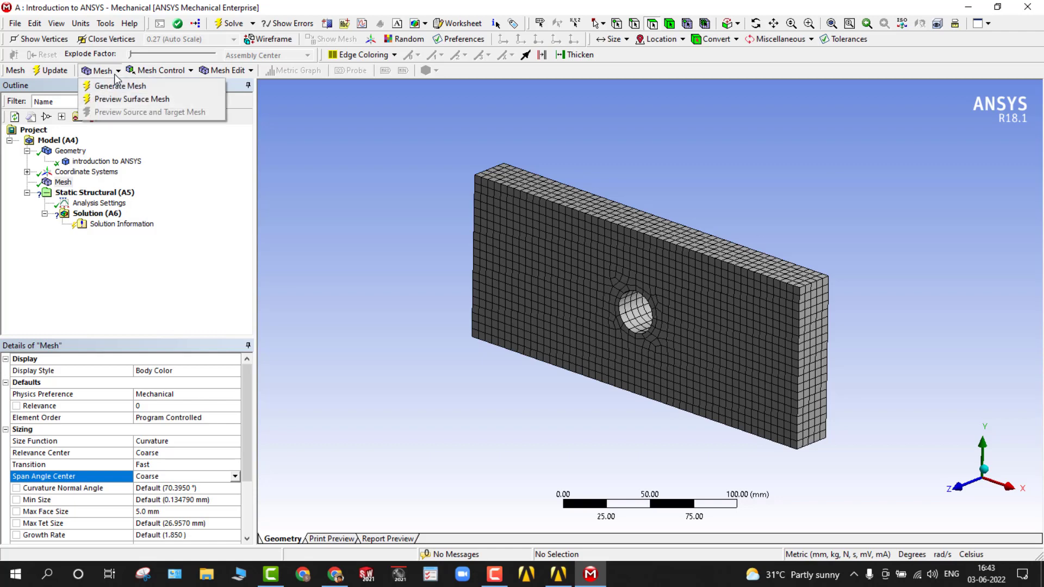
{"action": "left_click", "coordinate": [243, 69]}
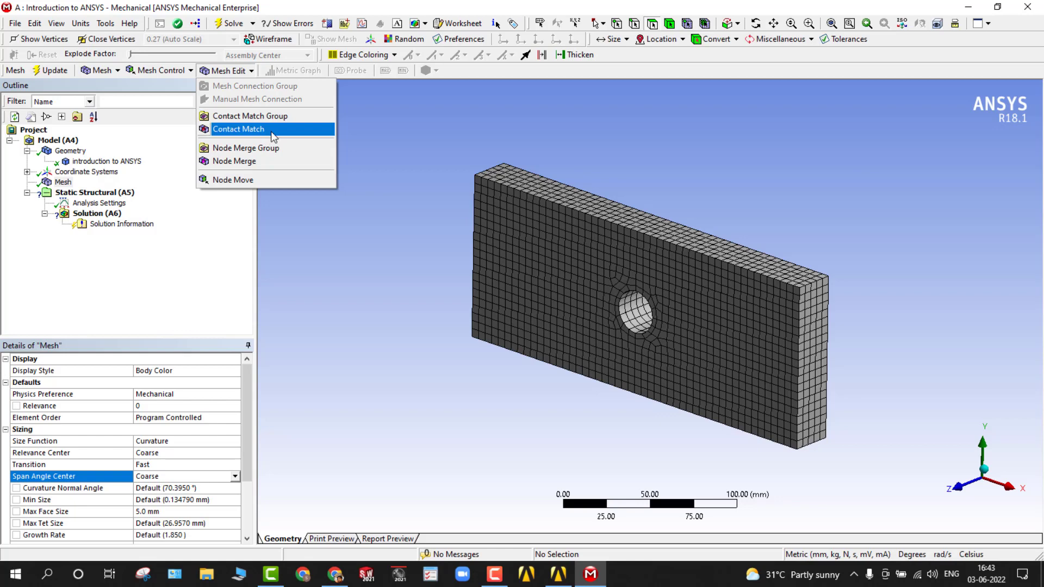
{"action": "left_click", "coordinate": [256, 179]}
{"action": "middle_click_drag", "start_coordinate": [348, 253], "coordinate": [413, 250]}
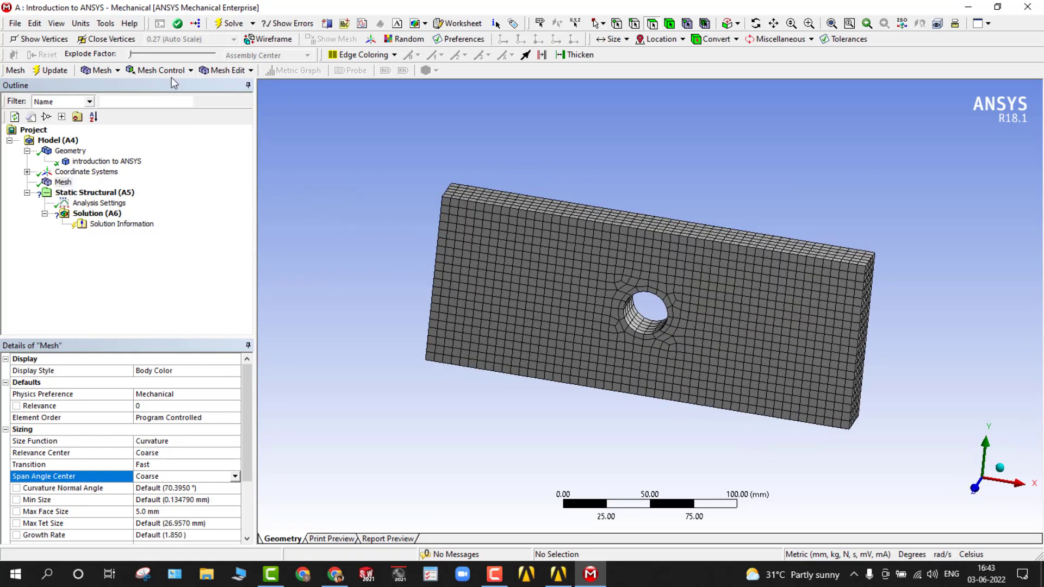
- Insert a Method mesh control and scope it to the plate body
{"action": "left_click", "coordinate": [170, 72]}
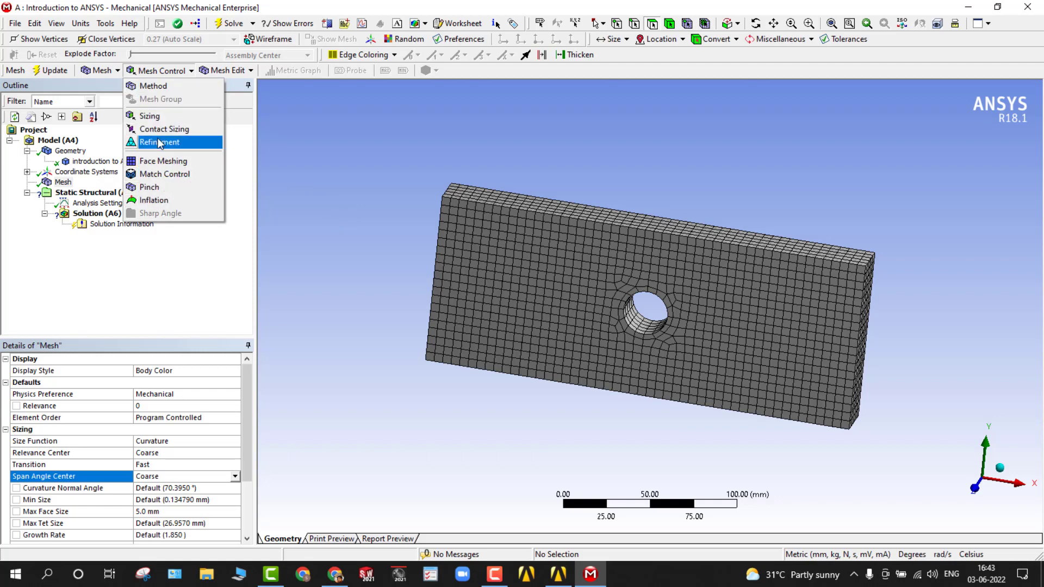
{"action": "left_click", "coordinate": [156, 88]}
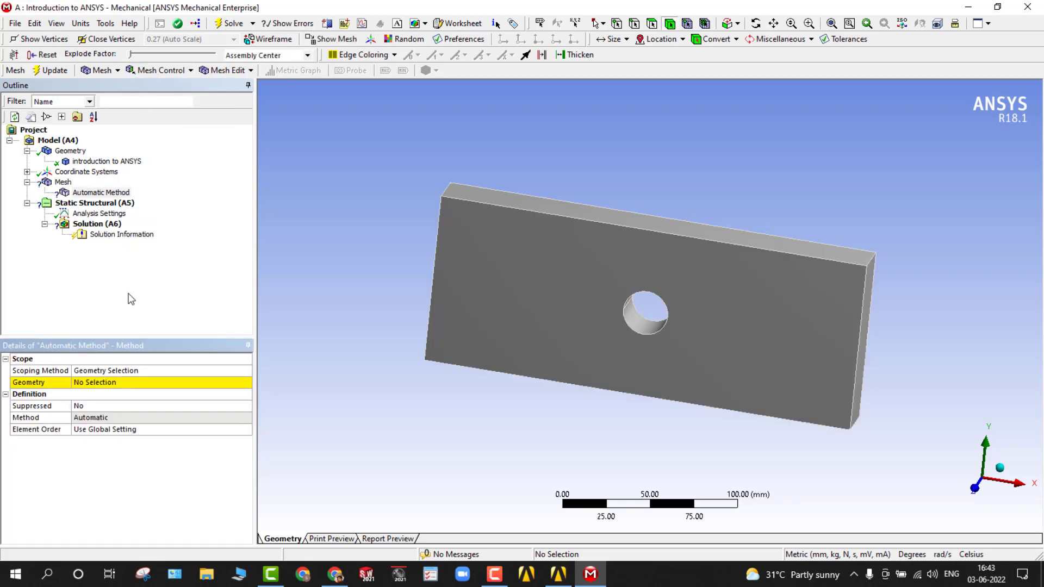
{"action": "left_click", "coordinate": [561, 296]}
{"action": "middle_click_drag", "start_coordinate": [560, 295], "coordinate": [475, 333]}
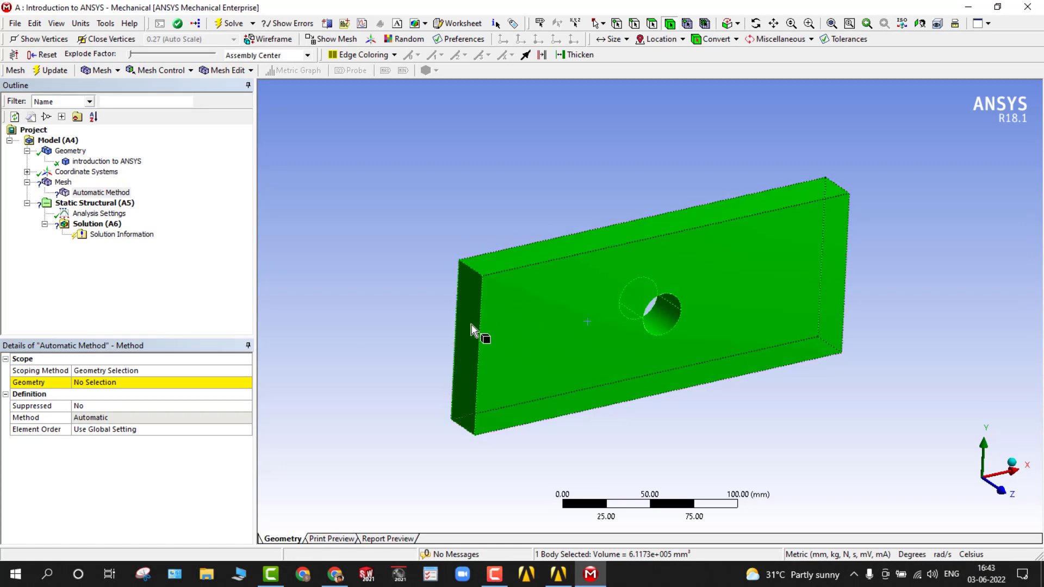
{"action": "left_click", "coordinate": [95, 382]}
{"action": "left_click", "coordinate": [95, 382]}
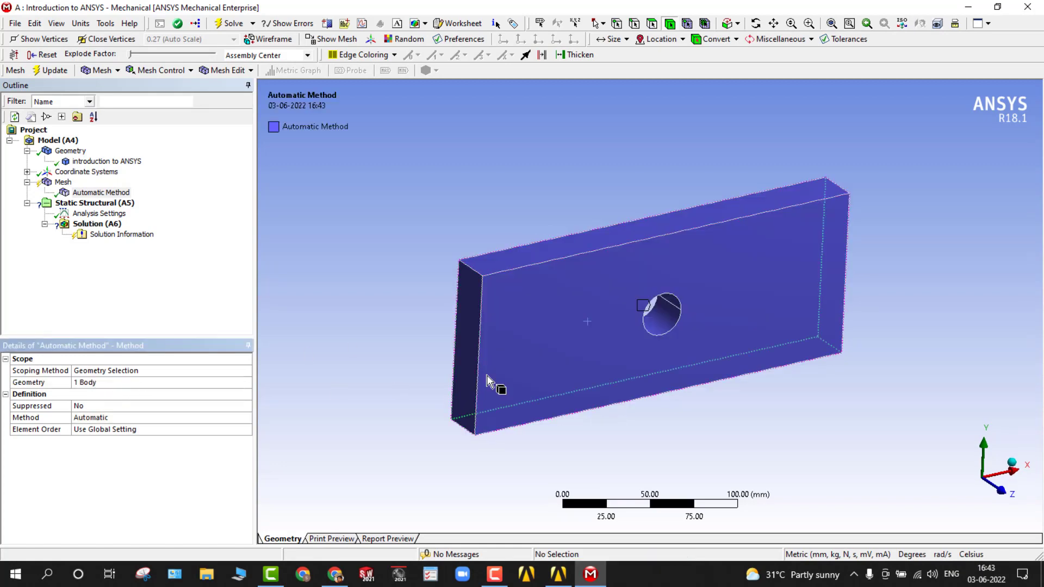
- Review the method control's Method and Element Order options, keeping Automatic and Use Global Setting
{"action": "left_click", "coordinate": [126, 417]}
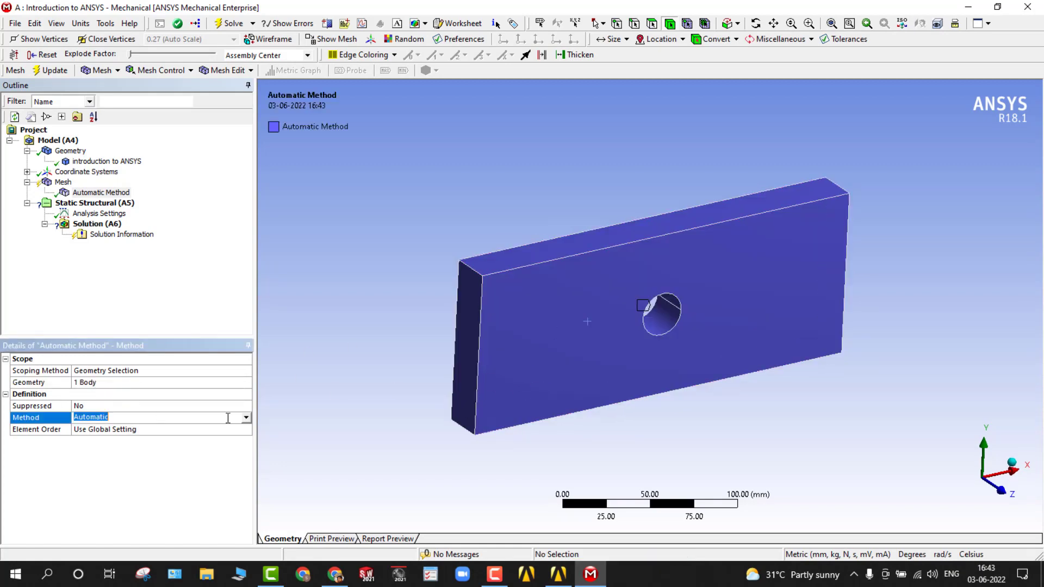
{"action": "left_click", "coordinate": [247, 417]}
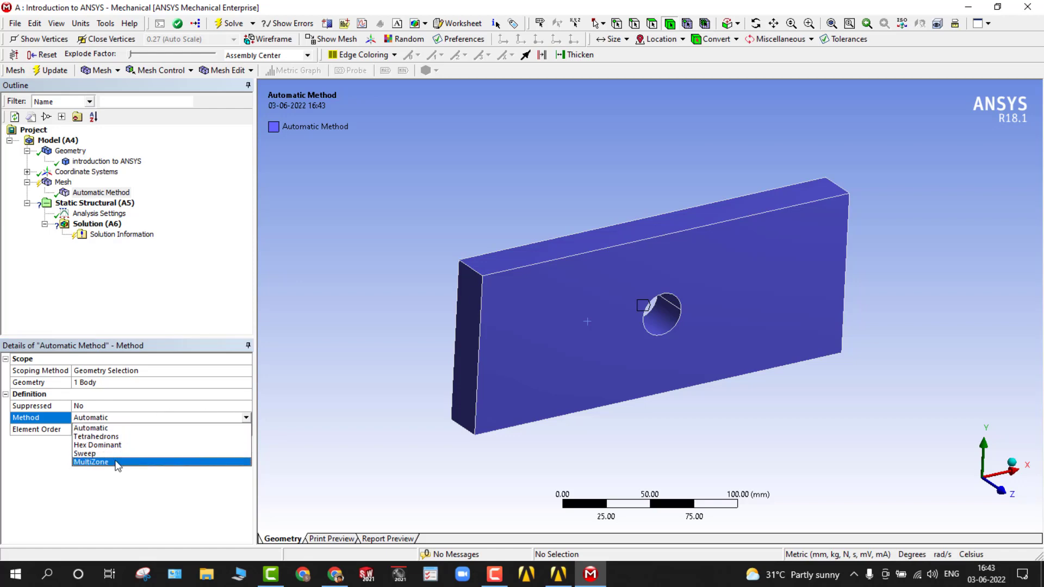
{"action": "left_click", "coordinate": [114, 428]}
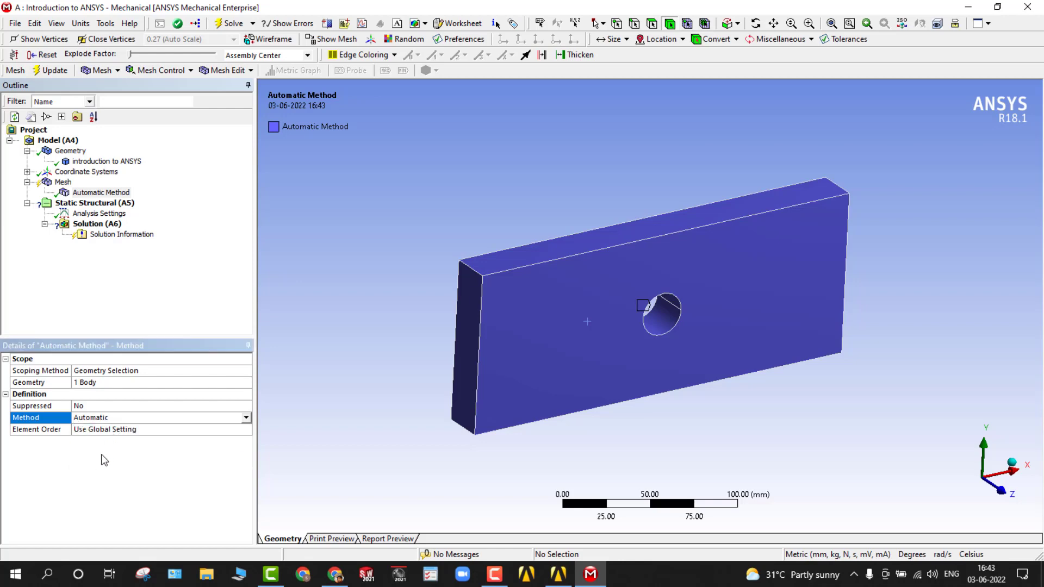
{"action": "left_click", "coordinate": [120, 430]}
{"action": "left_click", "coordinate": [244, 429]}
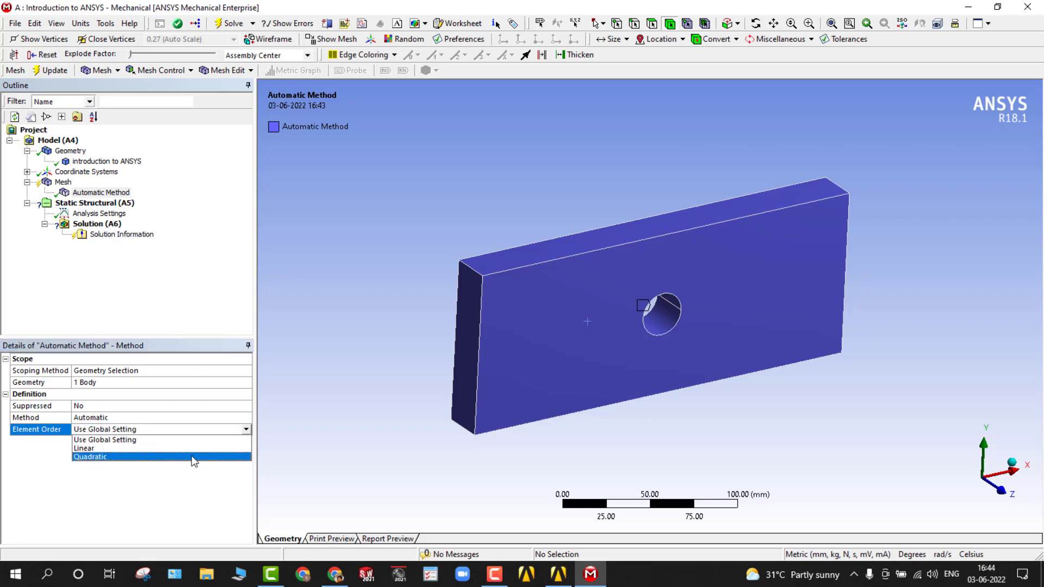
{"action": "left_click", "coordinate": [177, 440]}
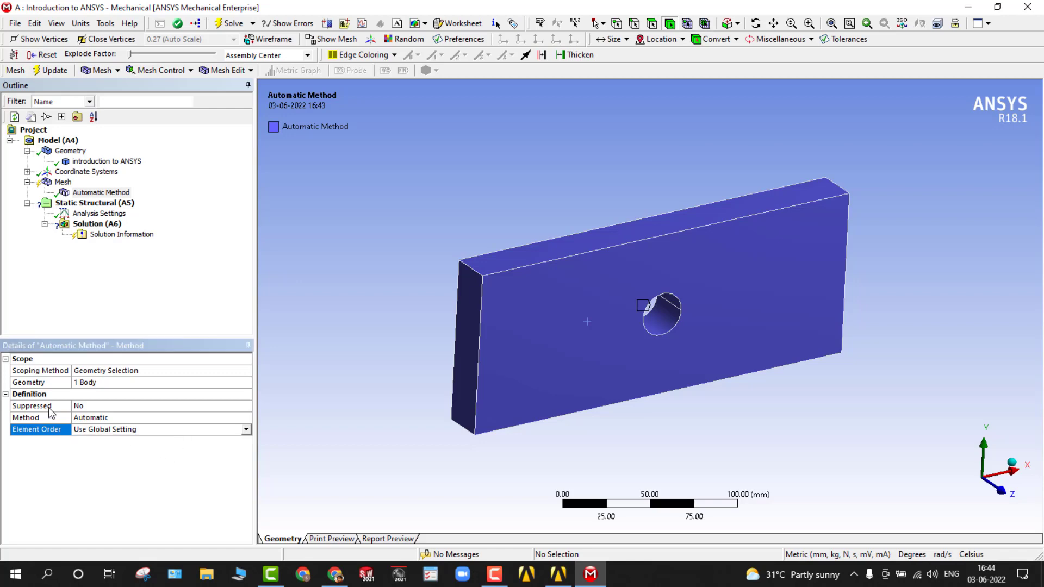
{"action": "left_click", "coordinate": [99, 421]}
{"action": "left_click", "coordinate": [247, 419]}
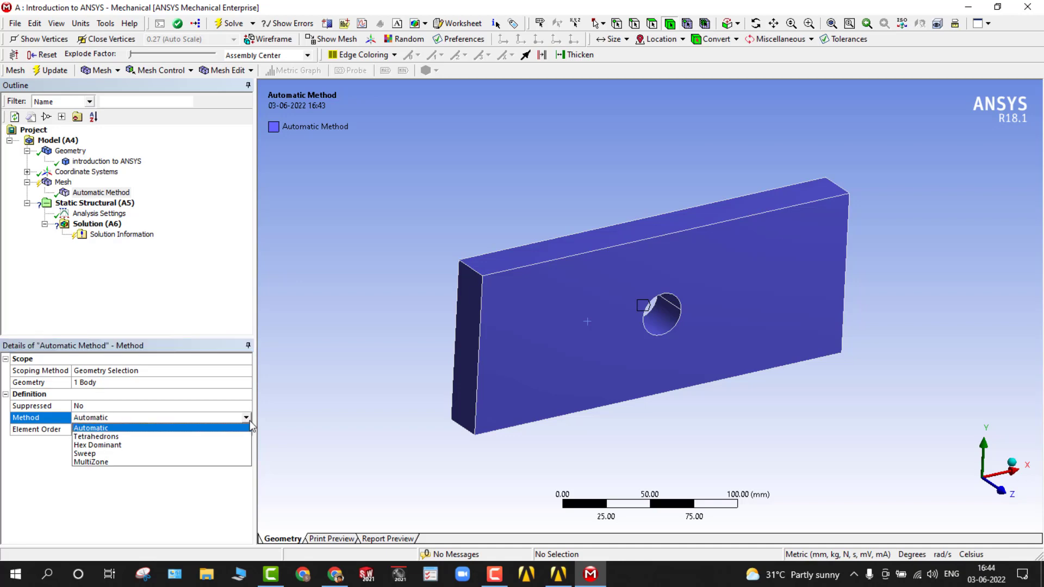
{"action": "left_click", "coordinate": [223, 427]}
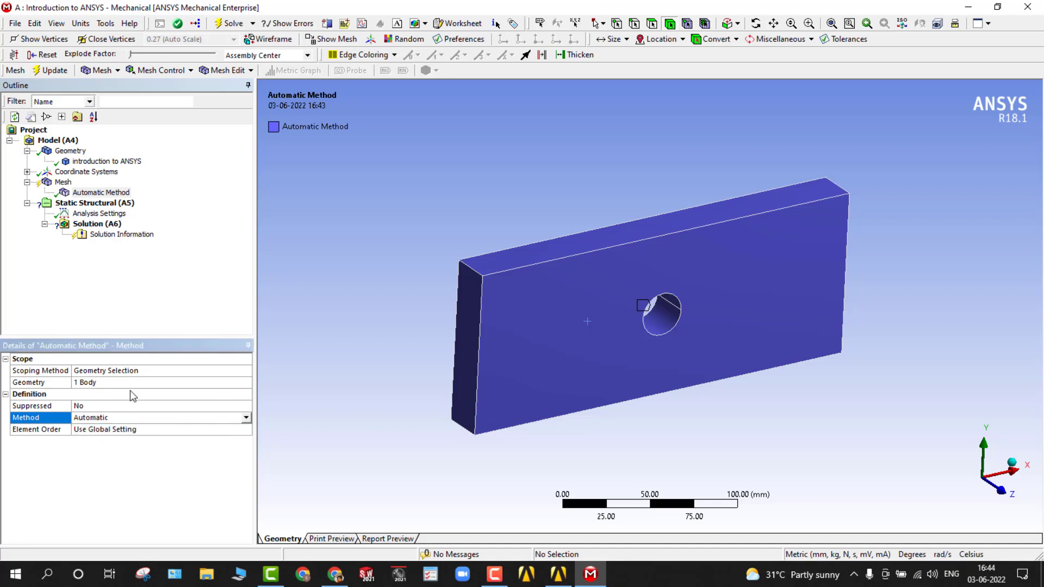
{"action": "left_click", "coordinate": [120, 327]}
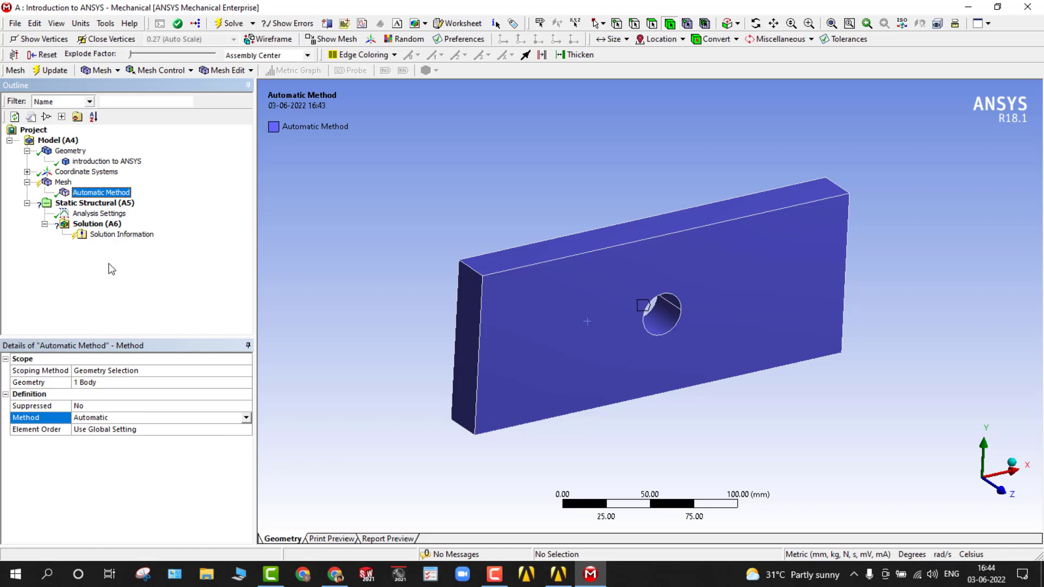
- Insert a Sizing mesh control scoped to the plate body, keeping its type as Element Size
{"action": "left_click", "coordinate": [220, 71]}
{"action": "left_click", "coordinate": [156, 72]}
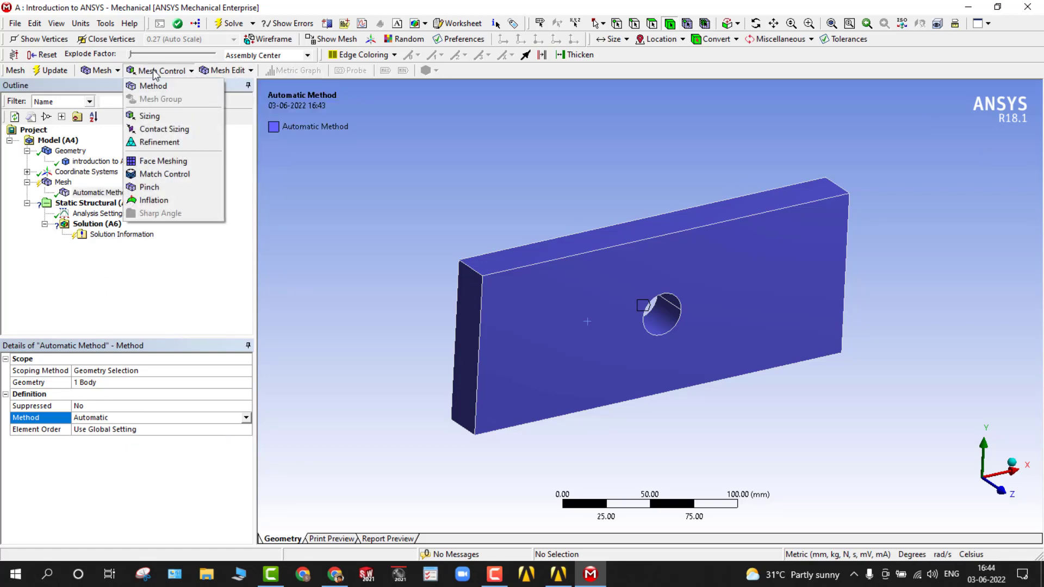
{"action": "left_click", "coordinate": [148, 116]}
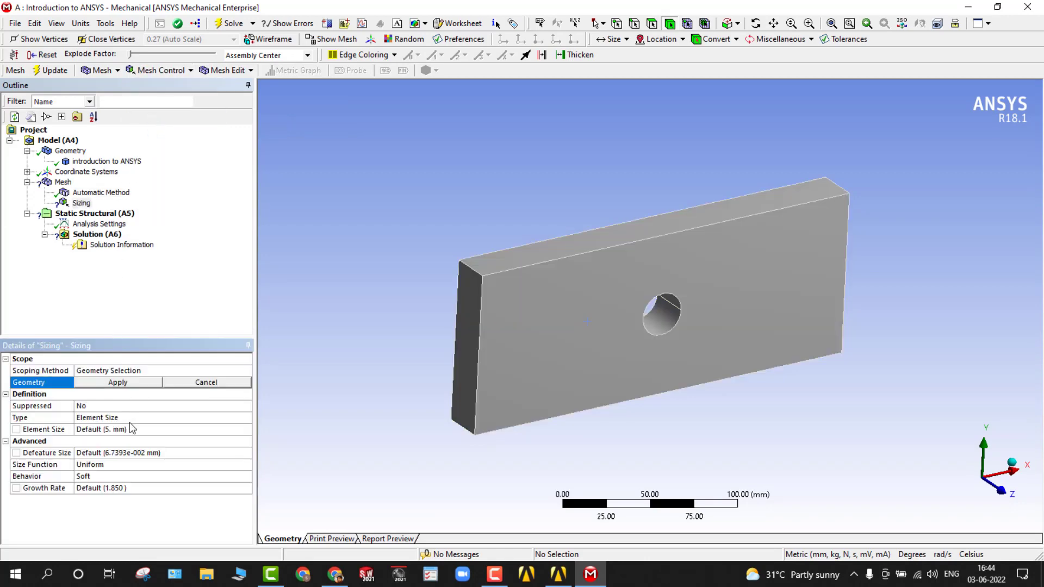
{"action": "left_click", "coordinate": [511, 320]}
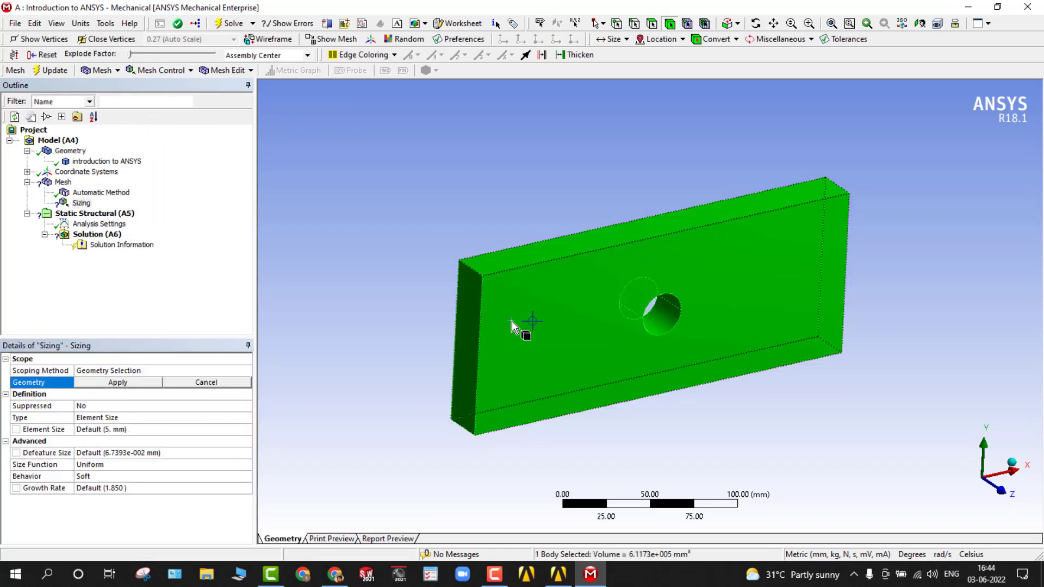
{"action": "left_click", "coordinate": [120, 383]}
{"action": "left_click", "coordinate": [101, 417]}
{"action": "left_click", "coordinate": [246, 418]}
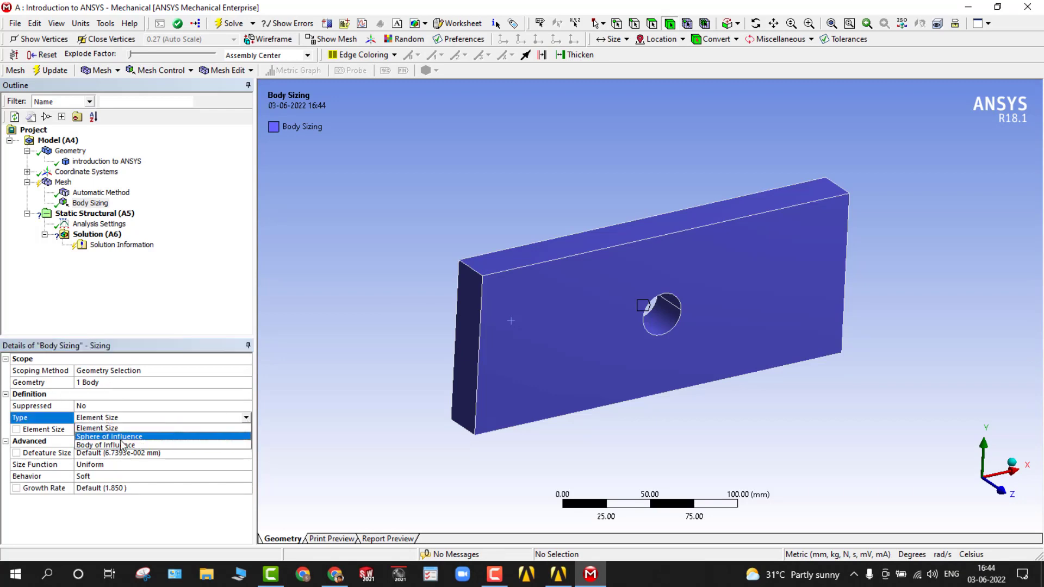
{"action": "left_click", "coordinate": [137, 419]}
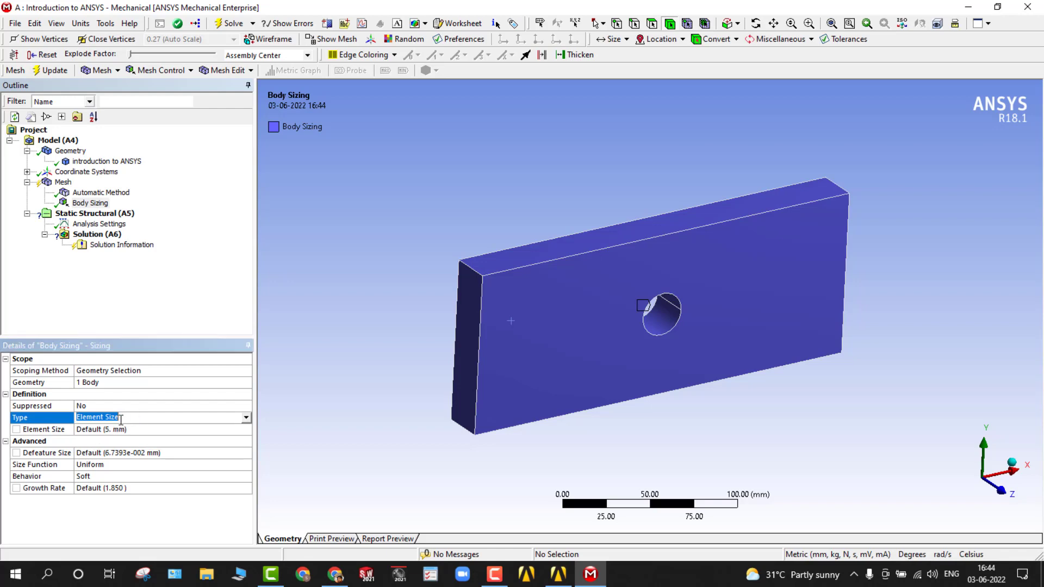
{"action": "left_click", "coordinate": [140, 430]}
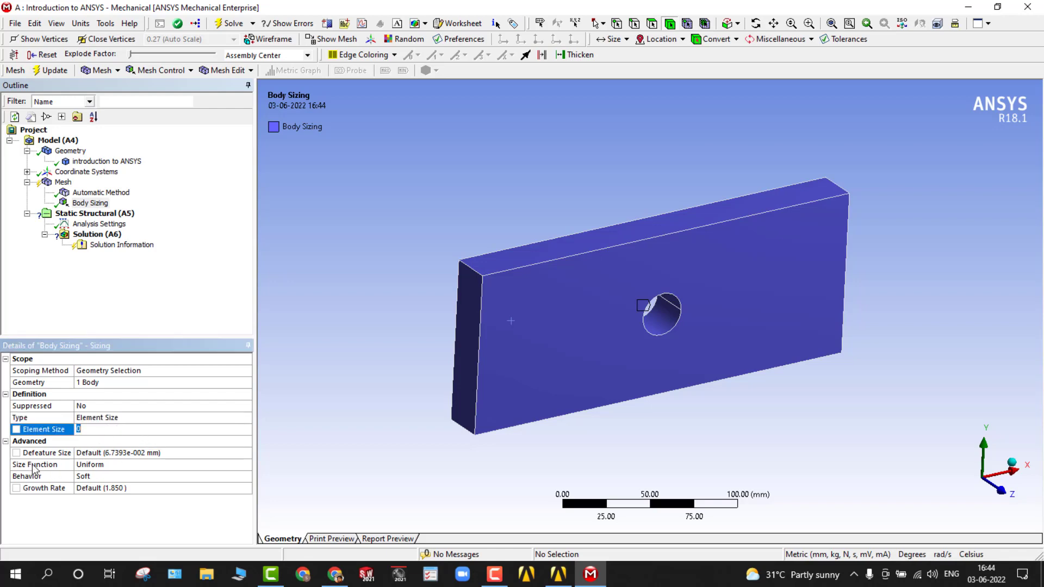
- Set the body sizing's Size Function to Curvature and its Growth Rate to 1.20, and update the mesh
{"action": "left_click", "coordinate": [115, 464]}
{"action": "left_click", "coordinate": [246, 464]}
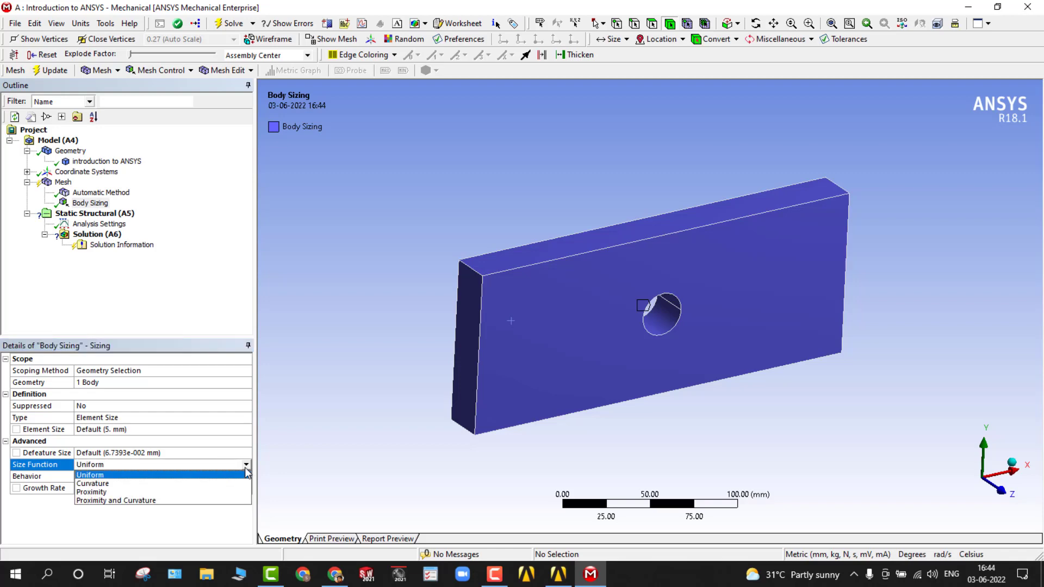
{"action": "left_click", "coordinate": [210, 483]}
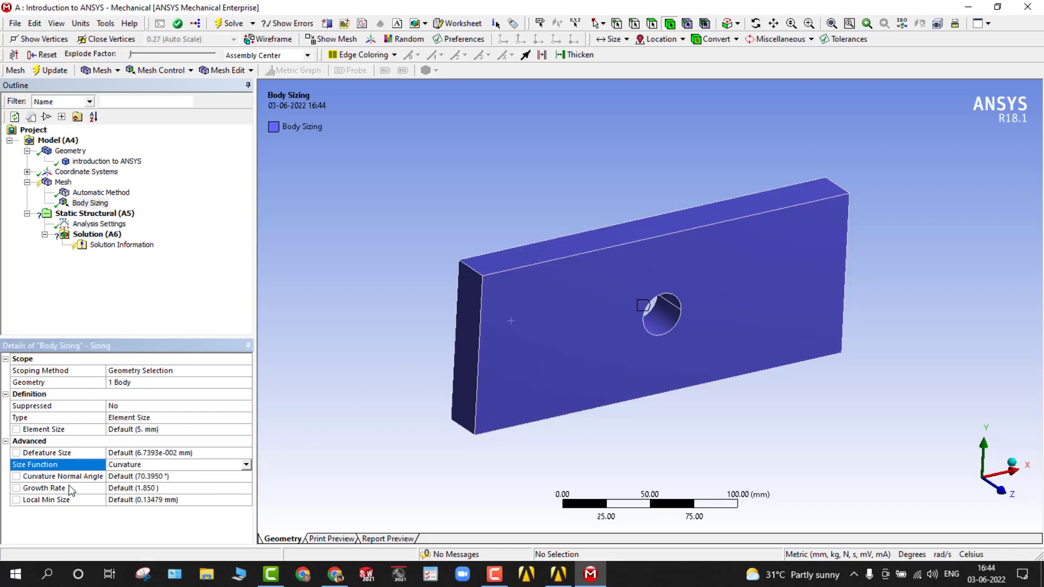
{"action": "left_click", "coordinate": [158, 488]}
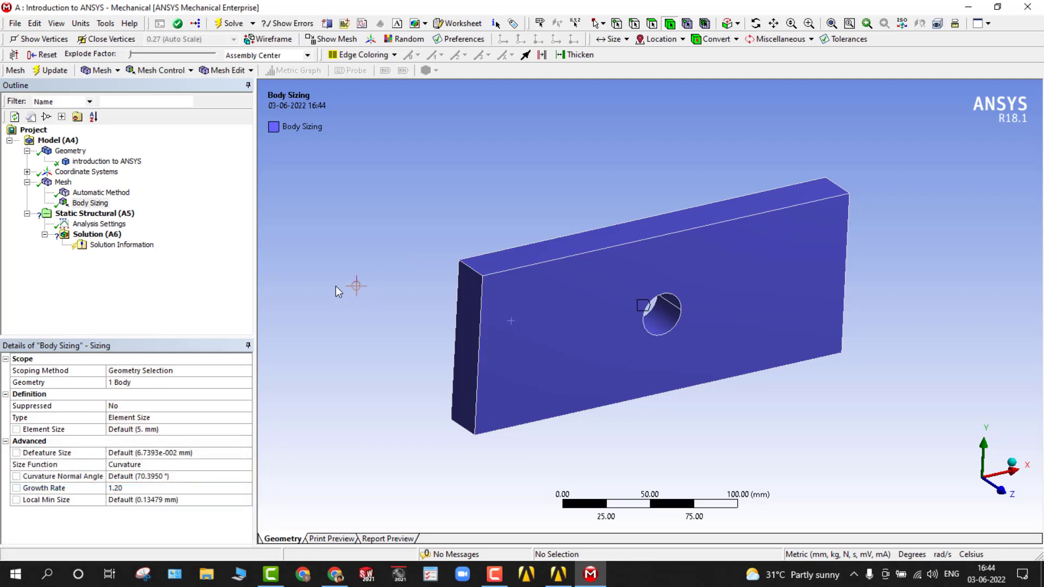
- Examine the Automatic Method and Body Sizing controls and the plate's mesh from different angles
{"action": "middle_click_drag", "start_coordinate": [335, 285], "coordinate": [279, 254]}
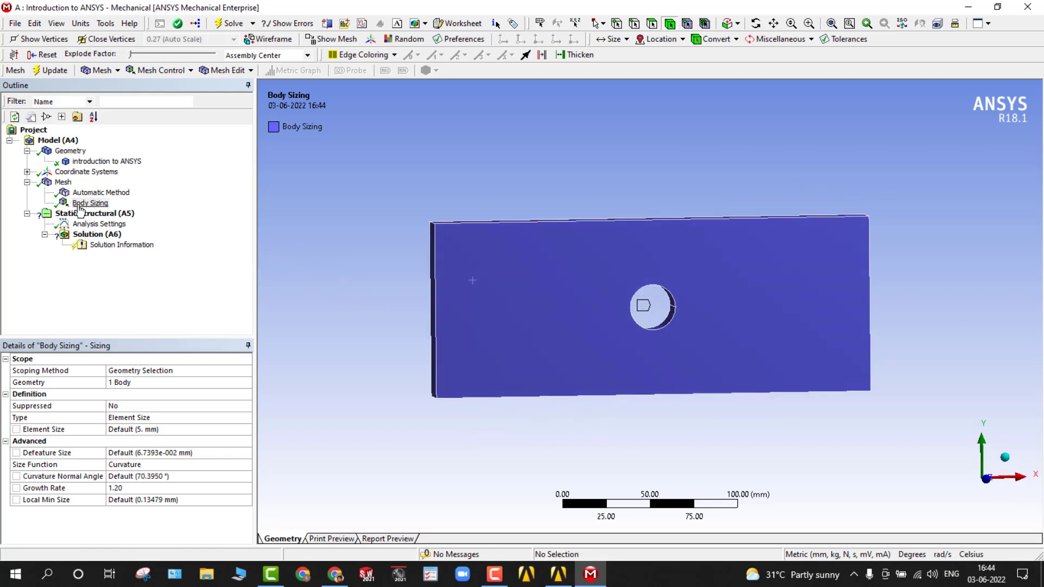
{"action": "left_click", "coordinate": [90, 193]}
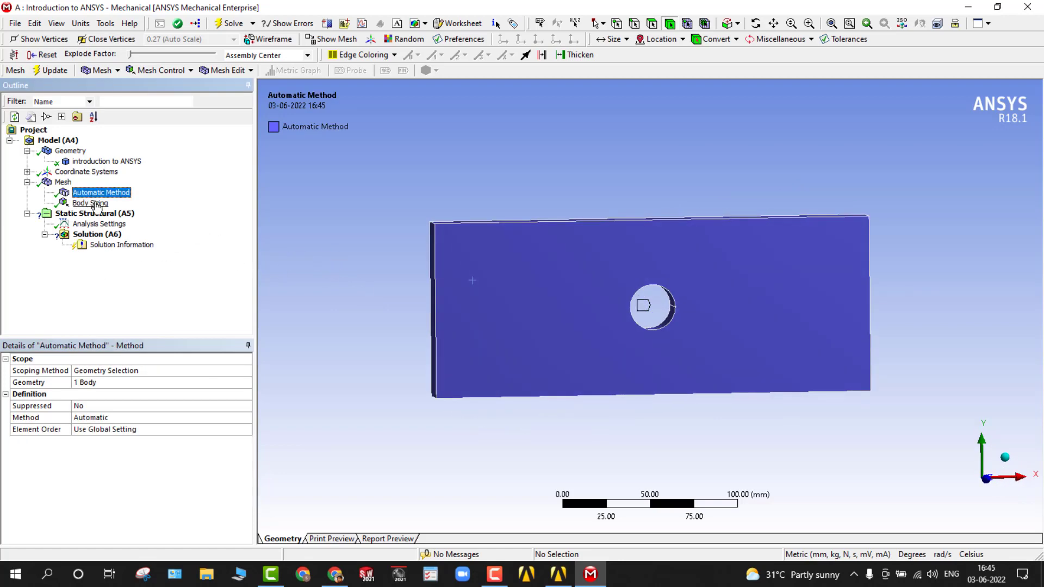
{"action": "left_click", "coordinate": [87, 203]}
{"action": "left_click", "coordinate": [63, 183]}
{"action": "middle_click_drag", "start_coordinate": [415, 273], "coordinate": [310, 280]}
{"action": "left_click", "coordinate": [90, 203]}
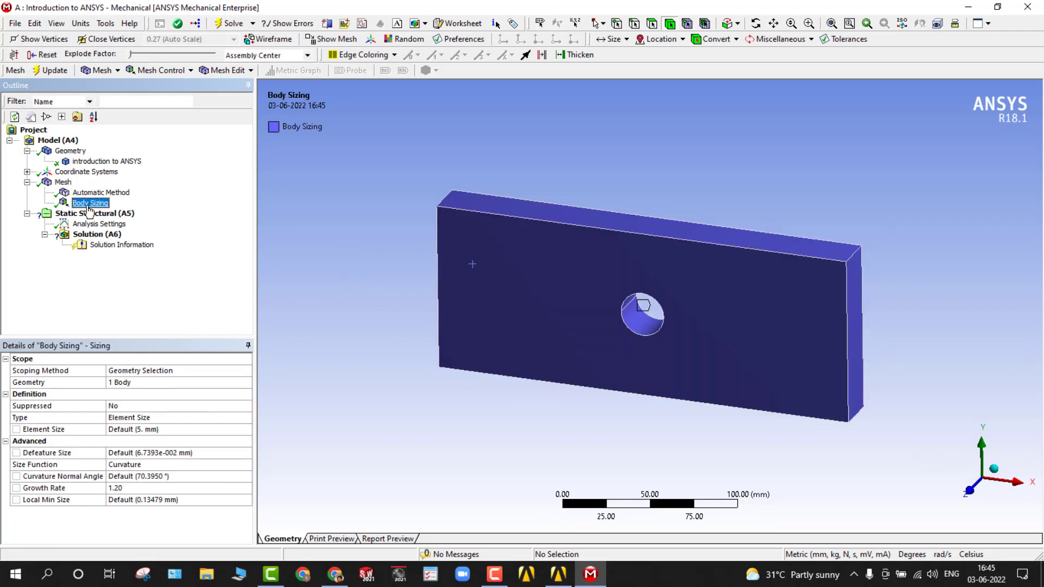
{"action": "left_click", "coordinate": [89, 193]}
{"action": "left_click", "coordinate": [90, 204]}
- Delete the Automatic Method control, update the mesh and inspect the result around the hole
{"action": "left_click", "coordinate": [90, 193]}
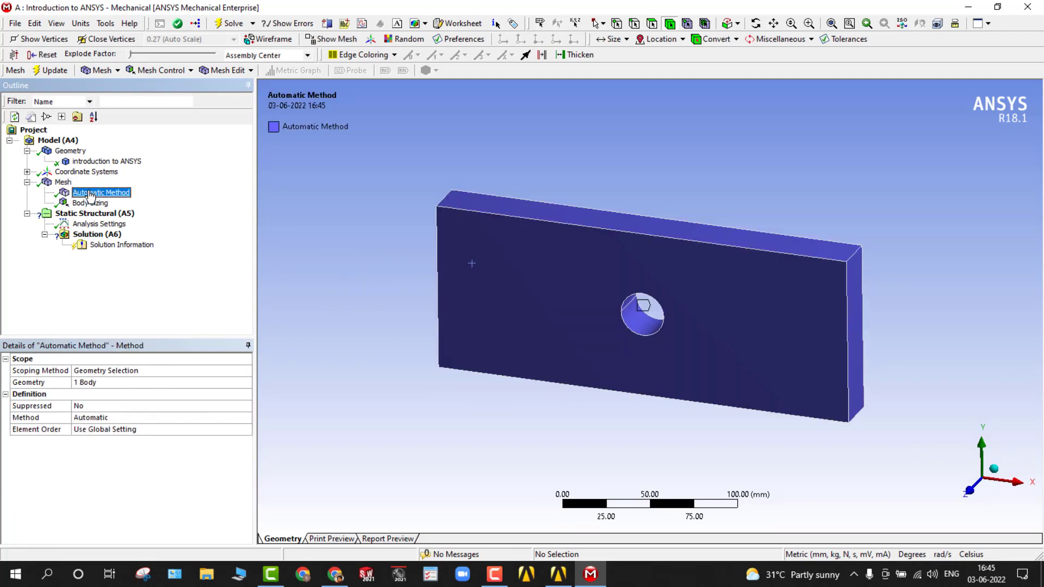
{"action": "right_click", "coordinate": [90, 196]}
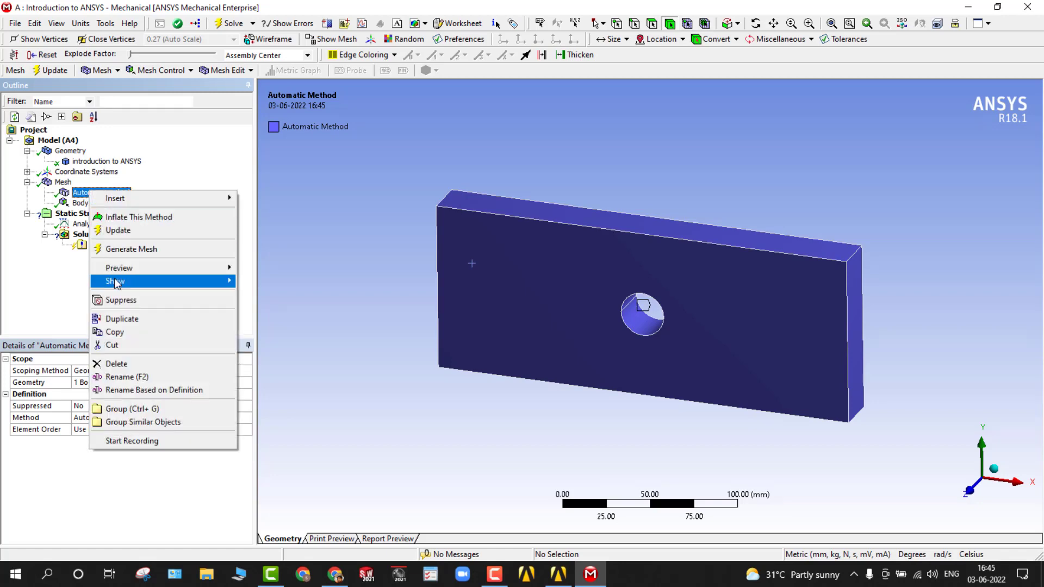
{"action": "left_click", "coordinate": [136, 363]}
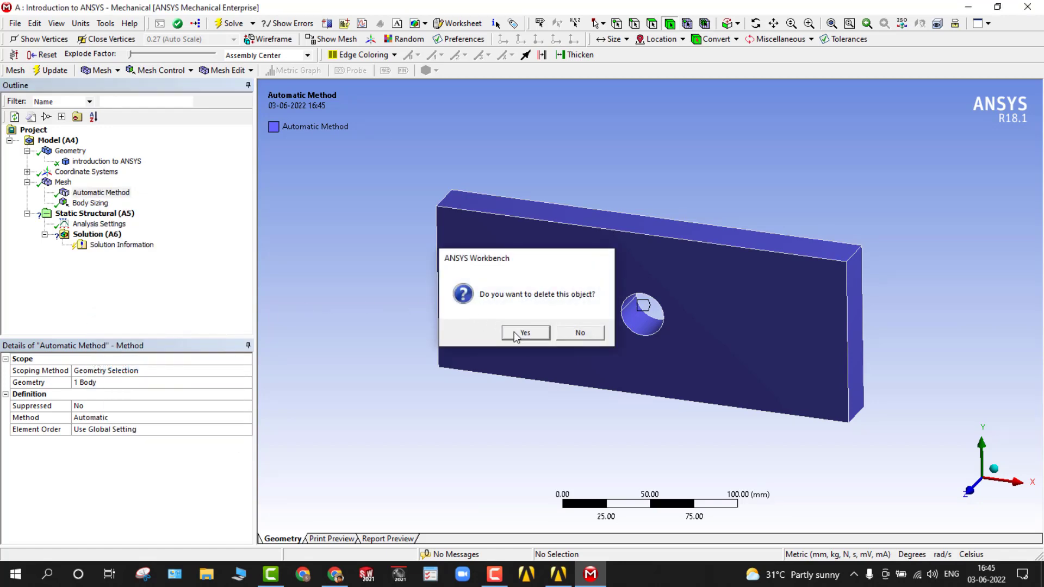
{"action": "left_click", "coordinate": [514, 334]}
{"action": "left_click", "coordinate": [62, 182]}
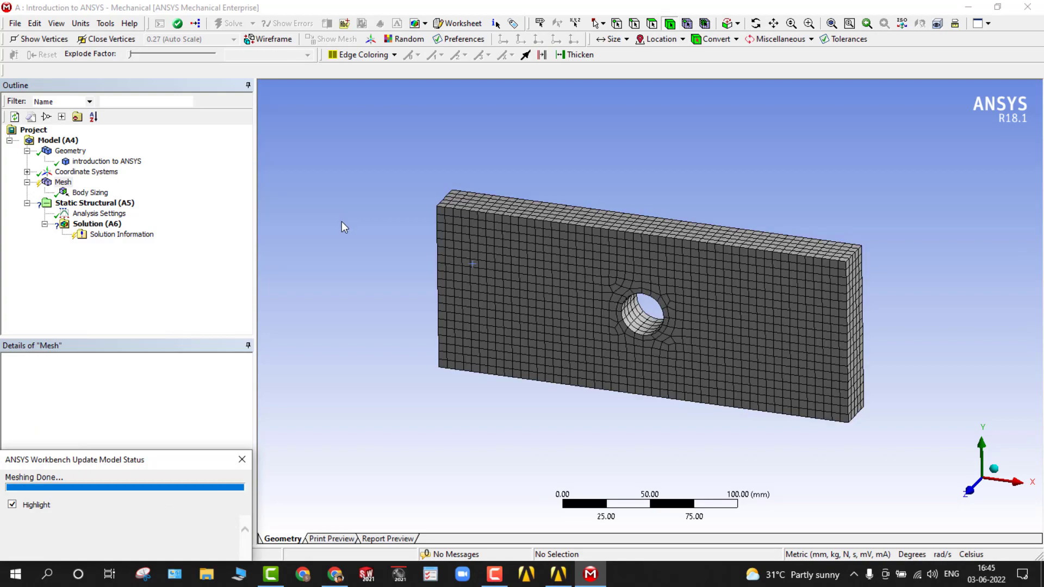
{"action": "middle_click_drag", "start_coordinate": [587, 361], "coordinate": [625, 309]}
{"action": "scroll", "coordinate": [639, 313], "scroll_direction": "down", "scroll_amount": 2}
{"action": "scroll", "coordinate": [641, 312], "scroll_direction": "up", "scroll_amount": 4}
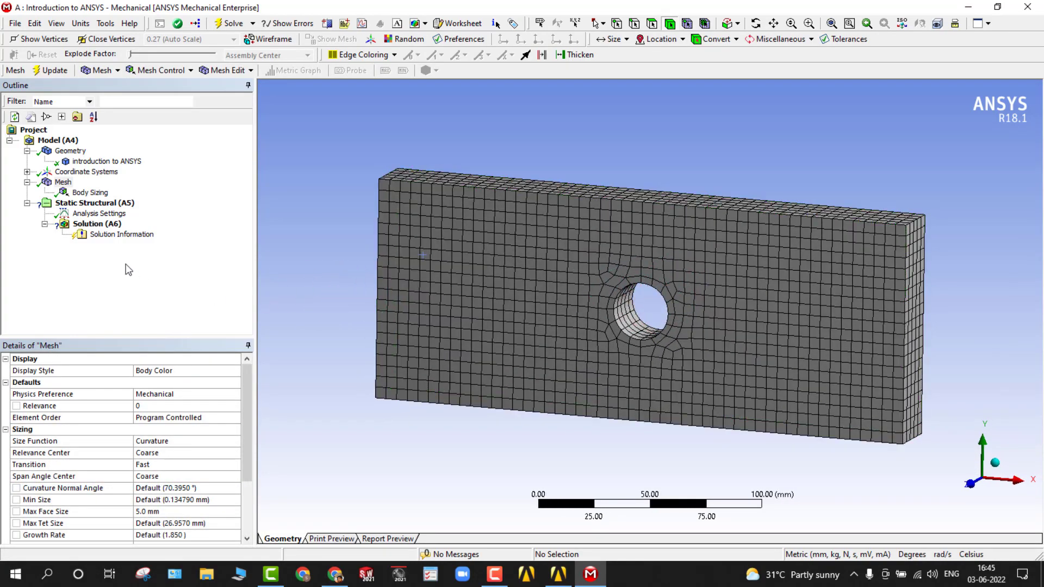
- Insert an Inflation mesh control and scope its geometry to the plate body
{"action": "left_click", "coordinate": [74, 194]}
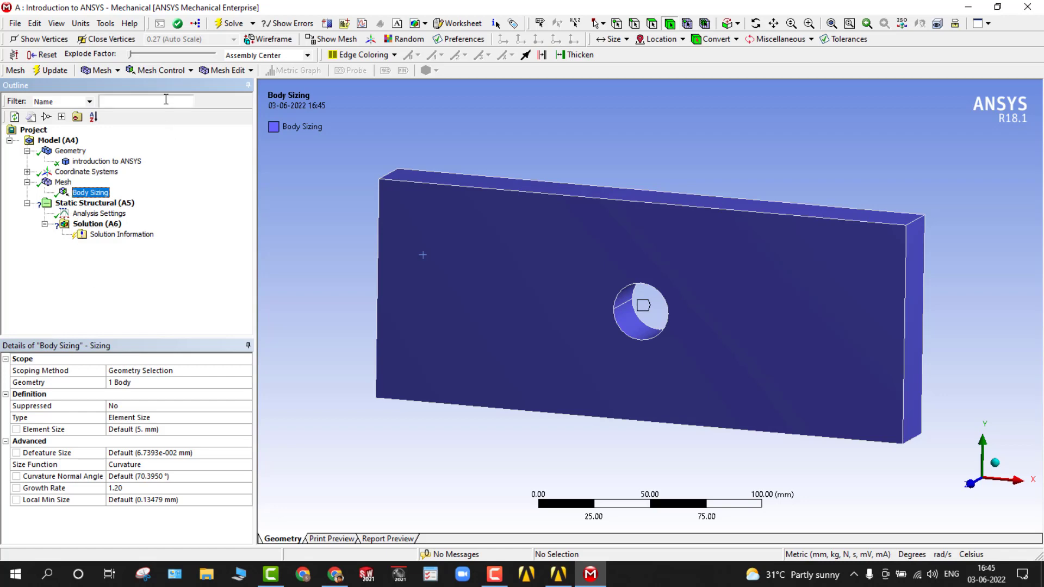
{"action": "left_click", "coordinate": [187, 71]}
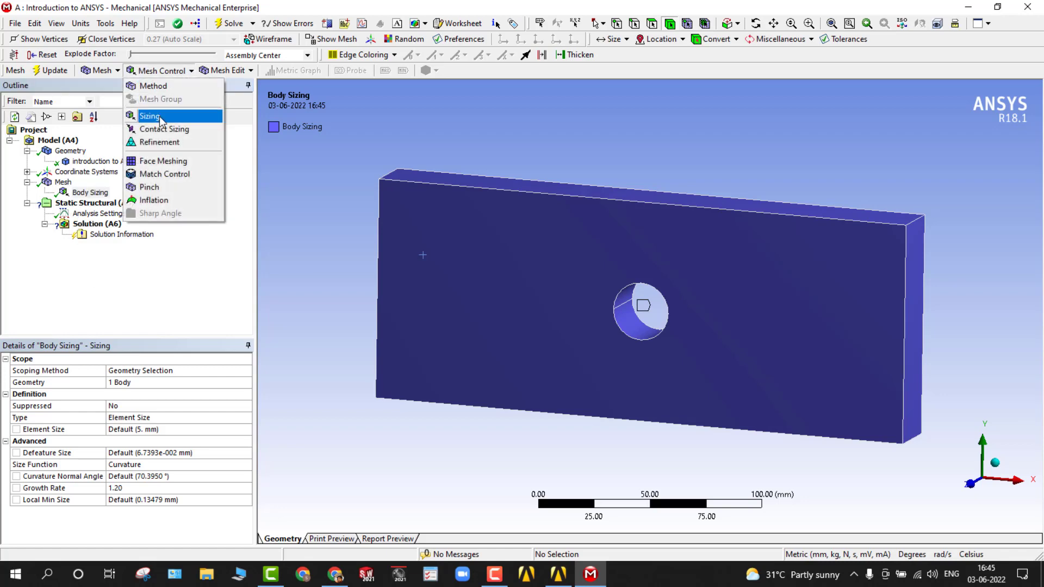
{"action": "left_click", "coordinate": [191, 200]}
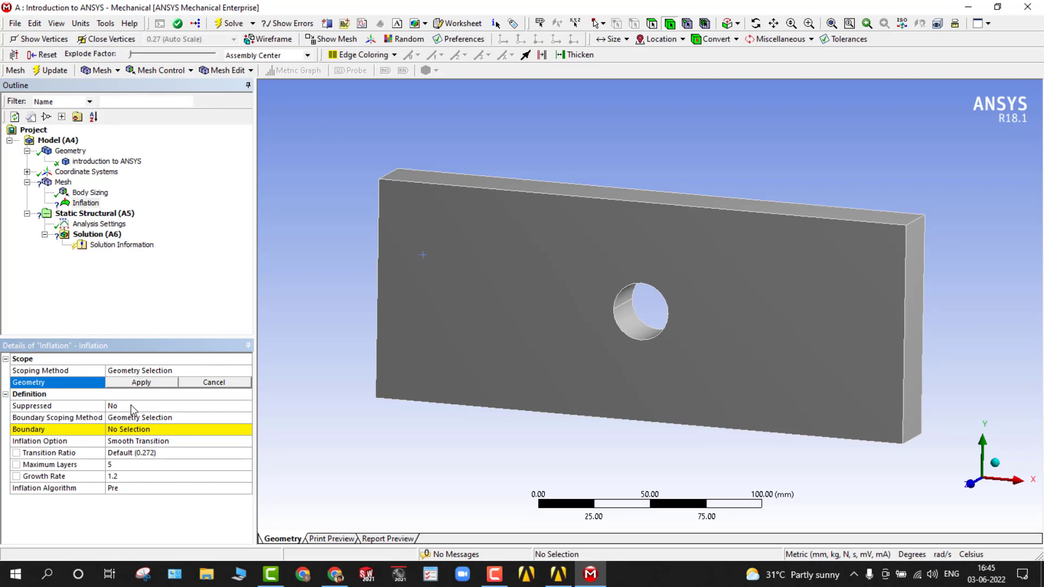
{"action": "left_click", "coordinate": [131, 382]}
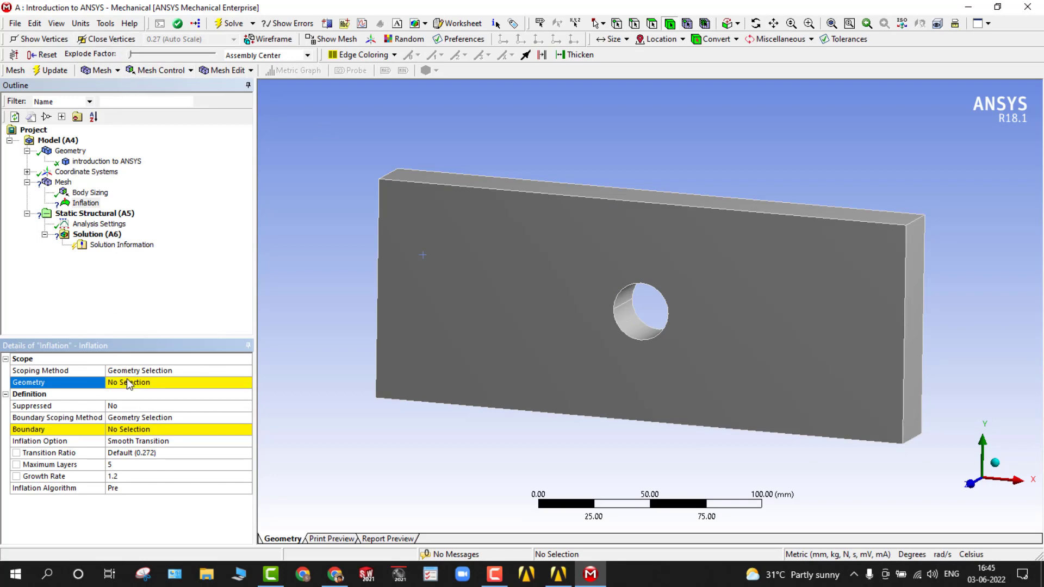
{"action": "left_click", "coordinate": [417, 367]}
{"action": "left_click", "coordinate": [116, 385]}
{"action": "left_click", "coordinate": [136, 383]}
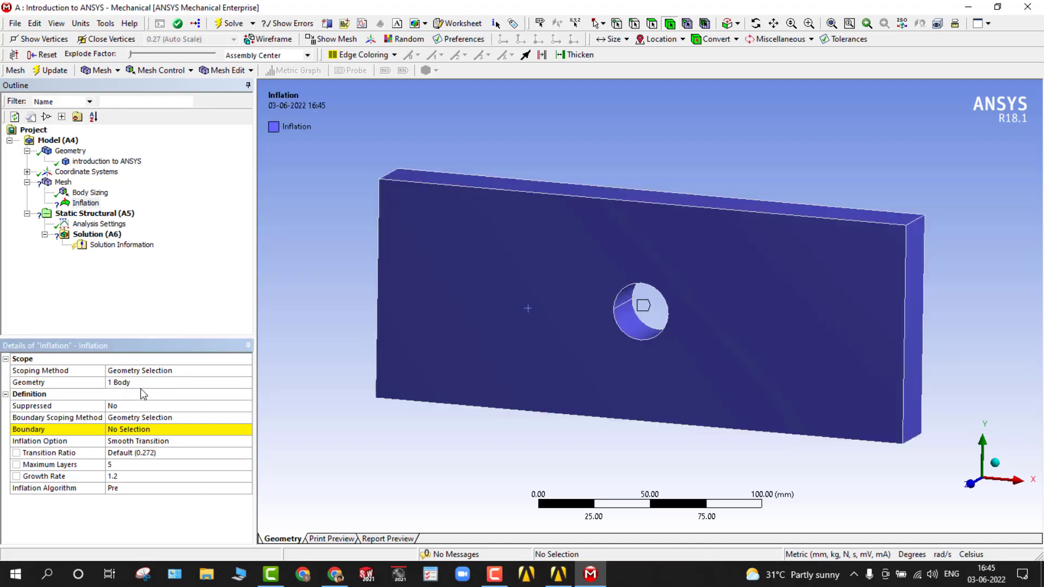
- Assign the two cylindrical faces of the hole as the inflation boundary
{"action": "left_click", "coordinate": [138, 429]}
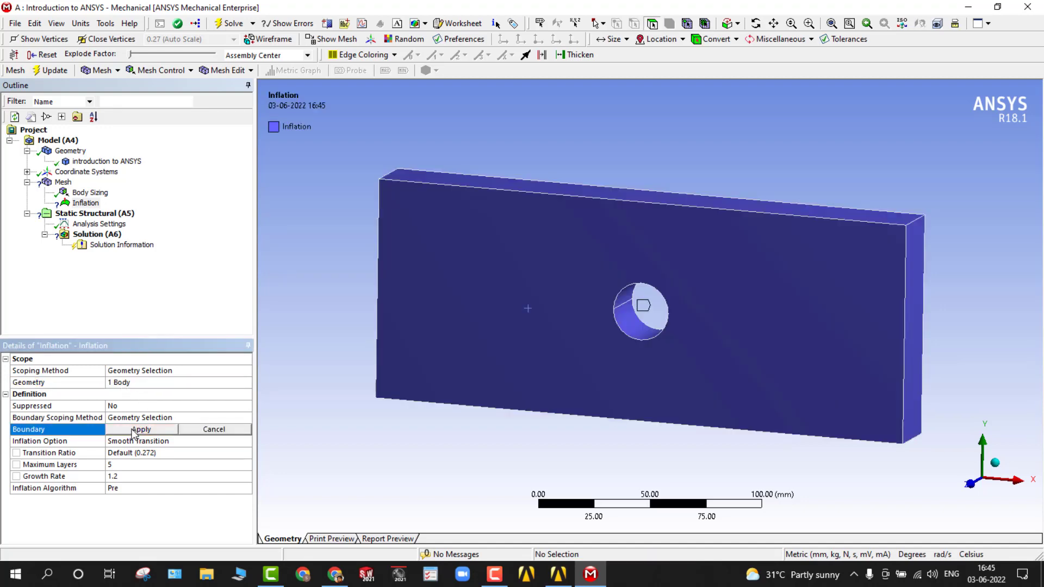
{"action": "left_click", "coordinate": [632, 329]}
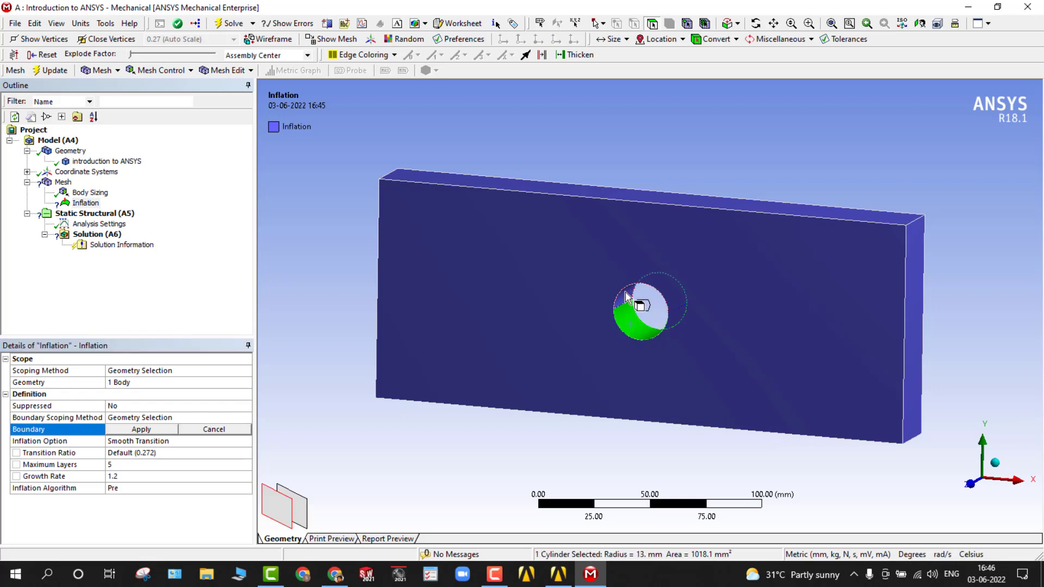
{"action": "mouse_move", "coordinate": [624, 331]}
{"action": "middle_mouse_down"}
{"action": "mouse_move", "coordinate": [625, 303]}
{"action": "mouse_move", "coordinate": [638, 340]}
{"action": "mouse_move", "coordinate": [629, 340]}
{"action": "middle_mouse_up"}
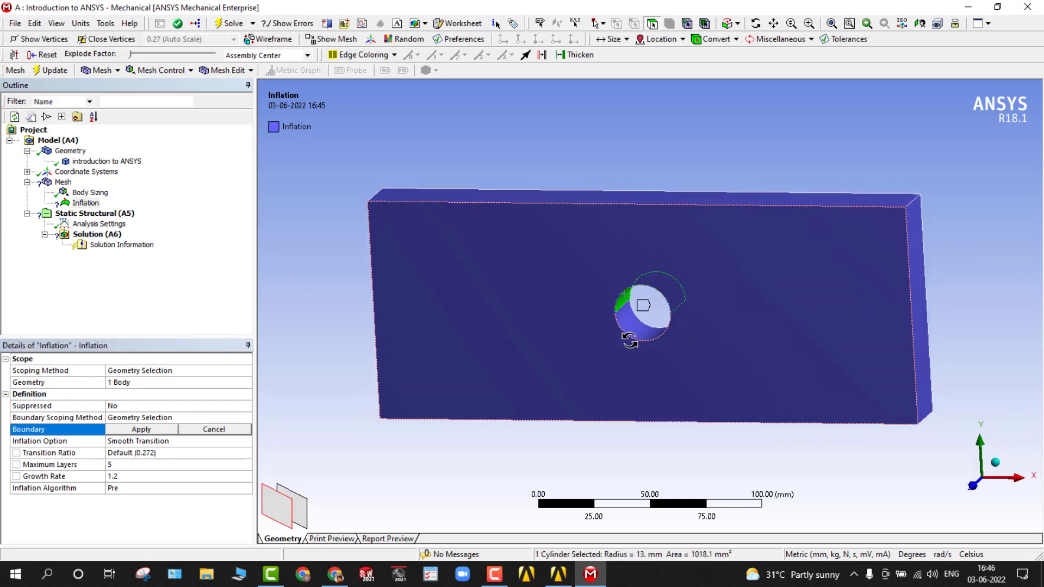
{"action": "left_click", "coordinate": [635, 328], "text": "ctrl"}
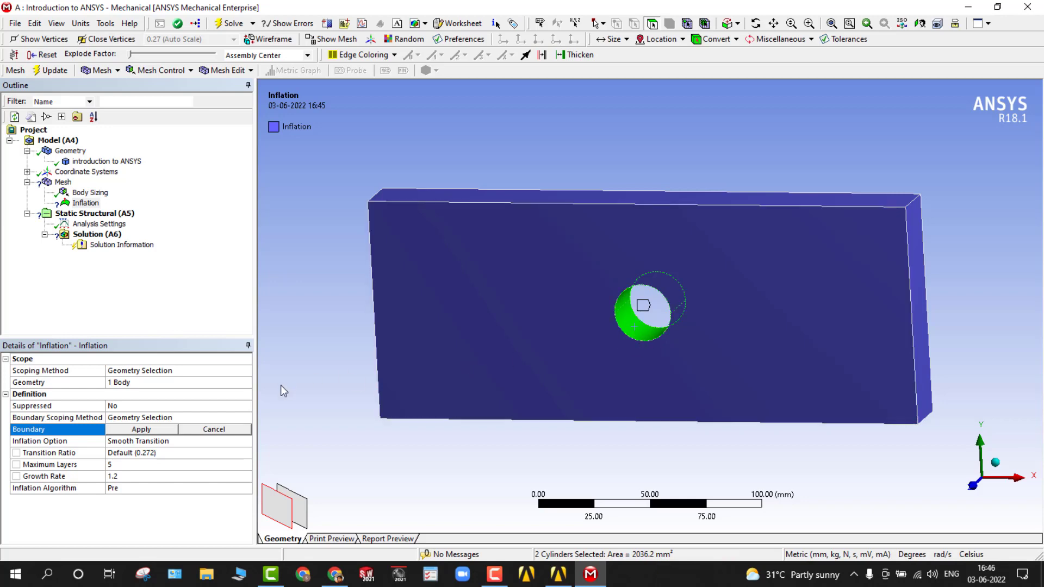
{"action": "left_click", "coordinate": [131, 429]}
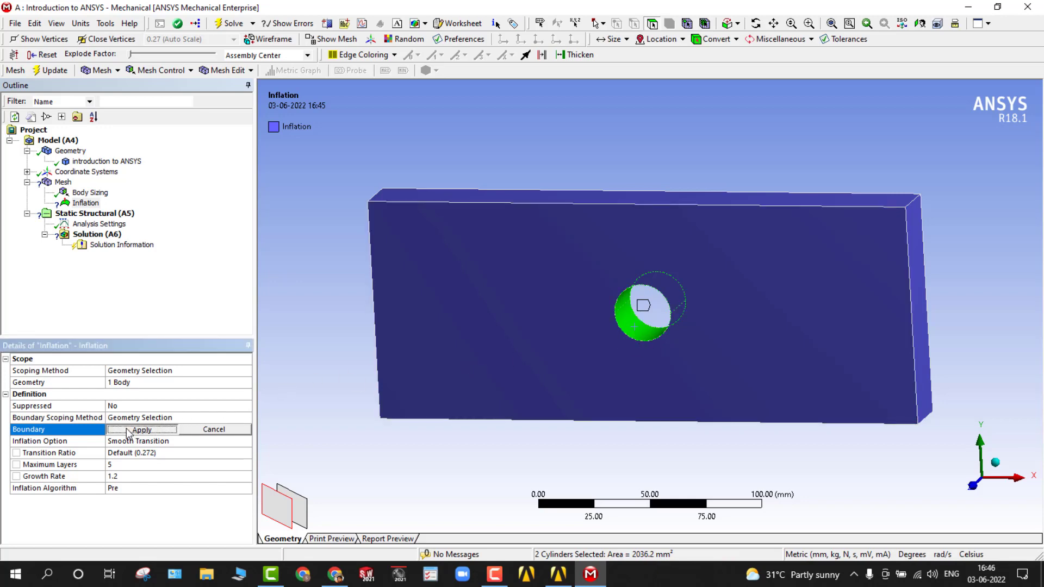
- Set the inflation's Maximum Layers to 3 and update the mesh
{"action": "left_click", "coordinate": [117, 462]}
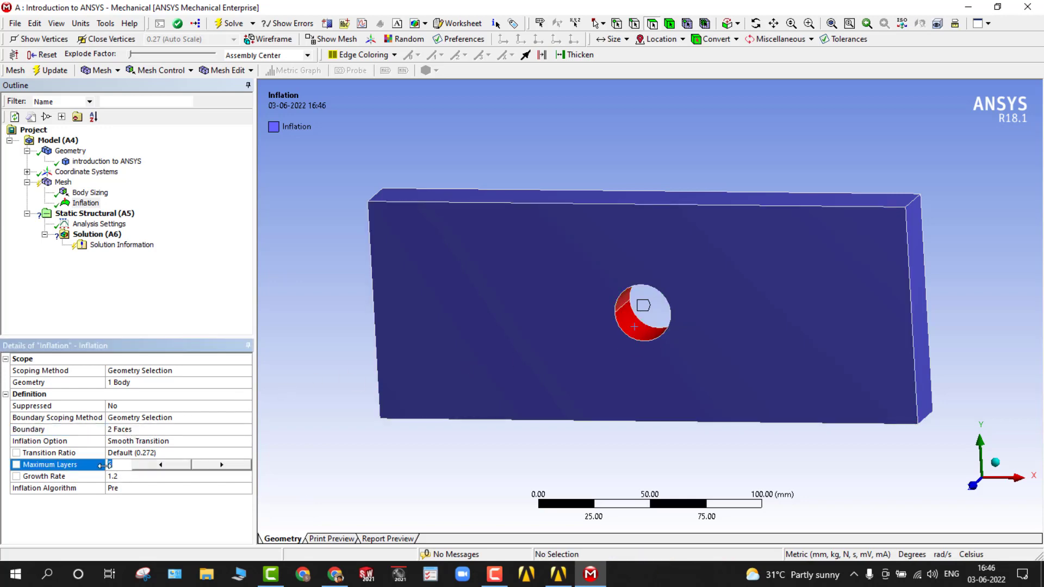
{"action": "type", "text": "7"}
{"action": "key", "text": "Return"}
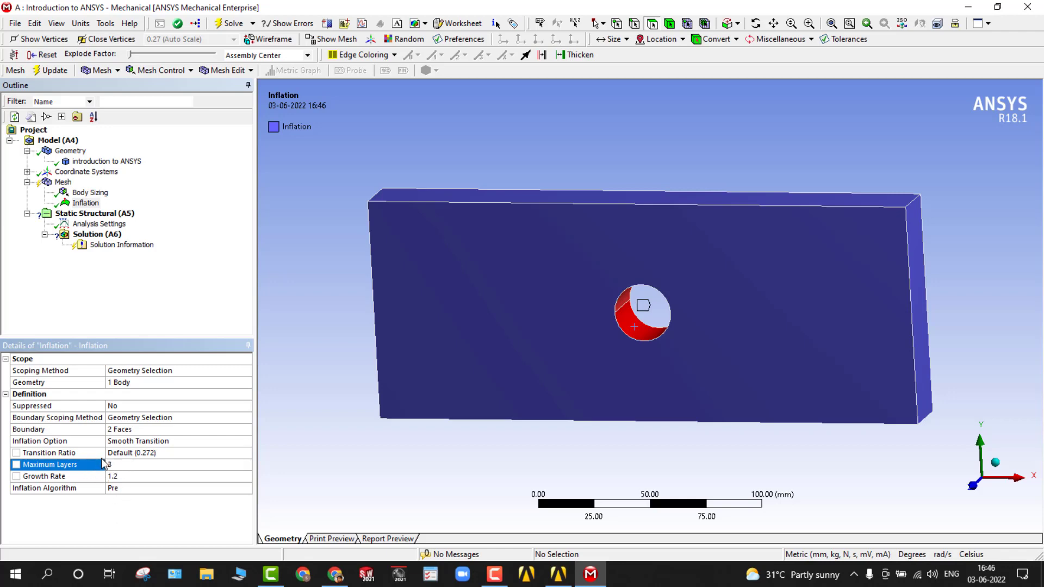
{"action": "left_click", "coordinate": [53, 71]}
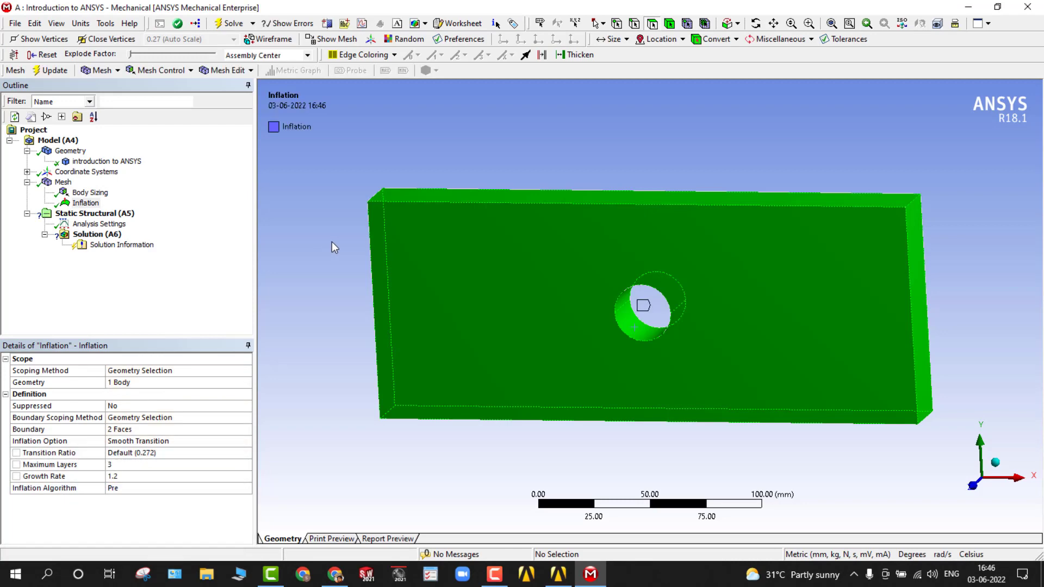
- Examine the inflation layers of the mesh around the hole up close
{"action": "left_click", "coordinate": [63, 182]}
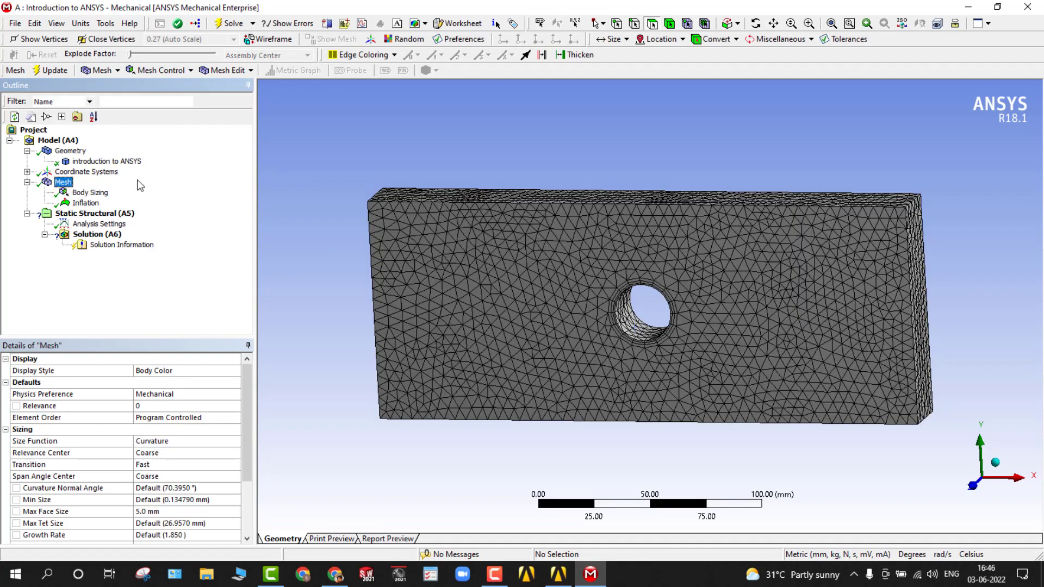
{"action": "middle_click_drag", "start_coordinate": [315, 305], "coordinate": [691, 317]}
{"action": "scroll", "coordinate": [646, 292], "scroll_direction": "up", "scroll_amount": 5}
{"action": "scroll", "coordinate": [690, 317], "scroll_direction": "down", "scroll_amount": 2}
{"action": "scroll", "coordinate": [691, 317], "scroll_direction": "up", "scroll_amount": 4}
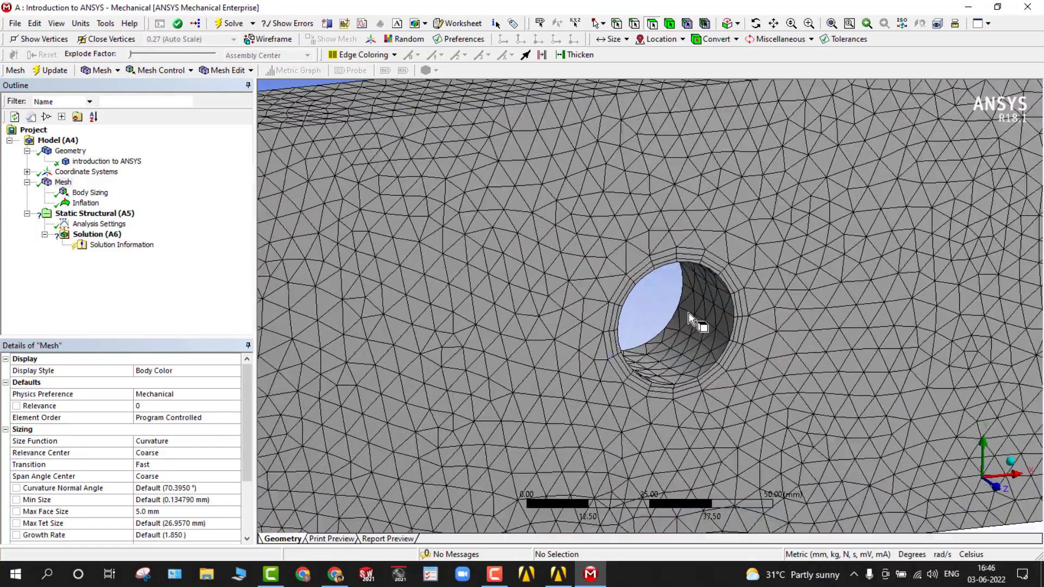
{"action": "scroll", "coordinate": [690, 317], "scroll_direction": "up", "scroll_amount": 5}
{"action": "scroll", "coordinate": [690, 316], "scroll_direction": "down", "scroll_amount": 9}
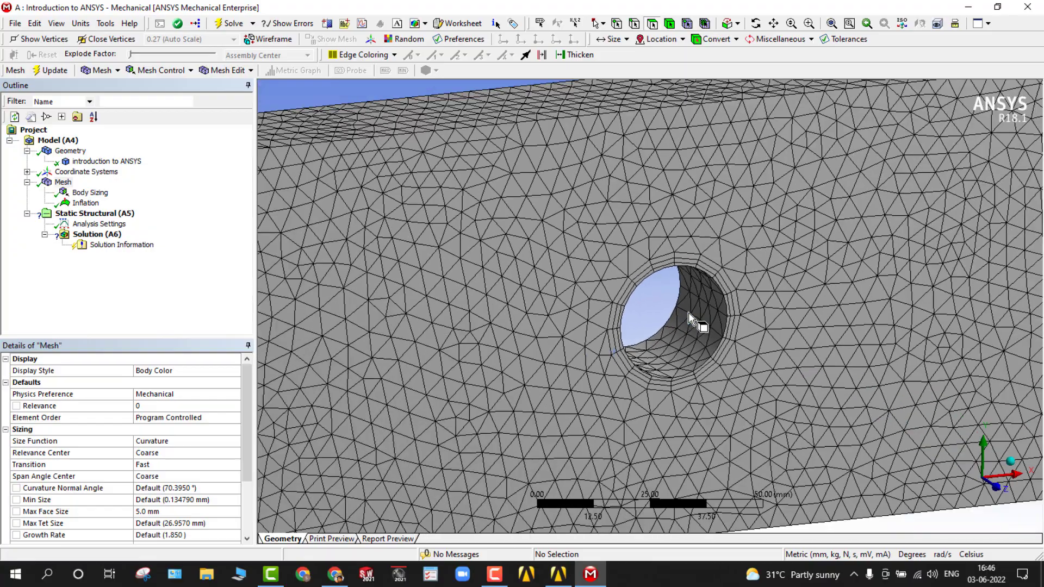
{"action": "mouse_move", "coordinate": [689, 317]}
{"action": "middle_mouse_down"}
{"action": "mouse_move", "coordinate": [580, 316]}
{"action": "mouse_move", "coordinate": [609, 306]}
{"action": "mouse_move", "coordinate": [575, 300]}
{"action": "mouse_move", "coordinate": [760, 273]}
{"action": "mouse_move", "coordinate": [708, 311]}
{"action": "middle_mouse_up"}
- Delete the Inflation control and update the mesh with only the body sizing applied
{"action": "left_click", "coordinate": [85, 202]}
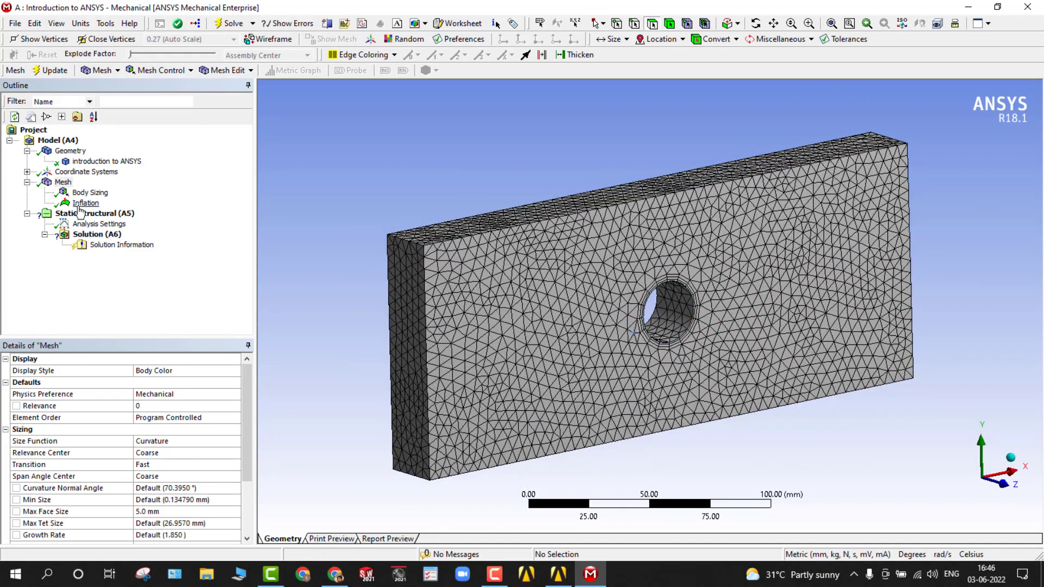
{"action": "right_click", "coordinate": [82, 204]}
{"action": "left_click", "coordinate": [129, 363]}
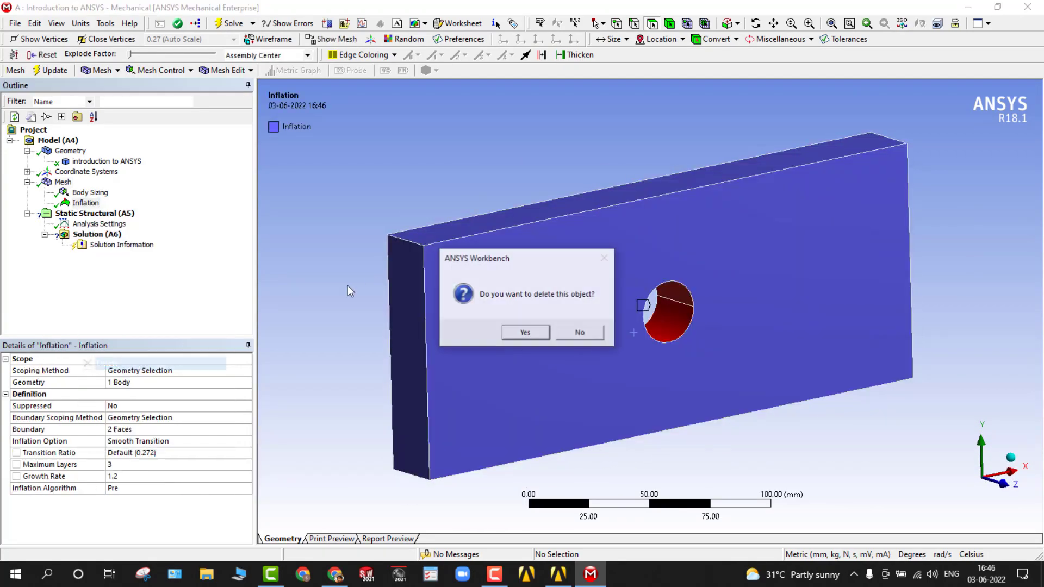
{"action": "left_click", "coordinate": [526, 330]}
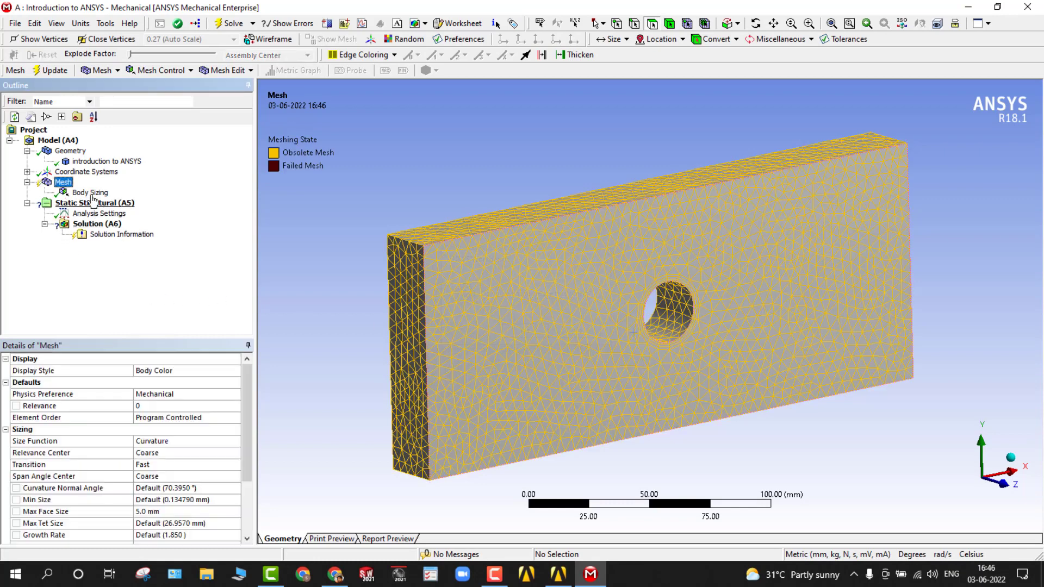
{"action": "left_click", "coordinate": [49, 70]}
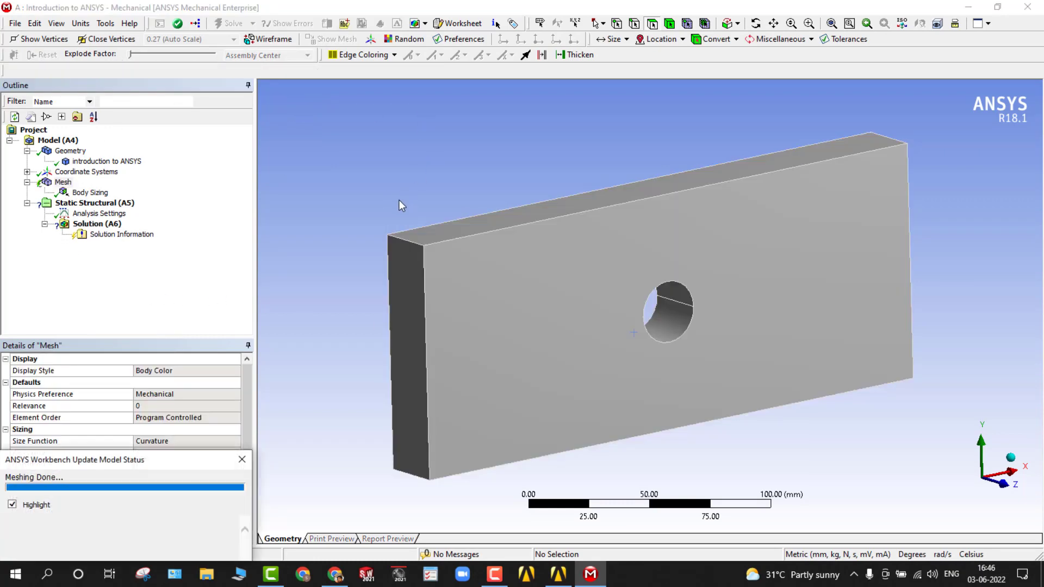
{"action": "middle_click_drag", "start_coordinate": [337, 200], "coordinate": [279, 214]}
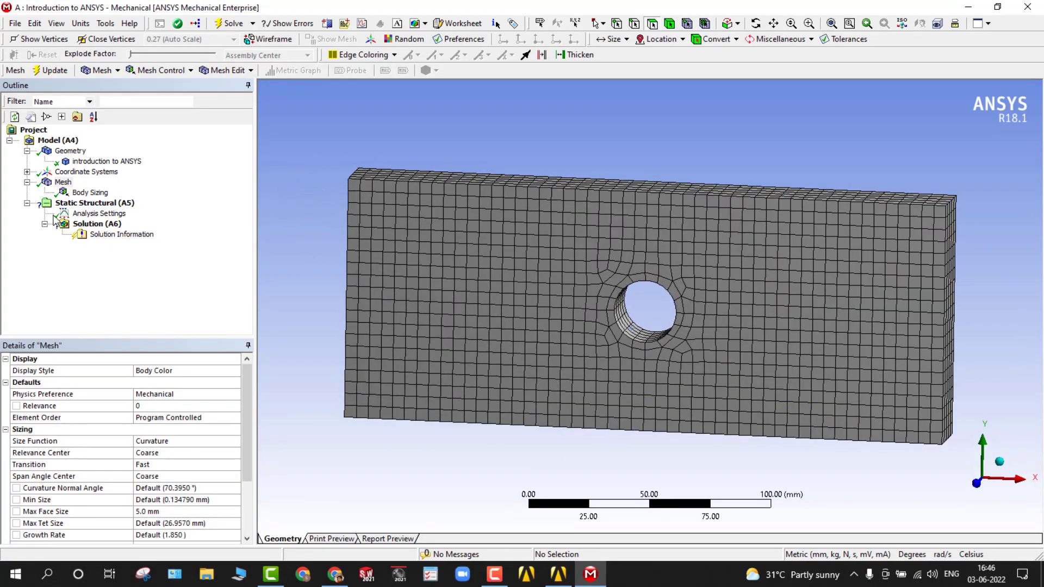
- Add a fixed support to the static structural analysis on the four edges of the plate's negative-X end face
{"action": "left_click", "coordinate": [87, 204]}
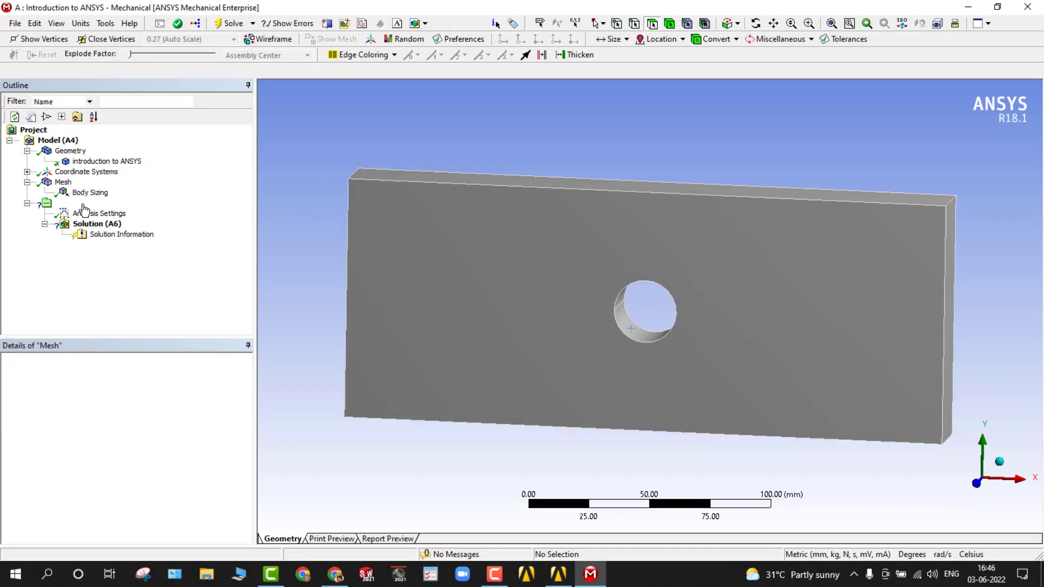
{"action": "right_click", "coordinate": [97, 206]}
{"action": "mouse_move", "coordinate": [104, 211]}
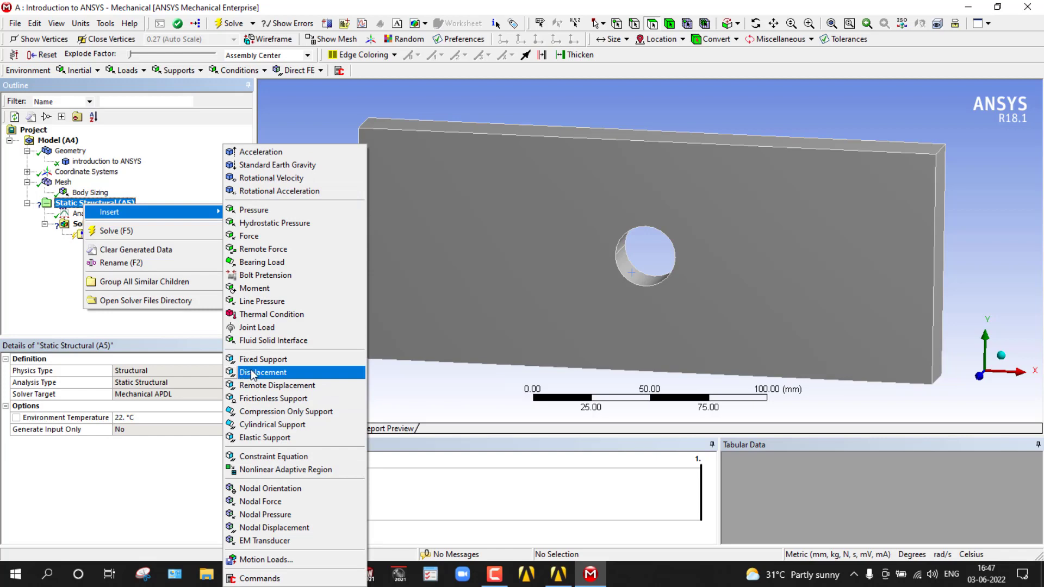
{"action": "left_click", "coordinate": [263, 358]}
{"action": "middle_click_drag", "start_coordinate": [320, 245], "coordinate": [377, 269]}
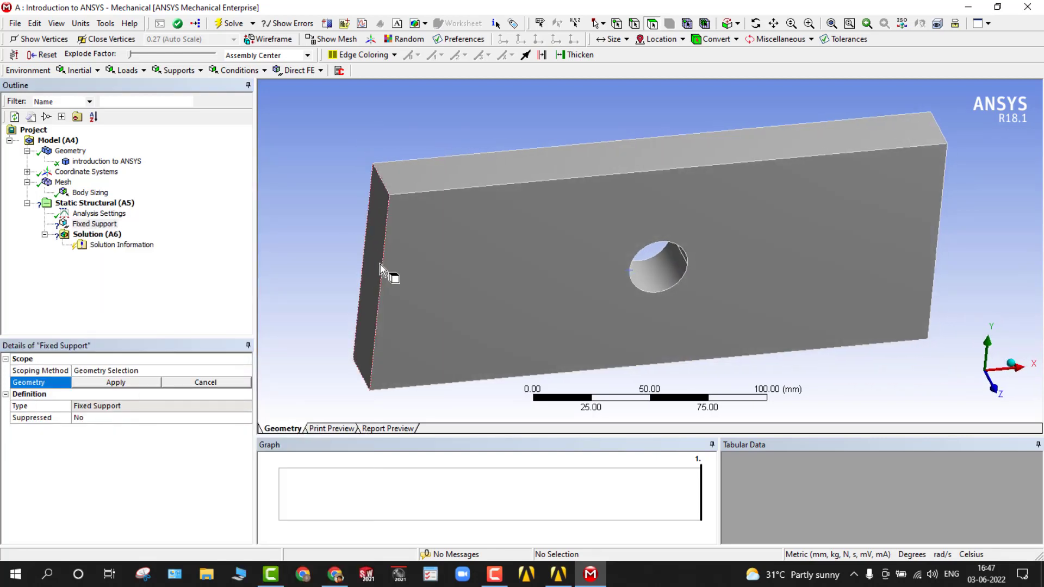
{"action": "left_click", "coordinate": [634, 25]}
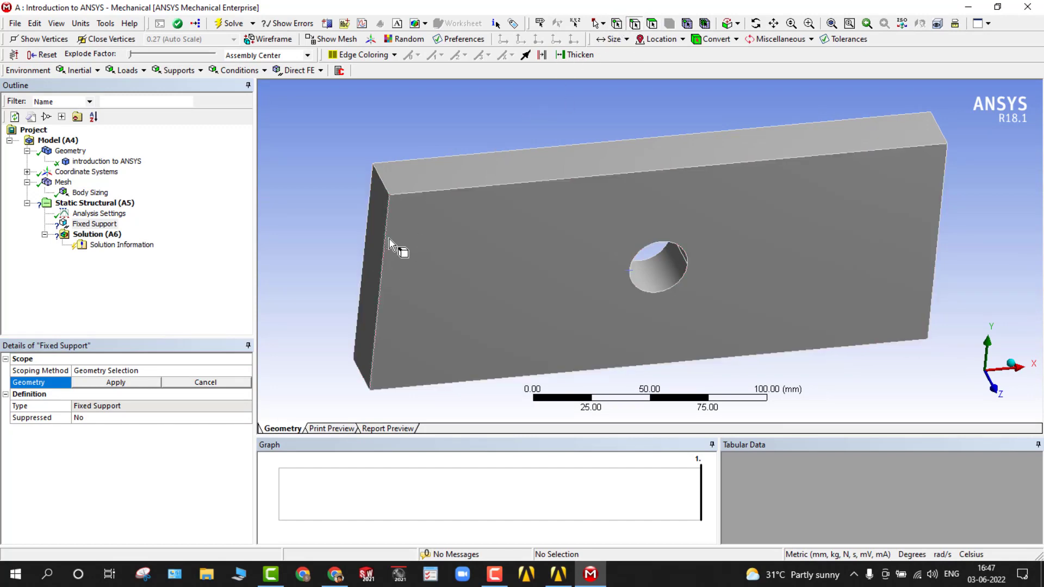
{"action": "left_click", "coordinate": [386, 242]}
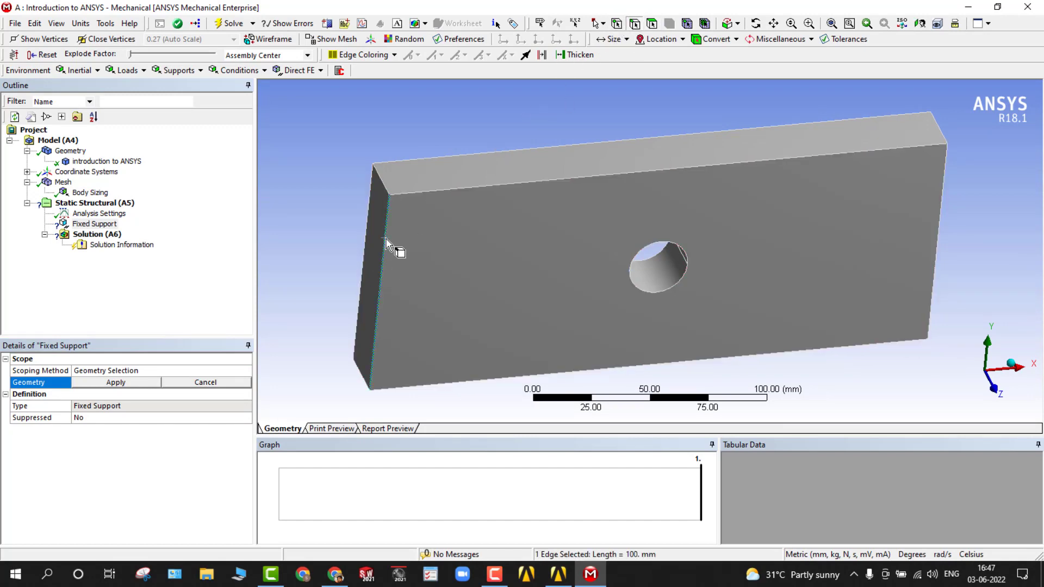
{"action": "left_click", "coordinate": [383, 184], "text": "ctrl"}
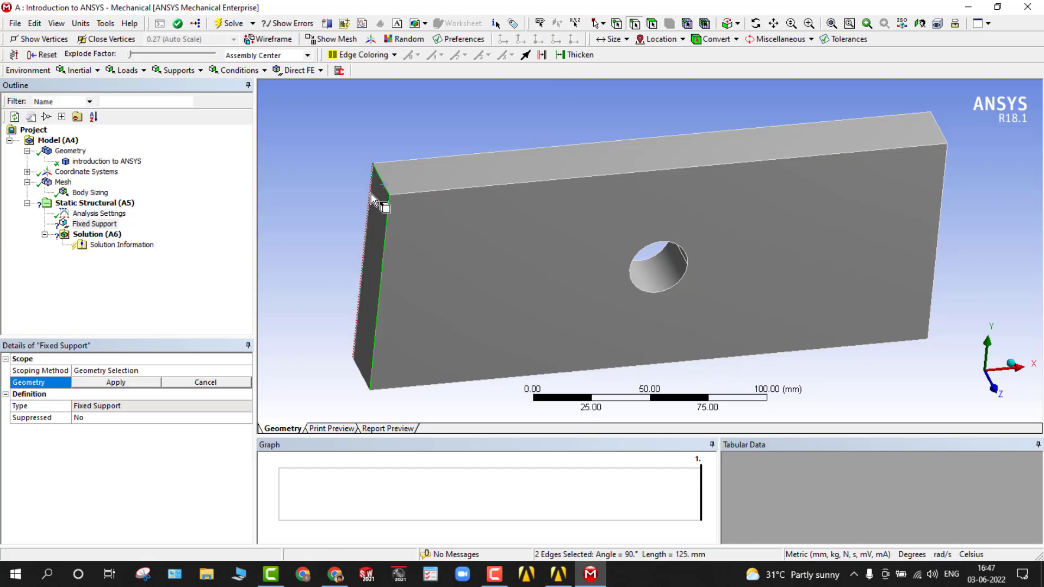
{"action": "left_click", "coordinate": [371, 194], "text": "ctrl"}
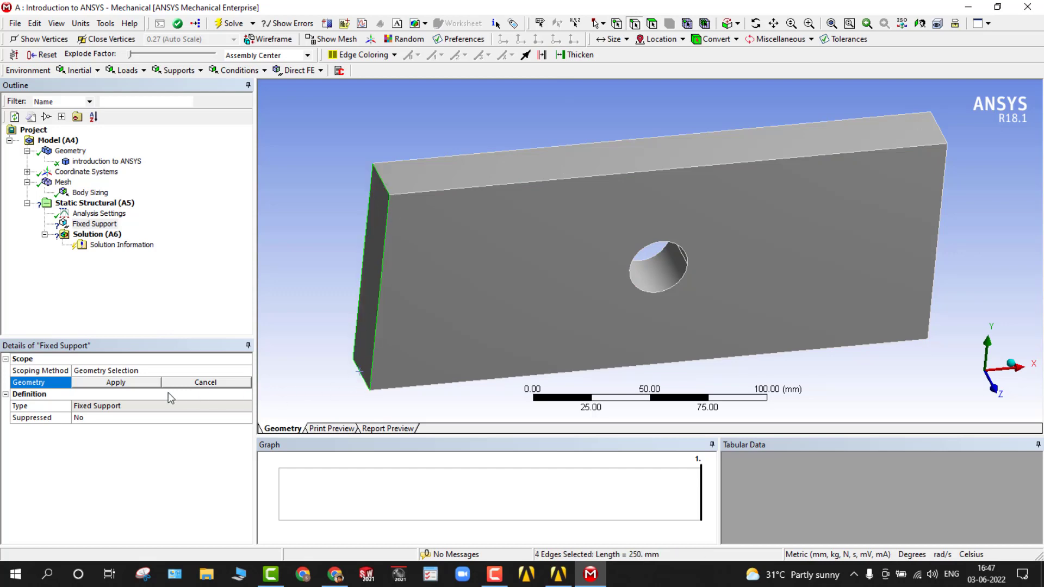
{"action": "left_click", "coordinate": [115, 383]}
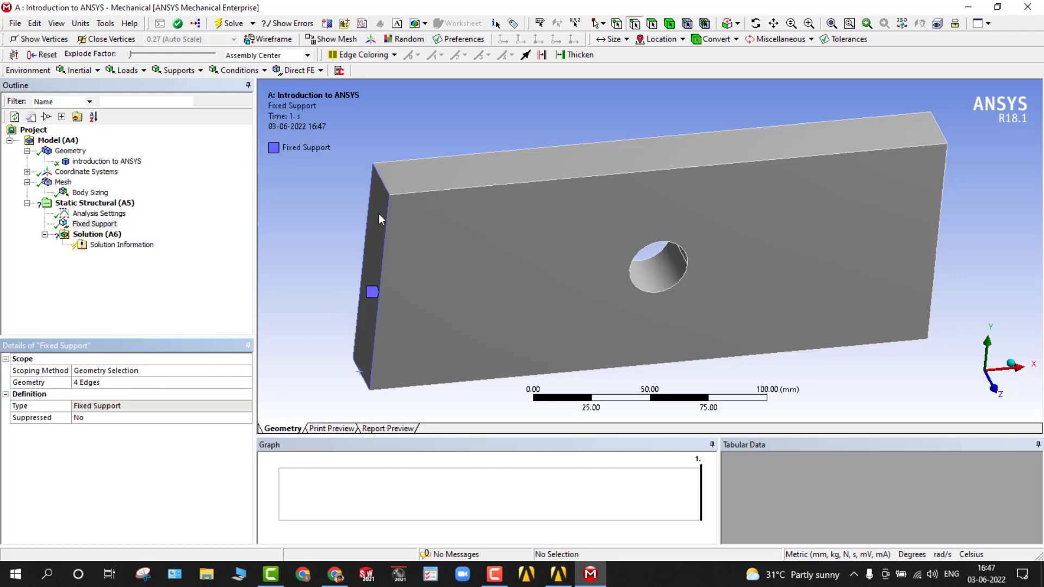
- Add a force to the analysis and scope it to the plate's end face opposite the fixed support
{"action": "scroll", "coordinate": [291, 275], "scroll_direction": "down", "scroll_amount": 2}
{"action": "middle_click_drag", "start_coordinate": [344, 257], "coordinate": [299, 240]}
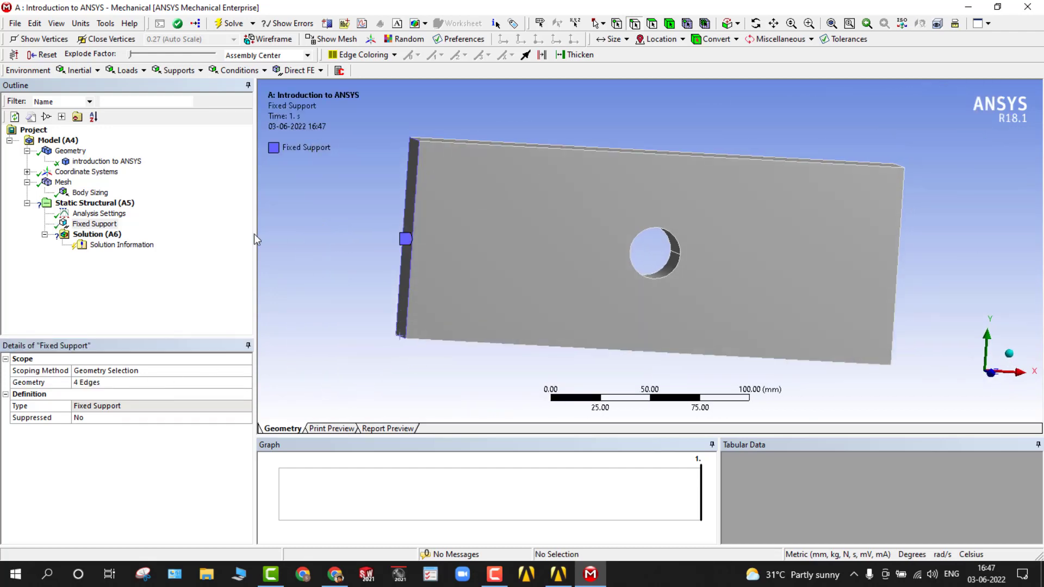
{"action": "right_click", "coordinate": [87, 206]}
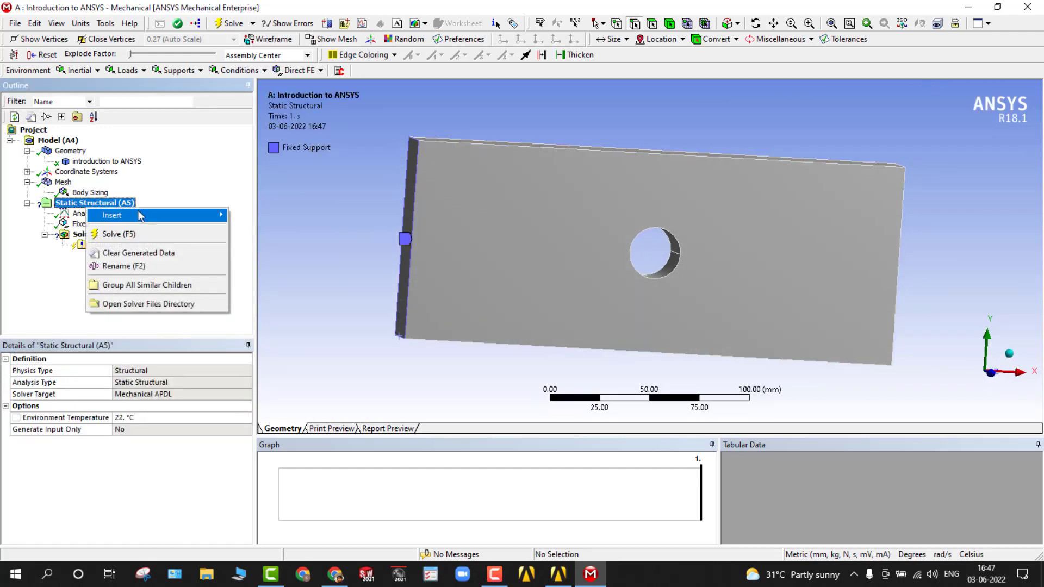
{"action": "mouse_move", "coordinate": [134, 215]}
{"action": "left_click", "coordinate": [292, 238]}
{"action": "middle_click_drag", "start_coordinate": [292, 239], "coordinate": [761, 250]}
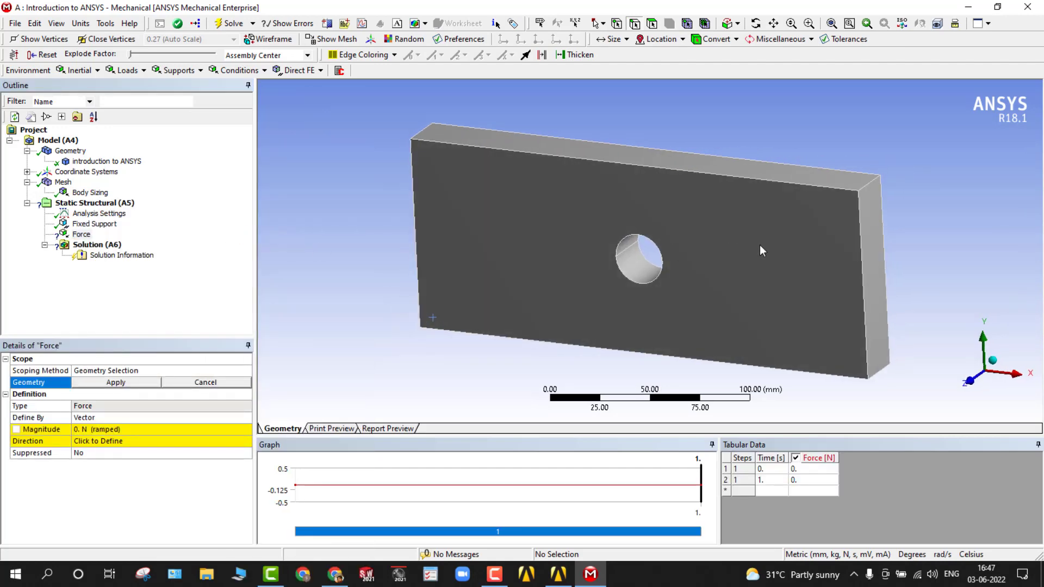
{"action": "left_click", "coordinate": [652, 24]}
{"action": "left_click", "coordinate": [869, 250]}
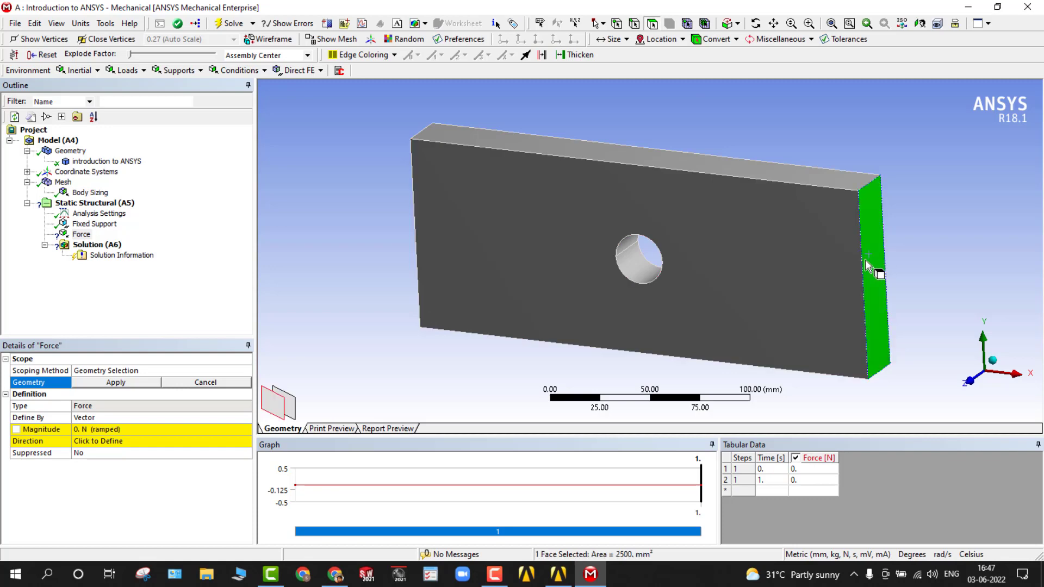
{"action": "middle_click_drag", "start_coordinate": [869, 250], "coordinate": [575, 263]}
{"action": "left_click", "coordinate": [289, 403]}
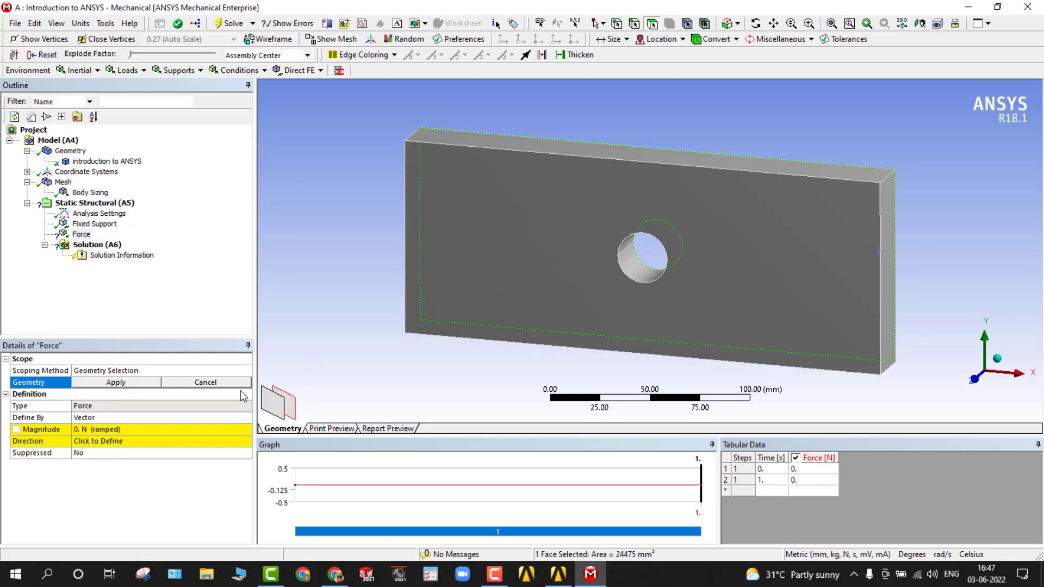
{"action": "left_click", "coordinate": [885, 240]}
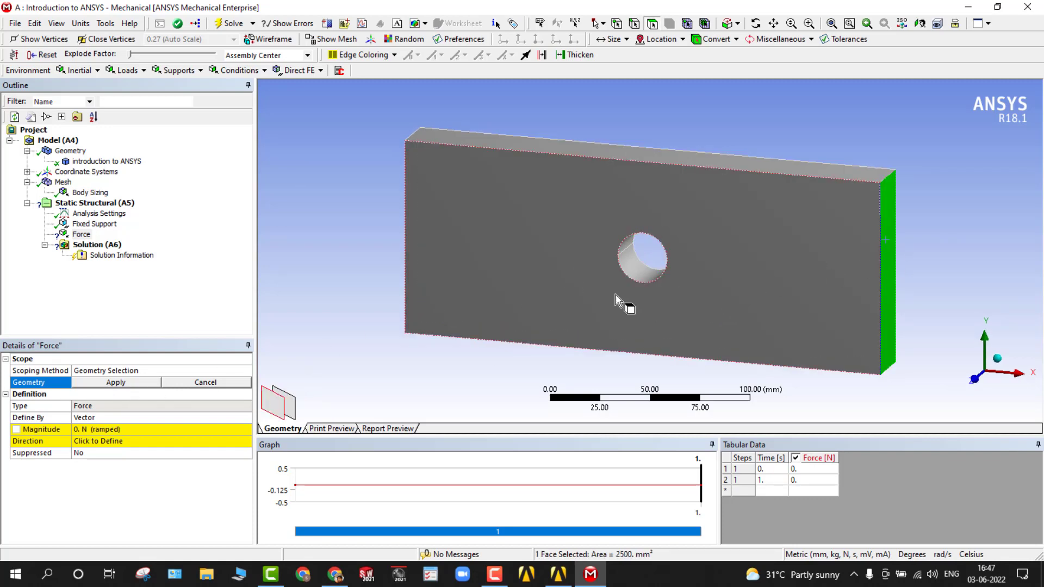
{"action": "left_click", "coordinate": [116, 382]}
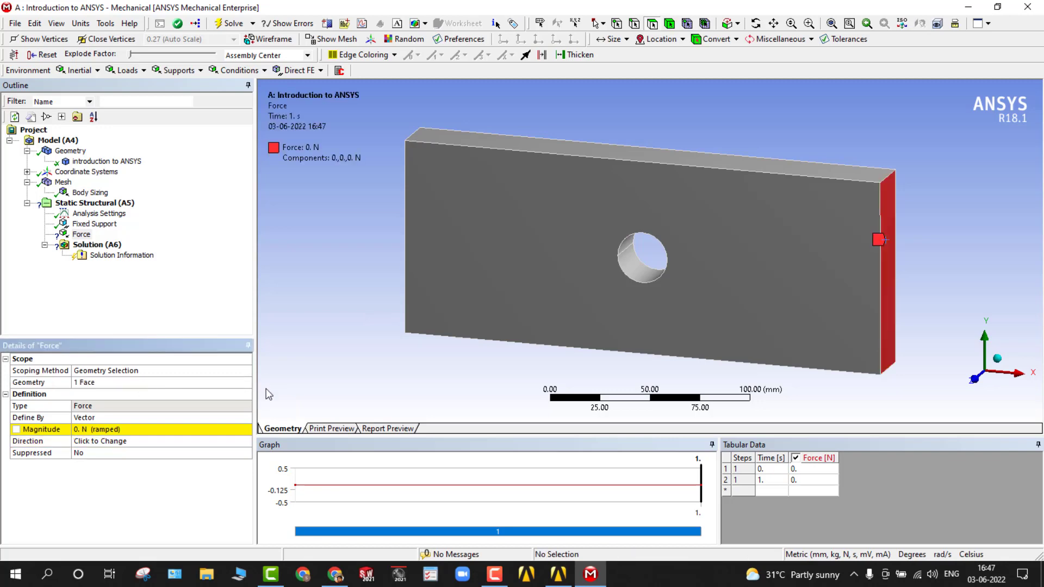
- Set the force magnitude to 10000 N and its direction outward from the loaded end face along positive X
{"action": "left_click", "coordinate": [151, 429]}
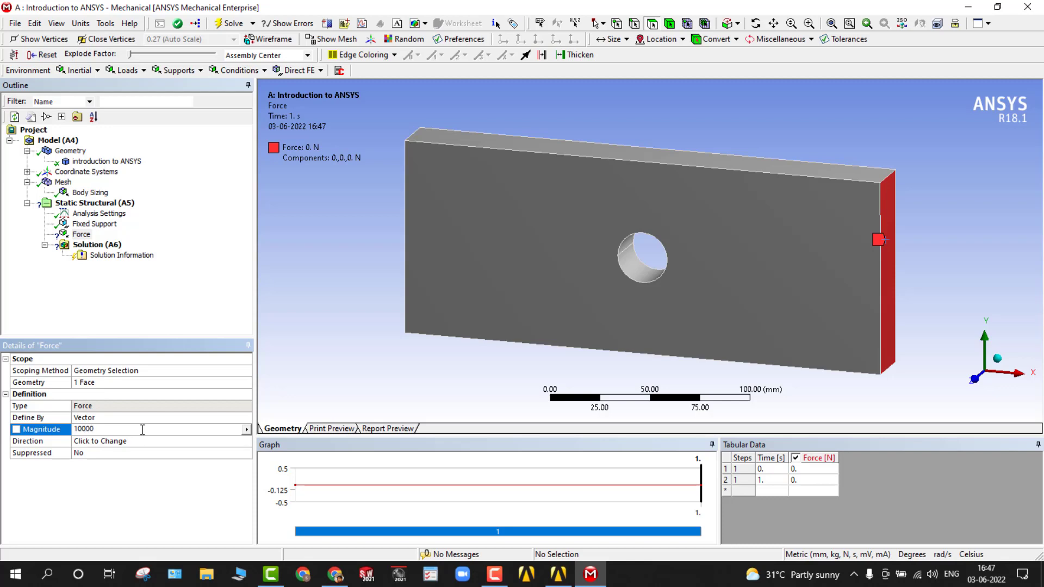
{"action": "type", "text": "10000"}
{"action": "left_click", "coordinate": [153, 441]}
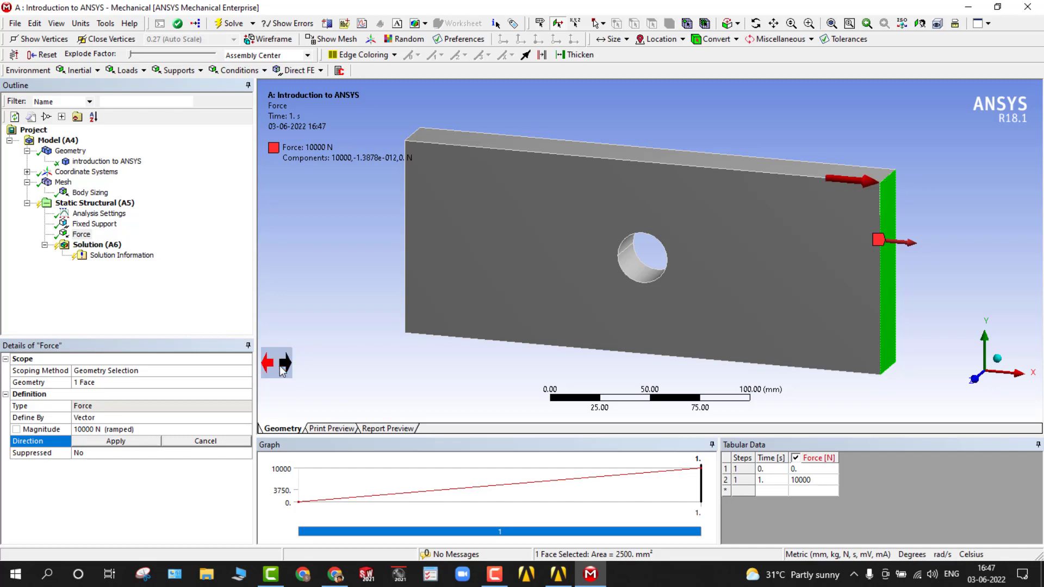
{"action": "left_click", "coordinate": [116, 443]}
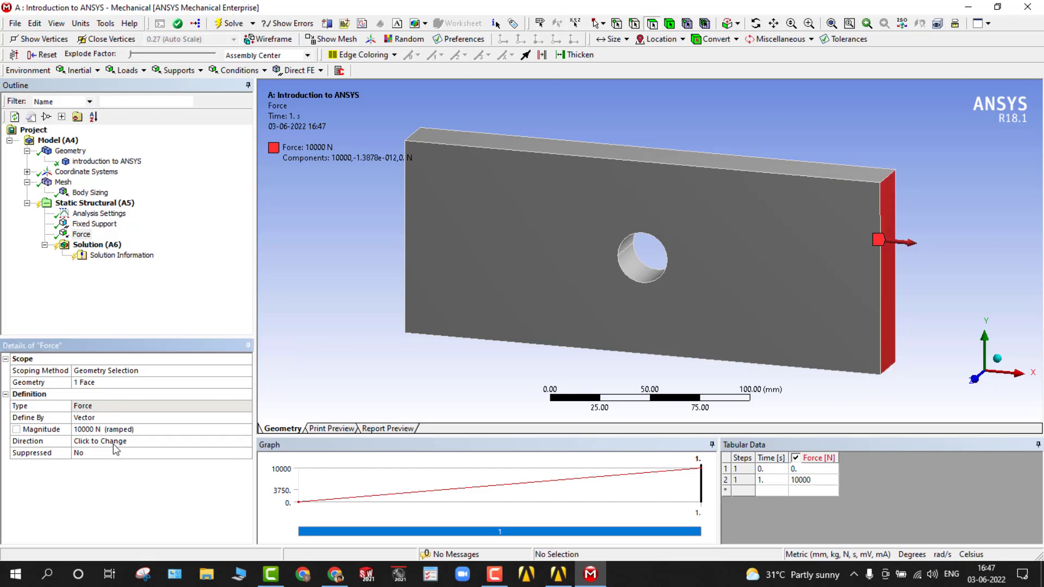
- Add Total Deformation and Equivalent (von-Mises) Stress results to the solution
{"action": "right_click", "coordinate": [86, 250]}
{"action": "mouse_move", "coordinate": [214, 253]}
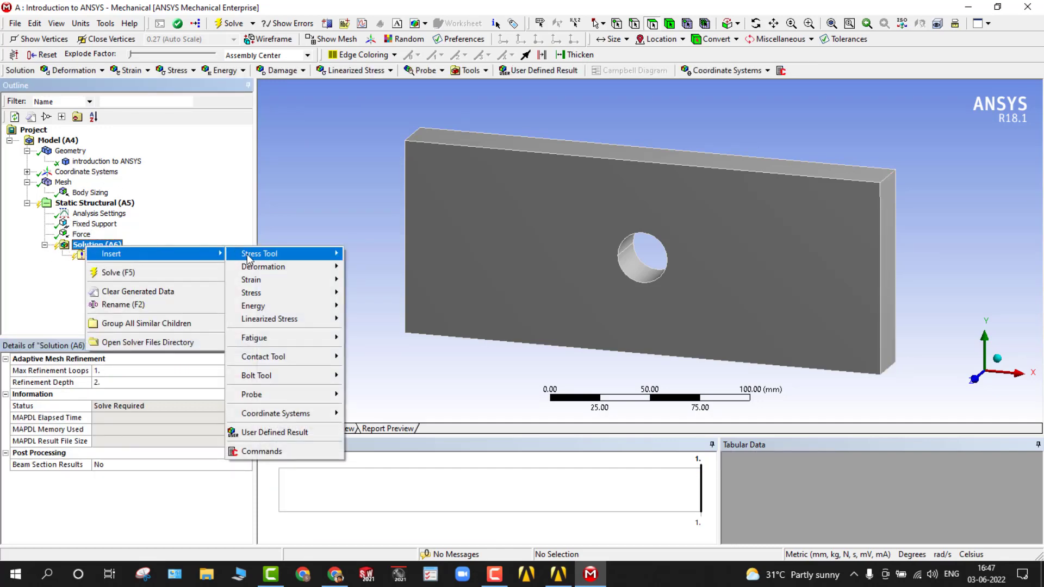
{"action": "mouse_move", "coordinate": [280, 261]}
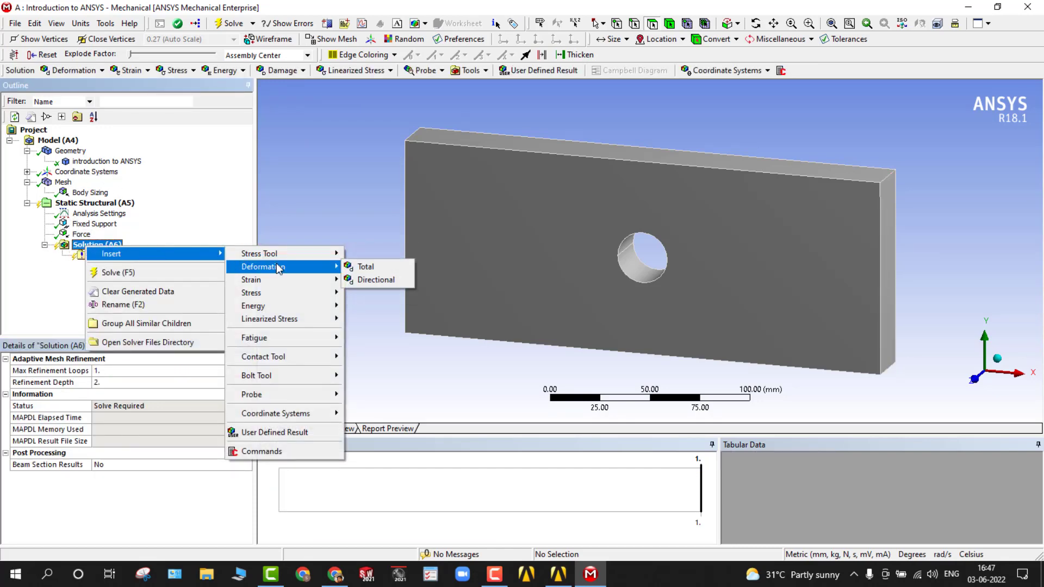
{"action": "left_click", "coordinate": [363, 266]}
{"action": "right_click", "coordinate": [103, 245]}
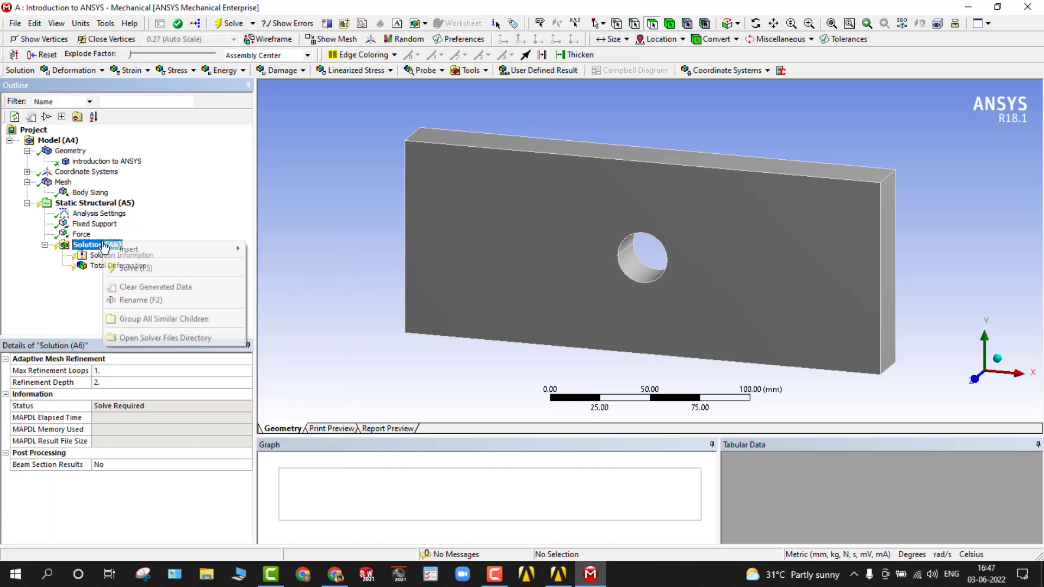
{"action": "mouse_move", "coordinate": [182, 251]}
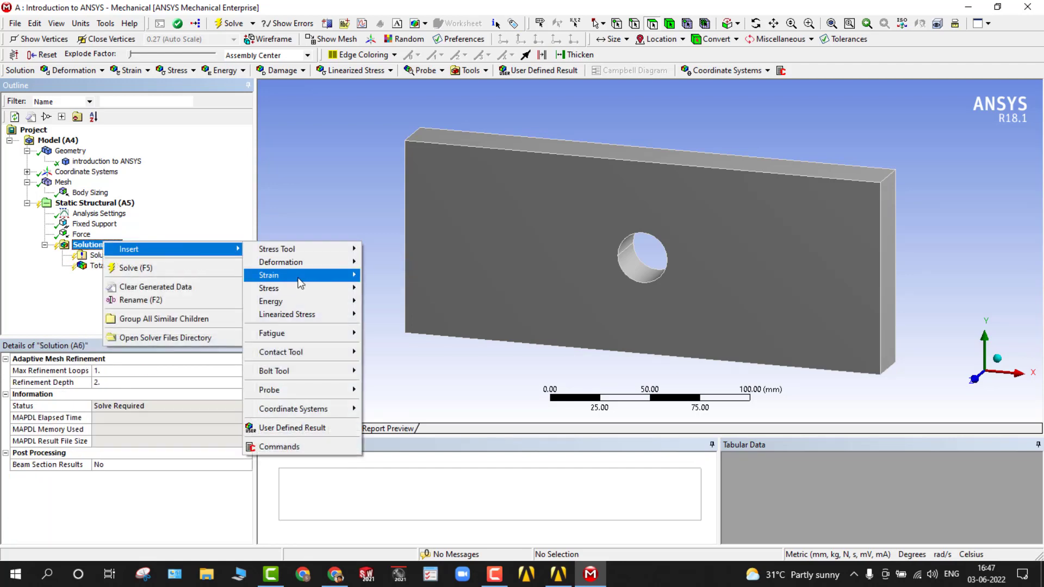
{"action": "mouse_move", "coordinate": [299, 279]}
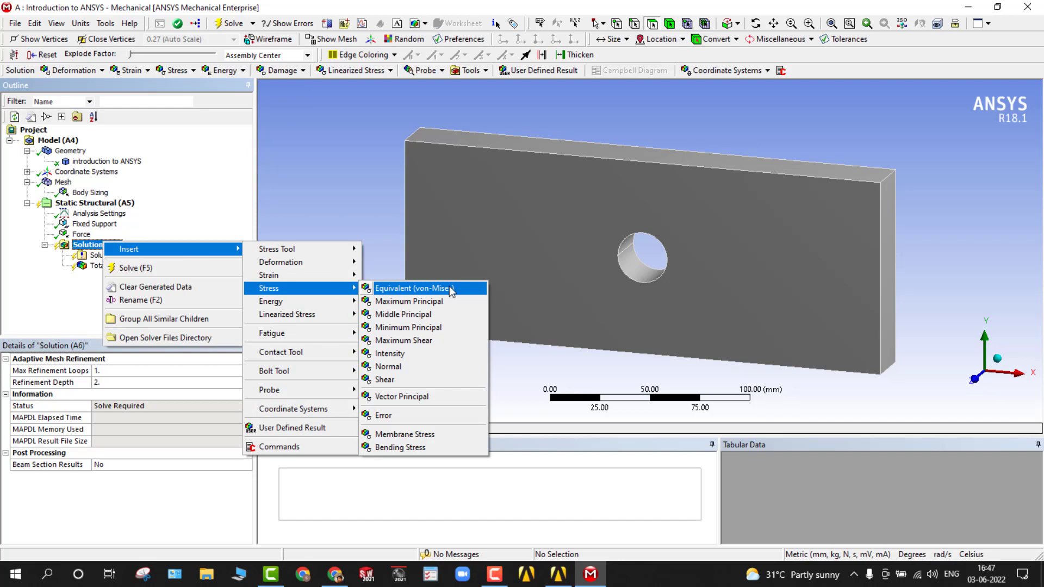
{"action": "left_click", "coordinate": [450, 292]}
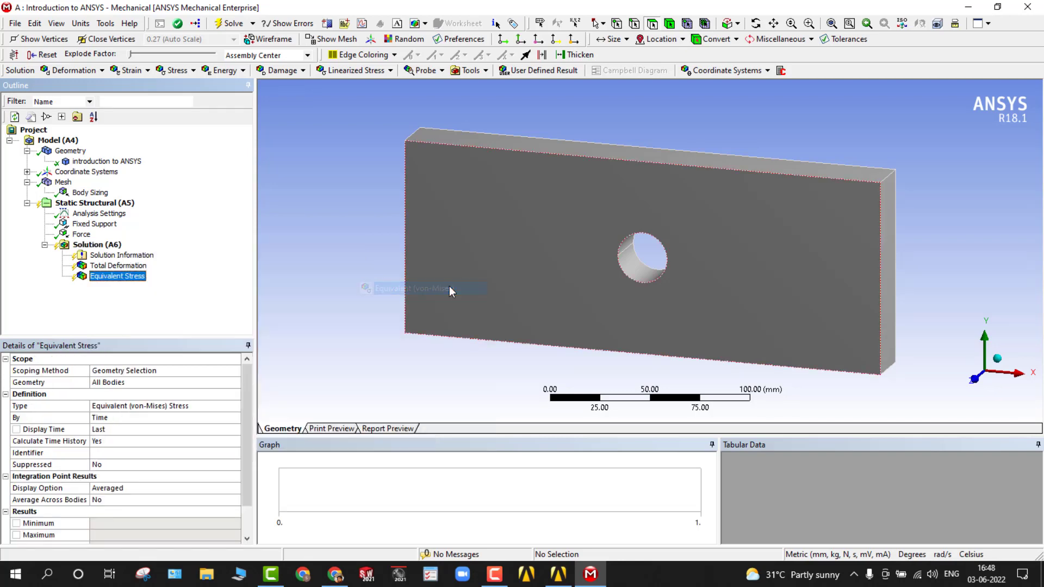
- Add a Max Equivalent Stress stress tool to the solution and display its Safety Factor result's details
{"action": "right_click", "coordinate": [64, 245]}
{"action": "mouse_move", "coordinate": [105, 260]}
{"action": "mouse_move", "coordinate": [242, 253]}
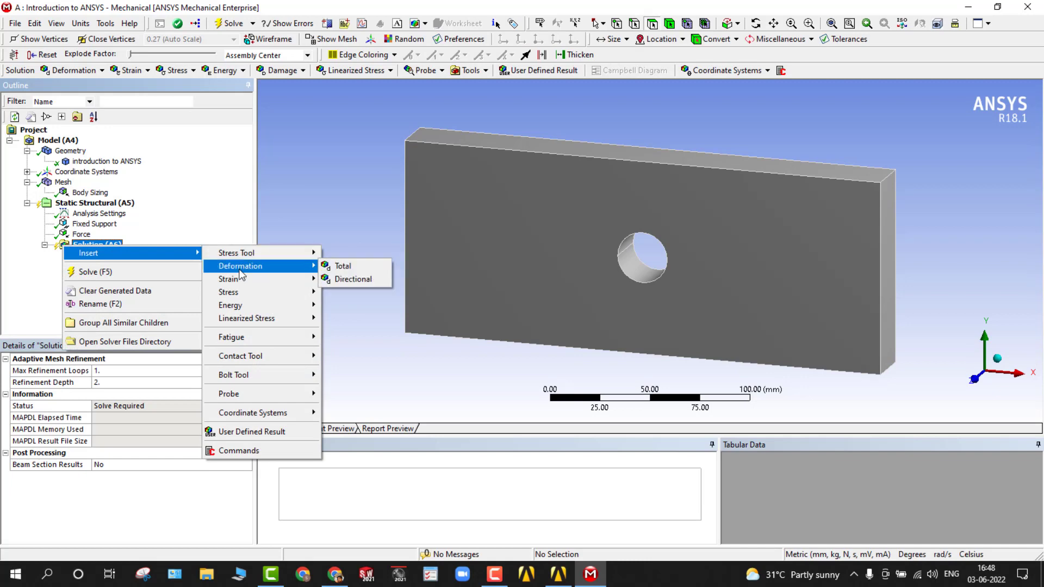
{"action": "mouse_move", "coordinate": [244, 282]}
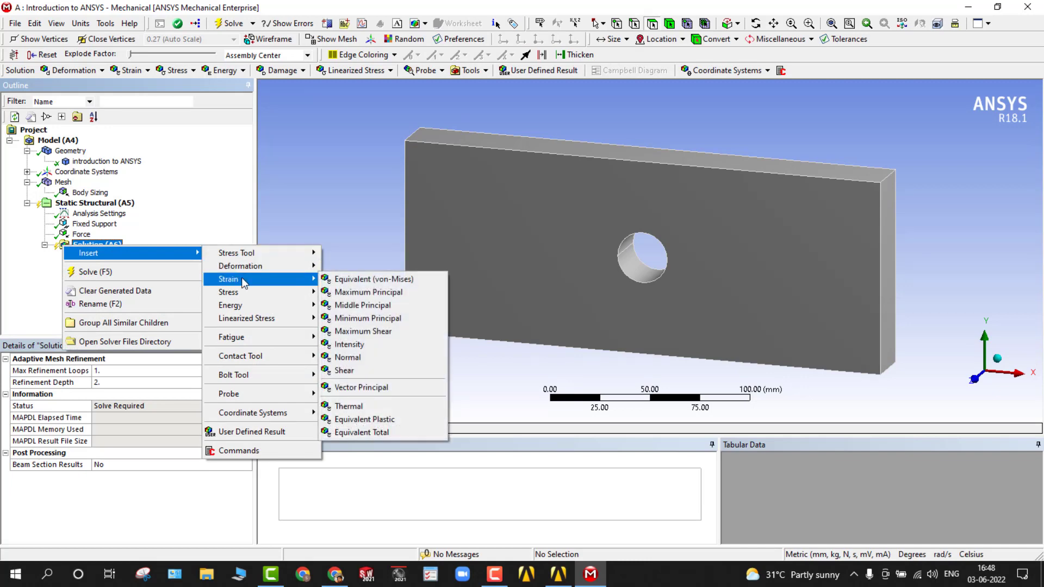
{"action": "mouse_move", "coordinate": [244, 293]}
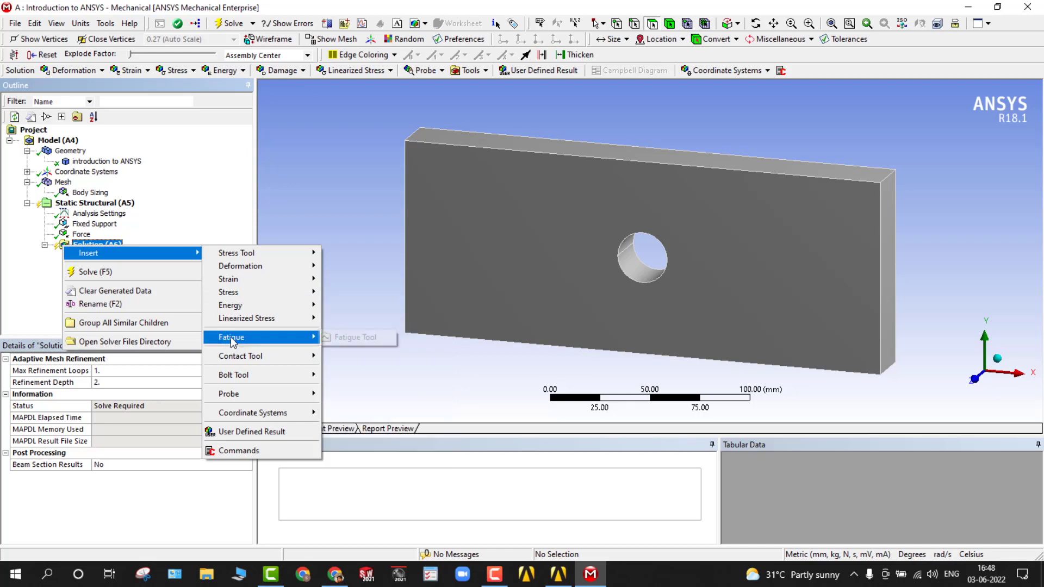
{"action": "mouse_move", "coordinate": [238, 361]}
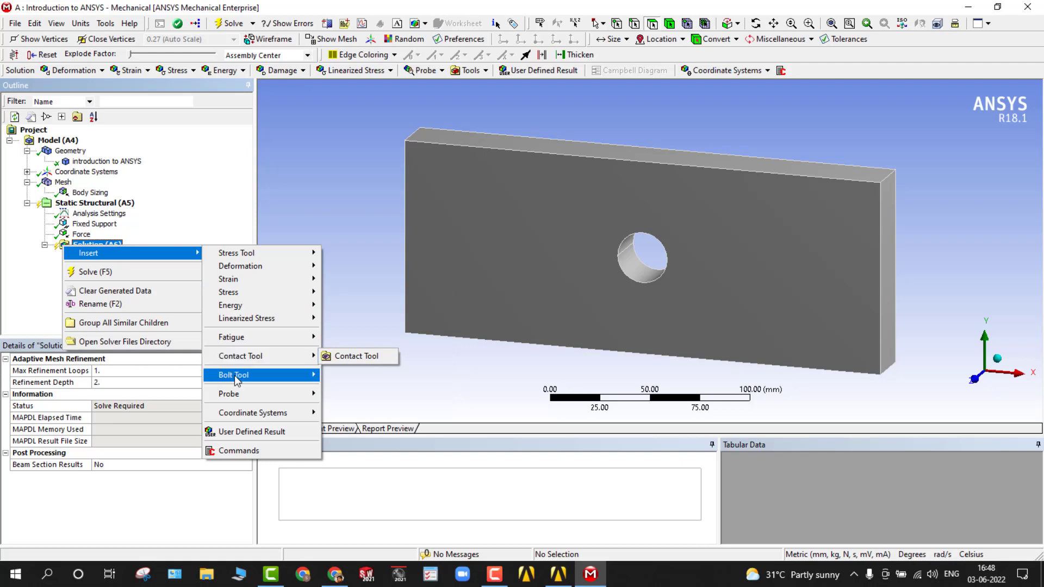
{"action": "mouse_move", "coordinate": [234, 343]}
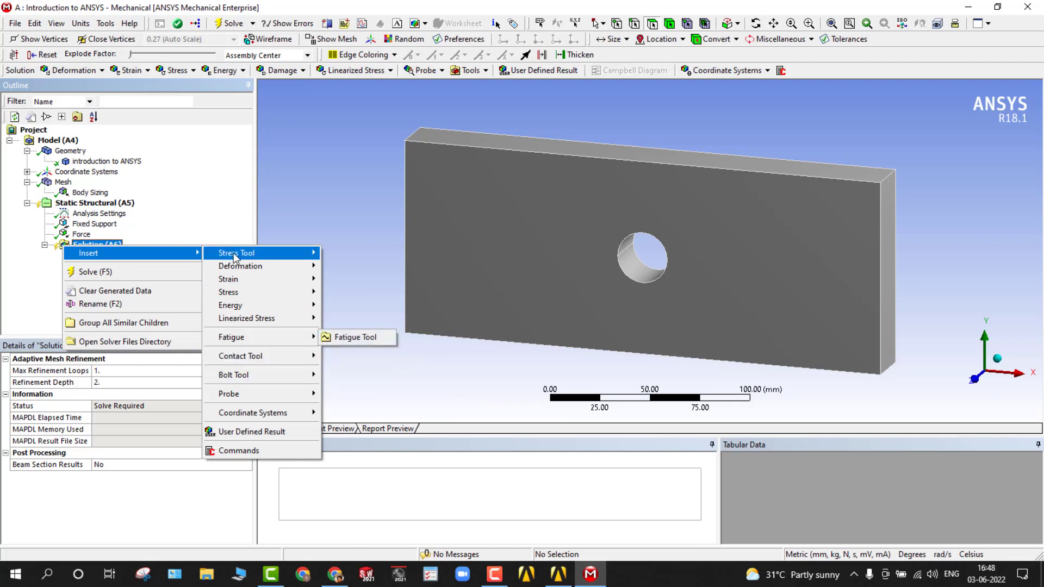
{"action": "mouse_move", "coordinate": [235, 258]}
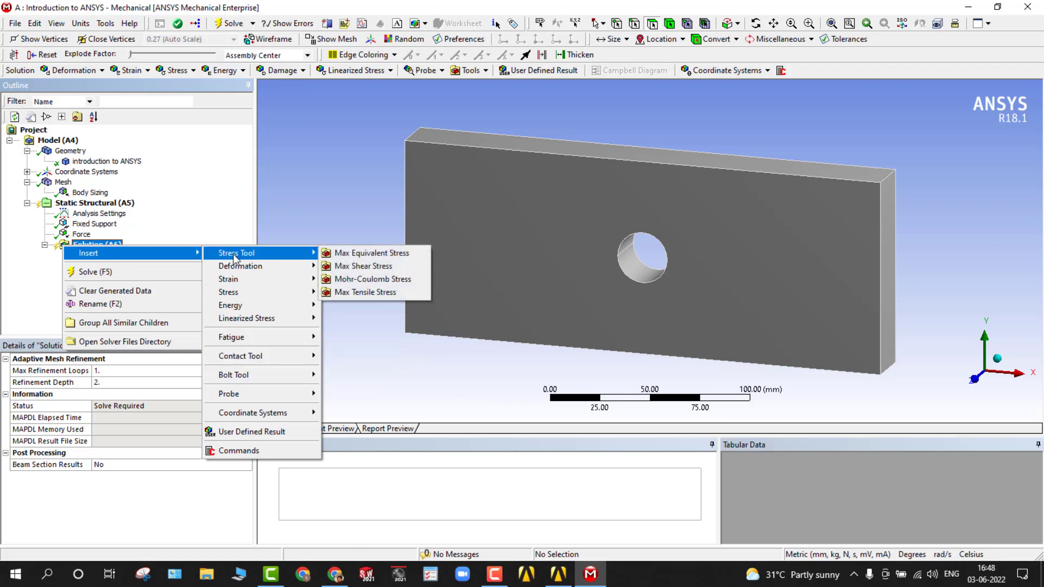
{"action": "left_click", "coordinate": [378, 254]}
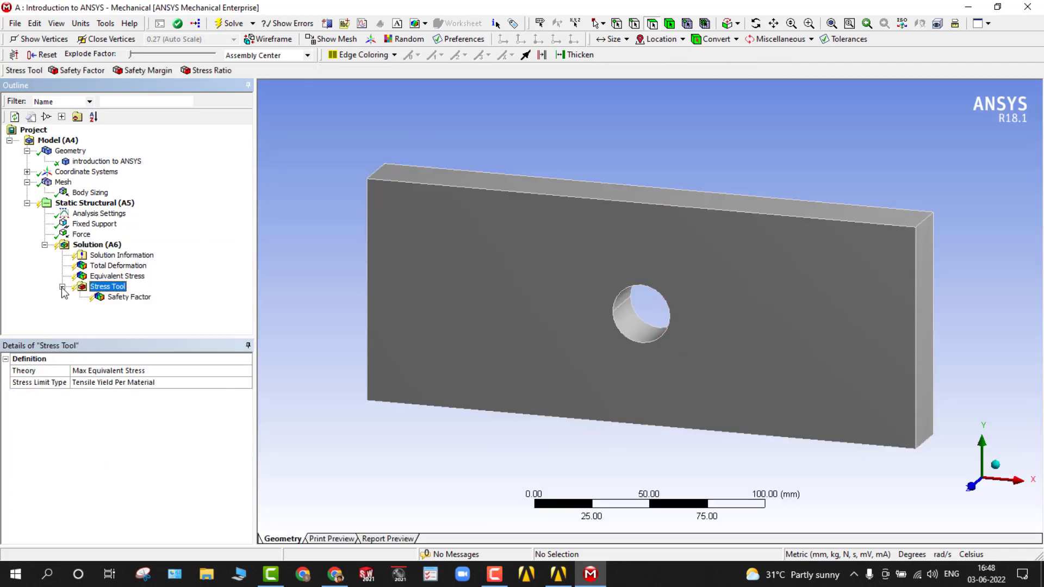
{"action": "left_click", "coordinate": [127, 298]}
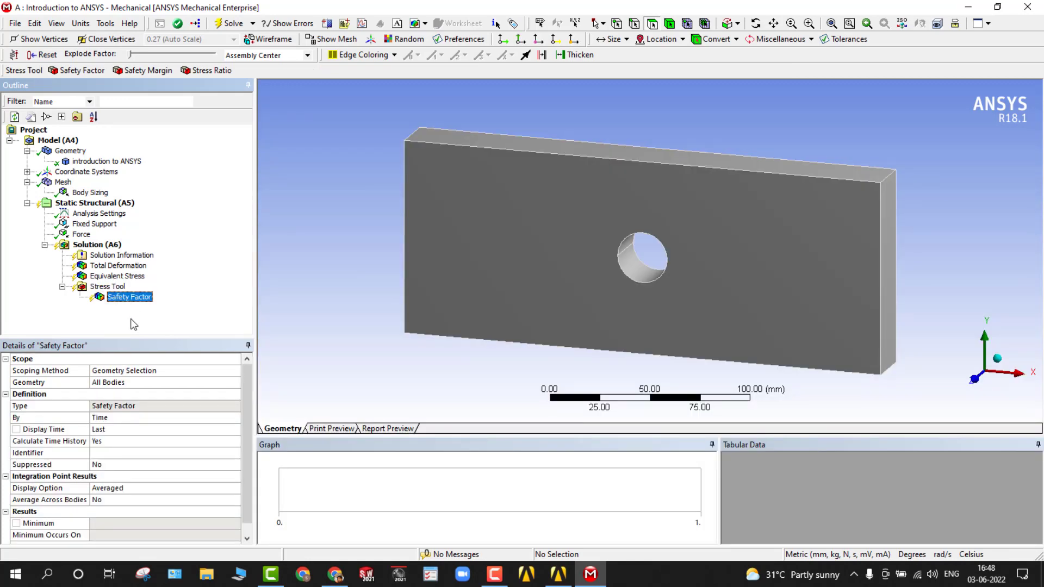
- Solve the static structural analysis
{"action": "left_click", "coordinate": [71, 205]}
{"action": "right_click", "coordinate": [71, 209]}
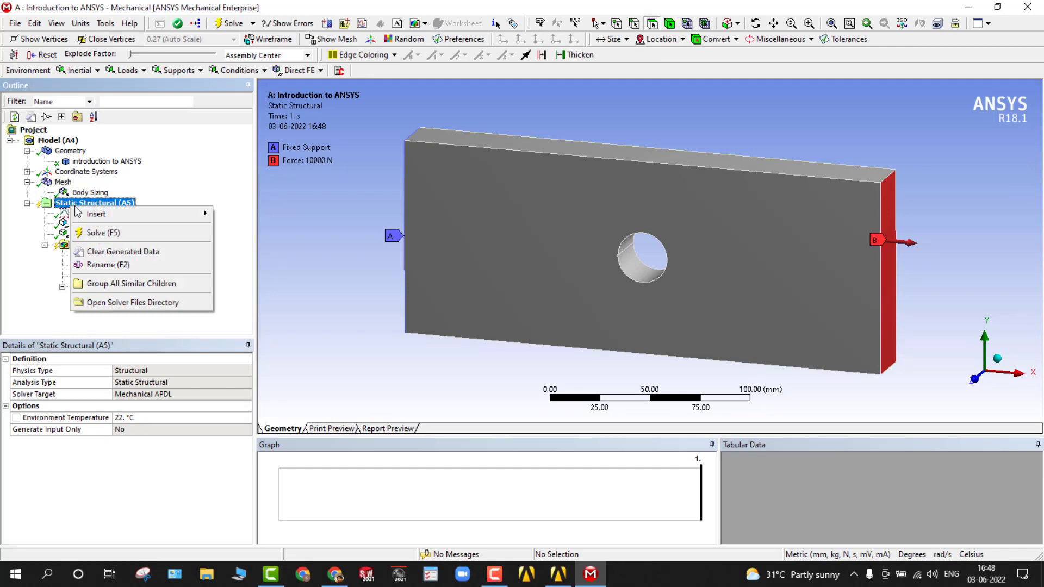
{"action": "left_click", "coordinate": [97, 233]}
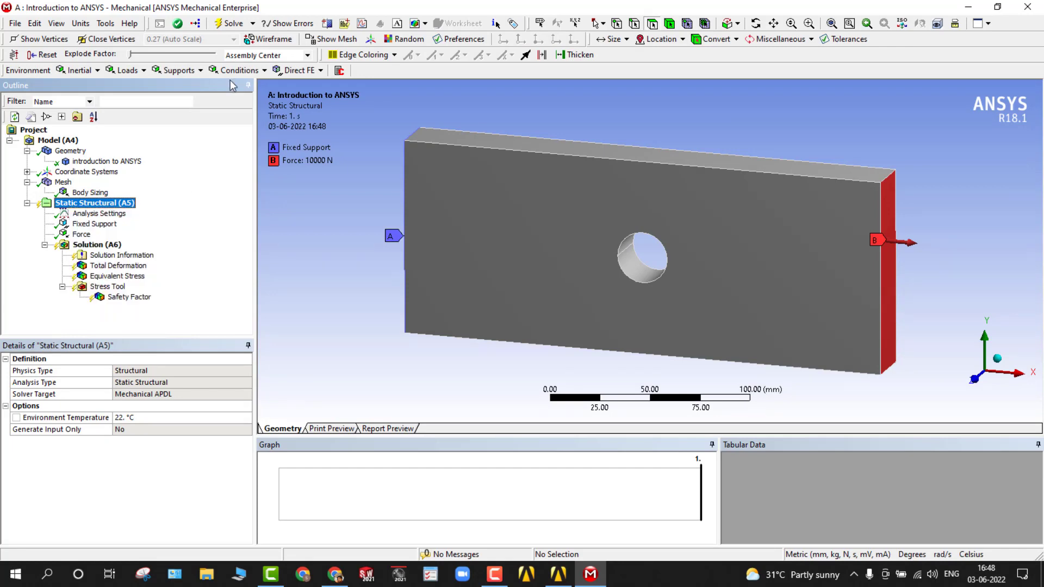
{"action": "left_click", "coordinate": [253, 24]}
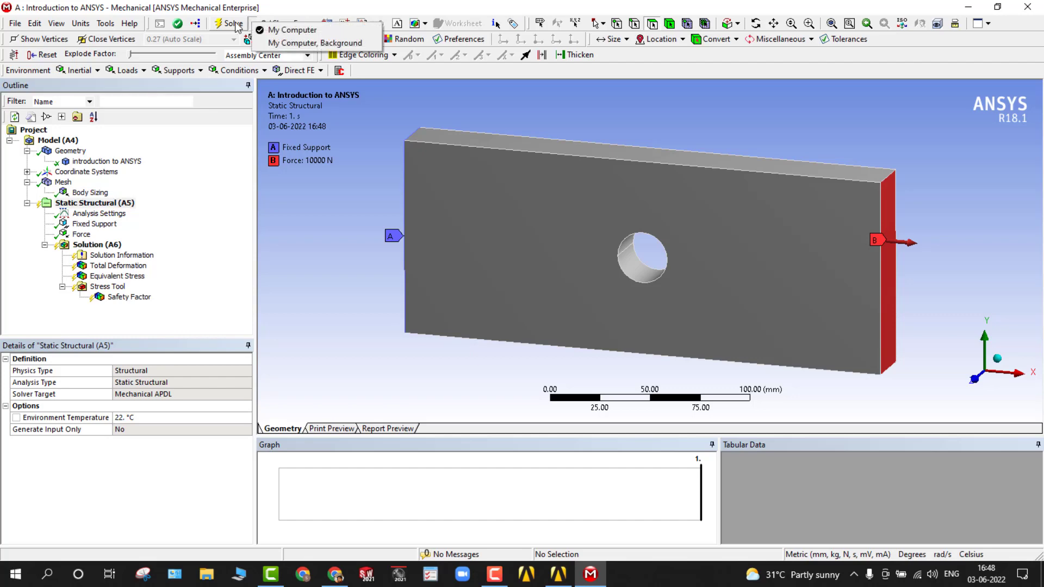
{"action": "left_click", "coordinate": [235, 25]}
{"action": "left_click", "coordinate": [235, 25]}
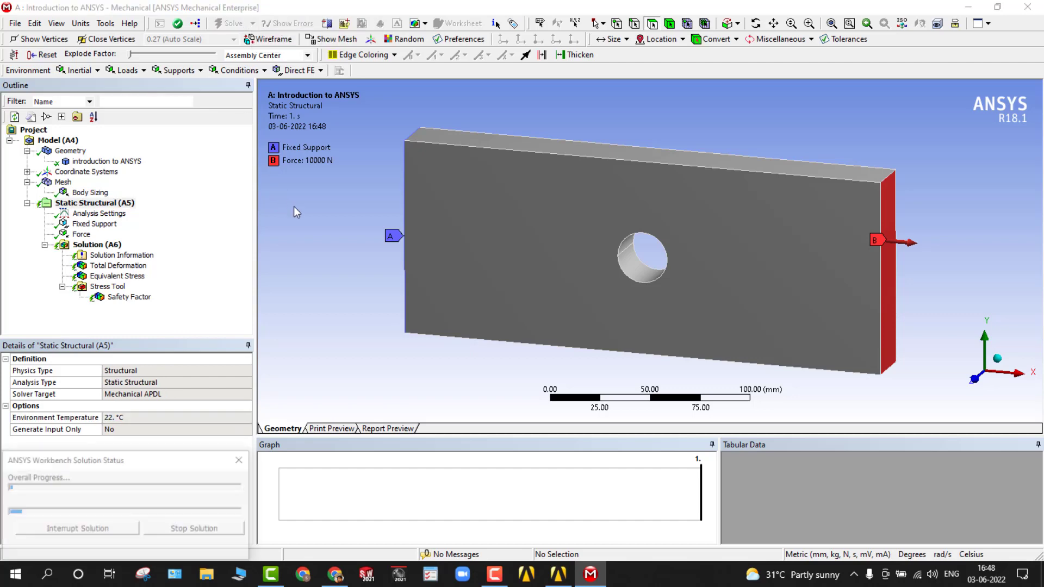
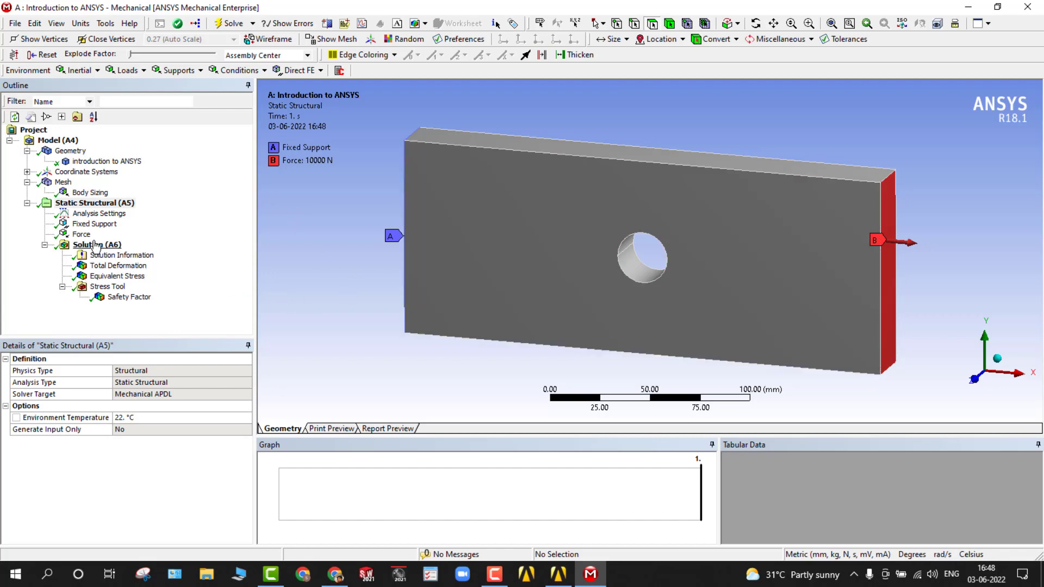
- Examine the Total Deformation result and the Equivalent Stress contours at the fixed end of the plate
{"action": "left_click", "coordinate": [96, 267]}
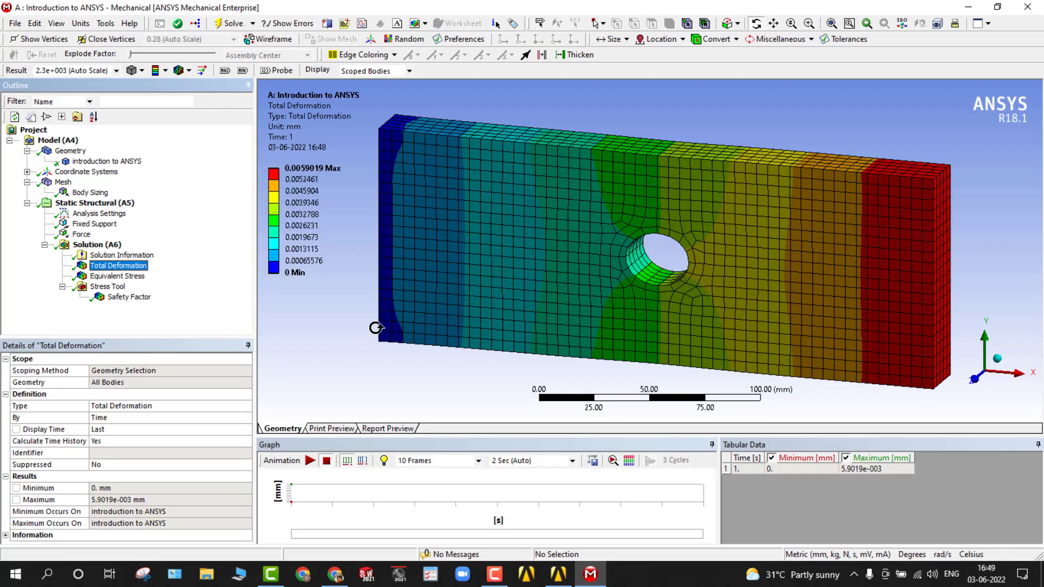
{"action": "left_click", "coordinate": [104, 278]}
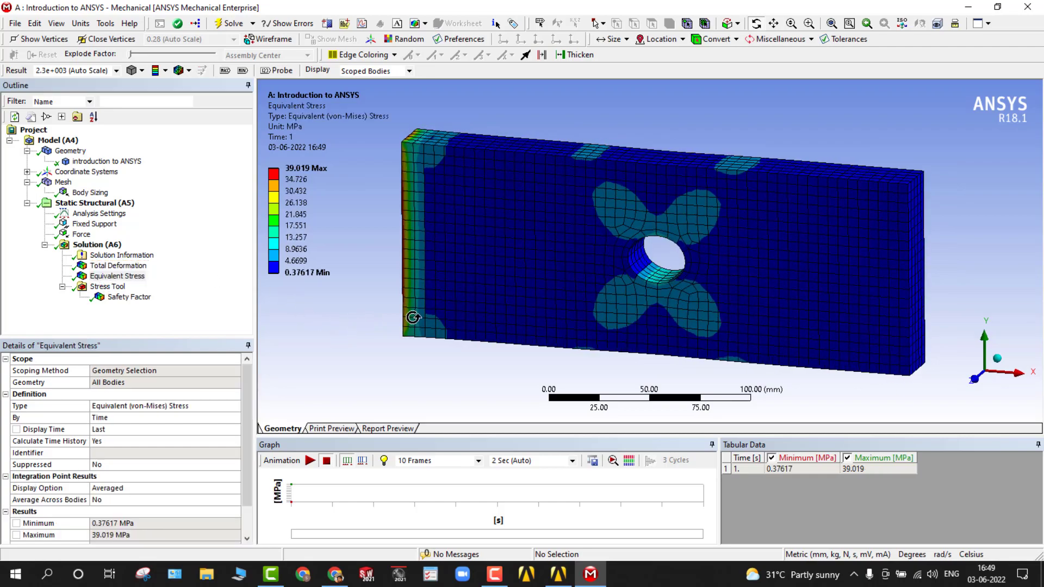
{"action": "left_click_drag", "start_coordinate": [341, 335], "coordinate": [457, 177]}
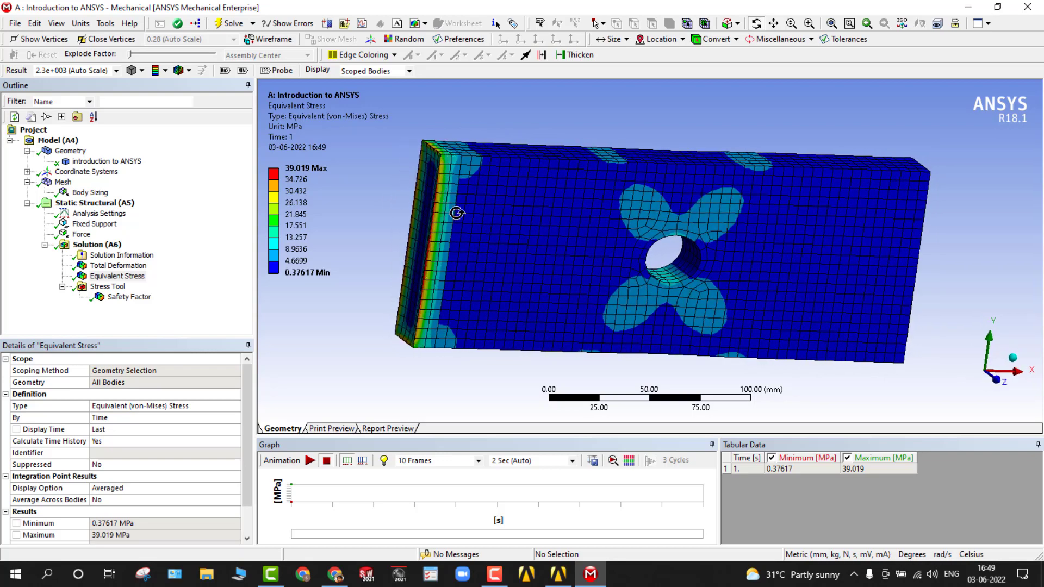
{"action": "left_click_drag", "start_coordinate": [457, 212], "coordinate": [498, 245]}
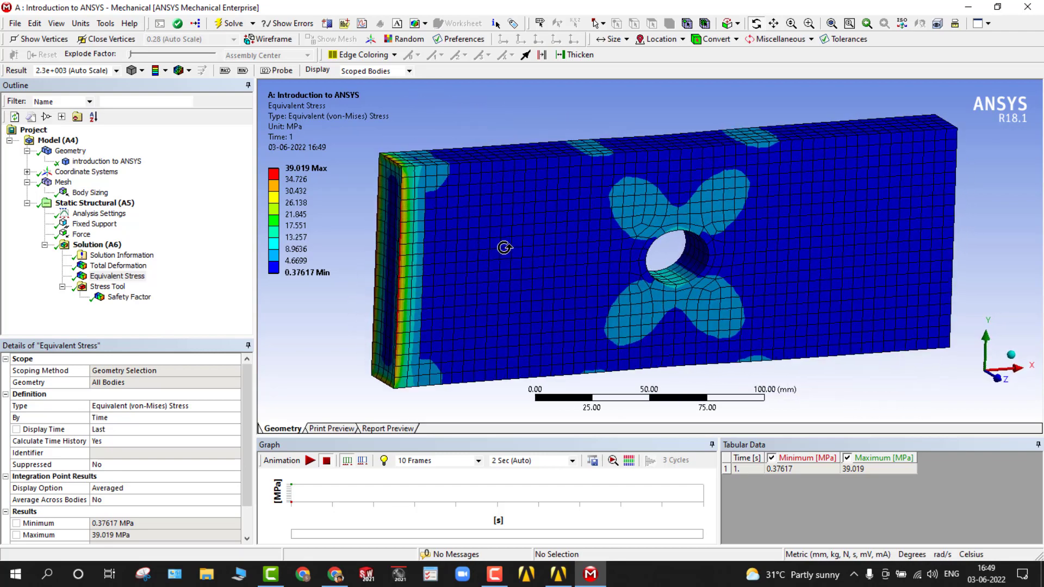
- Display Total Deformation at 1.0 (True Scale) and play its animation briefly
{"action": "left_click", "coordinate": [118, 265]}
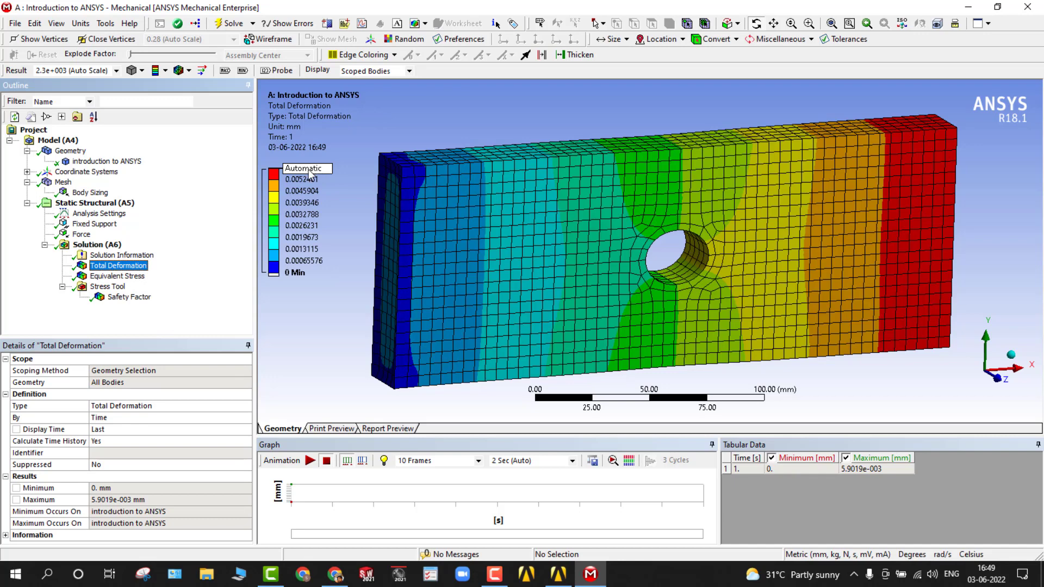
{"action": "left_click", "coordinate": [109, 71]}
{"action": "left_click", "coordinate": [98, 92]}
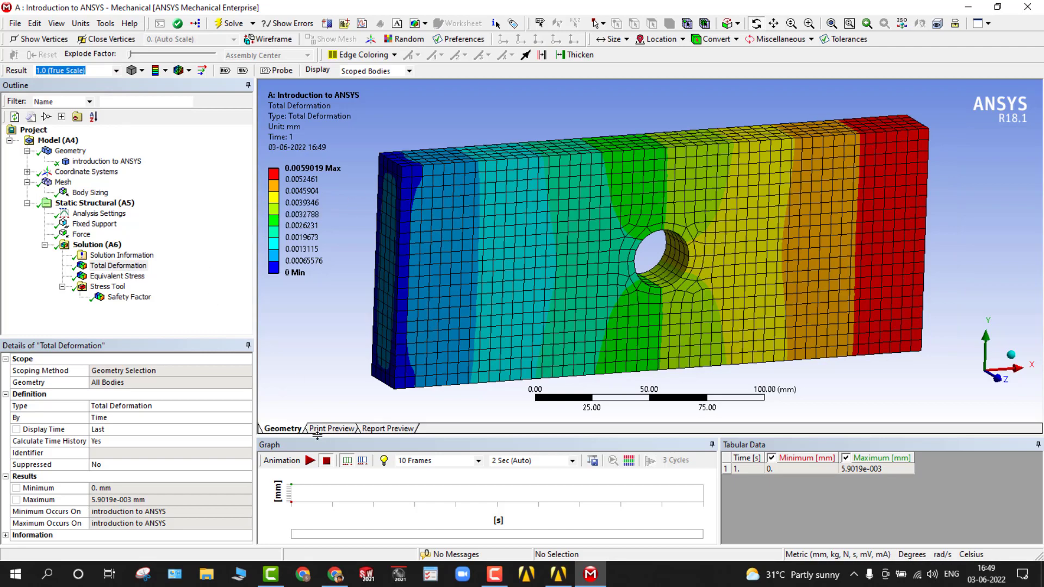
{"action": "left_click", "coordinate": [309, 461]}
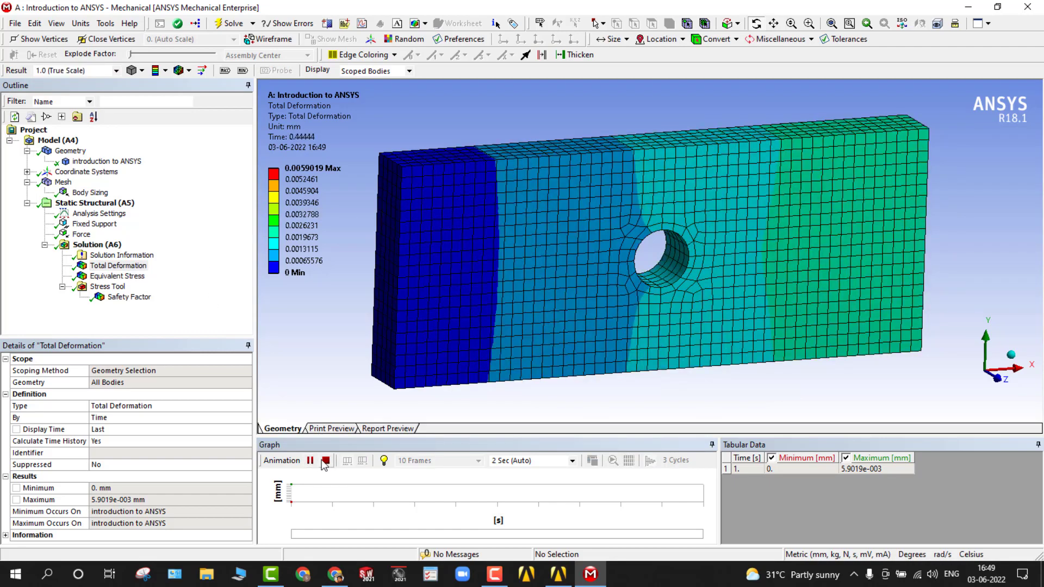
{"action": "left_click", "coordinate": [326, 461]}
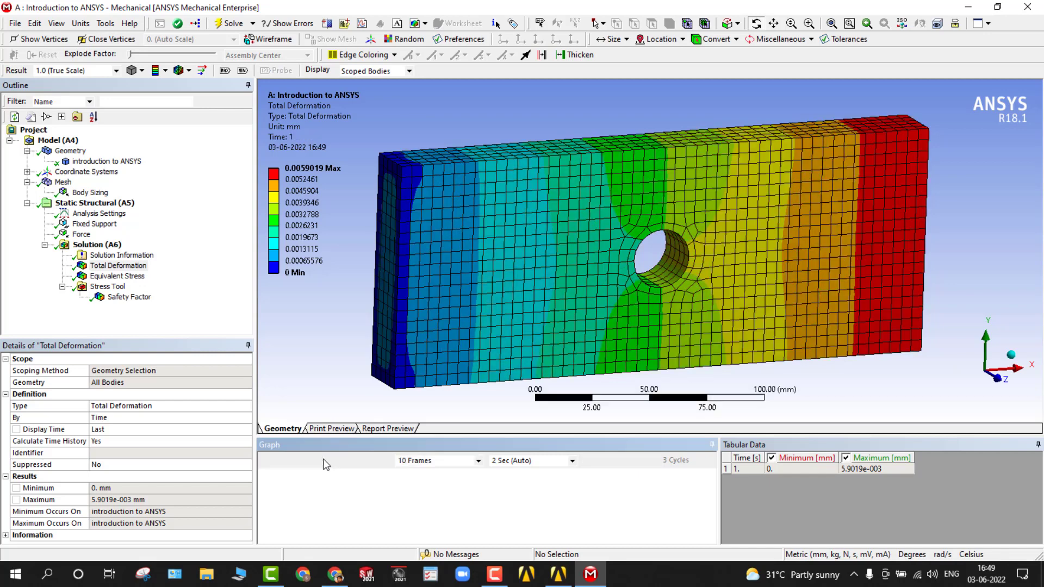
- Review the Safety Factor result and return to the Total Deformation result
{"action": "left_click", "coordinate": [128, 297]}
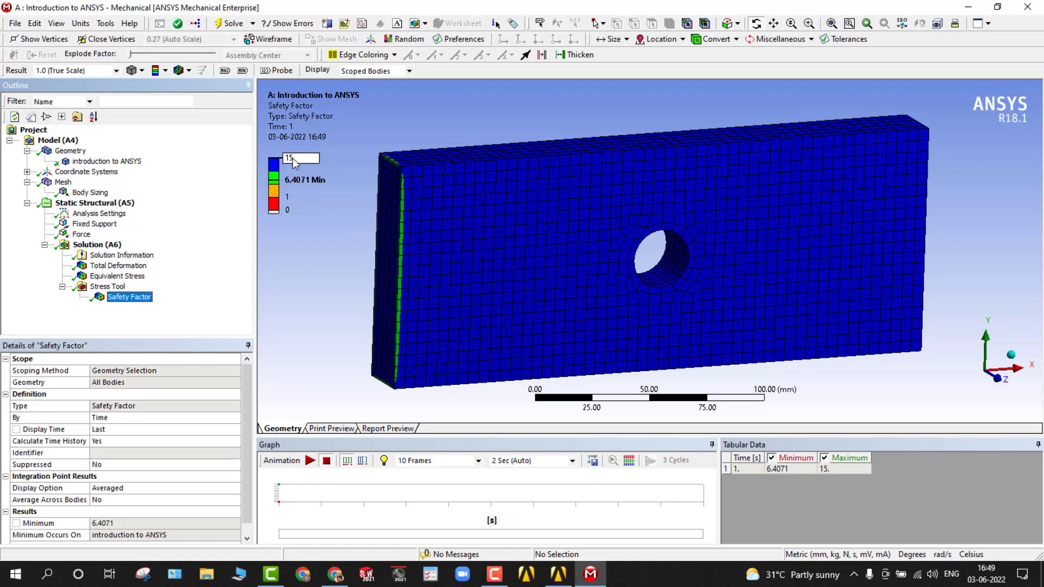
{"action": "left_click", "coordinate": [105, 265]}
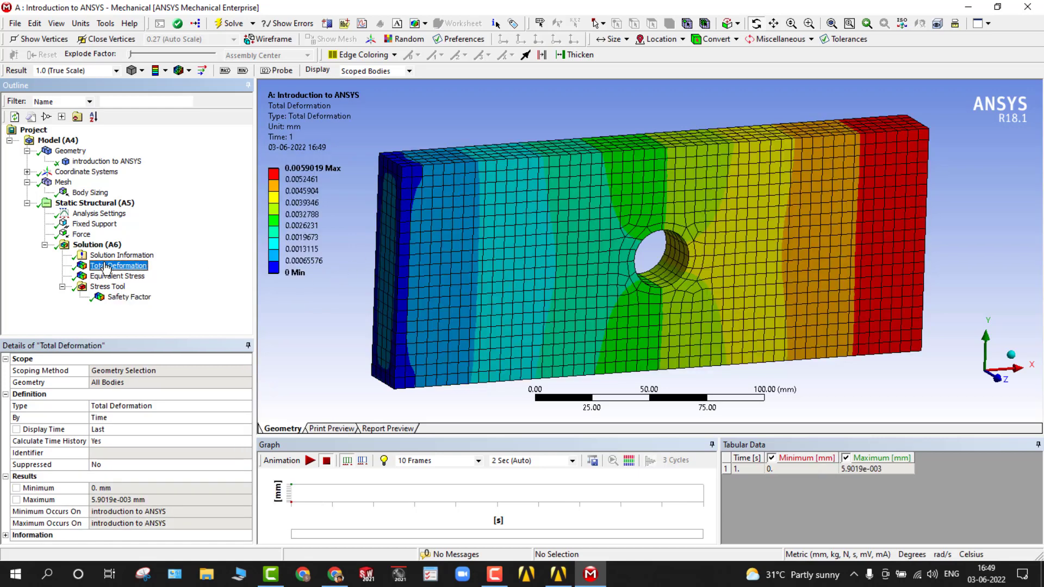
- Rescope the fixed support from the four edges to the whole end face of the plate
{"action": "left_click", "coordinate": [101, 224]}
{"action": "right_click", "coordinate": [103, 227]}
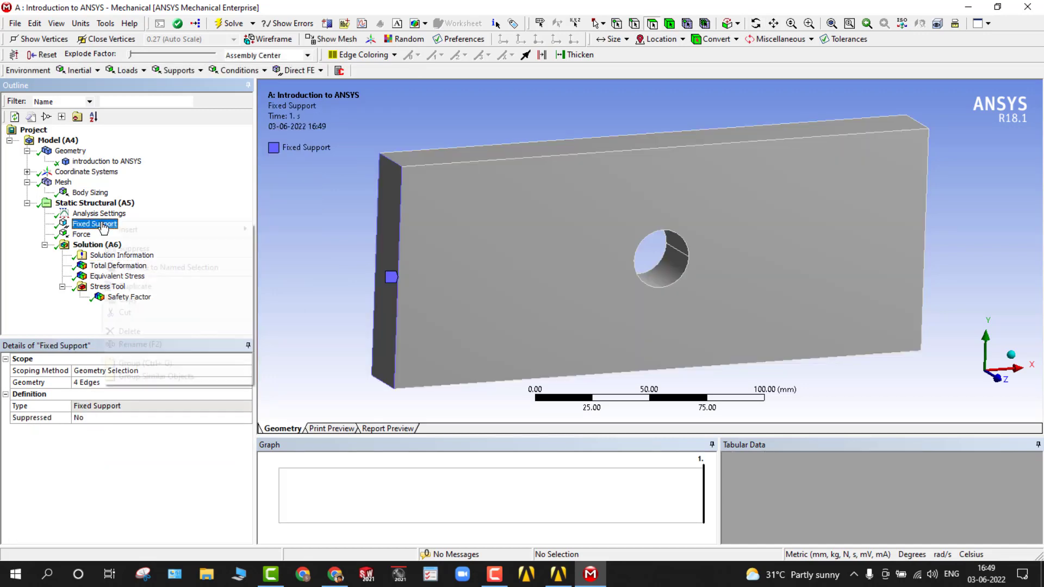
{"action": "mouse_move", "coordinate": [116, 228]}
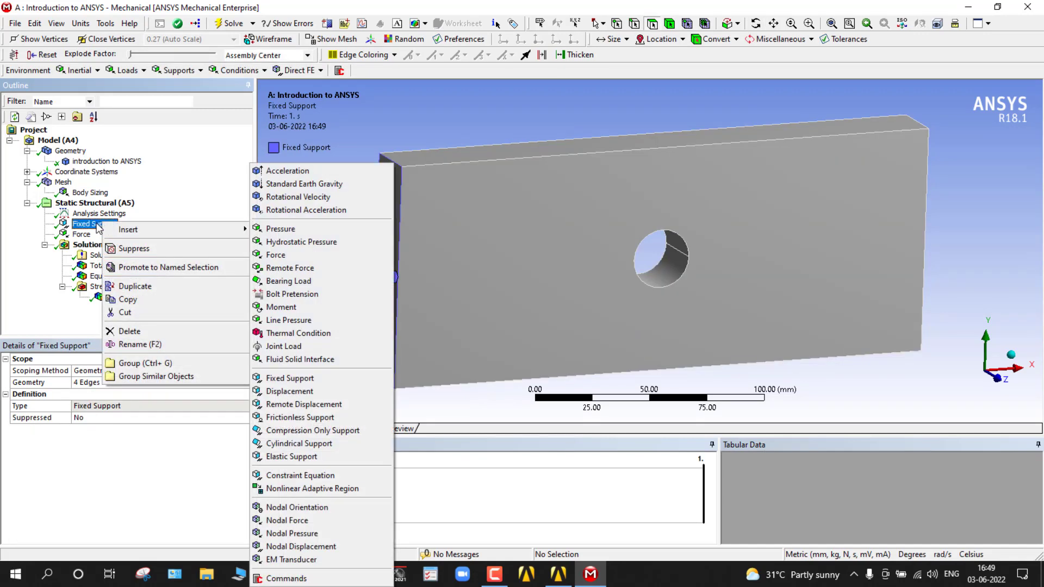
{"action": "left_click", "coordinate": [75, 228]}
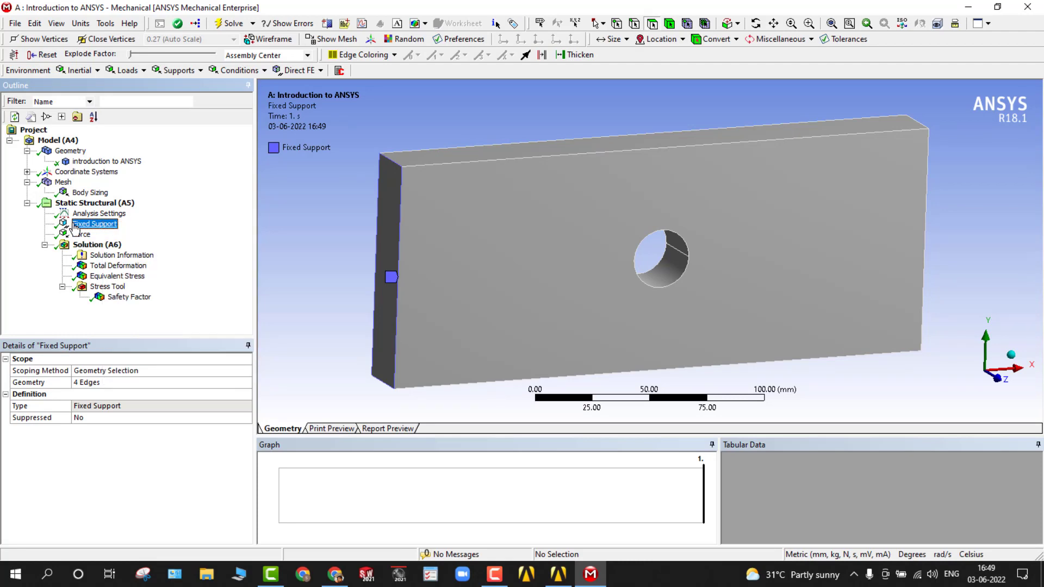
{"action": "left_click", "coordinate": [95, 383]}
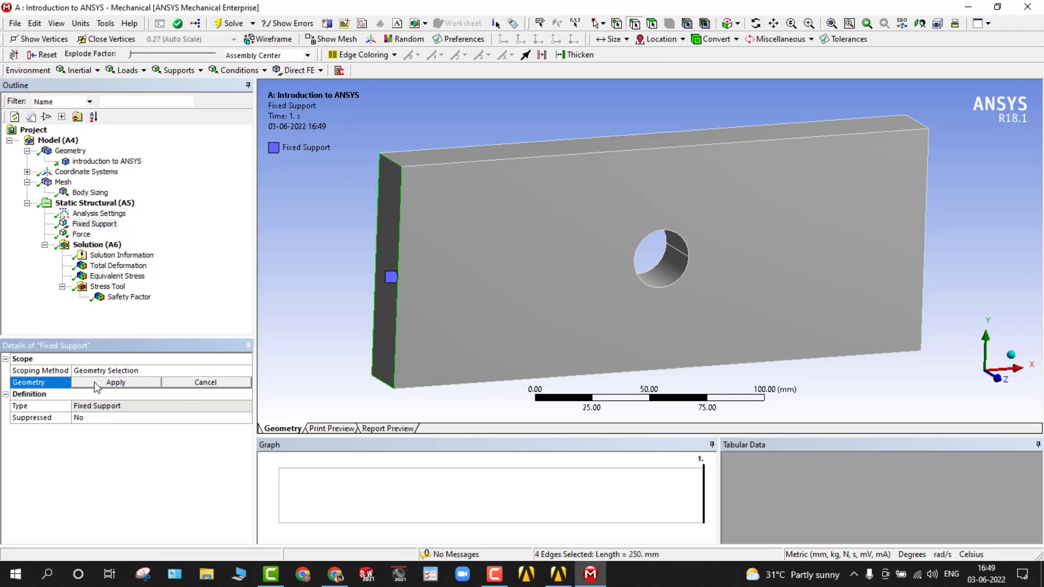
{"action": "left_click", "coordinate": [395, 250]}
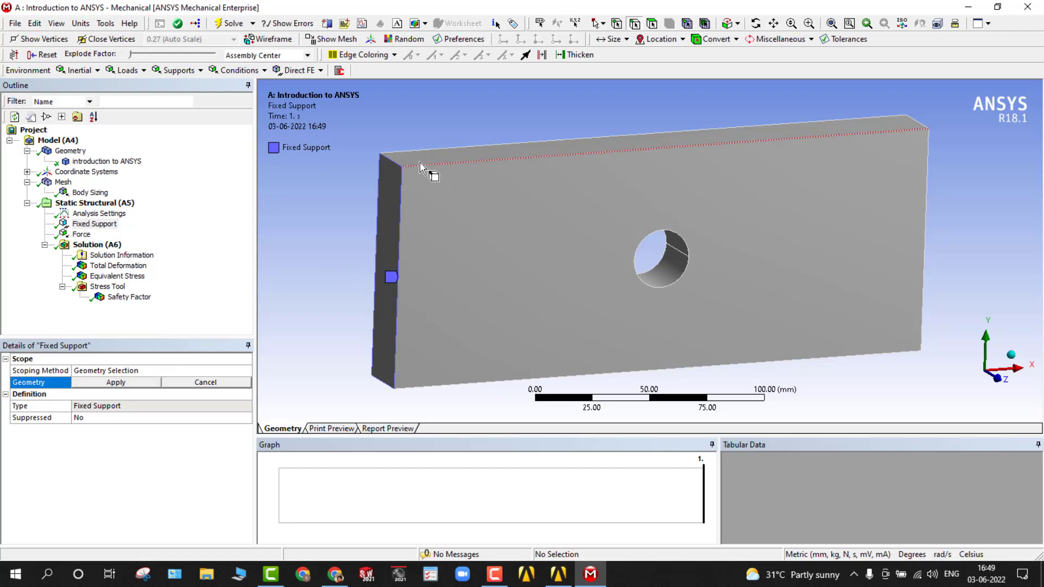
{"action": "left_click", "coordinate": [652, 23]}
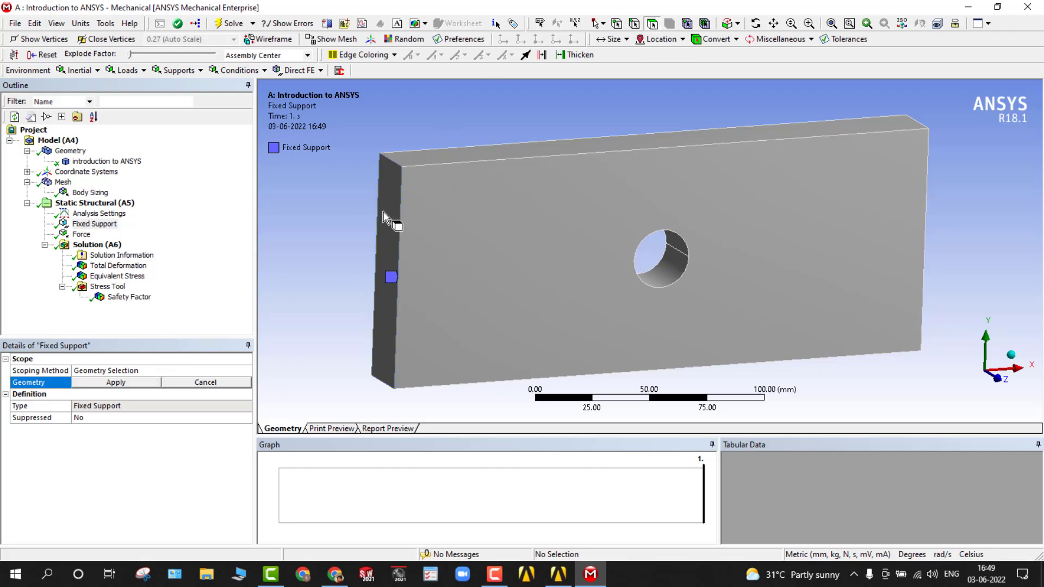
{"action": "left_click", "coordinate": [384, 212]}
{"action": "left_click", "coordinate": [142, 383]}
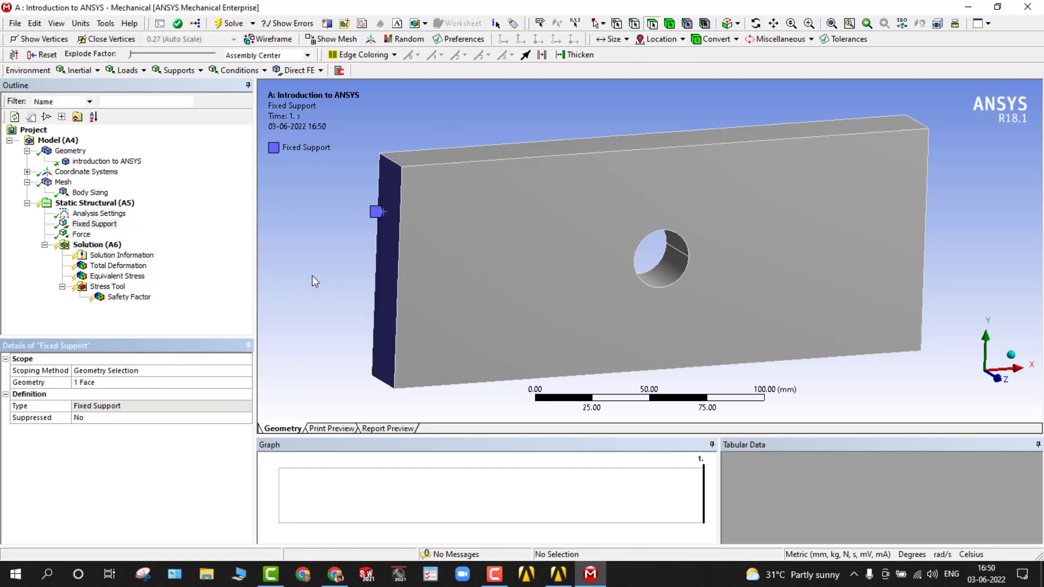
- Re-solve the analysis and display the Total Deformation contours without mesh lines
{"action": "left_click", "coordinate": [229, 23]}
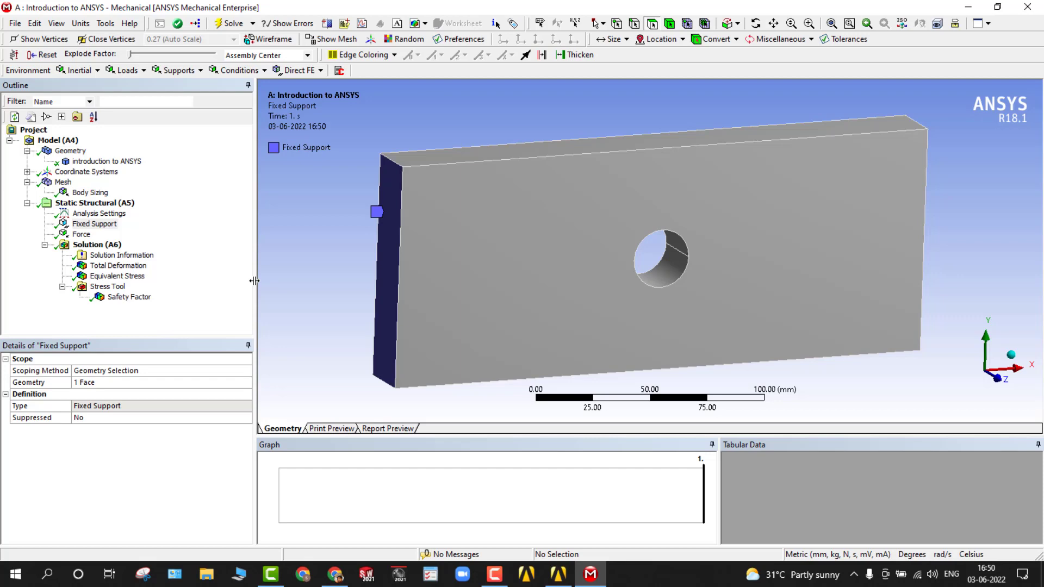
{"action": "left_click", "coordinate": [122, 266]}
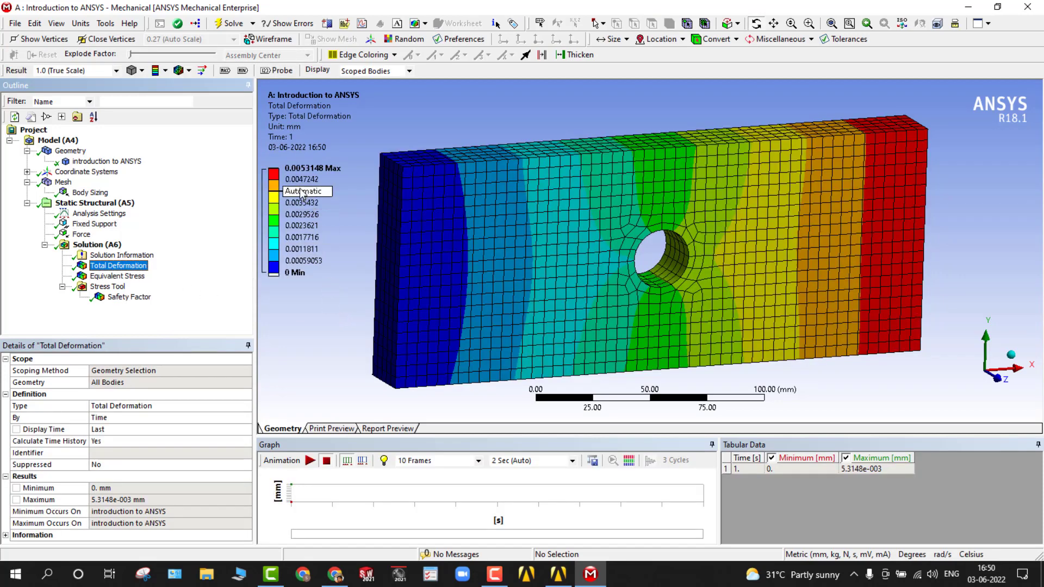
{"action": "left_click", "coordinate": [189, 71]}
{"action": "left_click", "coordinate": [191, 87]}
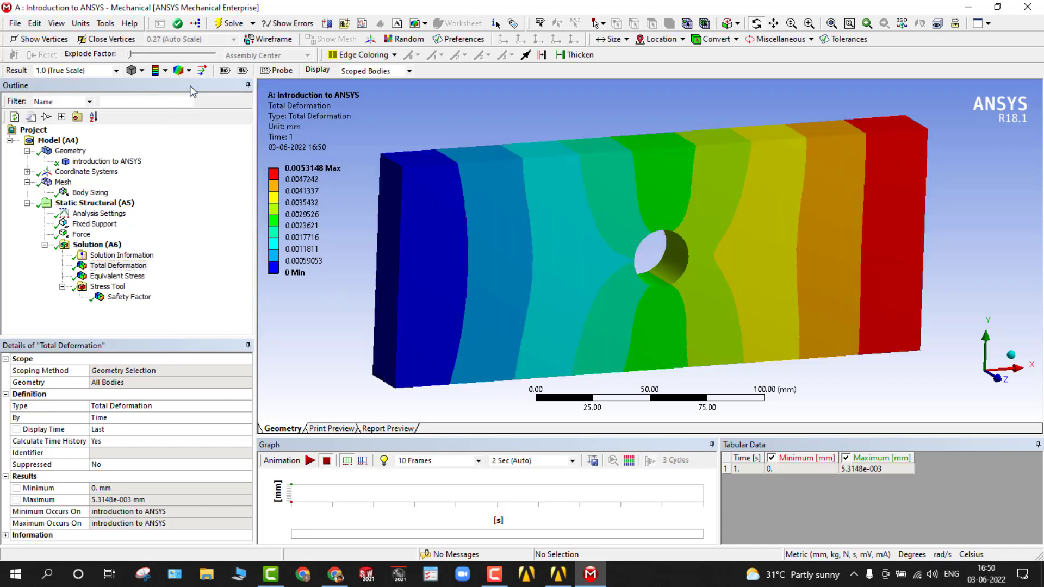
- Examine the Equivalent Stress contours around the hole from both sides of the plate
{"action": "left_click", "coordinate": [116, 276]}
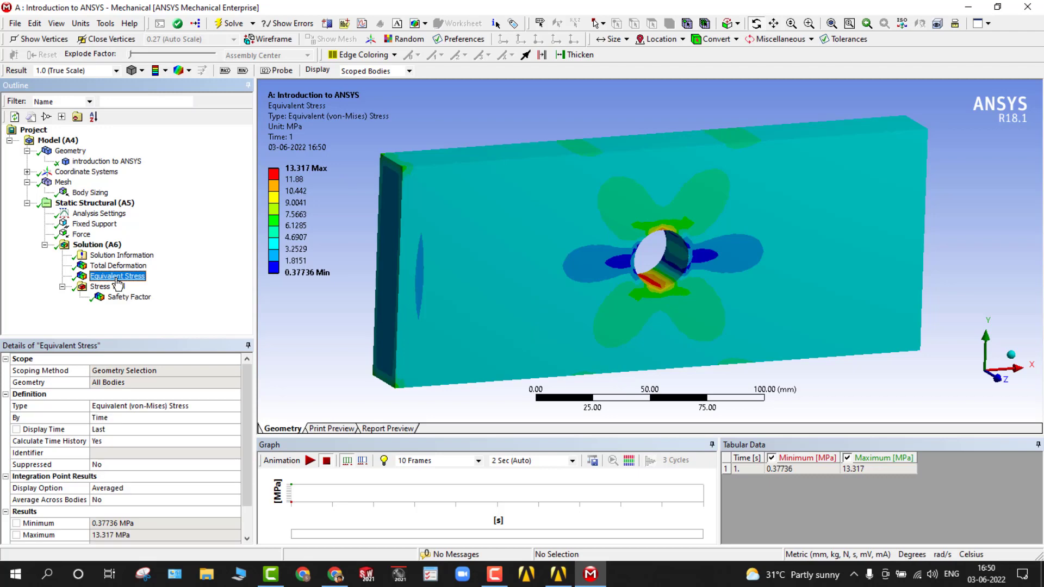
{"action": "middle_click_drag", "start_coordinate": [546, 353], "coordinate": [448, 326]}
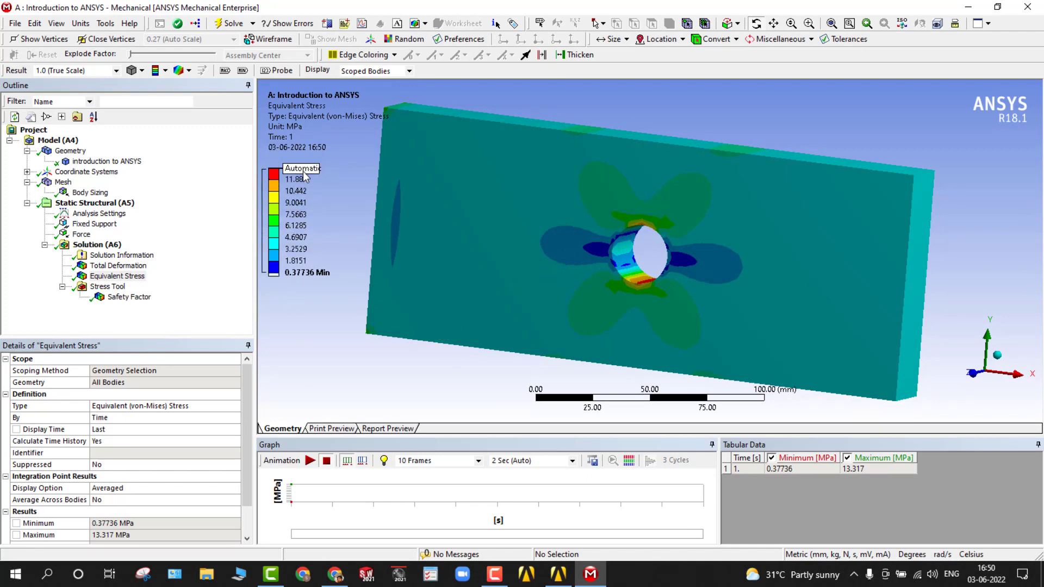
{"action": "middle_click_drag", "start_coordinate": [477, 205], "coordinate": [475, 219]}
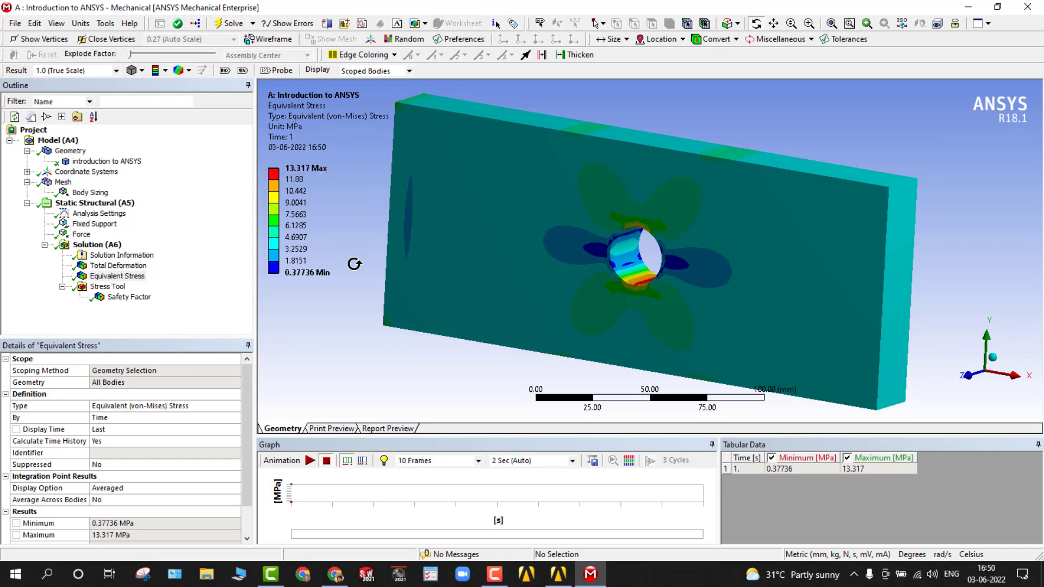
- Set the Equivalent Stress display to 2.5e+003 (Auto Scale) and play its animation briefly
{"action": "left_click", "coordinate": [115, 71]}
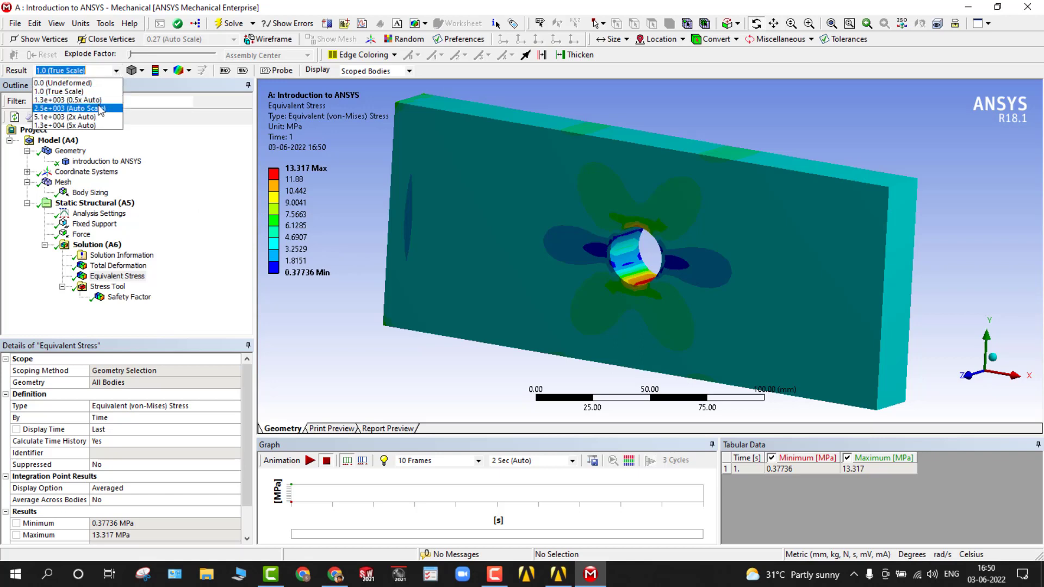
{"action": "left_click", "coordinate": [99, 109]}
{"action": "left_click_drag", "start_coordinate": [505, 374], "coordinate": [551, 352]}
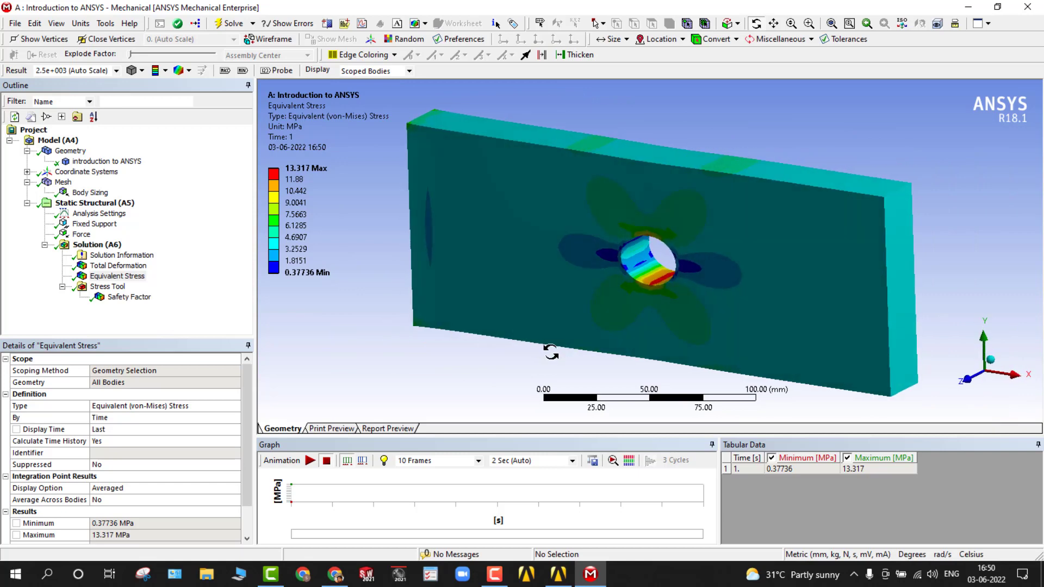
{"action": "left_click", "coordinate": [311, 461]}
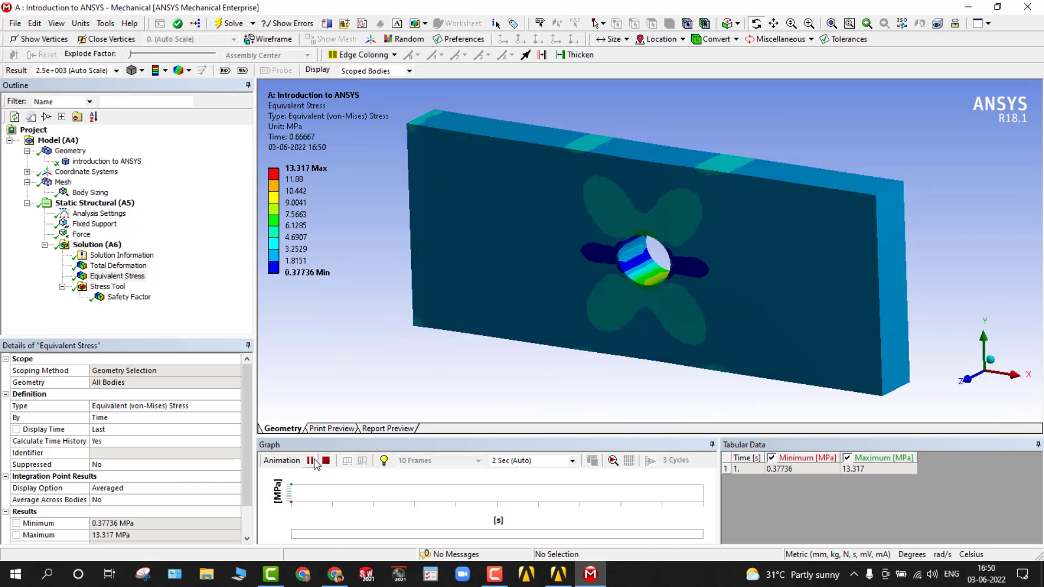
{"action": "left_click", "coordinate": [326, 460]}
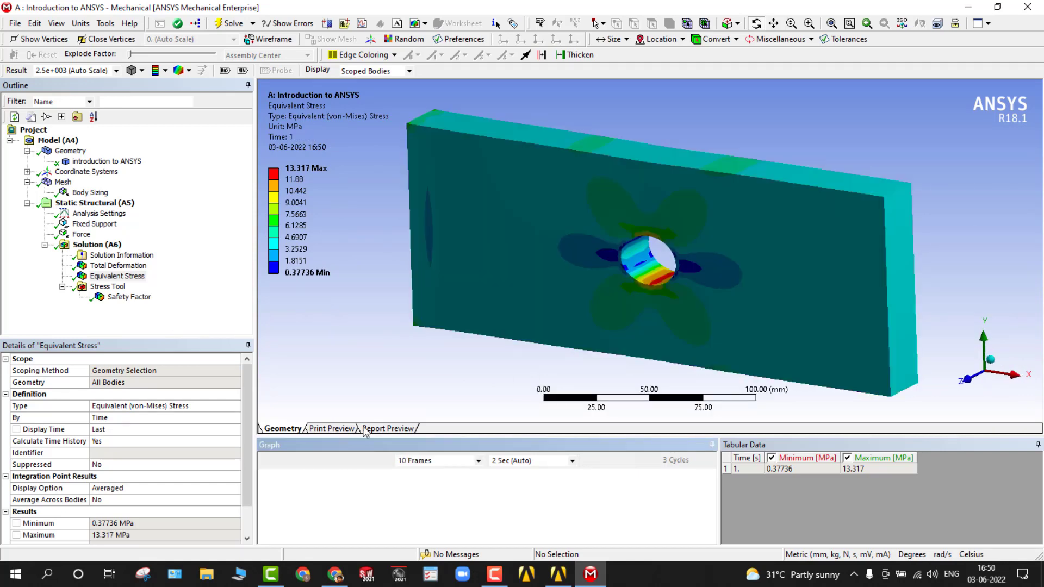
- Show the maximum and minimum labels on the Equivalent Stress plot and inspect their locations at the hole
{"action": "left_click", "coordinate": [225, 70]}
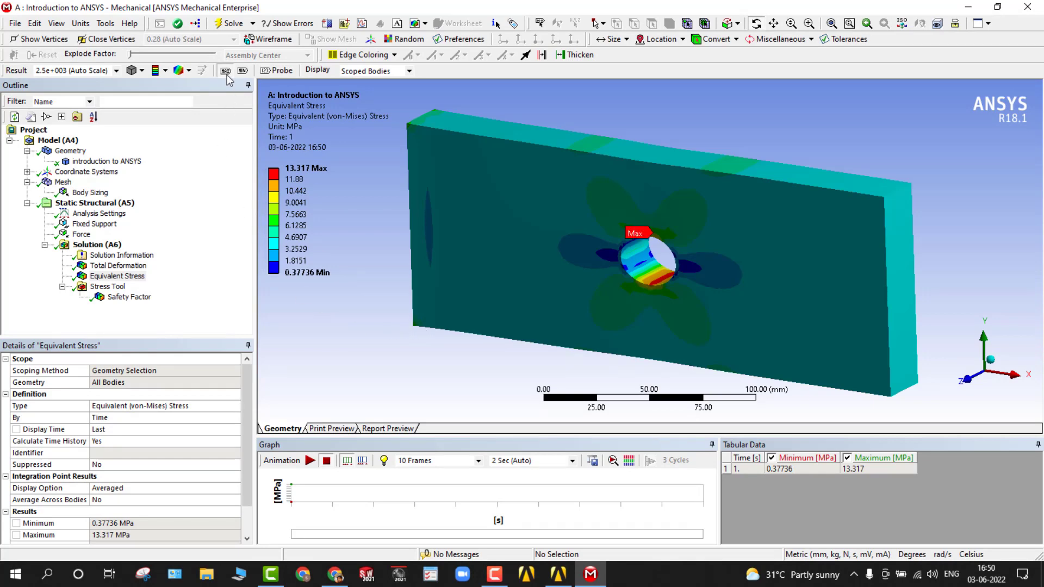
{"action": "left_click", "coordinate": [243, 71]}
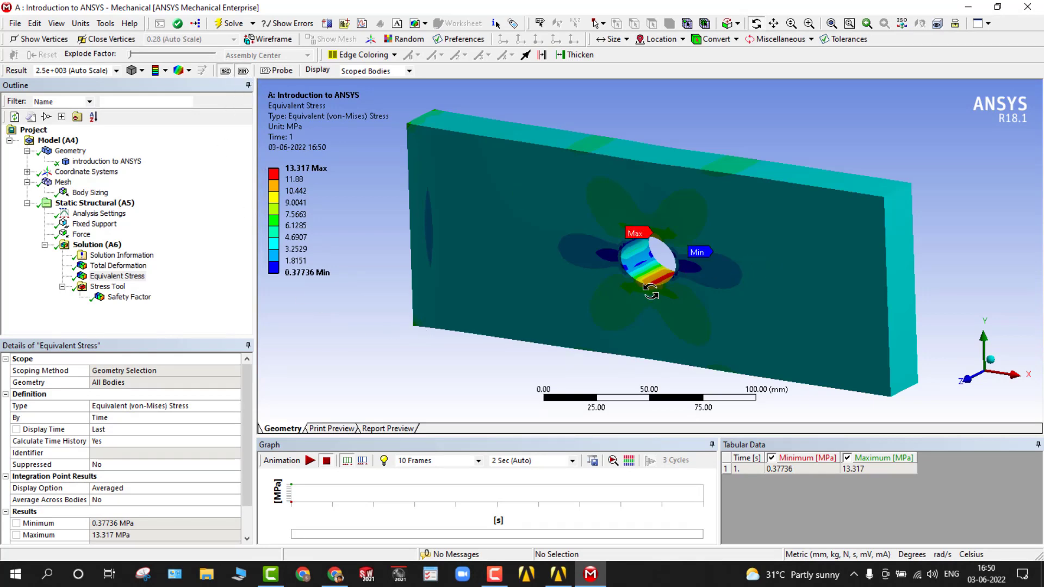
{"action": "left_click_drag", "start_coordinate": [775, 267], "coordinate": [799, 280]}
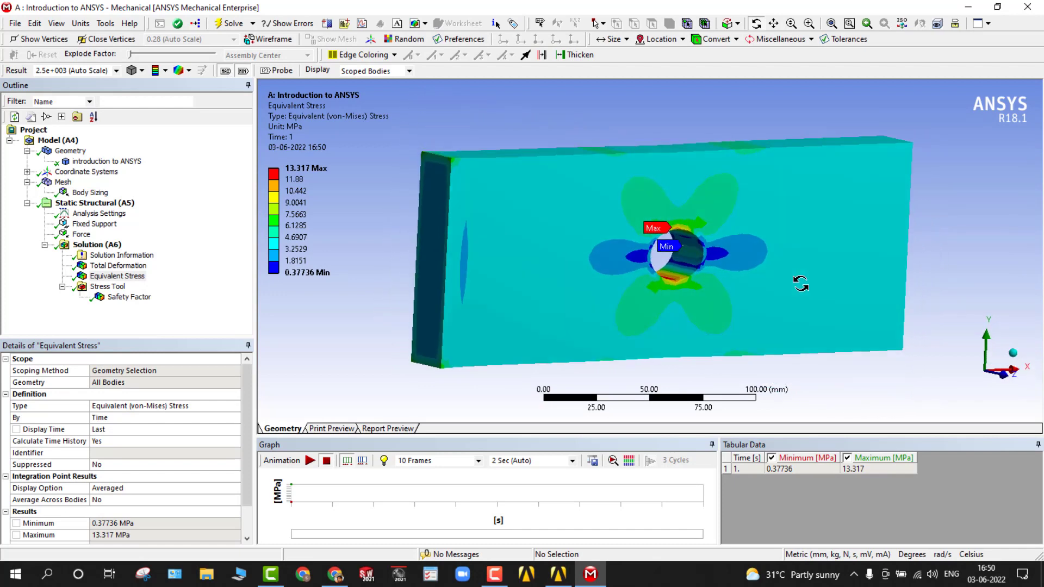
- Display the Equivalent Stress plot with element edges shown and smooth contours
{"action": "left_click", "coordinate": [189, 71]}
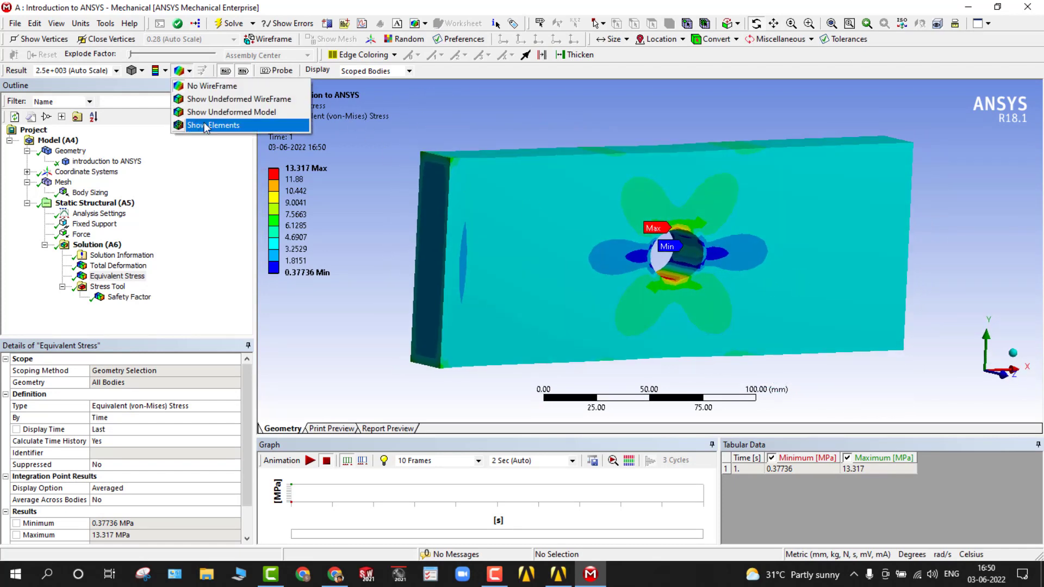
{"action": "left_click", "coordinate": [205, 125]}
{"action": "left_click", "coordinate": [165, 71]}
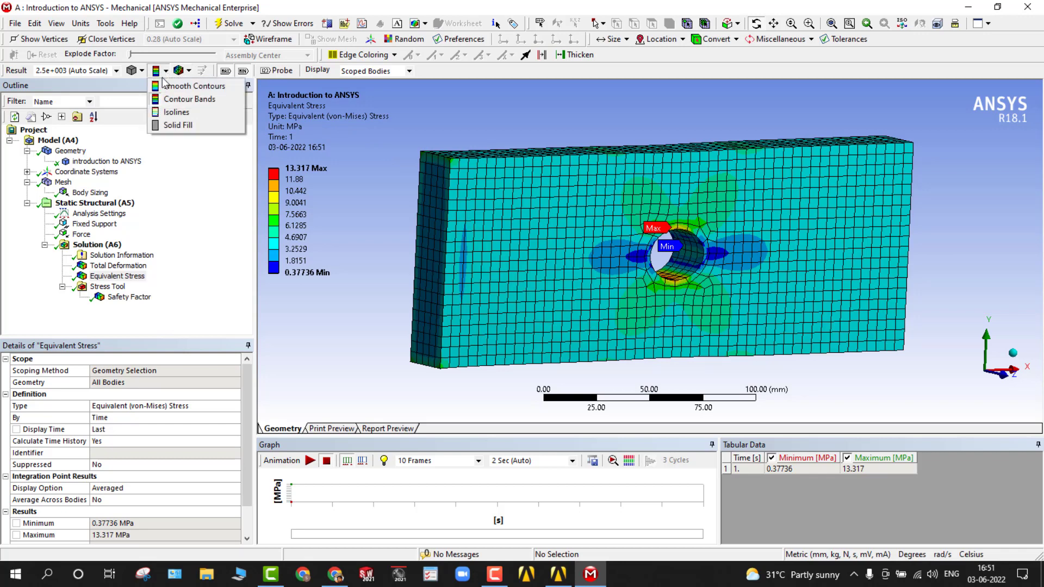
{"action": "left_click", "coordinate": [171, 86]}
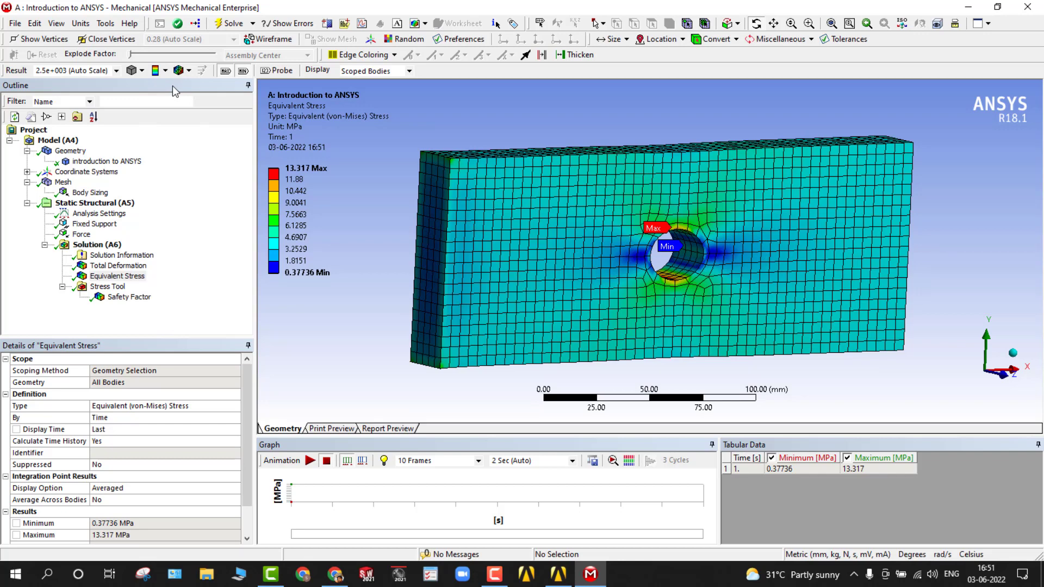
- Probe the equivalent stress on the plate face away from the hole and at the hole's upper edge
{"action": "left_click", "coordinate": [281, 73]}
{"action": "left_click", "coordinate": [539, 226]}
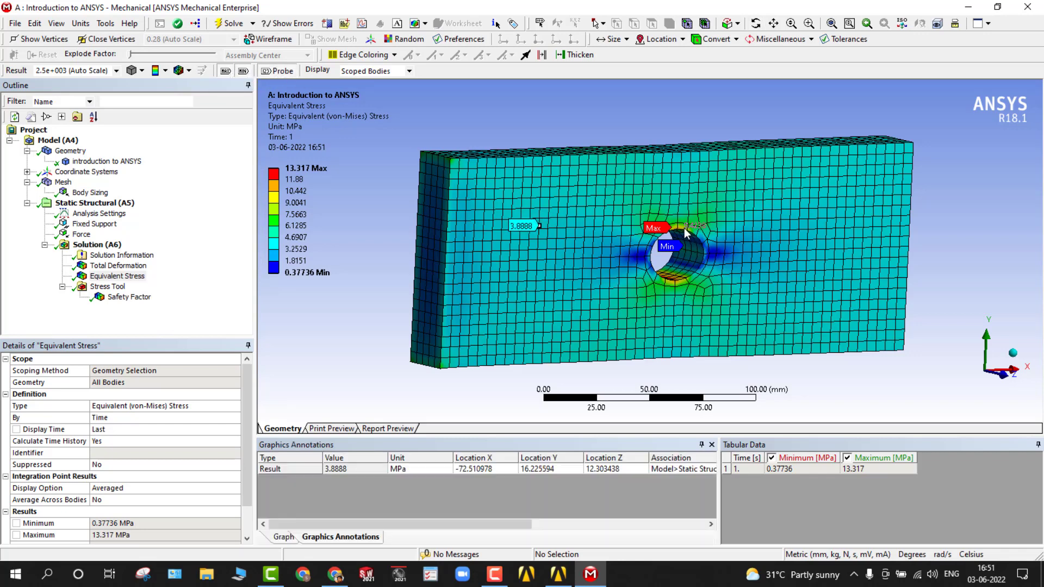
{"action": "left_click", "coordinate": [685, 230]}
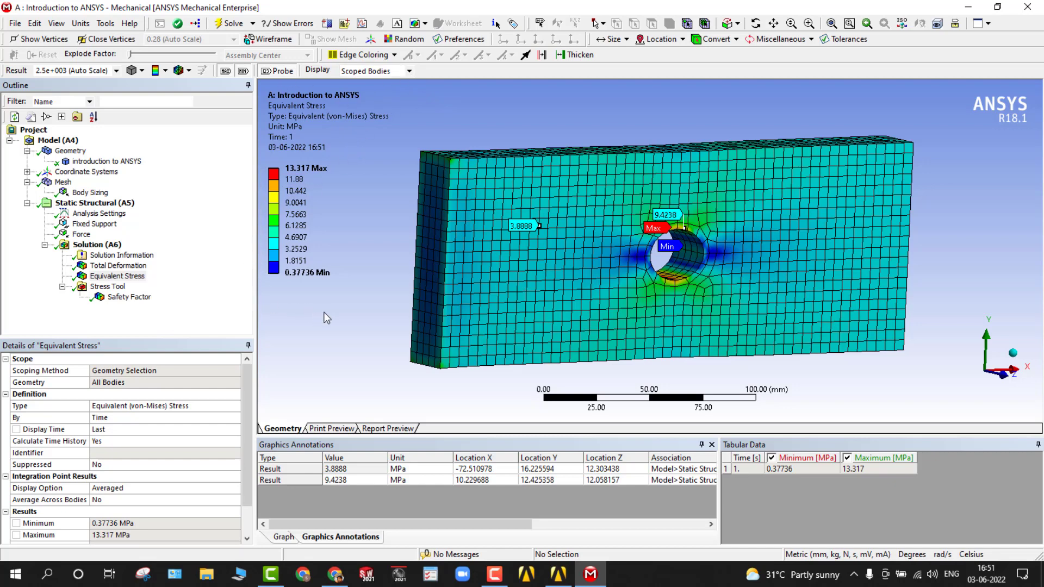
- Display the Total Deformation result without maximum and minimum labels and with No WireFrame
{"action": "left_click", "coordinate": [104, 267]}
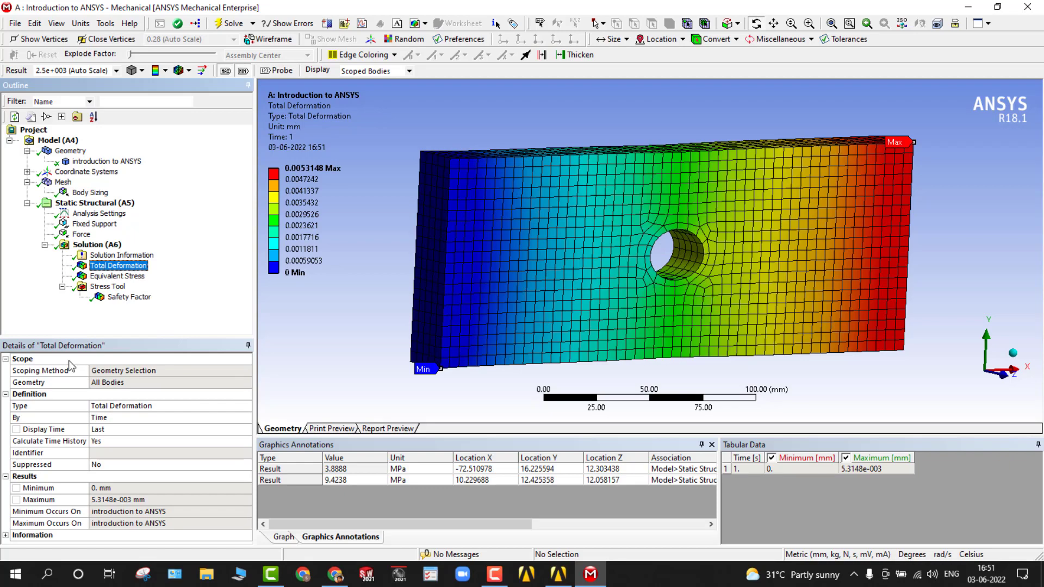
{"action": "left_click_drag", "start_coordinate": [356, 354], "coordinate": [360, 307]}
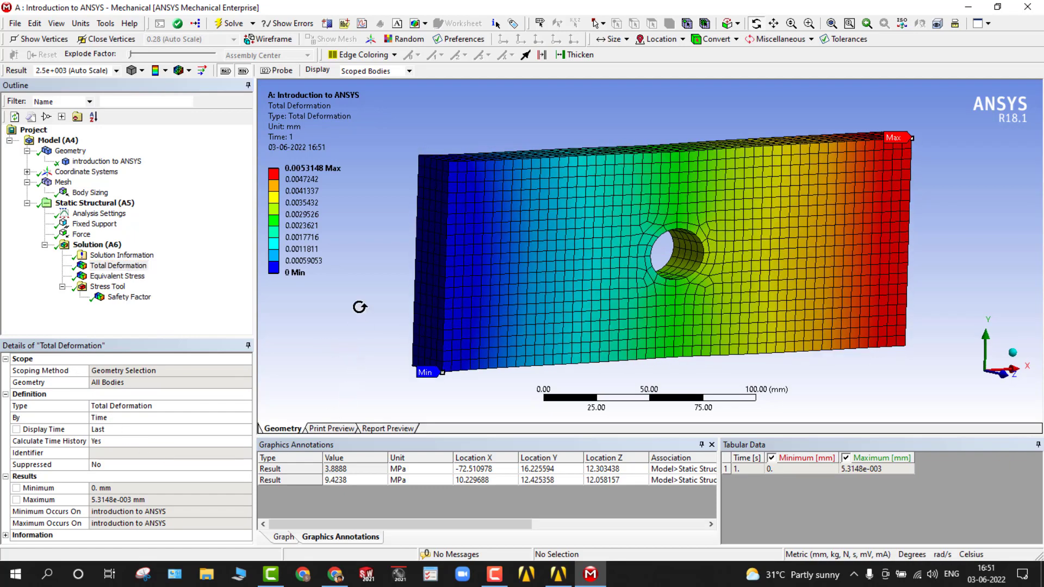
{"action": "left_click", "coordinate": [225, 71]}
{"action": "left_click", "coordinate": [243, 71]}
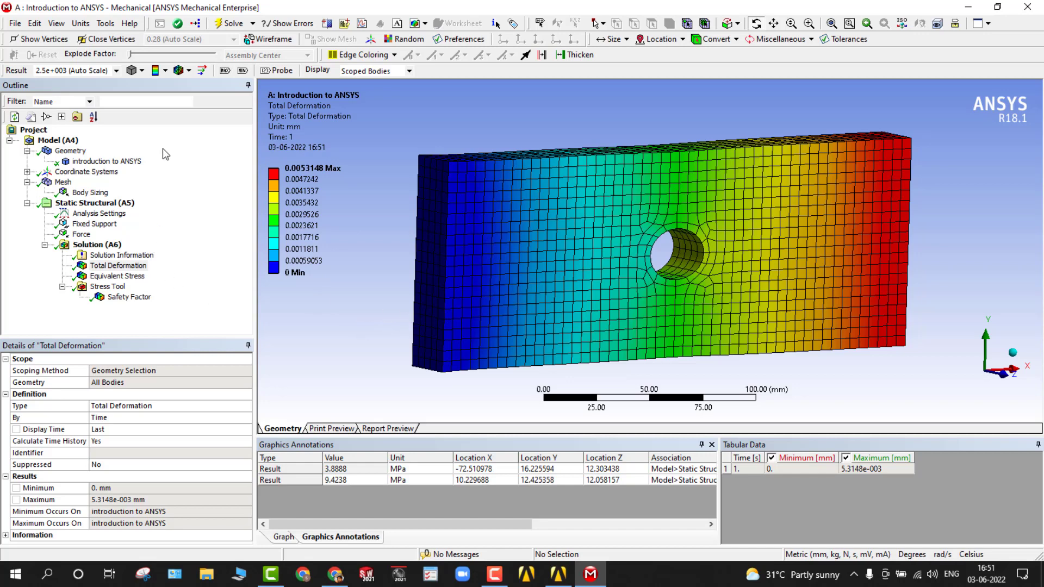
{"action": "left_click", "coordinate": [189, 71]}
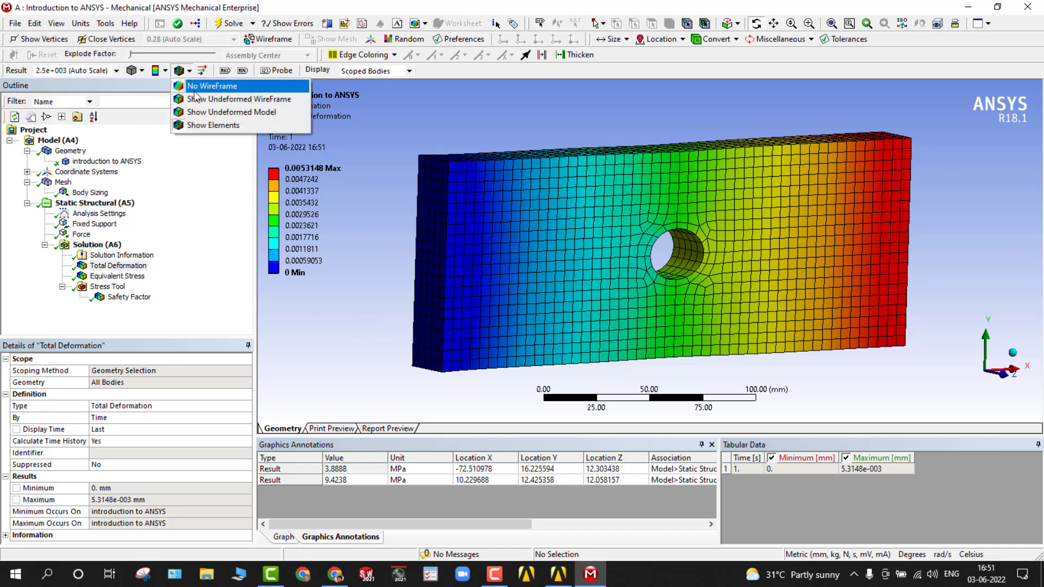
{"action": "left_click", "coordinate": [198, 84]}
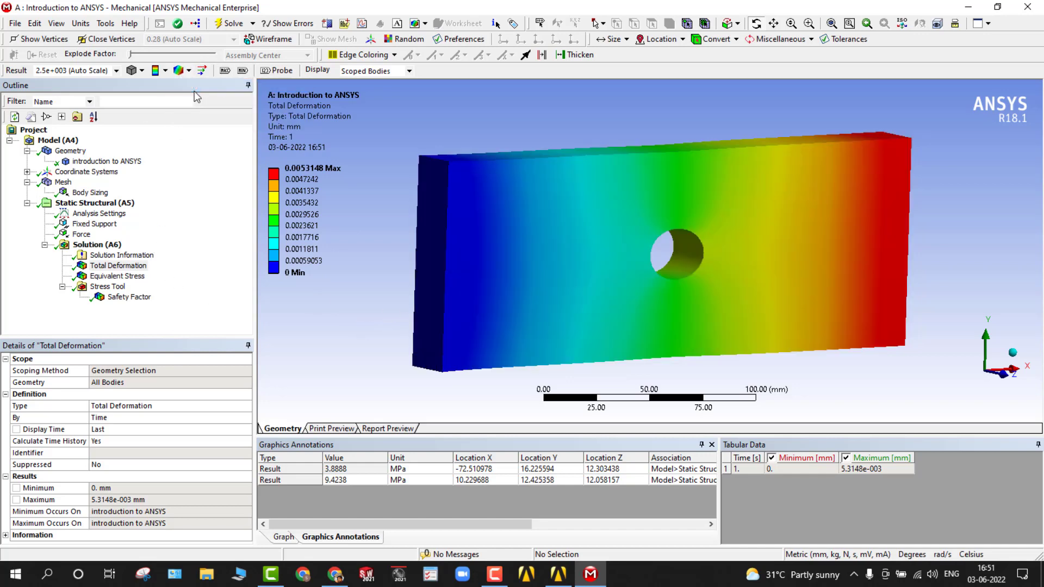
- Cut the Equivalent Stress plot with a vertical section plane through the hole and inspect the cut face
{"action": "left_click", "coordinate": [116, 276]}
{"action": "middle_click_drag", "start_coordinate": [524, 324], "coordinate": [378, 341]}
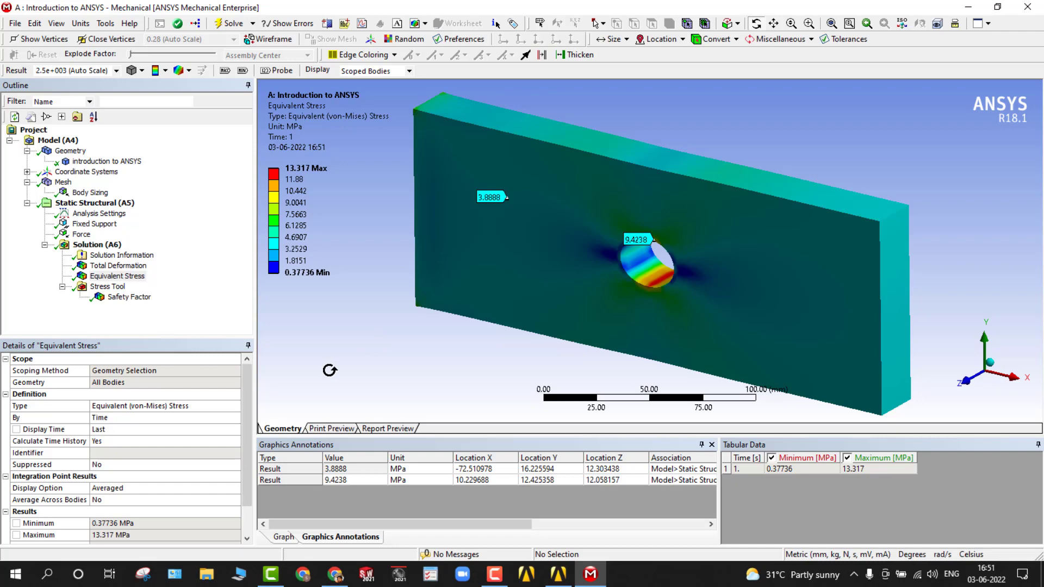
{"action": "left_click", "coordinate": [330, 24]}
{"action": "middle_click_drag", "start_coordinate": [399, 310], "coordinate": [461, 276]}
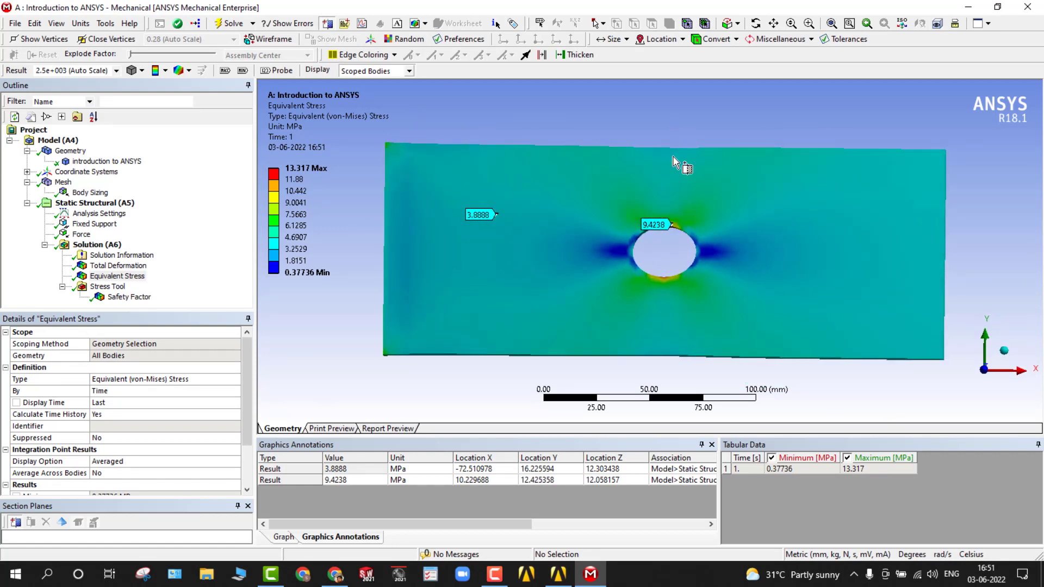
{"action": "left_click_drag", "start_coordinate": [673, 161], "coordinate": [668, 373]}
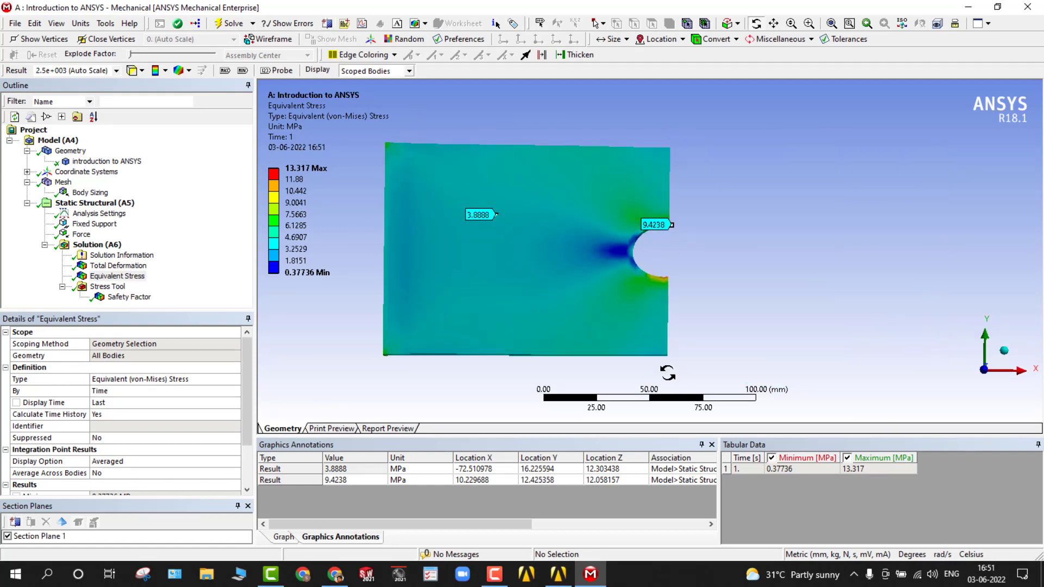
{"action": "middle_click_drag", "start_coordinate": [668, 373], "coordinate": [469, 325]}
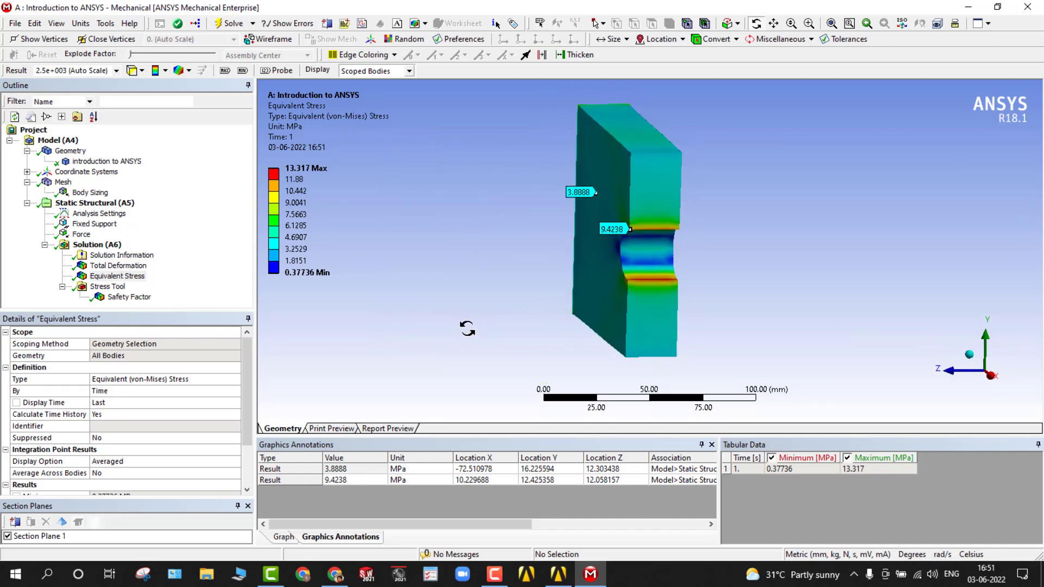
- Turn off Section Plane 1 and add a section plane splitting the plate through the middle of its thickness
{"action": "left_click", "coordinate": [8, 536]}
{"action": "middle_click_drag", "start_coordinate": [657, 262], "coordinate": [636, 256]}
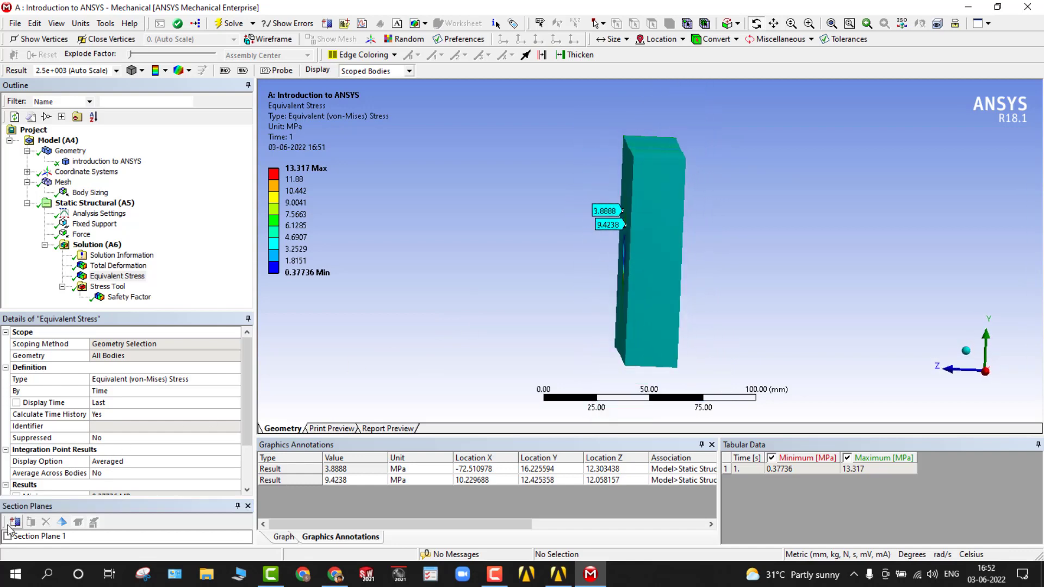
{"action": "middle_click_drag", "start_coordinate": [430, 388], "coordinate": [425, 367]}
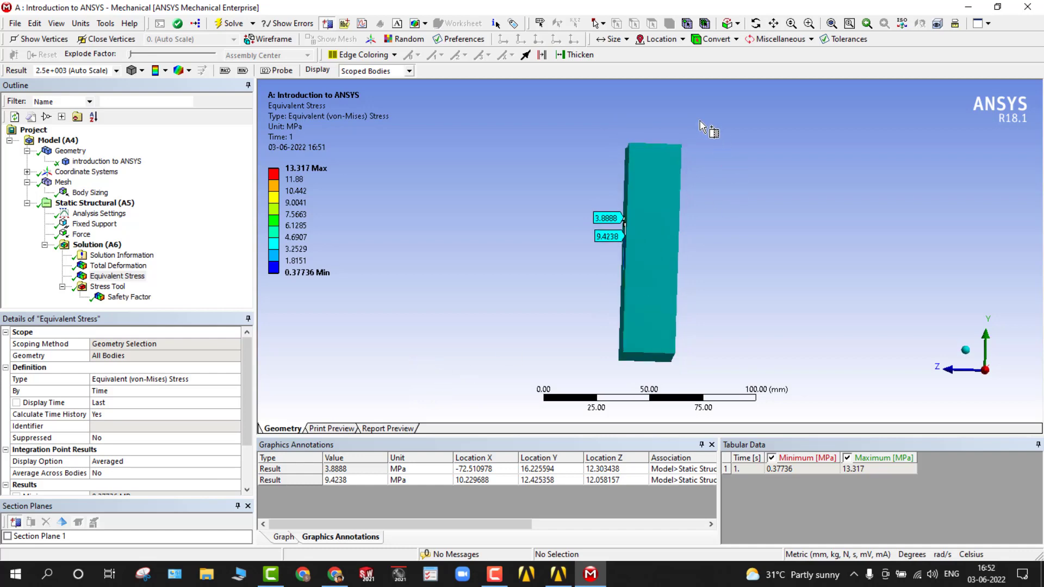
{"action": "left_click_drag", "start_coordinate": [655, 126], "coordinate": [650, 383]}
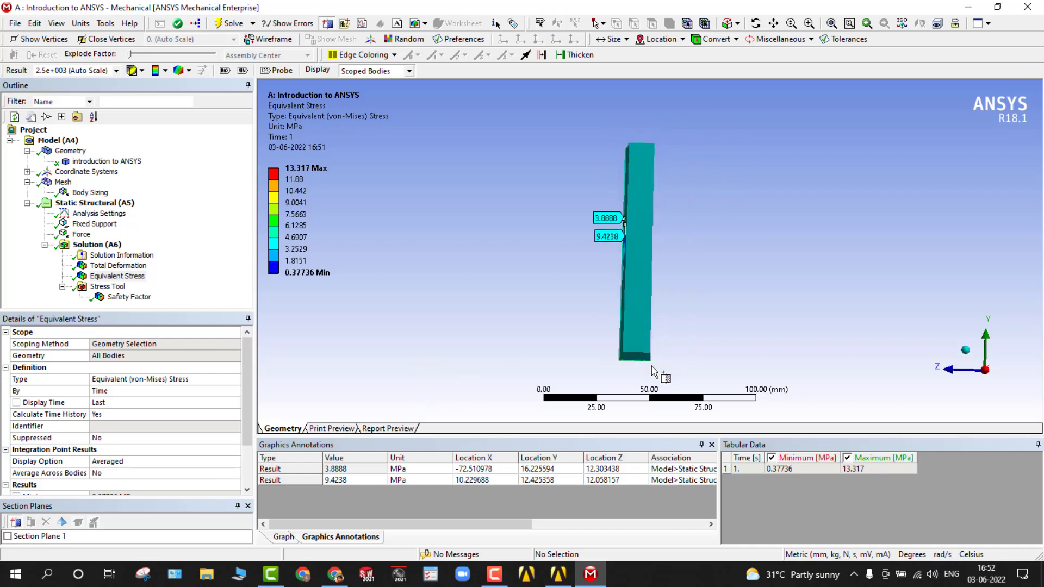
{"action": "left_click_drag", "start_coordinate": [573, 304], "coordinate": [435, 318]}
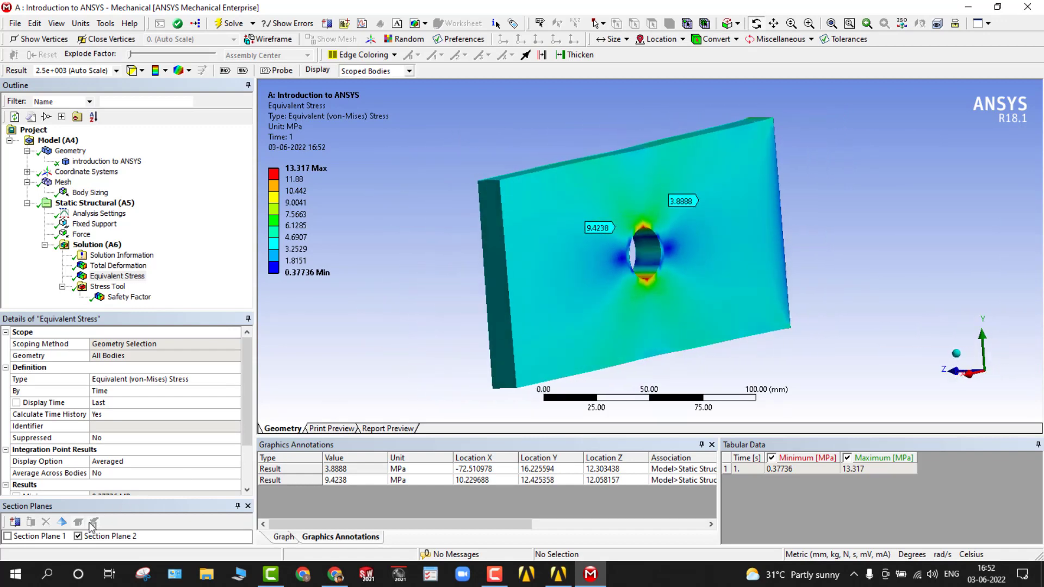
- Turn off Section Plane 2 and add a diagonal section plane across the plate through the hole
{"action": "left_click", "coordinate": [78, 537]}
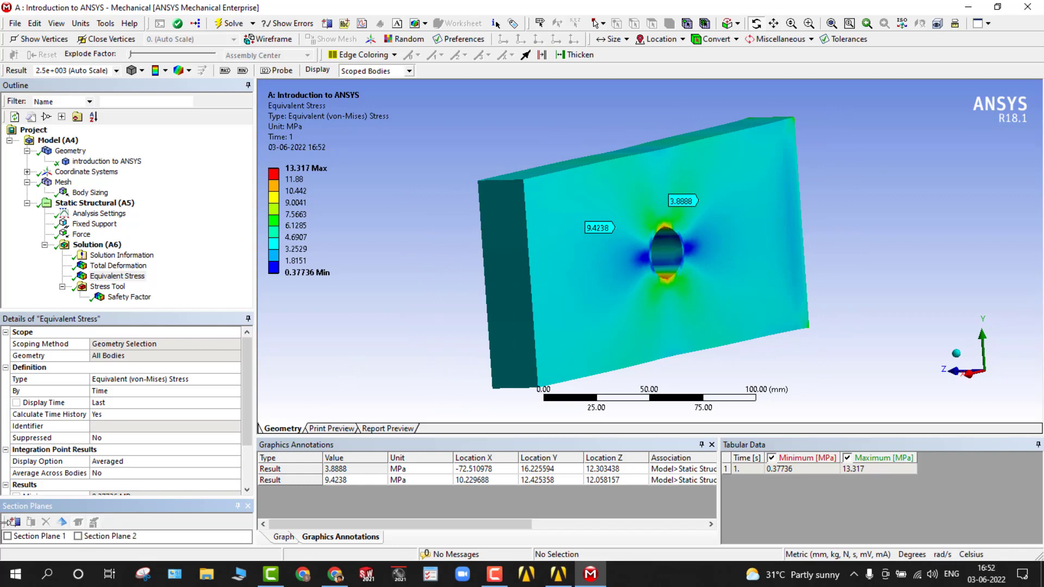
{"action": "left_click", "coordinate": [11, 524]}
{"action": "middle_click_drag", "start_coordinate": [372, 391], "coordinate": [571, 326]}
{"action": "left_click_drag", "start_coordinate": [574, 112], "coordinate": [746, 376]}
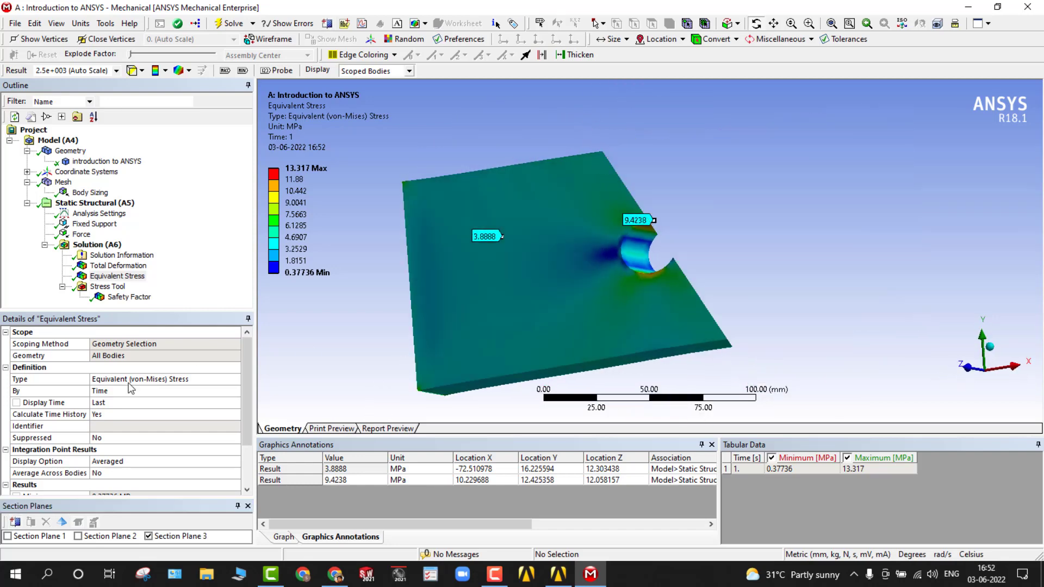
- Show whole elements along the diagonal section cut and inspect the stress around the hole
{"action": "left_click", "coordinate": [62, 523]}
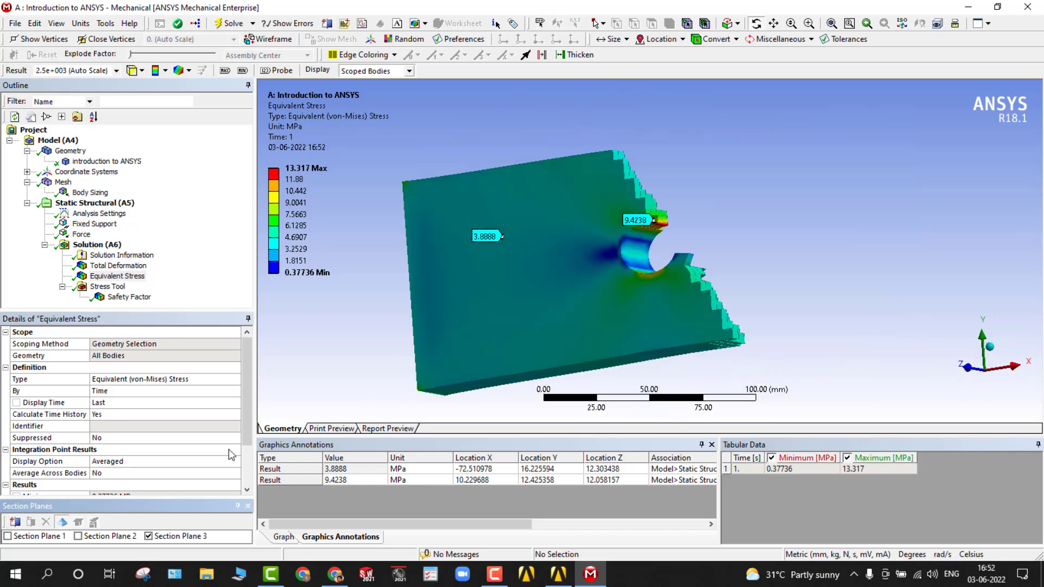
{"action": "middle_click_drag", "start_coordinate": [487, 232], "coordinate": [605, 260]}
{"action": "scroll", "coordinate": [668, 214], "scroll_direction": "down", "scroll_amount": 2}
{"action": "scroll", "coordinate": [659, 219], "scroll_direction": "up", "scroll_amount": 5}
{"action": "middle_click_drag", "start_coordinate": [658, 219], "coordinate": [713, 182]}
{"action": "scroll", "coordinate": [713, 183], "scroll_direction": "down", "scroll_amount": 4}
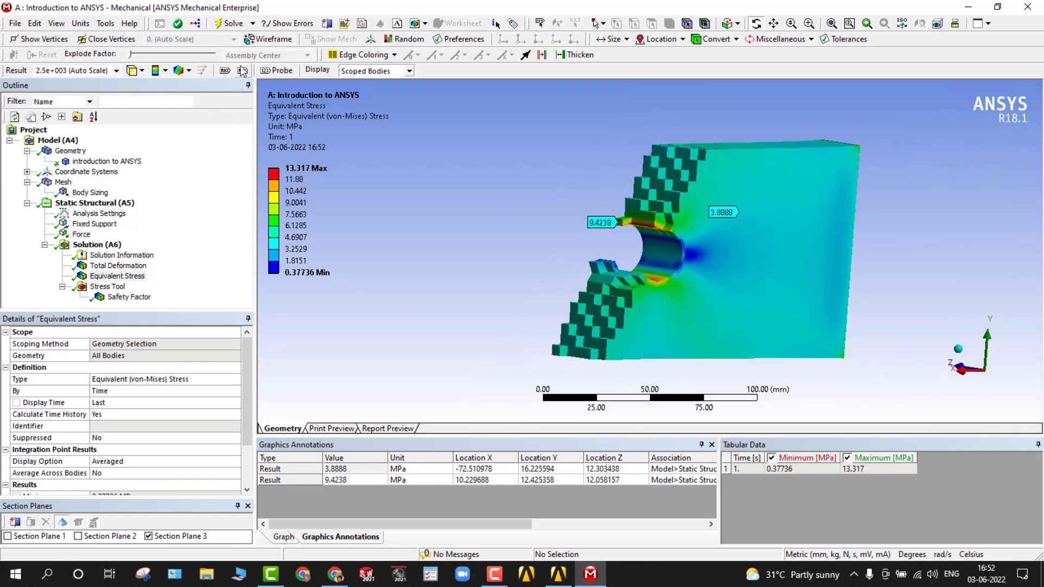
- Turn on Show Elements for the sectioned Equivalent Stress plot and inspect the elements around the hole
{"action": "left_click", "coordinate": [189, 71]}
{"action": "left_click", "coordinate": [207, 121]}
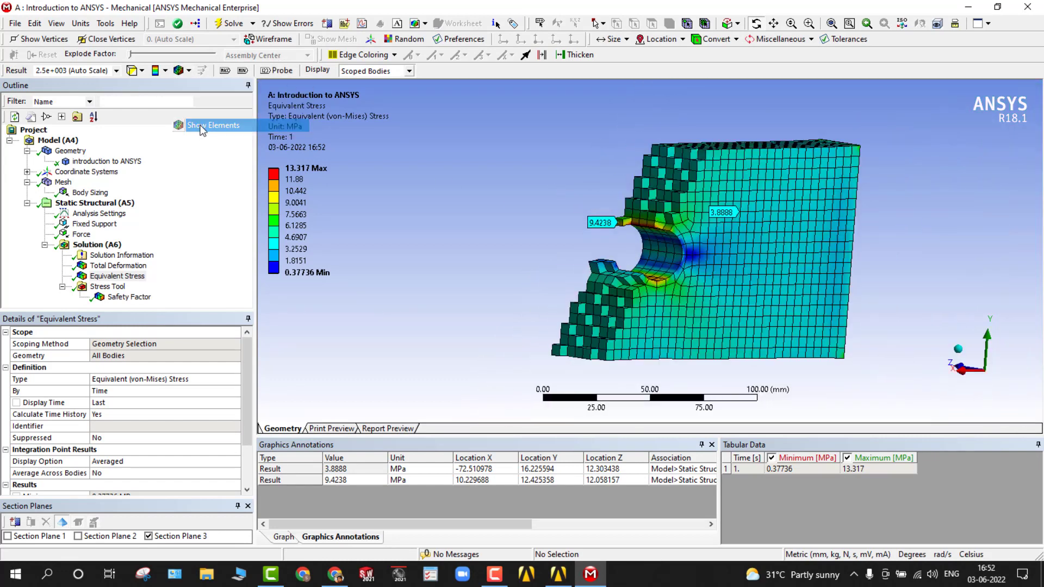
{"action": "scroll", "coordinate": [676, 228], "scroll_direction": "up", "scroll_amount": 4}
{"action": "mouse_move", "coordinate": [676, 231]}
{"action": "middle_mouse_down"}
{"action": "mouse_move", "coordinate": [687, 186]}
{"action": "mouse_move", "coordinate": [682, 234]}
{"action": "mouse_move", "coordinate": [692, 237]}
{"action": "middle_mouse_up"}
{"action": "scroll", "coordinate": [692, 238], "scroll_direction": "up", "scroll_amount": 1}
{"action": "scroll", "coordinate": [692, 238], "scroll_direction": "down", "scroll_amount": 4}
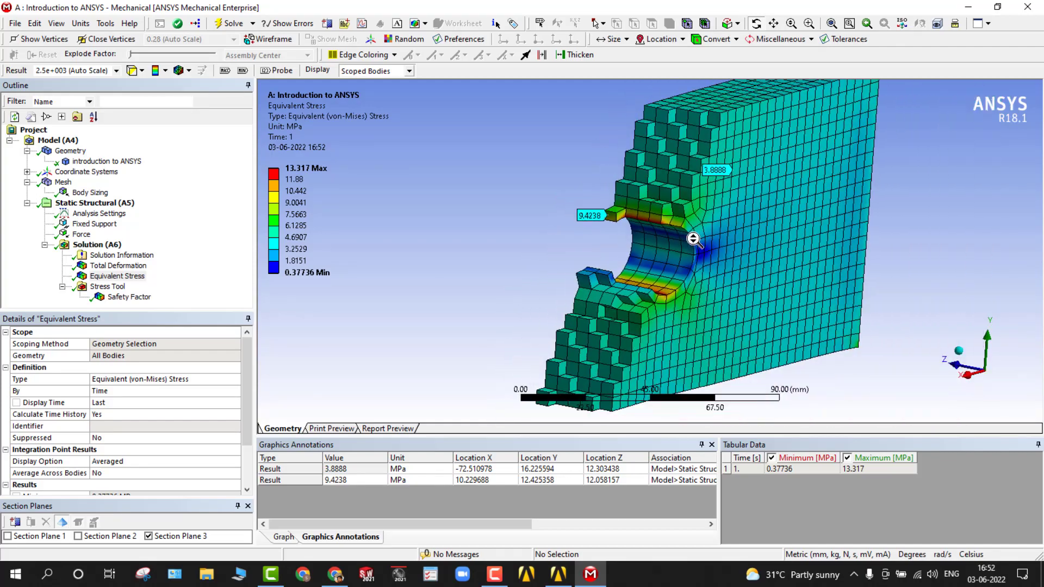
{"action": "middle_click_drag", "start_coordinate": [572, 262], "coordinate": [501, 265]}
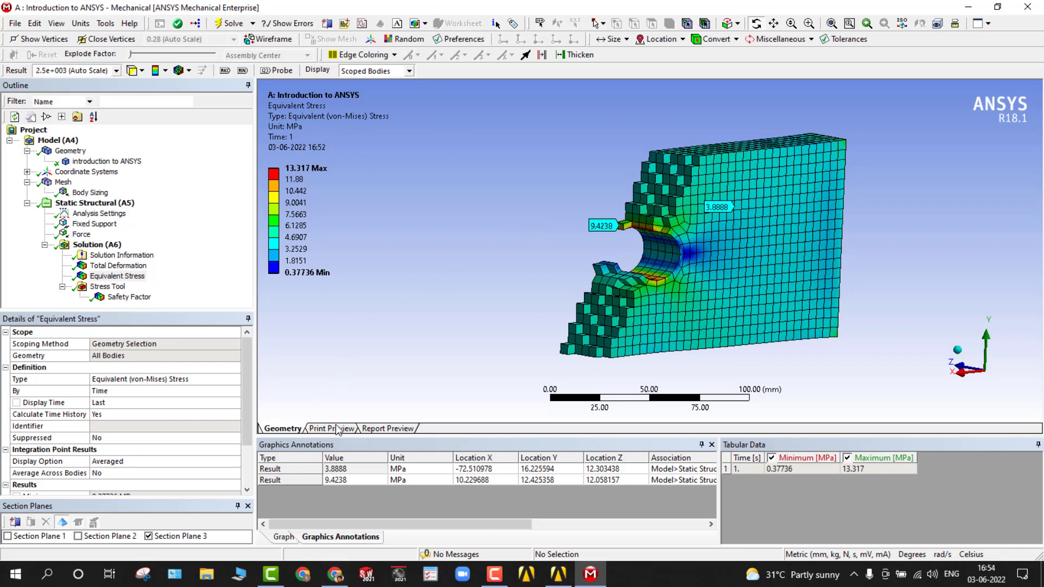
- Open the print preview of the Equivalent Stress result and look through the page
{"action": "left_click", "coordinate": [338, 429]}
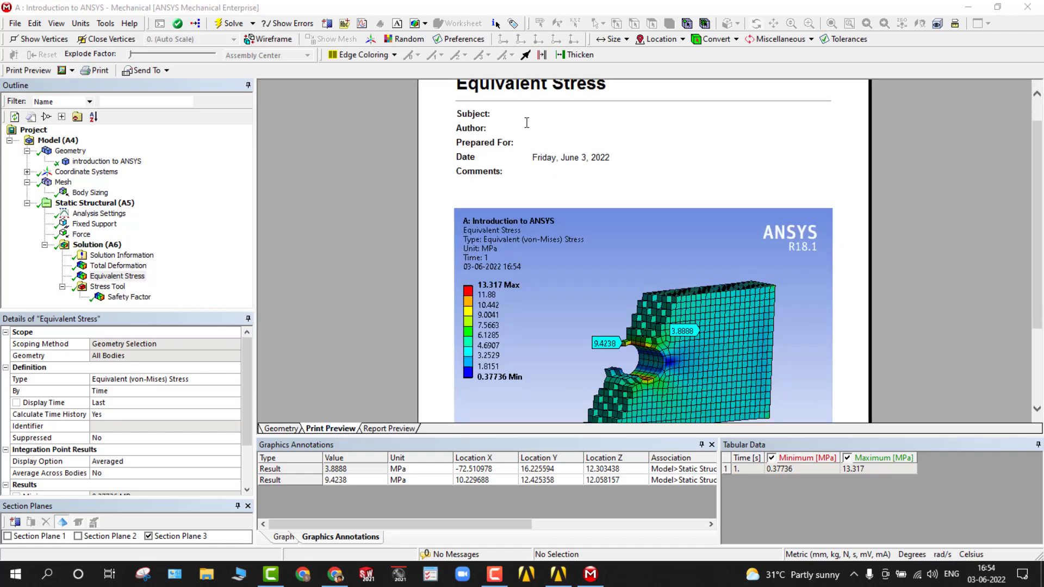
{"action": "scroll", "coordinate": [553, 196], "scroll_direction": "down", "scroll_amount": 3}
{"action": "scroll", "coordinate": [554, 214], "scroll_direction": "up", "scroll_amount": 3}
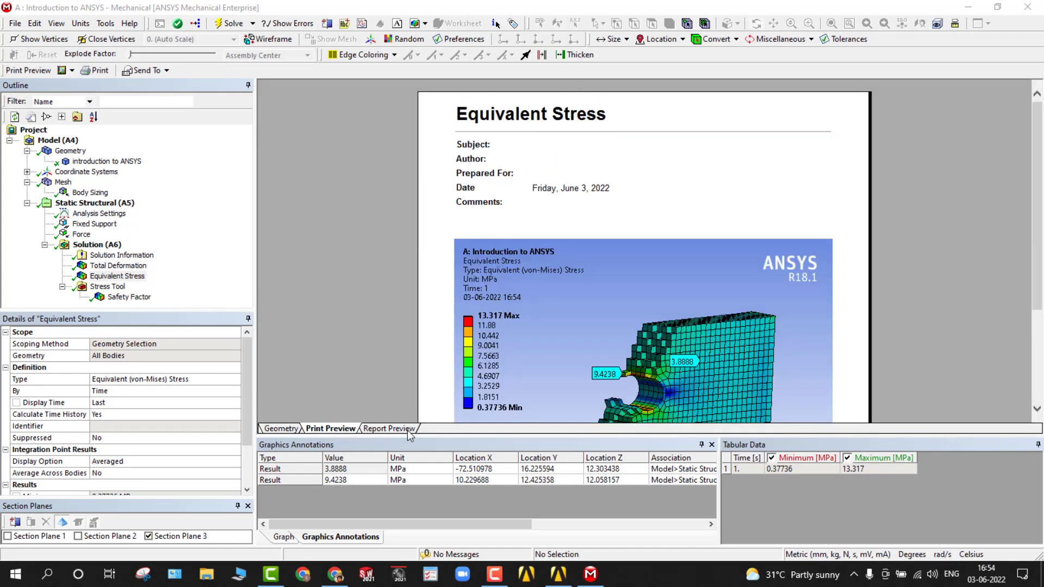
- Generate the report preview and review its tables from the contents through the geometry, analysis settings, solution and stress results
{"action": "left_click", "coordinate": [389, 428]}
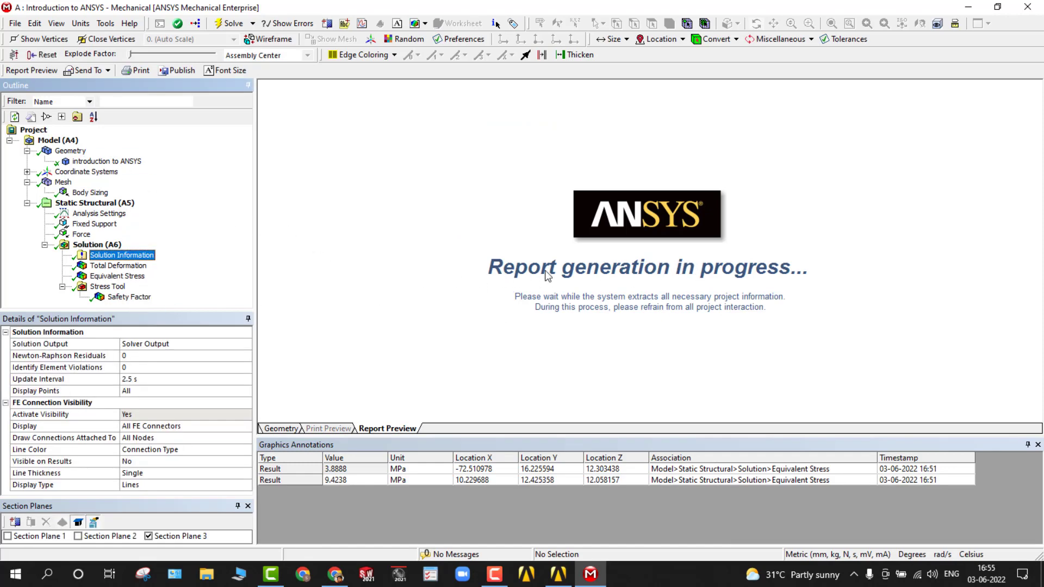
{"action": "scroll", "coordinate": [543, 268], "scroll_direction": "down", "scroll_amount": 5}
{"action": "scroll", "coordinate": [544, 268], "scroll_direction": "down", "scroll_amount": 15}
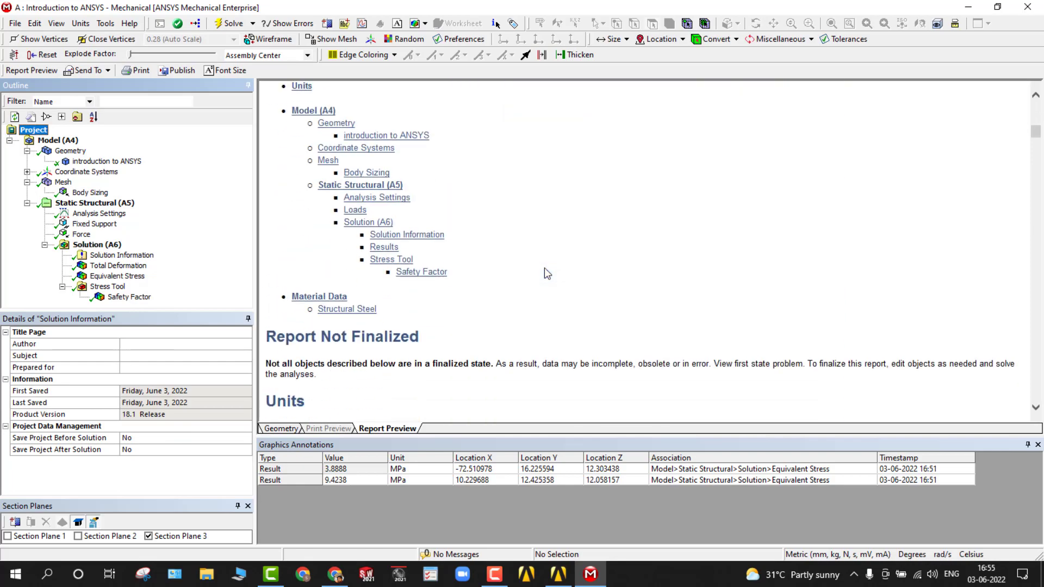
{"action": "scroll", "coordinate": [544, 267], "scroll_direction": "down", "scroll_amount": 15}
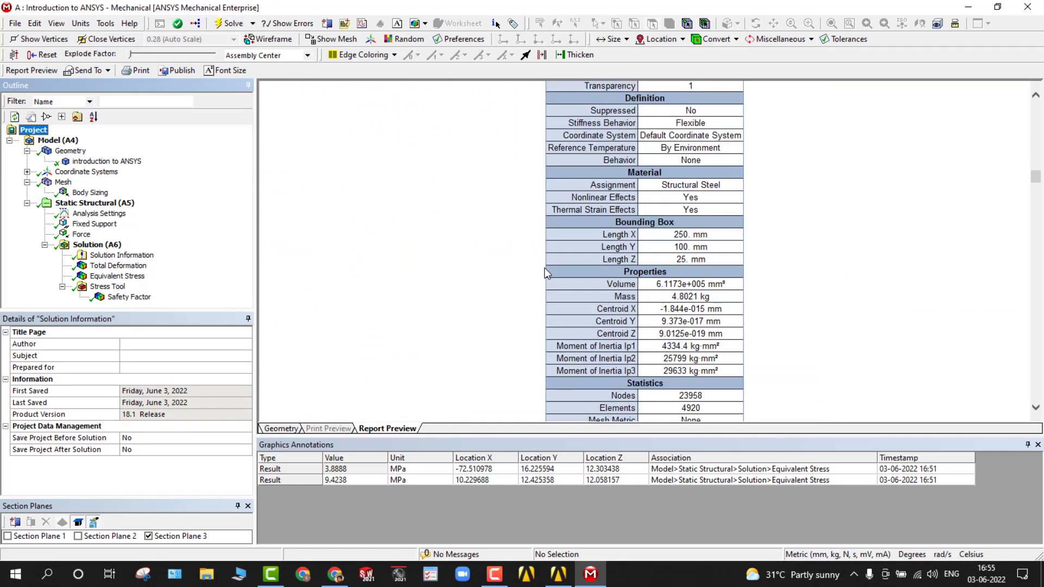
{"action": "scroll", "coordinate": [543, 267], "scroll_direction": "down", "scroll_amount": 15}
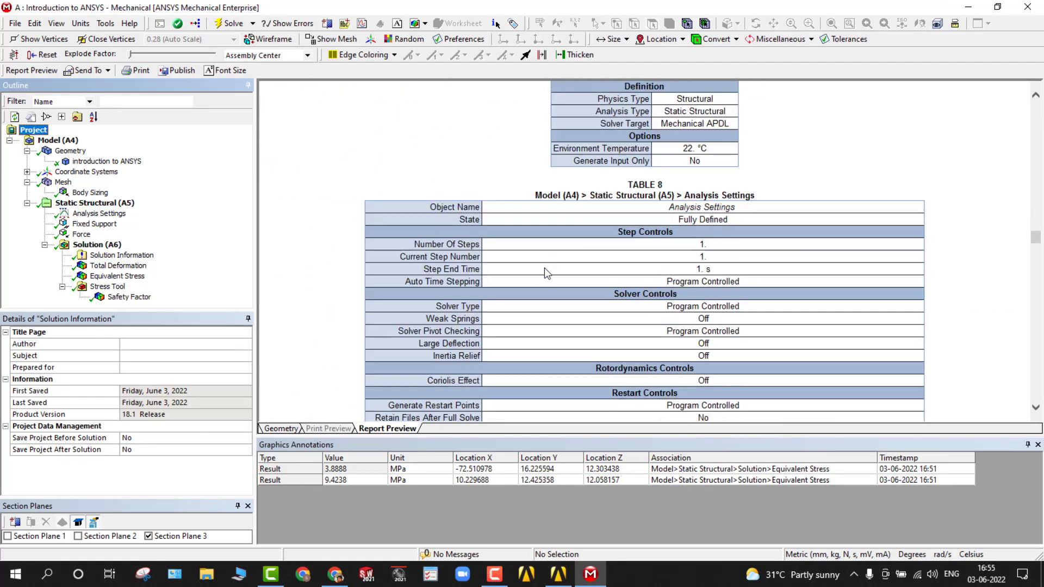
{"action": "scroll", "coordinate": [548, 273], "scroll_direction": "down", "scroll_amount": 15}
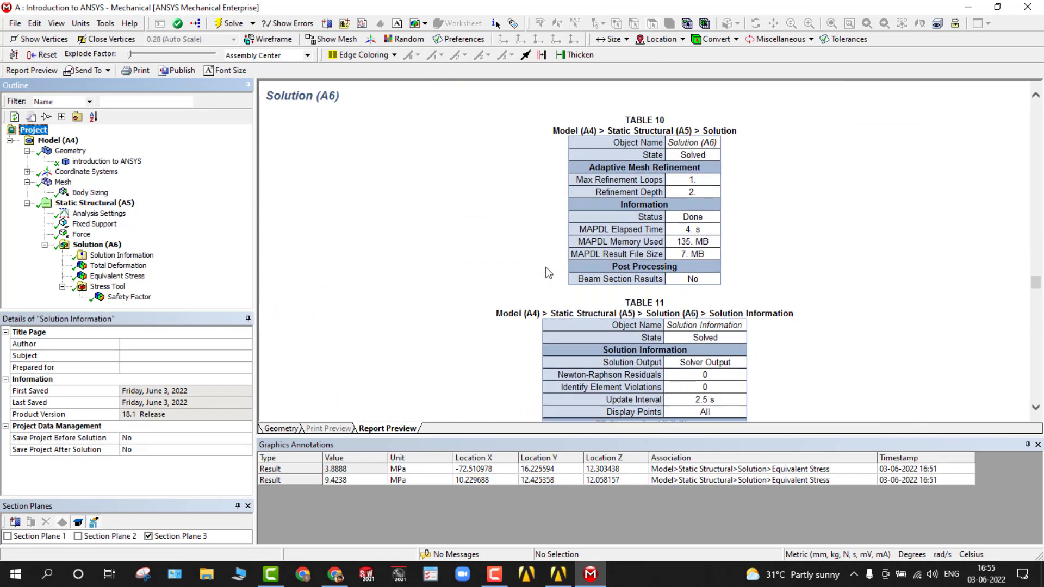
{"action": "scroll", "coordinate": [548, 273], "scroll_direction": "down", "scroll_amount": 15}
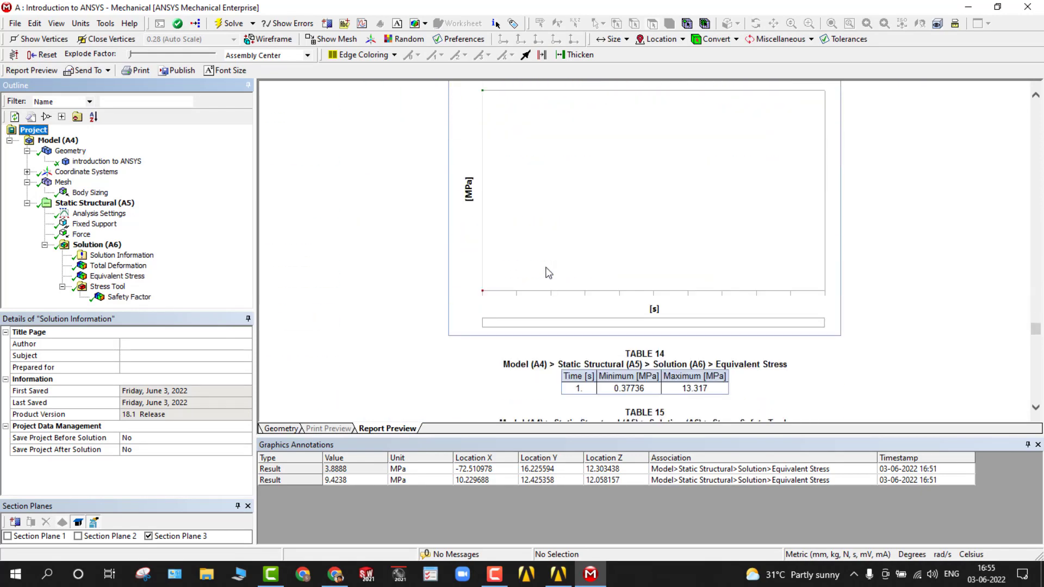
{"action": "scroll", "coordinate": [547, 273], "scroll_direction": "down", "scroll_amount": 10}
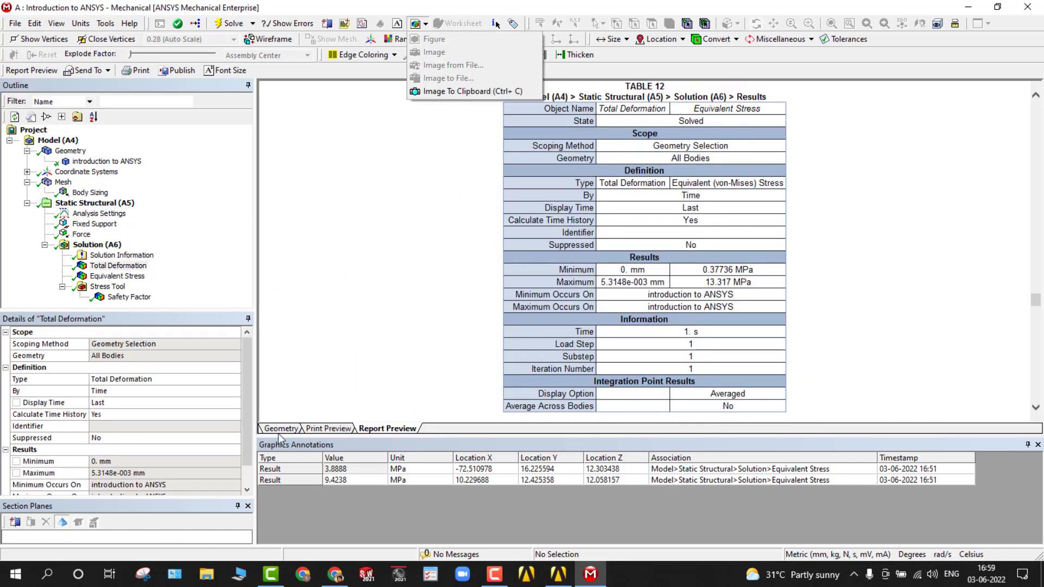
- Return from the report to the 3D view of the Total Deformation result
{"action": "left_click", "coordinate": [281, 429]}
{"action": "left_click_drag", "start_coordinate": [392, 304], "coordinate": [391, 319]}
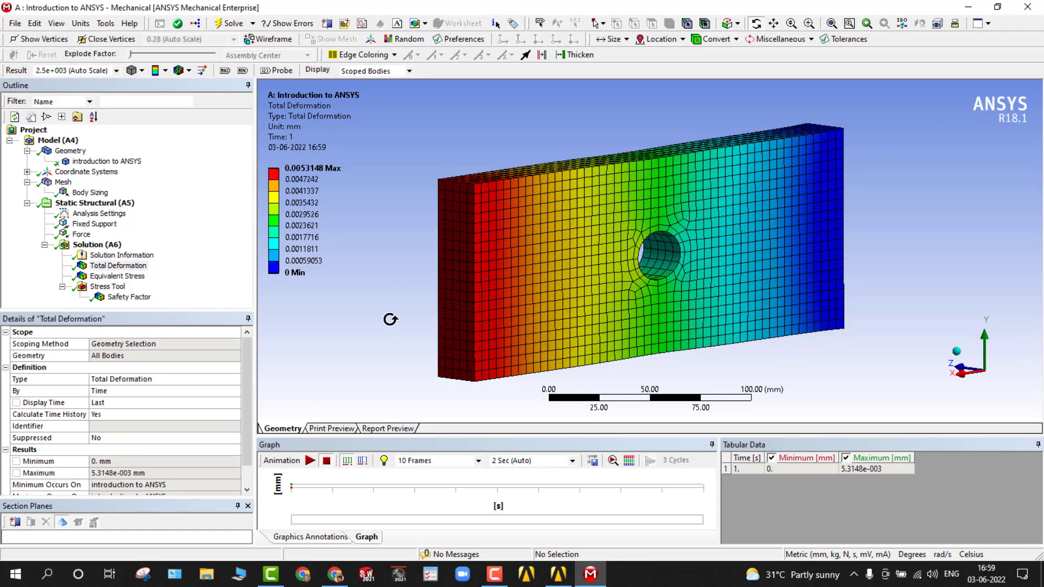
- Insert a figure under the Total Deformation result and another under the Equivalent Stress result
{"action": "left_click", "coordinate": [127, 267]}
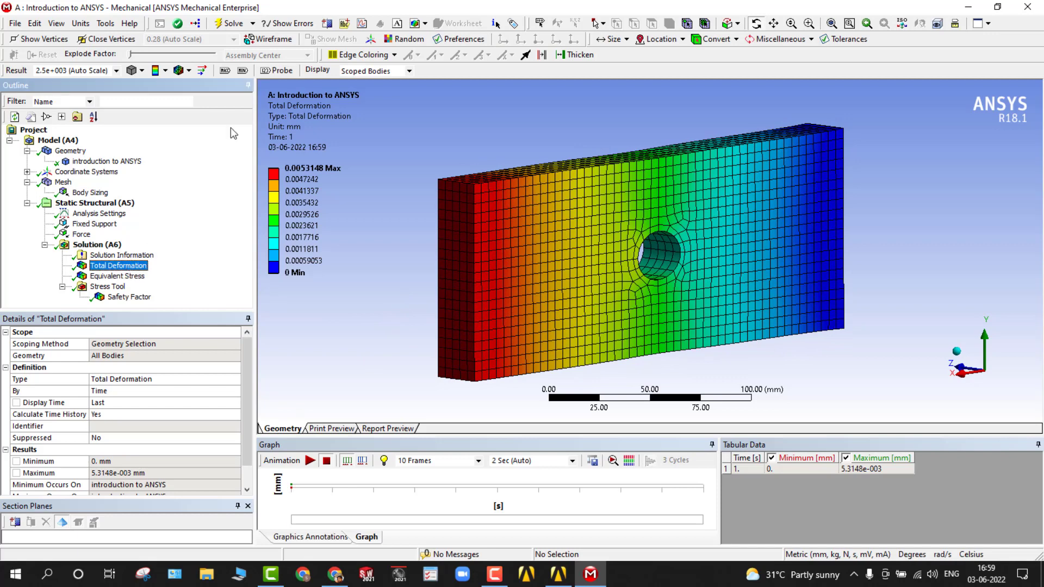
{"action": "left_click", "coordinate": [415, 23]}
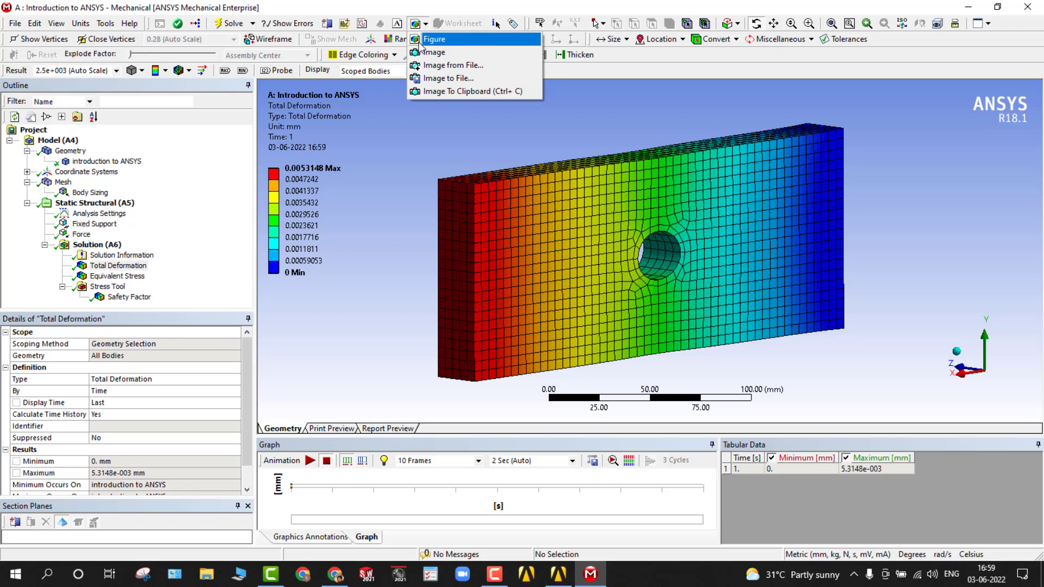
{"action": "left_click", "coordinate": [419, 40]}
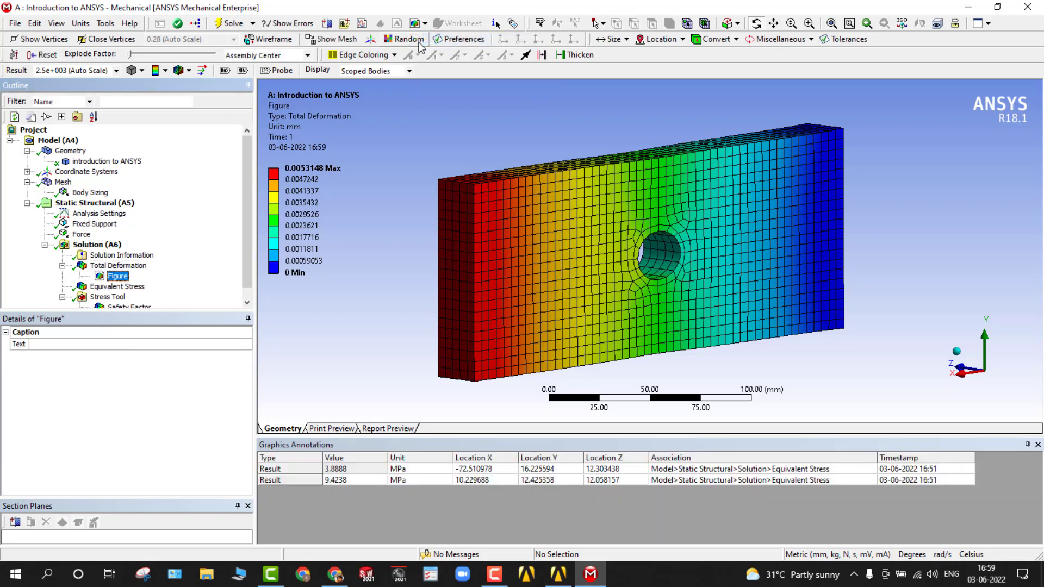
{"action": "left_click", "coordinate": [142, 291]}
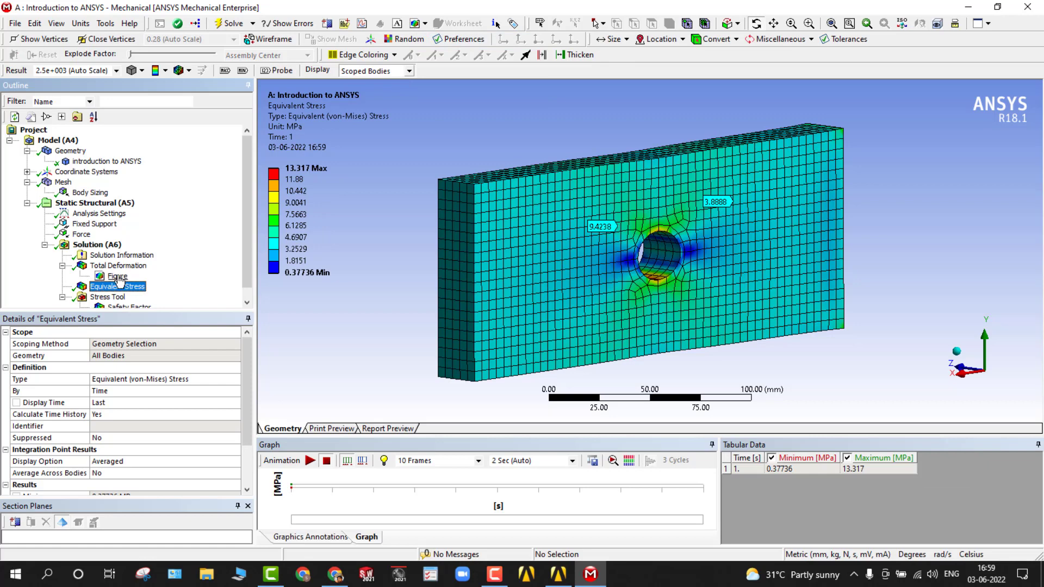
{"action": "left_click", "coordinate": [424, 23]}
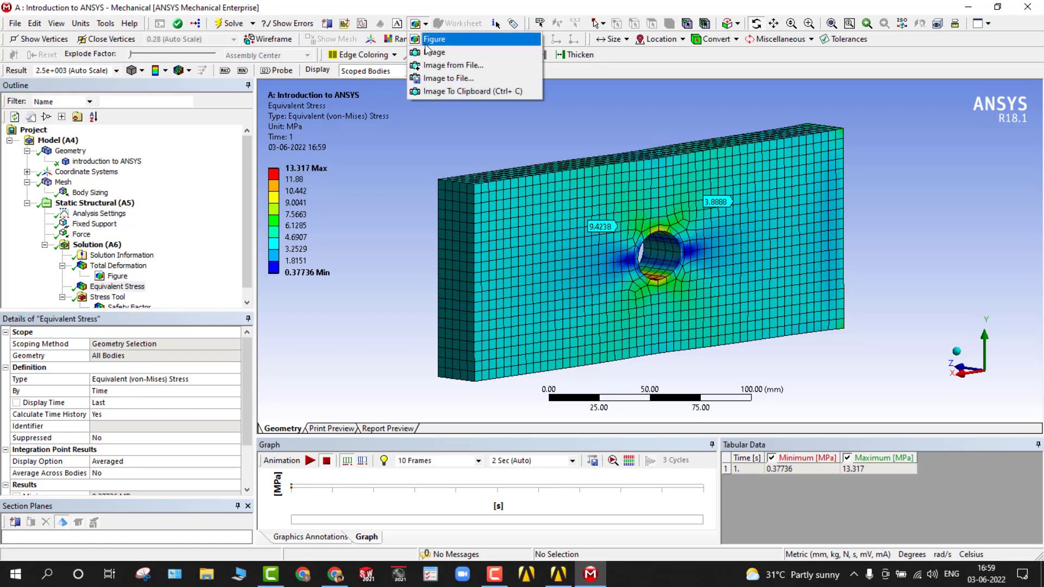
{"action": "left_click", "coordinate": [420, 40]}
- Insert a figure under the Safety Factor result of the Stress Tool
{"action": "scroll", "coordinate": [131, 274], "scroll_direction": "down", "scroll_amount": 1}
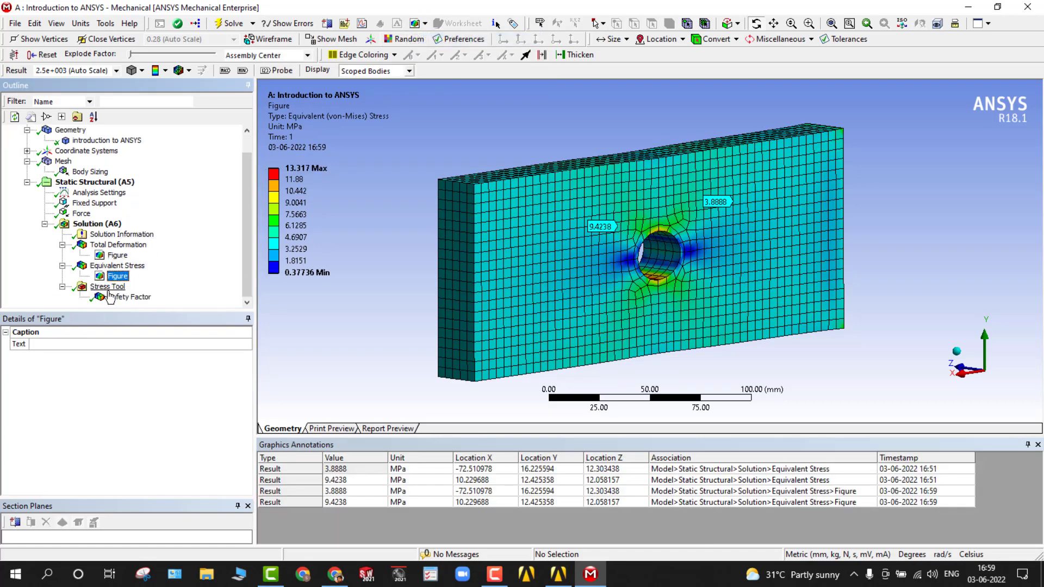
{"action": "left_click", "coordinate": [110, 296]}
{"action": "left_click", "coordinate": [414, 25]}
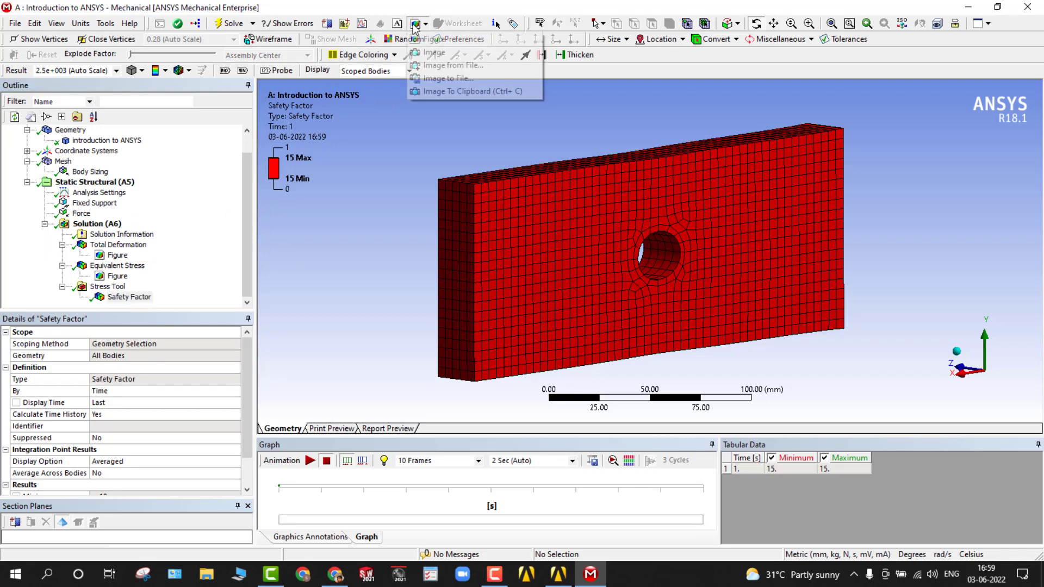
{"action": "left_click", "coordinate": [421, 40]}
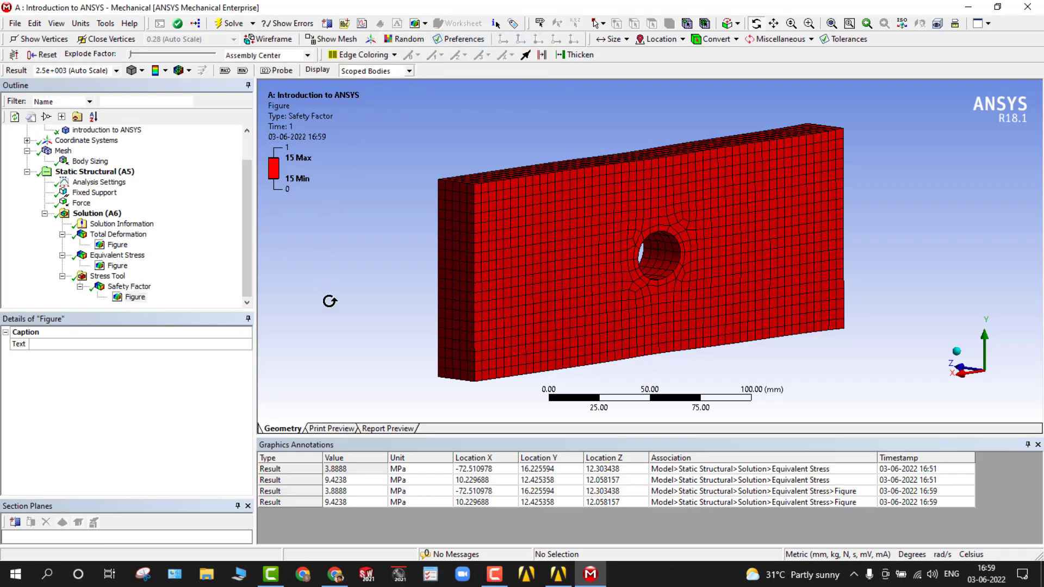
- Regenerate the report preview and review its Total Deformation, Equivalent Stress and Safety Factor figures and the Structural Steel material tables
{"action": "left_click", "coordinate": [382, 429]}
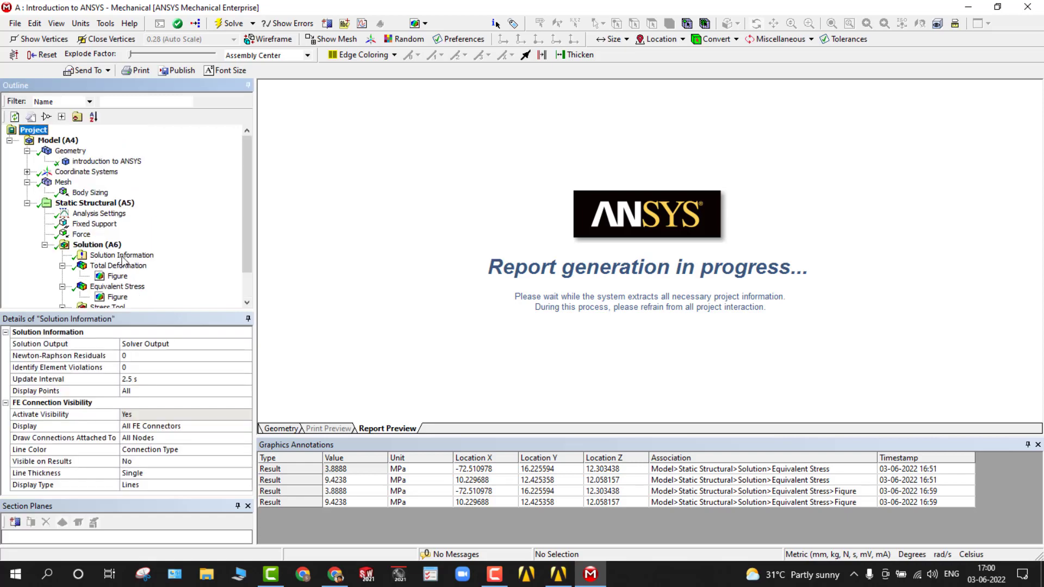
{"action": "left_click", "coordinate": [123, 266]}
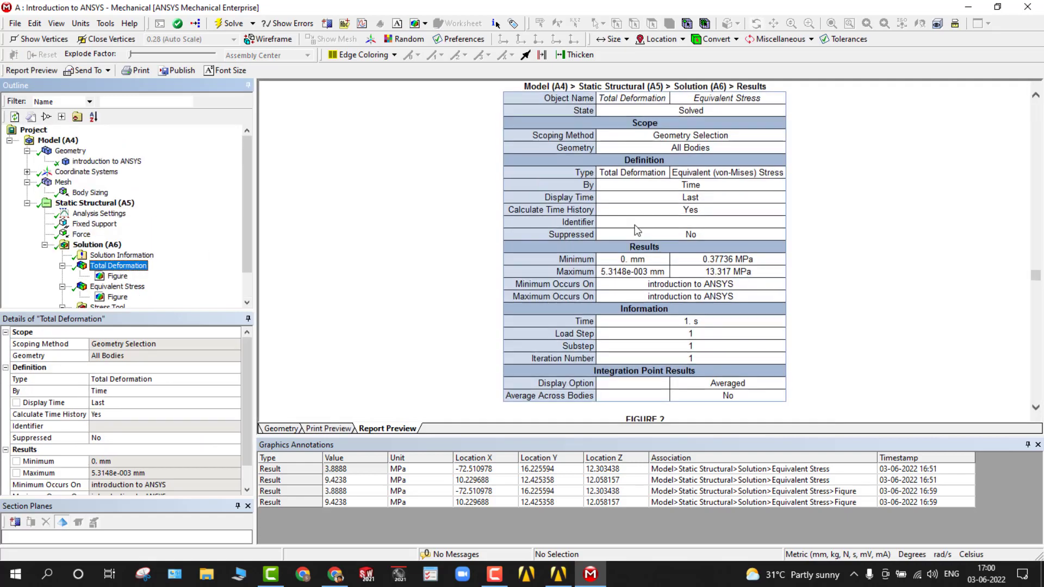
{"action": "scroll", "coordinate": [632, 234], "scroll_direction": "down", "scroll_amount": 10}
{"action": "scroll", "coordinate": [631, 233], "scroll_direction": "down", "scroll_amount": 12}
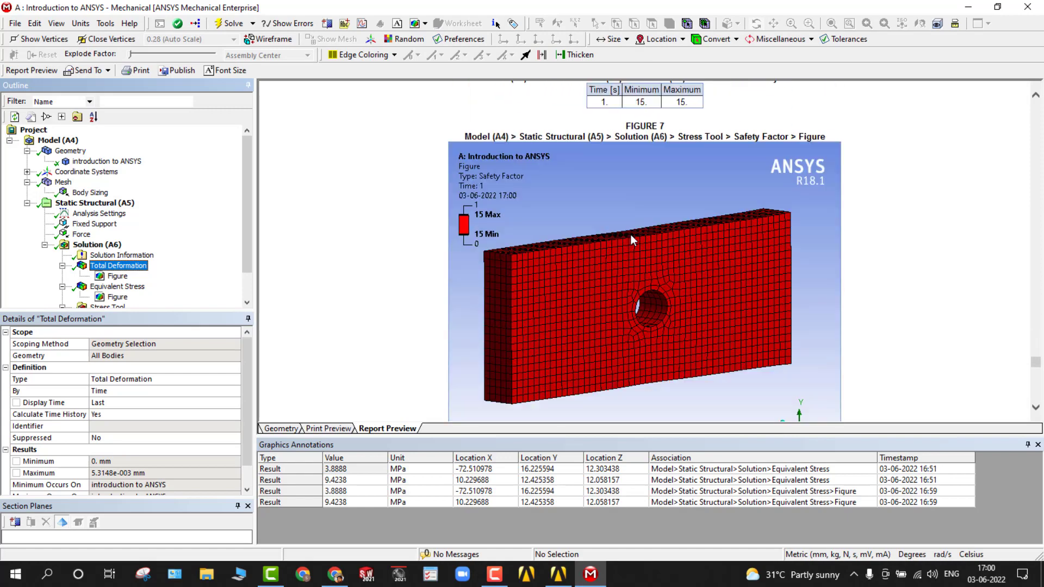
{"action": "scroll", "coordinate": [631, 235], "scroll_direction": "down", "scroll_amount": 15}
{"action": "scroll", "coordinate": [633, 240], "scroll_direction": "down", "scroll_amount": 2}
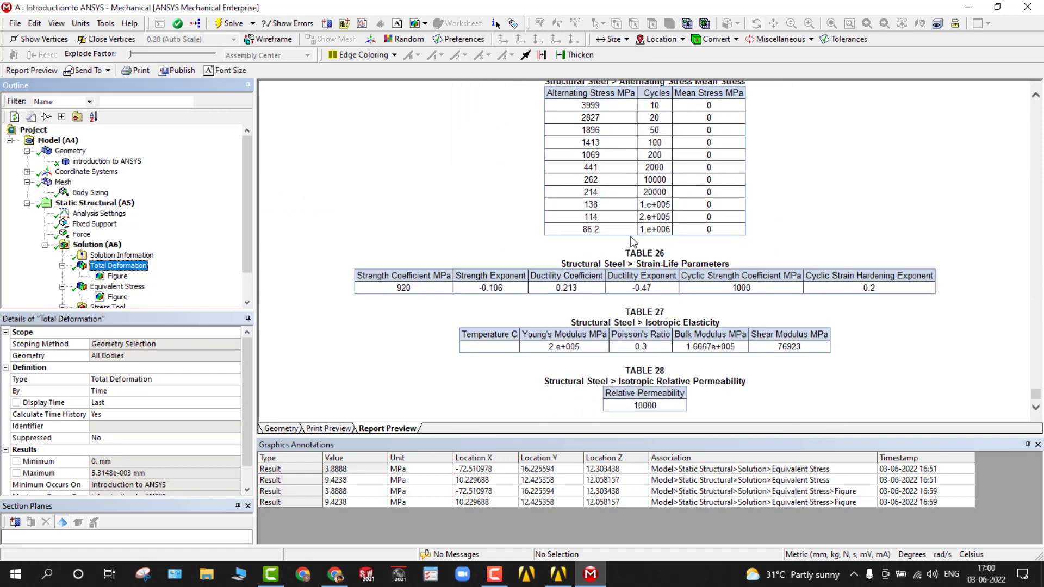
{"action": "scroll", "coordinate": [630, 243], "scroll_direction": "up", "scroll_amount": 12}
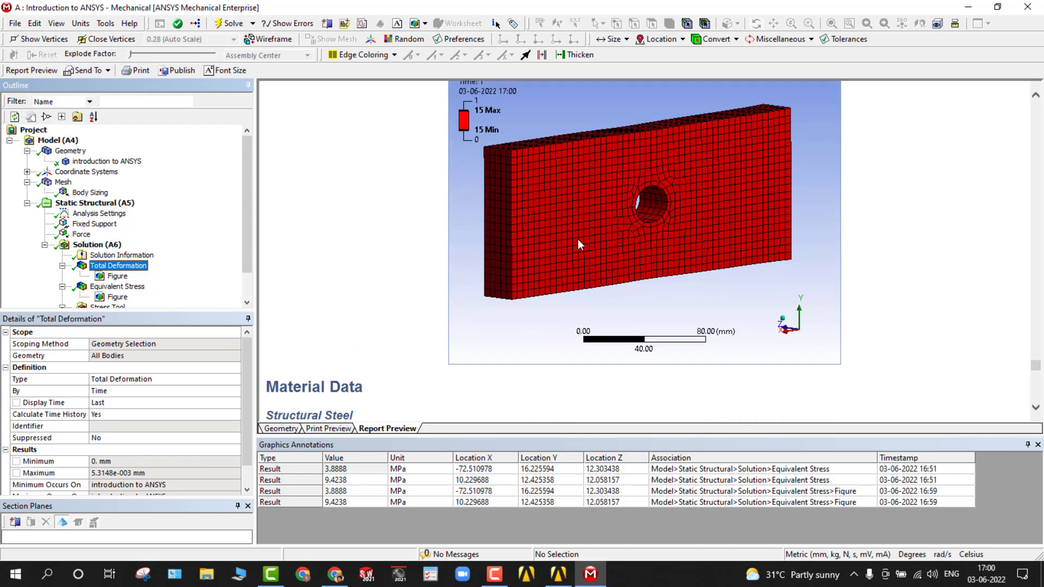
{"action": "scroll", "coordinate": [614, 223], "scroll_direction": "up", "scroll_amount": 10}
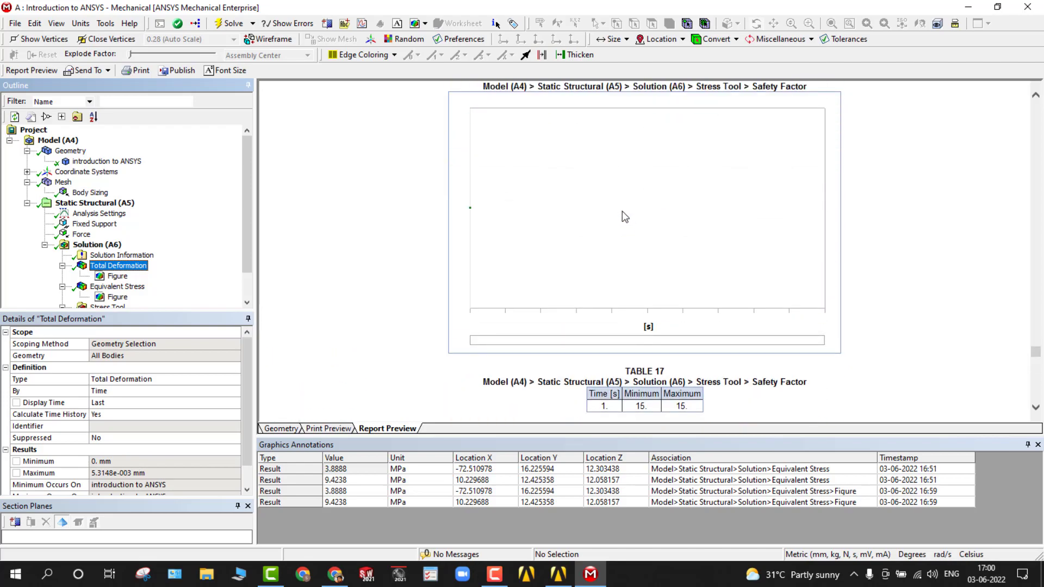
{"action": "left_click_drag", "start_coordinate": [583, 243], "coordinate": [433, 279]}
{"action": "scroll", "coordinate": [432, 279], "scroll_direction": "up", "scroll_amount": 10}
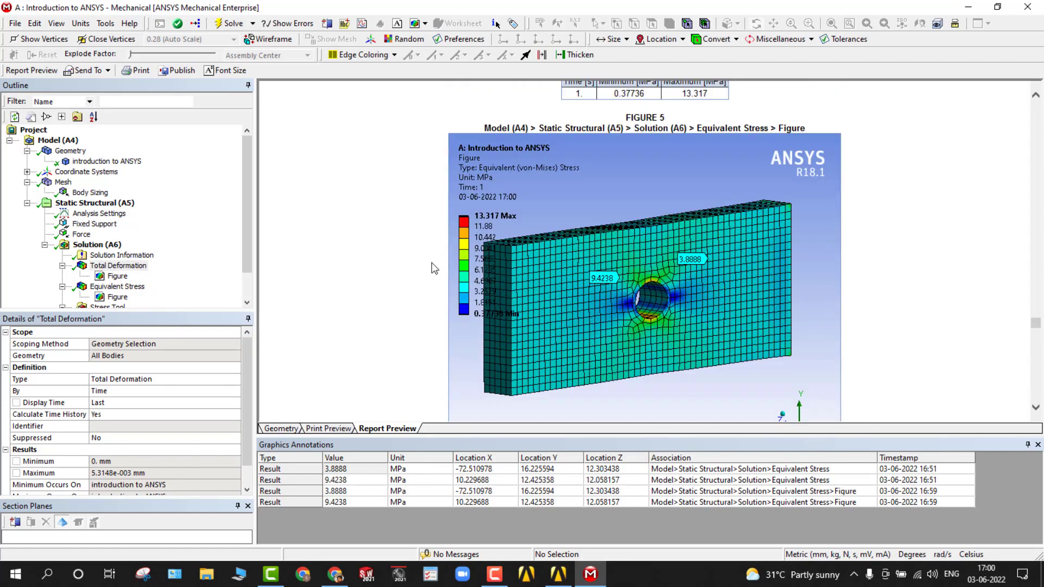
{"action": "scroll", "coordinate": [638, 246], "scroll_direction": "up", "scroll_amount": 6}
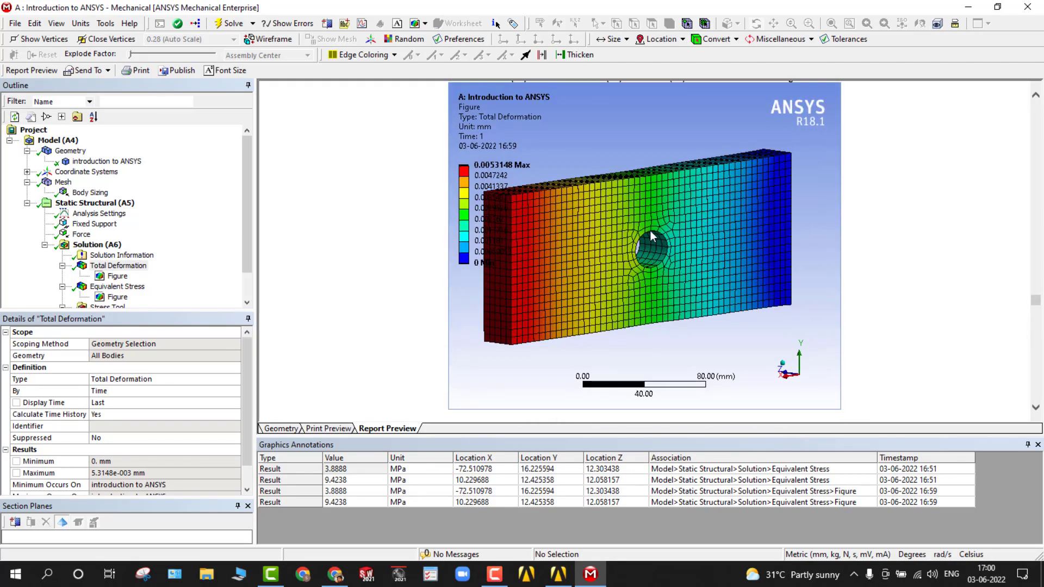